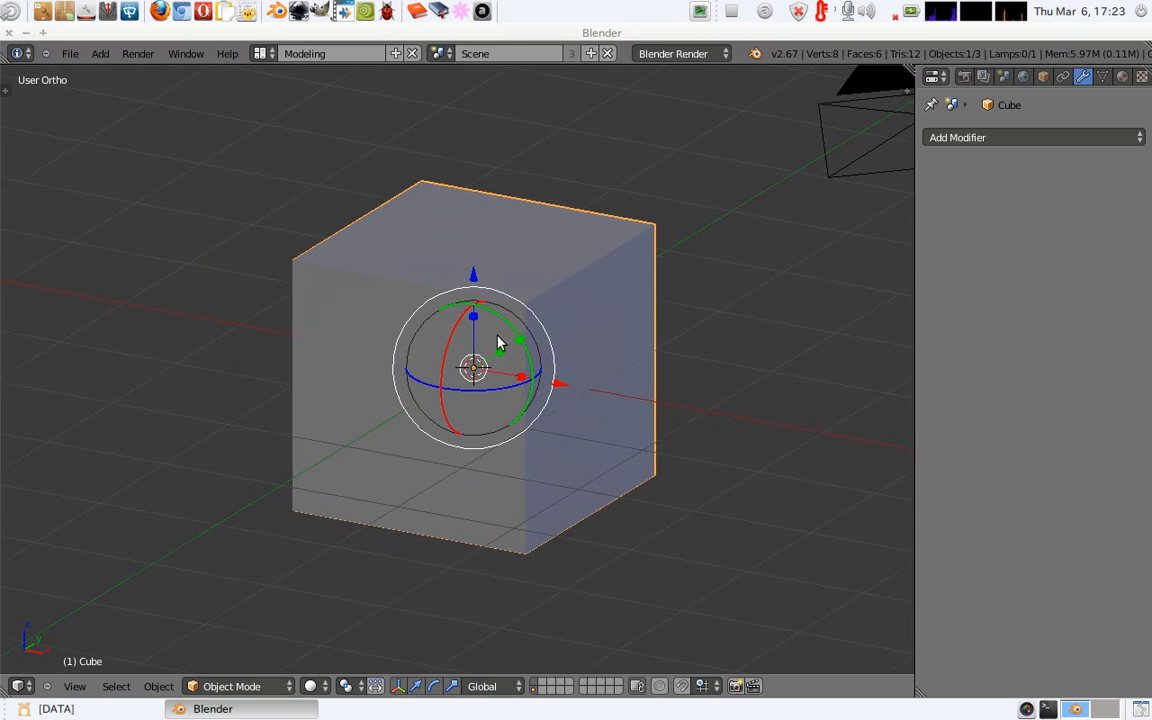
Enter Edit Mode on the default cube and subdivide the whole mesh.
{"action": "key", "text": "Tab"}
{"action": "key", "text": "Tab"}
{"action": "key", "text": "Tab"}
{"action": "key", "text": "Tab"}
{"action": "key", "text": "Tab"}
{"action": "middle_click_drag", "start_coordinate": [551, 296], "coordinate": [525, 237]}
{"action": "key", "text": "w"}
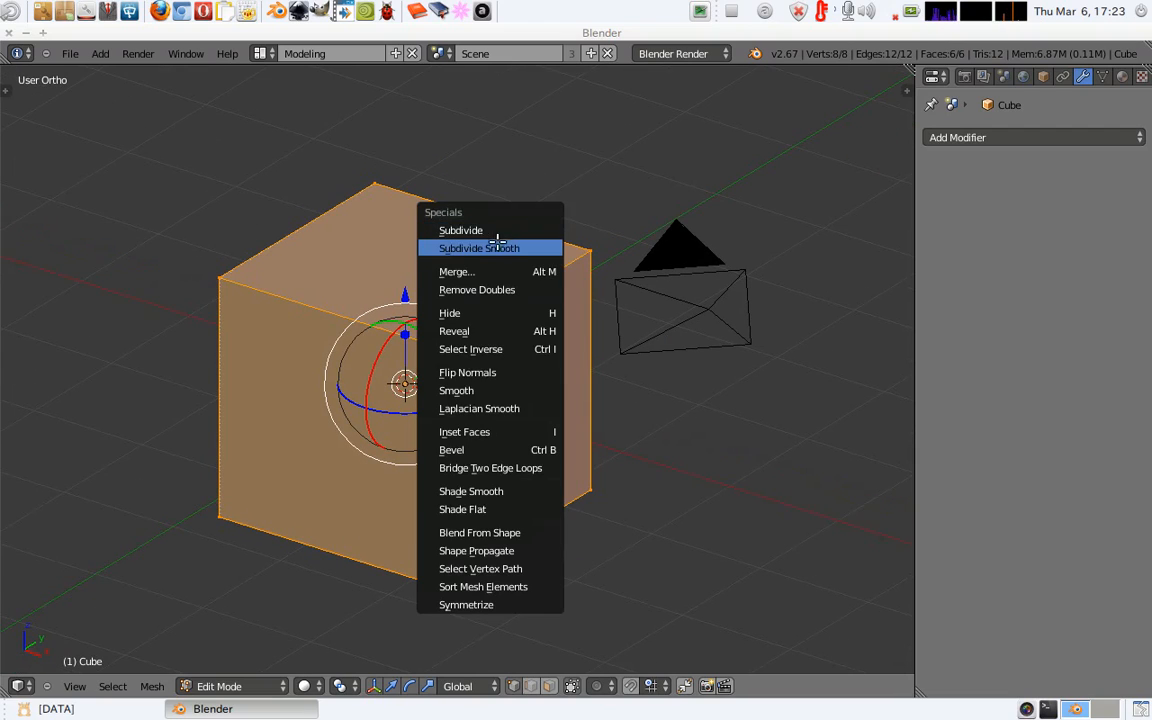
{"action": "left_click", "coordinate": [515, 230]}
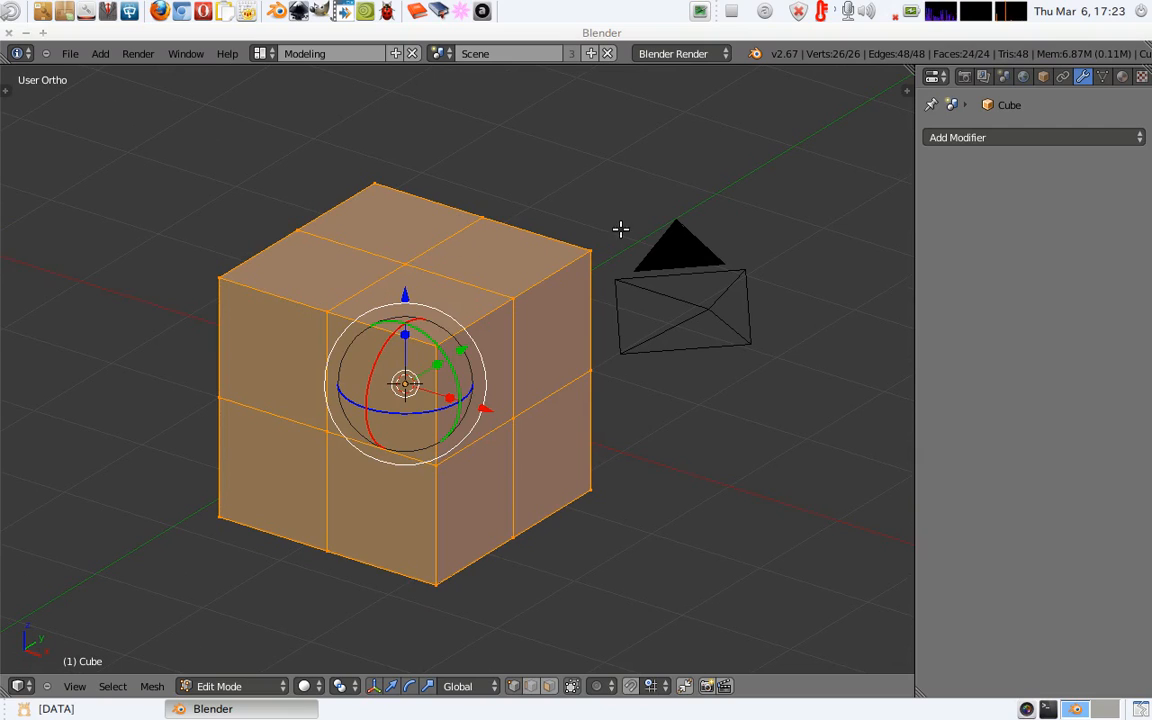
Set the subdivision's number of cuts to 7 for the cube.
{"action": "key", "text": "t"}
{"action": "left_click_drag", "start_coordinate": [74, 481], "coordinate": [74, 298]}
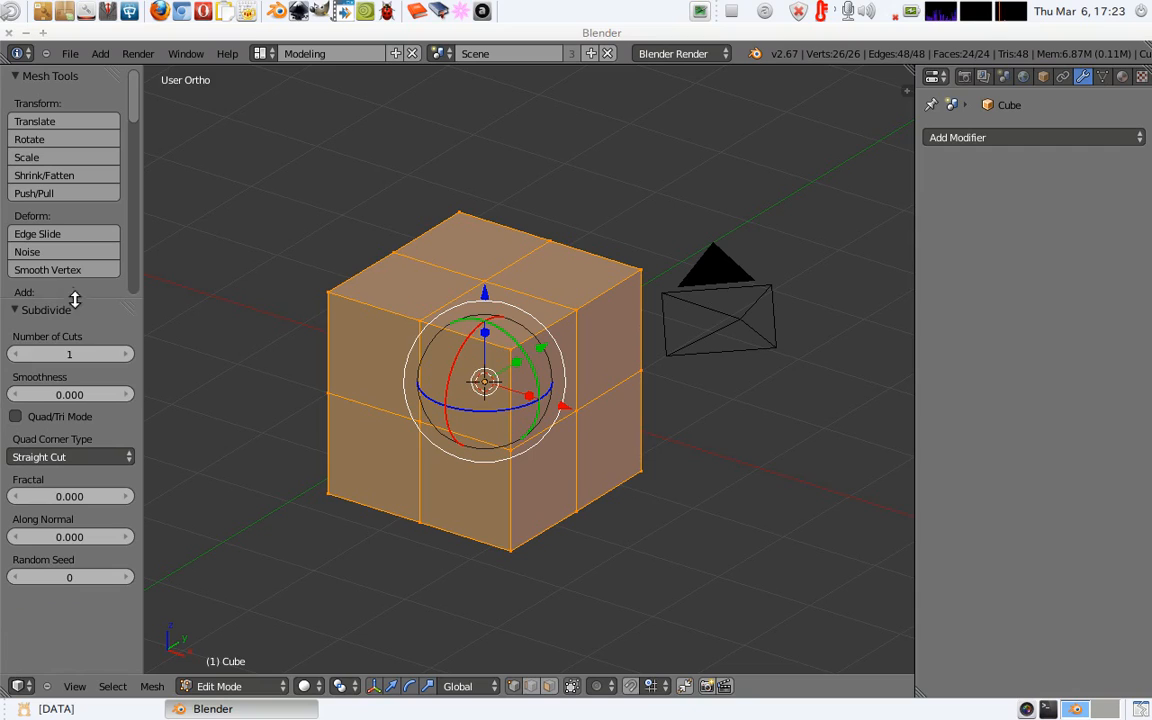
{"action": "left_click", "coordinate": [122, 355]}
{"action": "left_click", "coordinate": [122, 355]}
{"action": "left_click", "coordinate": [122, 355]}
{"action": "left_click", "coordinate": [122, 355]}
{"action": "left_click", "coordinate": [122, 355]}
{"action": "left_click", "coordinate": [123, 355]}
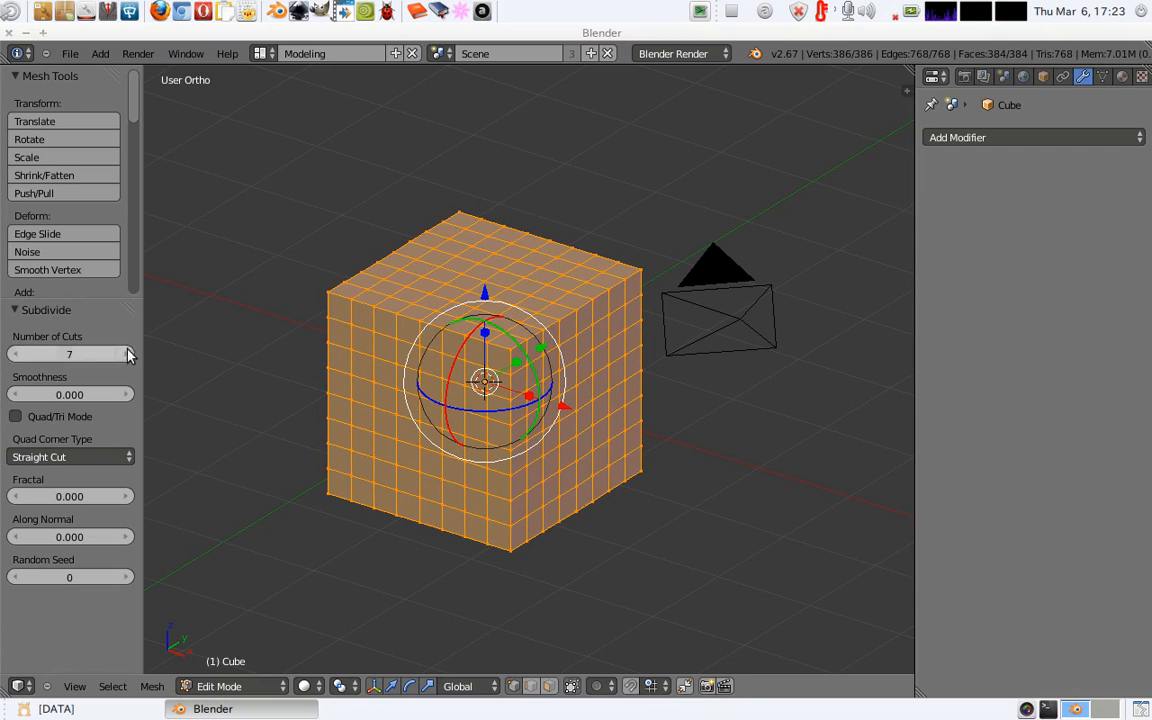
{"action": "key", "text": "t"}
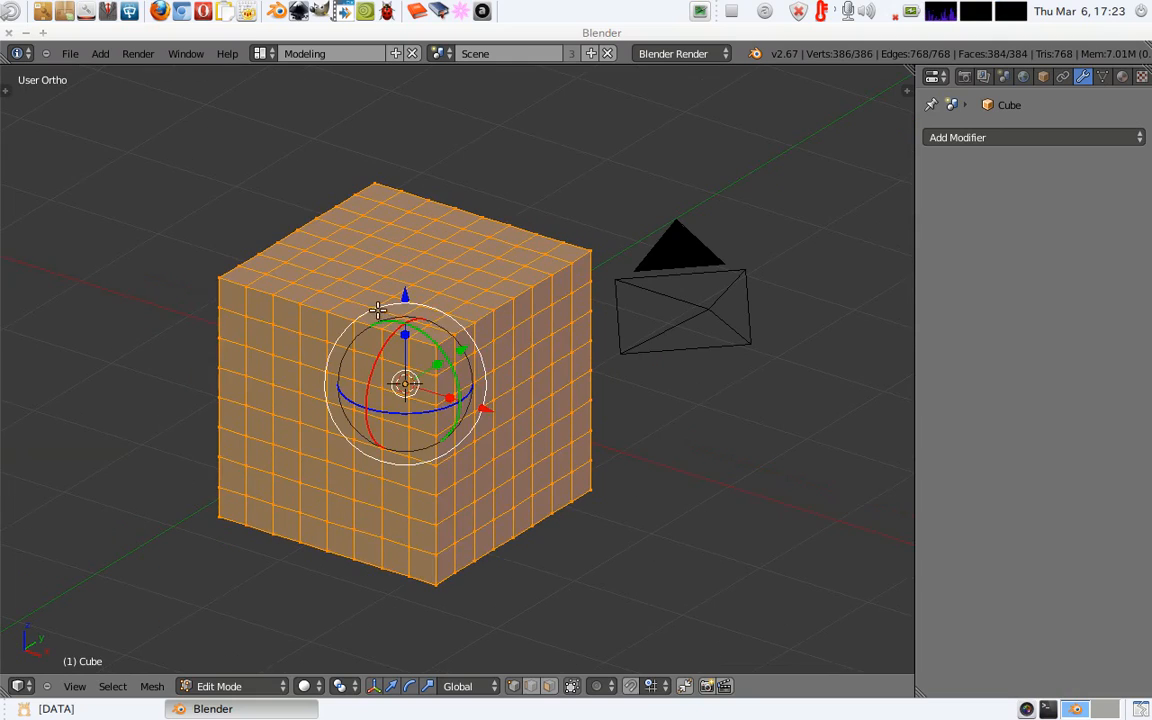
Cut five square openings in one side face of the cube by deleting four corner-area vertices and the centre vertex.
{"action": "key", "text": "Tab"}
{"action": "scroll", "coordinate": [365, 295], "scroll_direction": "up", "scroll_amount": 2}
{"action": "key", "text": "Tab"}
{"action": "middle_click_drag", "start_coordinate": [347, 296], "coordinate": [237, 329]}
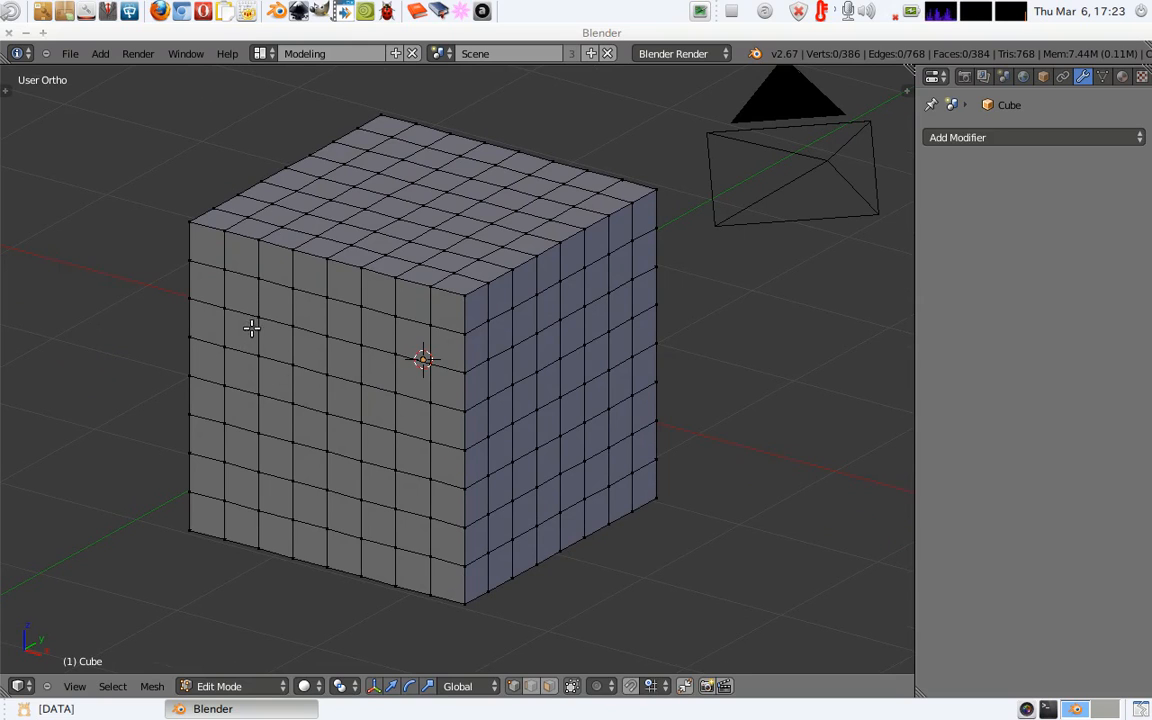
{"action": "middle_click_drag", "start_coordinate": [303, 327], "coordinate": [316, 342]}
{"action": "right_click", "coordinate": [281, 288]}
{"action": "right_click", "coordinate": [412, 338], "text": "shift"}
{"action": "right_click", "coordinate": [344, 391], "text": "shift"}
{"action": "right_click", "coordinate": [411, 488], "text": "shift"}
{"action": "right_click", "coordinate": [283, 439], "text": "shift"}
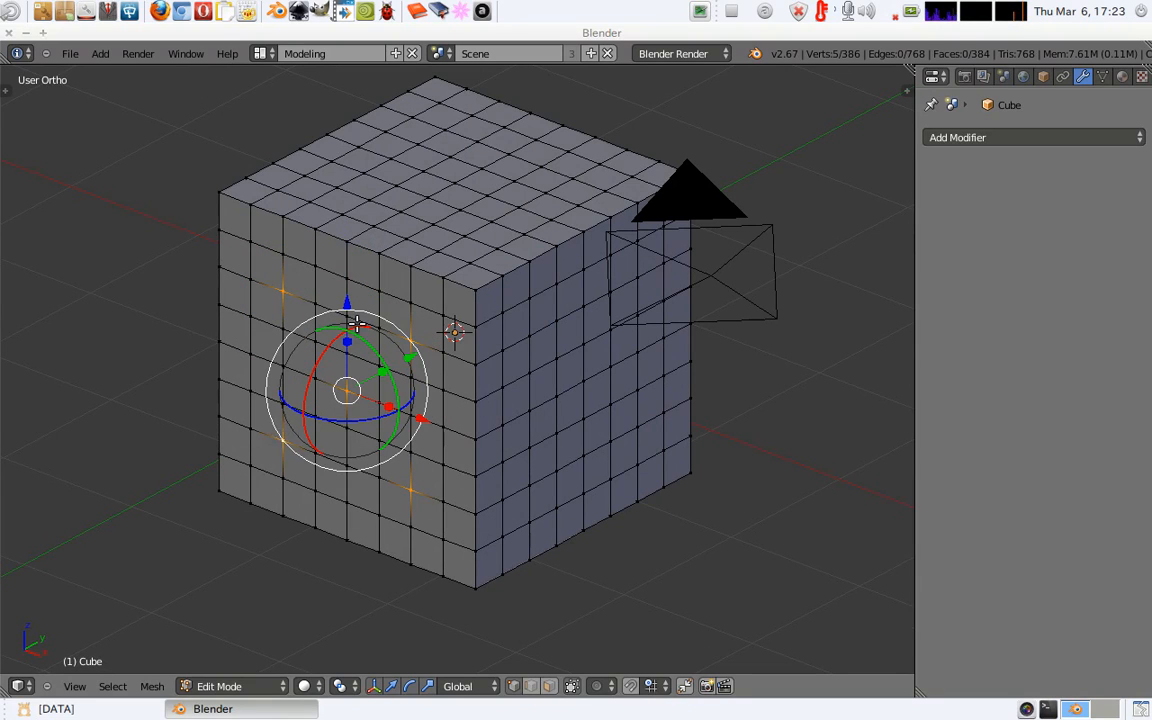
{"action": "key", "text": "x"}
{"action": "left_click", "coordinate": [357, 323]}
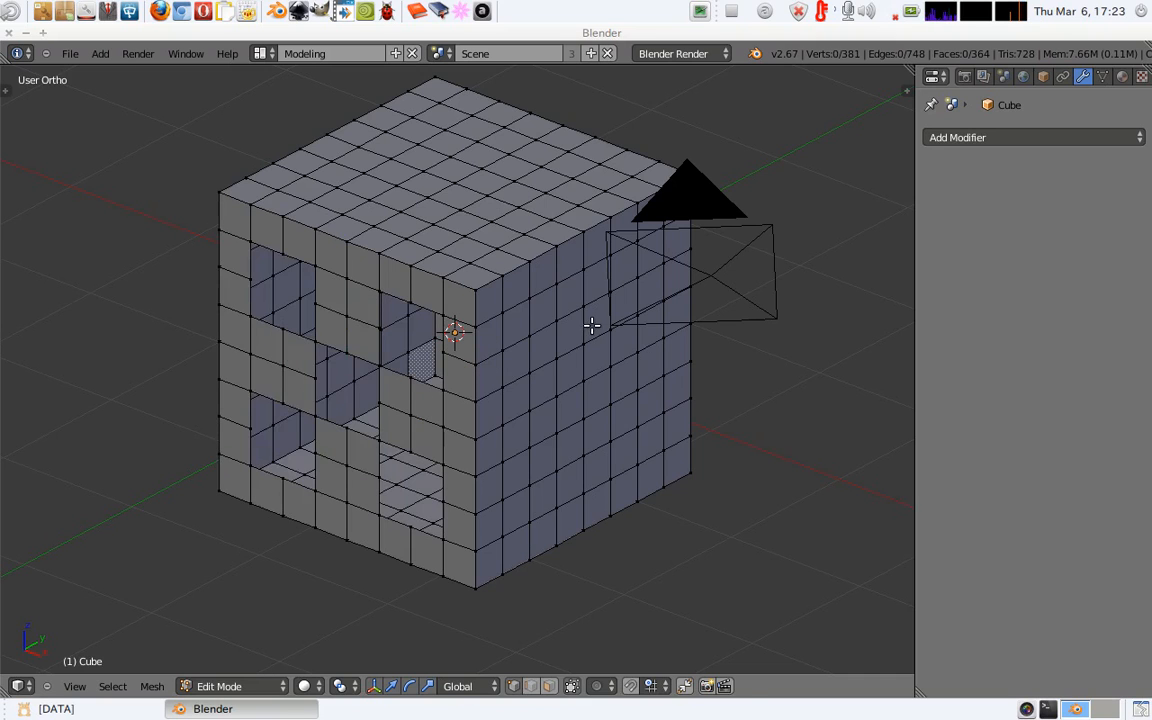
Cut four square openings in the adjacent side face by deleting four vertices in a two-by-two arrangement.
{"action": "key", "text": "Tab"}
{"action": "middle_click_drag", "start_coordinate": [577, 327], "coordinate": [380, 361]}
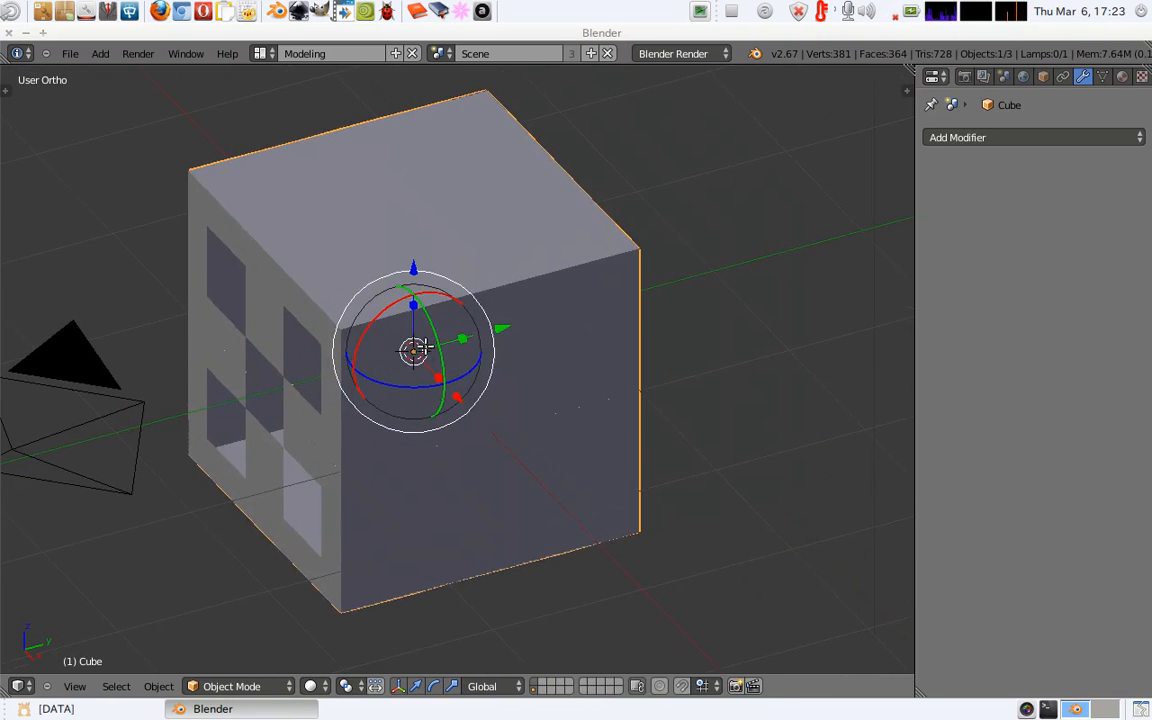
{"action": "key", "text": "Tab"}
{"action": "middle_click_drag", "start_coordinate": [470, 367], "coordinate": [455, 371]}
{"action": "right_click", "coordinate": [426, 382]}
{"action": "right_click", "coordinate": [579, 352], "text": "shift"}
{"action": "right_click", "coordinate": [580, 493], "text": "shift"}
{"action": "right_click", "coordinate": [424, 522], "text": "shift"}
{"action": "key", "text": "x"}
{"action": "left_click", "coordinate": [490, 362]}
Cut three diagonal openings in the next side face by deleting three vertices along its diagonal.
{"action": "middle_click_drag", "start_coordinate": [652, 361], "coordinate": [543, 362]}
{"action": "middle_click_drag", "start_coordinate": [747, 385], "coordinate": [470, 371], "text": "shift"}
{"action": "middle_click_drag", "start_coordinate": [545, 383], "coordinate": [482, 368]}
{"action": "right_click", "coordinate": [545, 423]}
{"action": "right_click", "coordinate": [612, 477], "text": "shift"}
{"action": "right_click", "coordinate": [677, 532], "text": "shift"}
{"action": "key", "text": "x"}
{"action": "left_click", "coordinate": [674, 386]}
Cut two diagonally opposite openings in the remaining side face by deleting two vertices.
{"action": "middle_click_drag", "start_coordinate": [689, 394], "coordinate": [512, 384]}
{"action": "middle_click_drag", "start_coordinate": [716, 424], "coordinate": [486, 382], "text": "shift"}
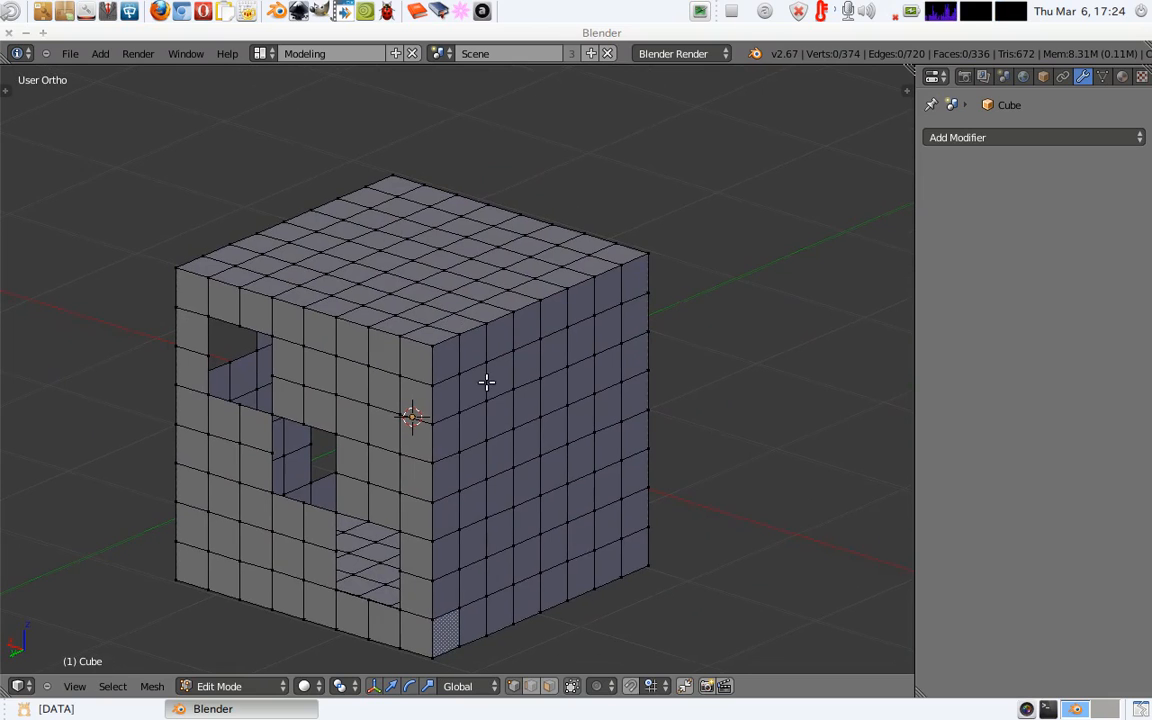
{"action": "right_click", "coordinate": [488, 393]}
{"action": "right_click", "coordinate": [595, 510], "text": "shift"}
{"action": "key", "text": "x"}
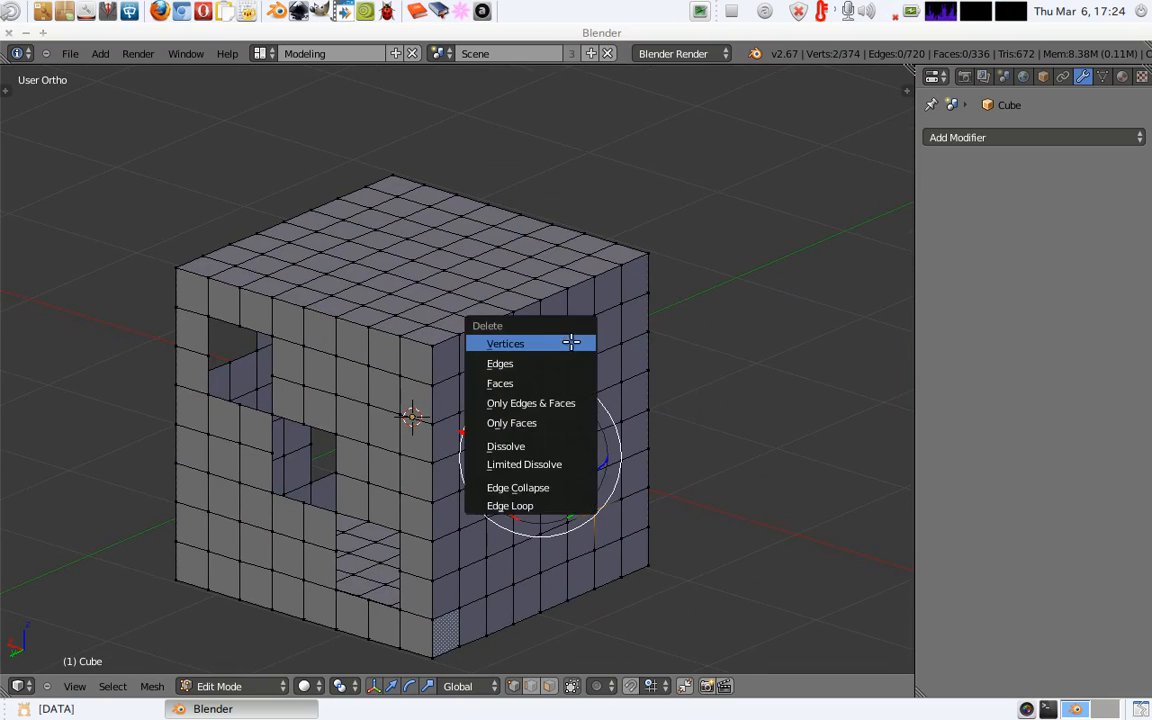
{"action": "left_click", "coordinate": [510, 341]}
Cut one large square opening in the top face by deleting its centre vertex and the surrounding ring of vertices.
{"action": "middle_click_drag", "start_coordinate": [464, 268], "coordinate": [507, 341]}
{"action": "right_click", "coordinate": [478, 378]}
{"action": "key", "text": "x"}
{"action": "left_click", "coordinate": [482, 340]}
{"action": "right_click", "coordinate": [499, 349]}
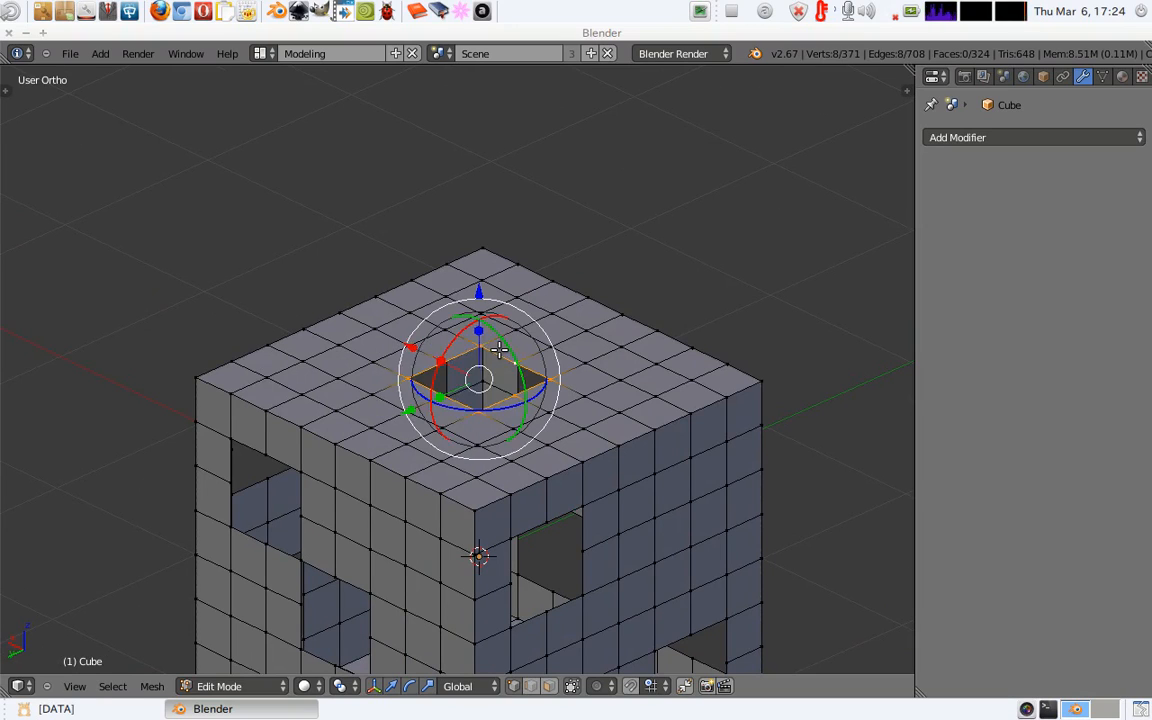
{"action": "key", "text": "x"}
{"action": "left_click", "coordinate": [480, 349]}
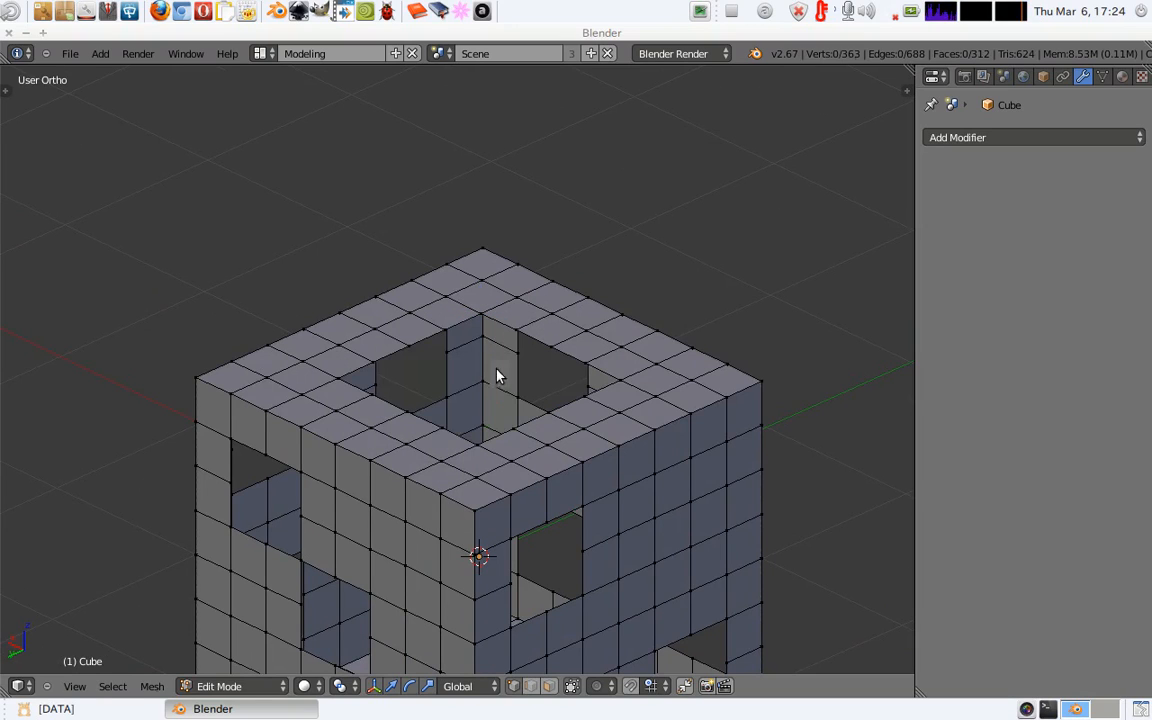
Cut openings in the bottom face by deleting six vertices in two rows of three, and return to Object Mode.
{"action": "key", "text": "Tab"}
{"action": "middle_click_drag", "start_coordinate": [535, 496], "coordinate": [587, 412]}
{"action": "key", "text": "Tab"}
{"action": "middle_click_drag", "start_coordinate": [368, 447], "coordinate": [458, 458]}
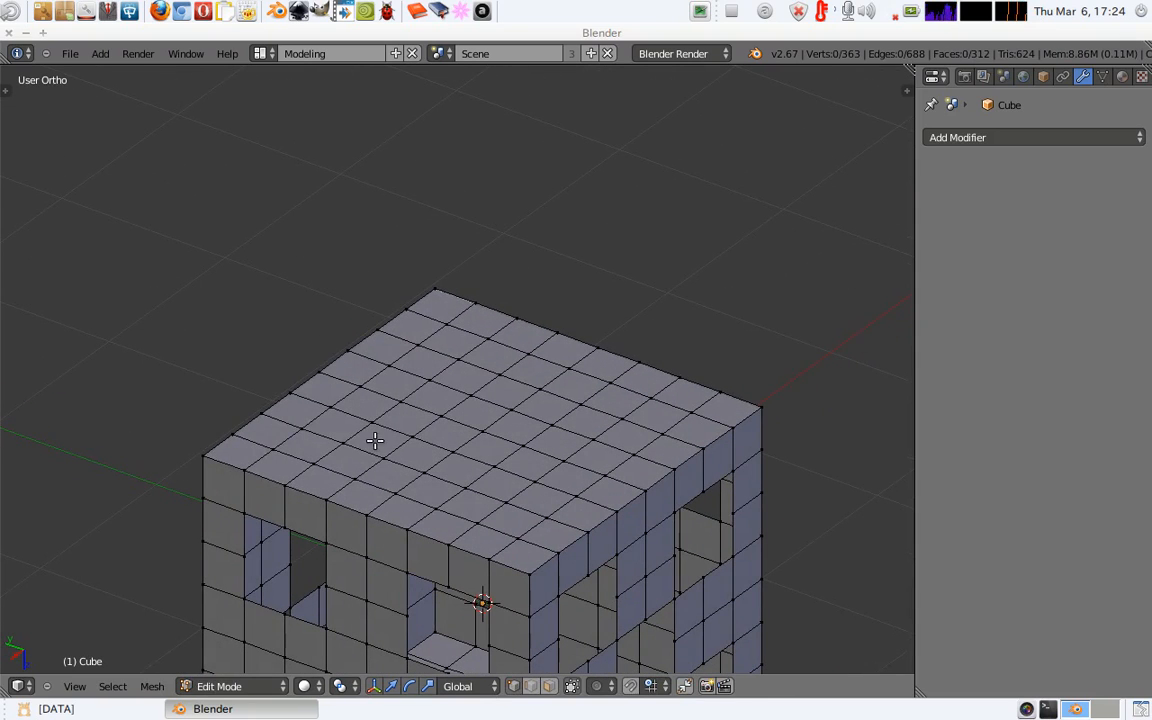
{"action": "right_click", "coordinate": [343, 443]}
{"action": "right_click", "coordinate": [420, 471], "text": "shift"}
{"action": "right_click", "coordinate": [503, 496], "text": "shift"}
{"action": "right_click", "coordinate": [621, 419], "text": "shift"}
{"action": "right_click", "coordinate": [540, 388], "text": "shift"}
{"action": "right_click", "coordinate": [462, 360], "text": "shift"}
{"action": "key", "text": "x"}
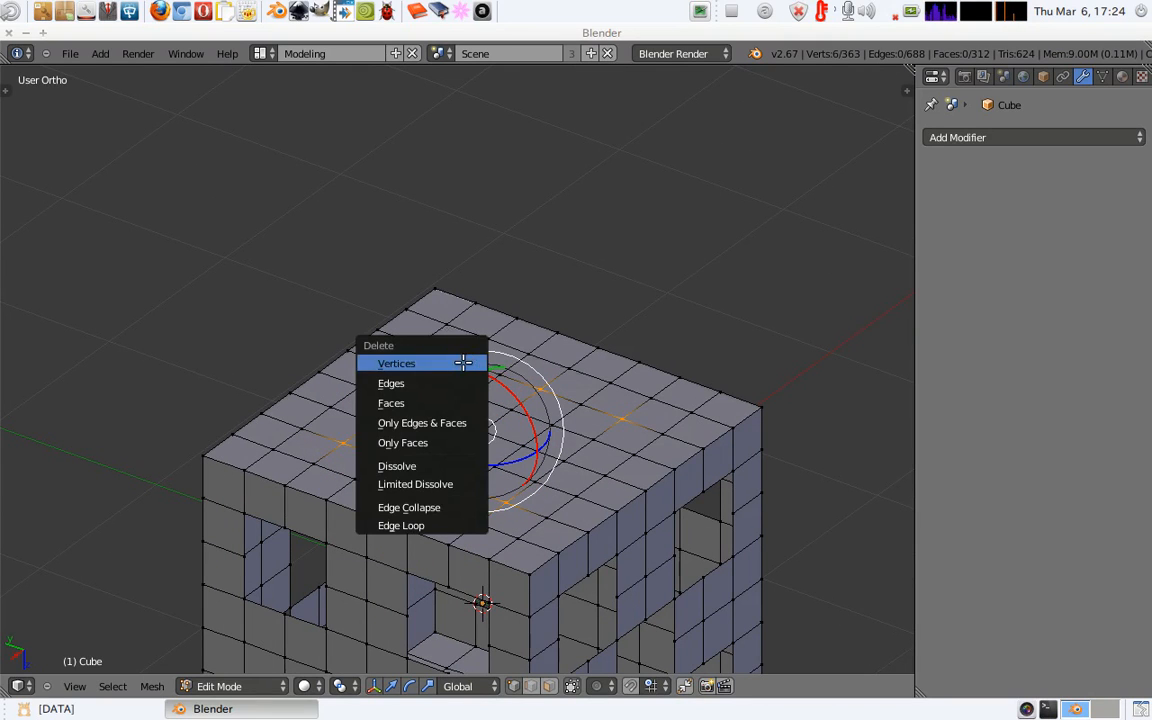
{"action": "left_click", "coordinate": [462, 362]}
{"action": "middle_click_drag", "start_coordinate": [481, 386], "coordinate": [500, 336]}
{"action": "key", "text": "Tab"}
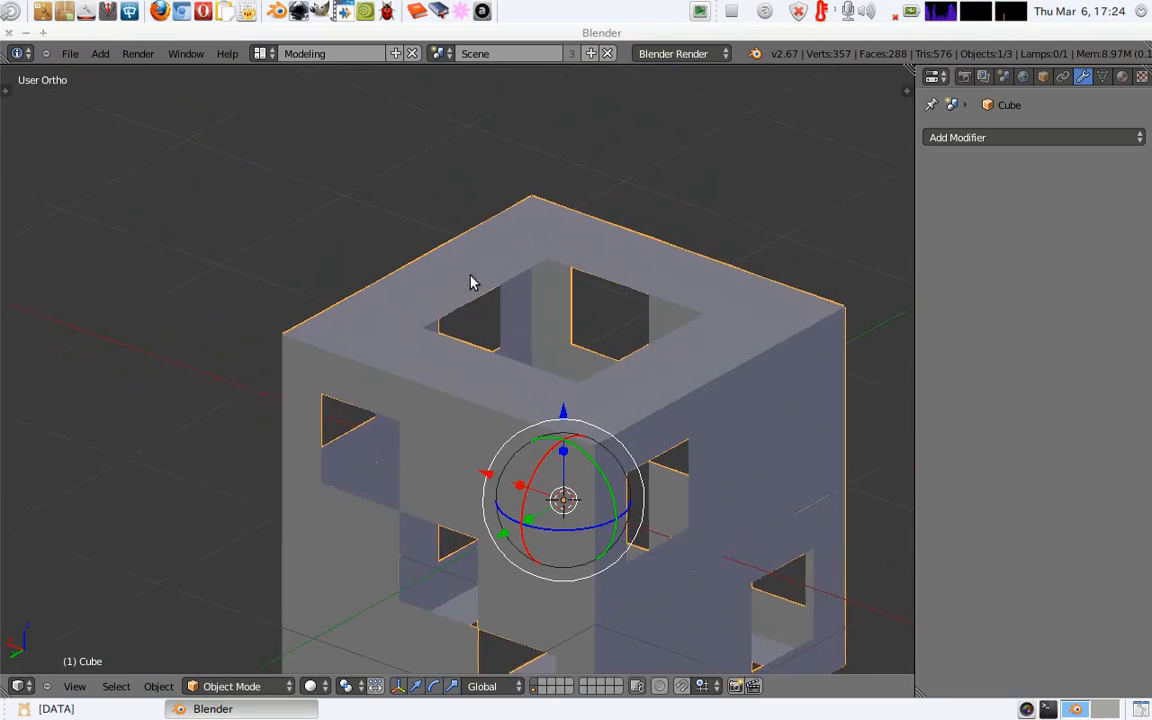
Add a UV sphere inside the cube and display the scene in wireframe.
{"action": "scroll", "coordinate": [440, 250], "scroll_direction": "down", "scroll_amount": 2}
{"action": "scroll", "coordinate": [447, 289], "scroll_direction": "down", "scroll_amount": 1}
{"action": "middle_click_drag", "start_coordinate": [447, 289], "coordinate": [341, 315], "text": "shift"}
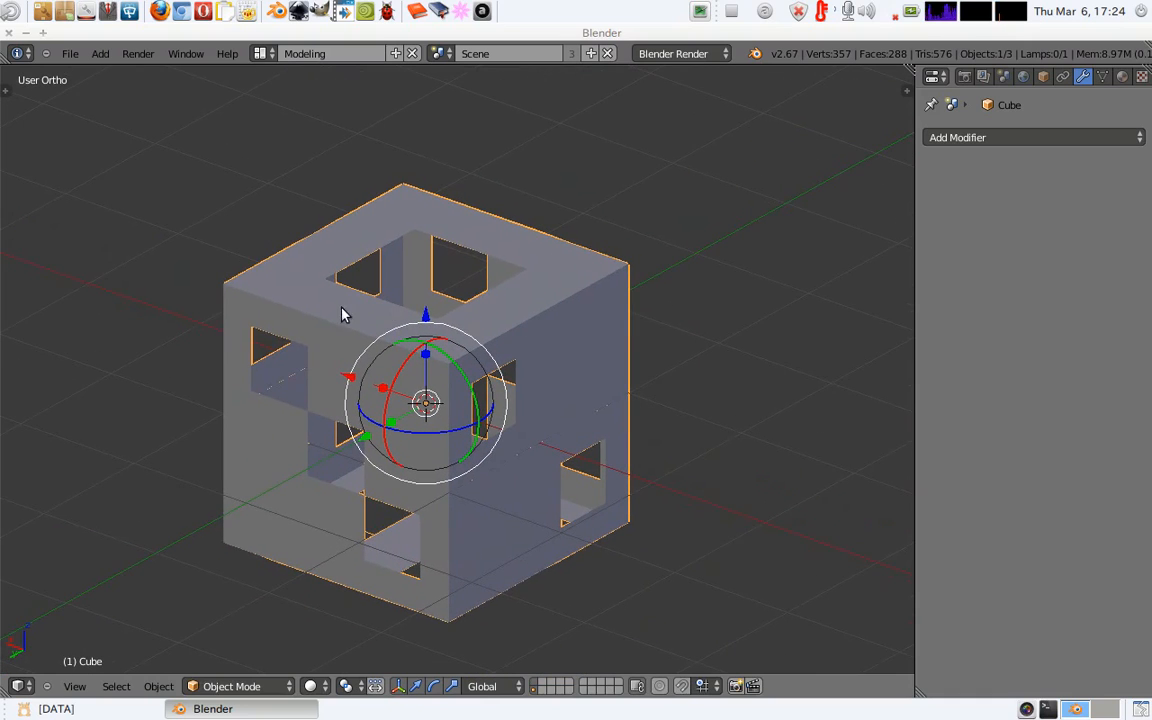
{"action": "key", "text": "shift+a"}
{"action": "mouse_move", "coordinate": [300, 287]}
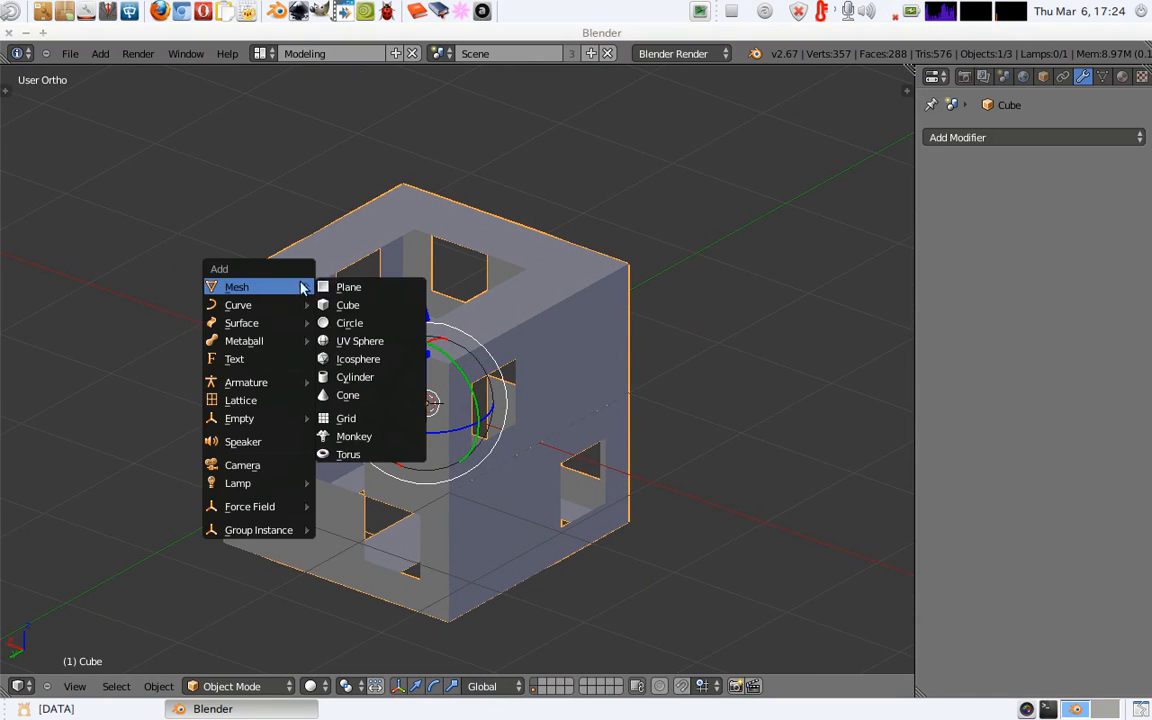
{"action": "left_click", "coordinate": [355, 342]}
{"action": "key", "text": "z"}
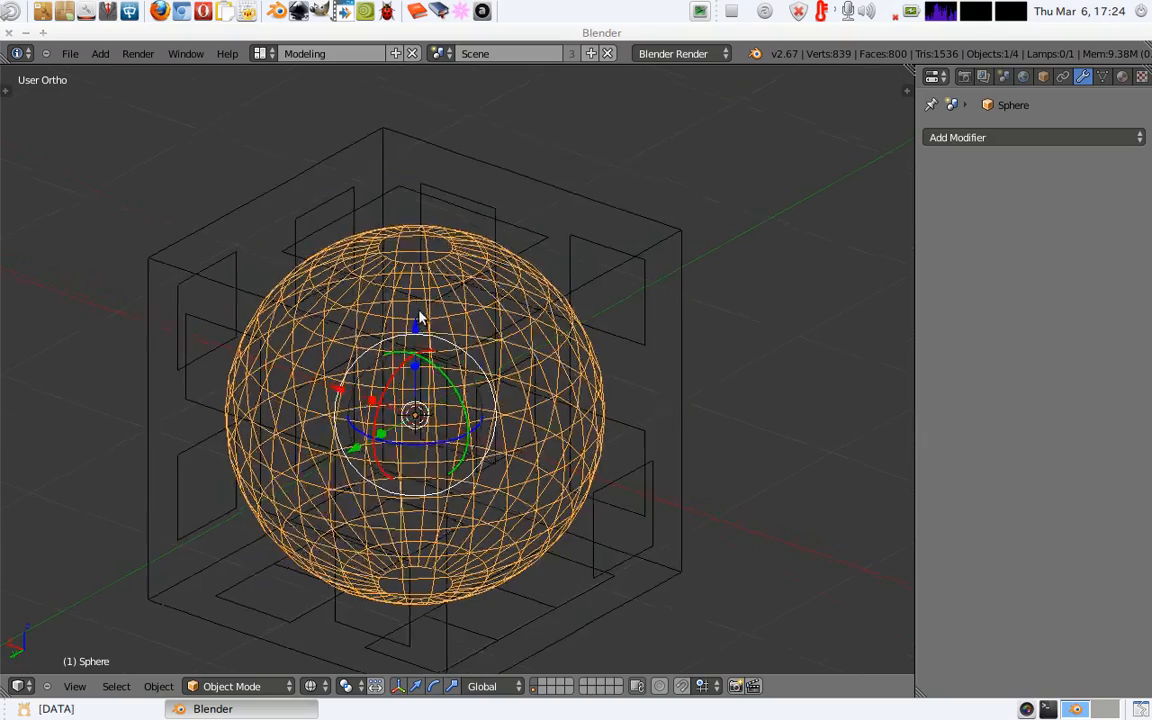
{"action": "middle_click_drag", "start_coordinate": [419, 317], "coordinate": [419, 346]}
{"action": "key", "text": "z"}
{"action": "key", "text": "z"}
{"action": "middle_click_drag", "start_coordinate": [414, 294], "coordinate": [463, 355], "text": "shift"}
Set the new UV sphere's segments to 16.
{"action": "key", "text": "t"}
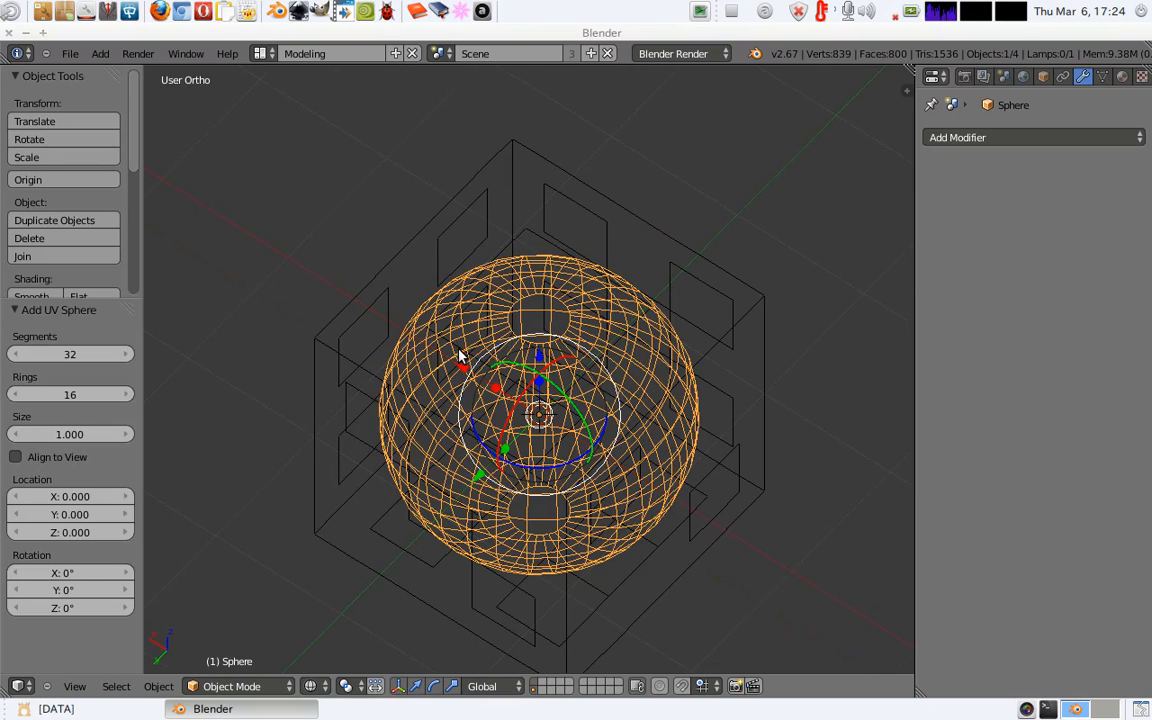
{"action": "left_click_drag", "start_coordinate": [86, 354], "coordinate": [72, 354]}
{"action": "left_click", "coordinate": [85, 354]}
{"action": "type", "text": "1"}
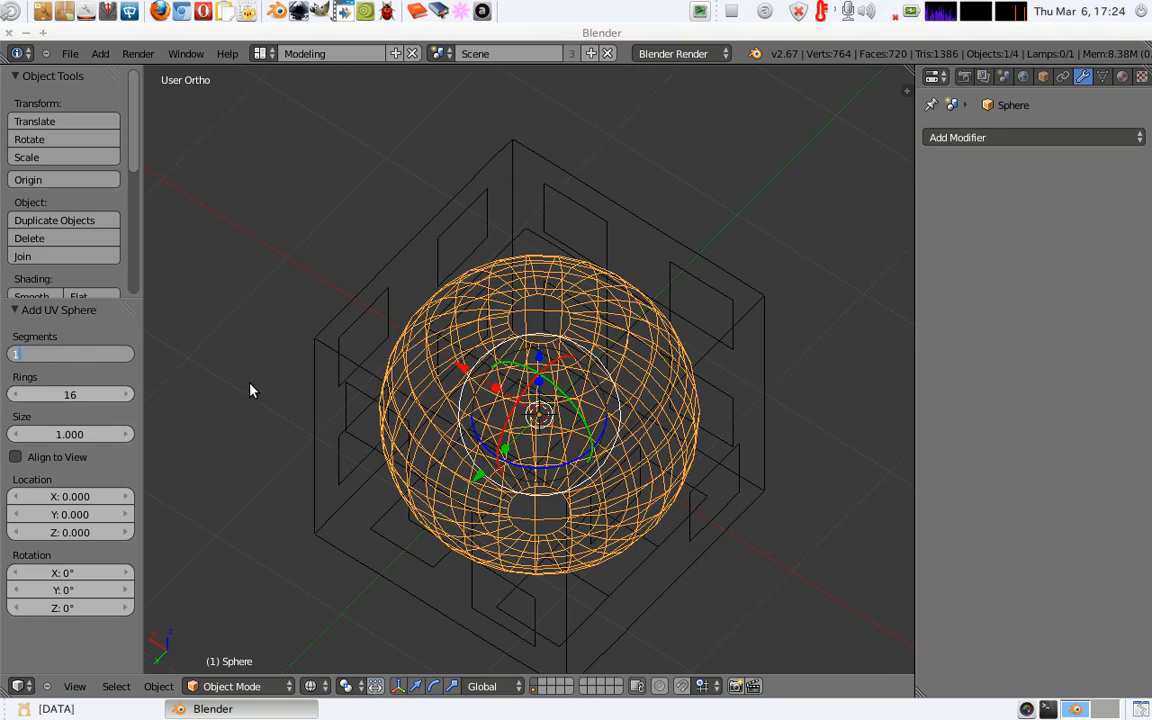
{"action": "type", "text": "86"}
{"action": "key", "text": "Return"}
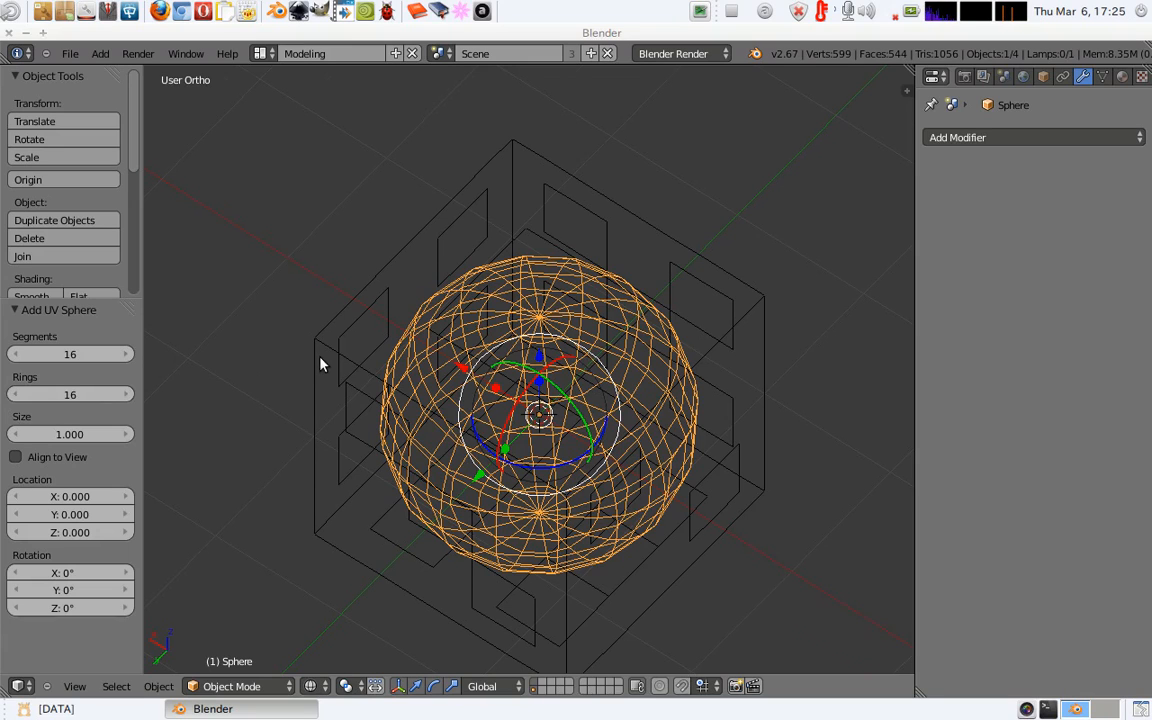
{"action": "key", "text": "t"}
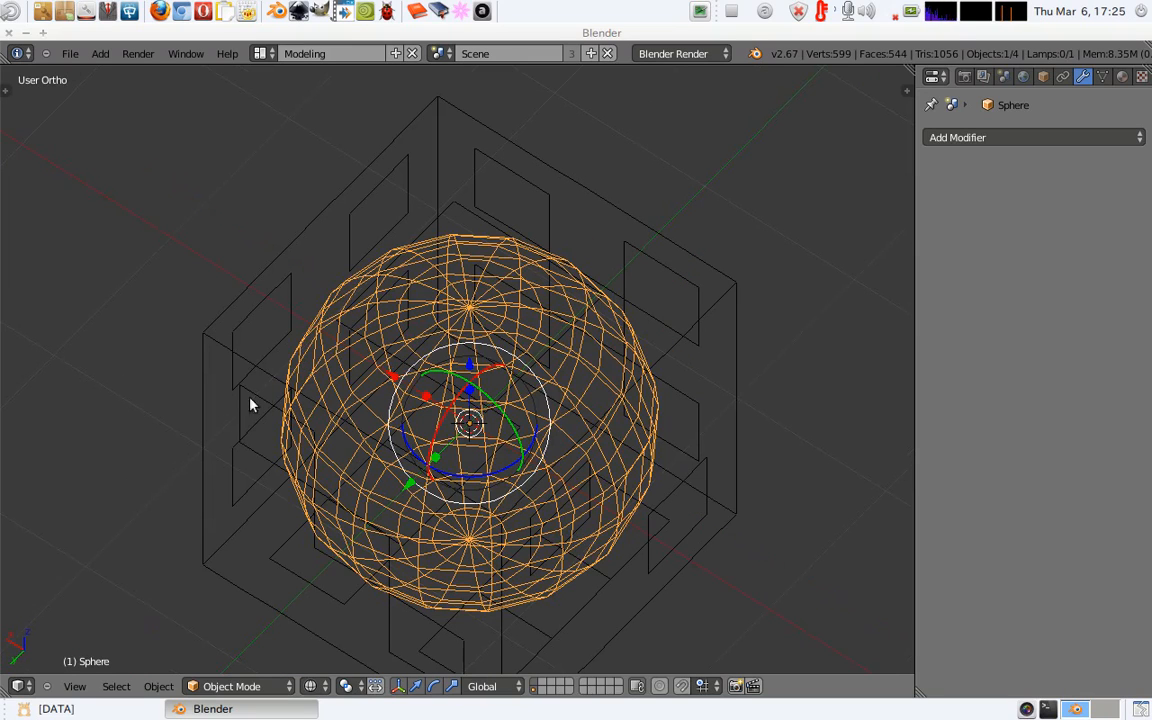
Delete the vertices of the sphere's upper half in front view to leave a lower hemisphere, and return to Object Mode.
{"action": "key", "text": "KP_1"}
{"action": "mouse_move", "coordinate": [437, 425]}
{"action": "middle_mouse_down", "text": "shift"}
{"action": "mouse_move", "coordinate": [399, 149]}
{"action": "mouse_move", "coordinate": [399, 278]}
{"action": "middle_mouse_up", "text": "shift"}
{"action": "key", "text": "z"}
{"action": "key", "text": "z"}
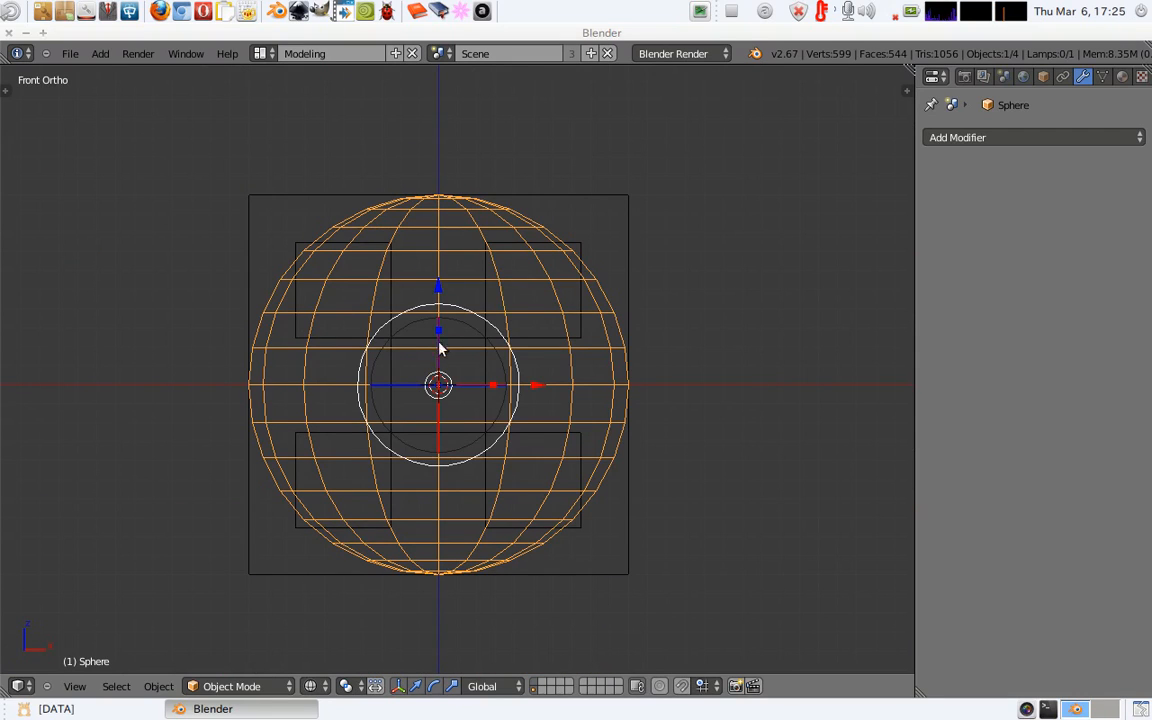
{"action": "key", "text": "Tab"}
{"action": "key", "text": "a"}
{"action": "left_click", "coordinate": [240, 153]}
{"action": "left_click", "coordinate": [680, 345]}
{"action": "left_click", "coordinate": [776, 149]}
{"action": "left_click", "coordinate": [228, 288]}
{"action": "key", "text": "b"}
{"action": "left_click_drag", "start_coordinate": [190, 111], "coordinate": [728, 362]}
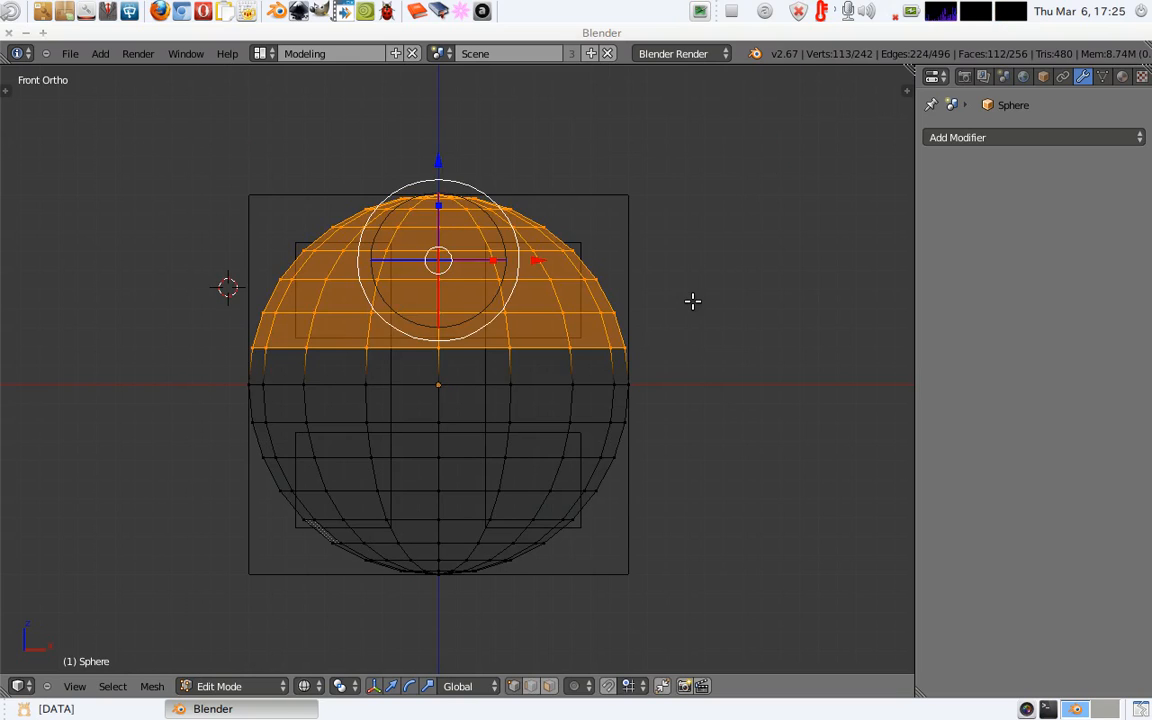
{"action": "key", "text": "x"}
{"action": "left_click", "coordinate": [645, 237]}
{"action": "key", "text": "Tab"}
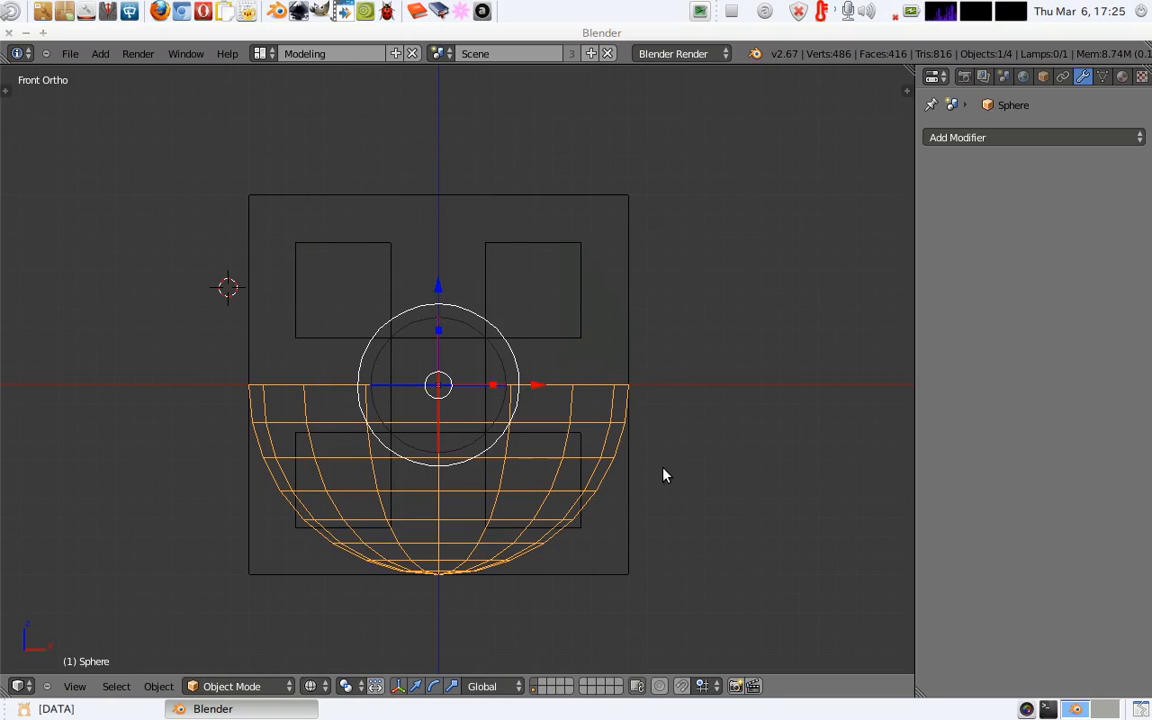
Rotate the hemisphere 90 degrees about the global Y axis and switch the display to solid shading.
{"action": "key", "text": "r"}
{"action": "key", "text": "y"}
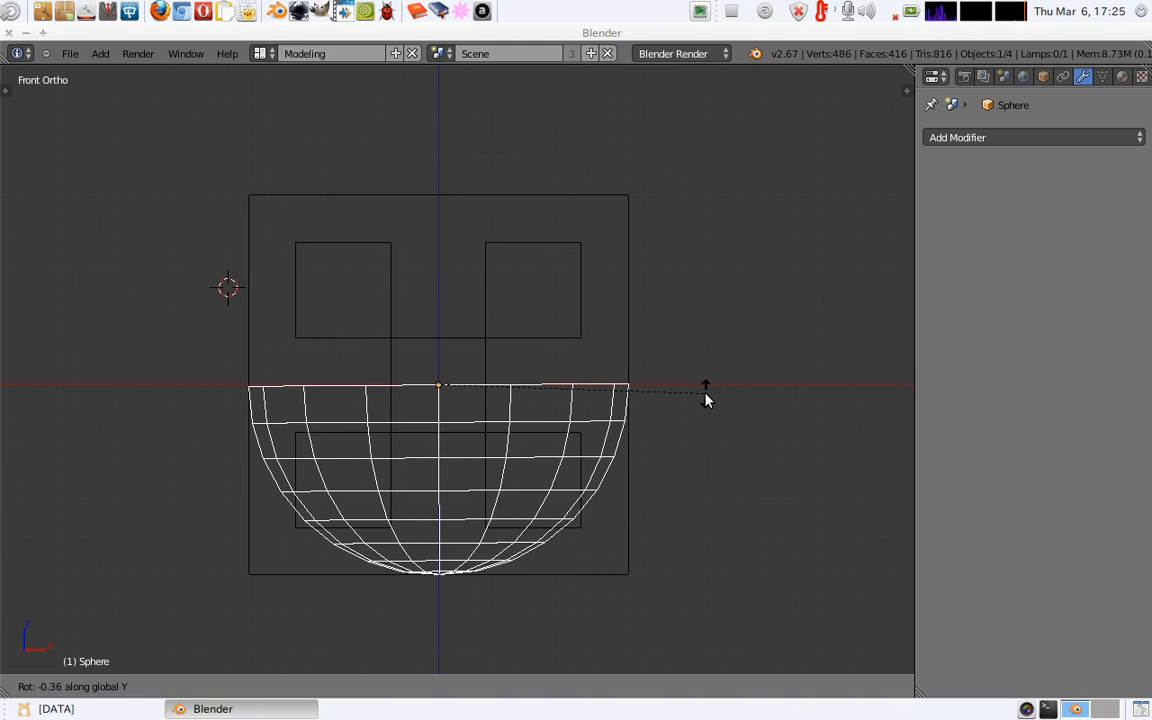
{"action": "type", "text": "90"}
{"action": "key", "text": "Return"}
{"action": "mouse_move", "coordinate": [704, 400]}
{"action": "middle_mouse_down"}
{"action": "mouse_move", "coordinate": [661, 334]}
{"action": "mouse_move", "coordinate": [537, 414]}
{"action": "middle_mouse_up"}
{"action": "key", "text": "z"}
{"action": "middle_click_drag", "start_coordinate": [457, 378], "coordinate": [481, 453]}
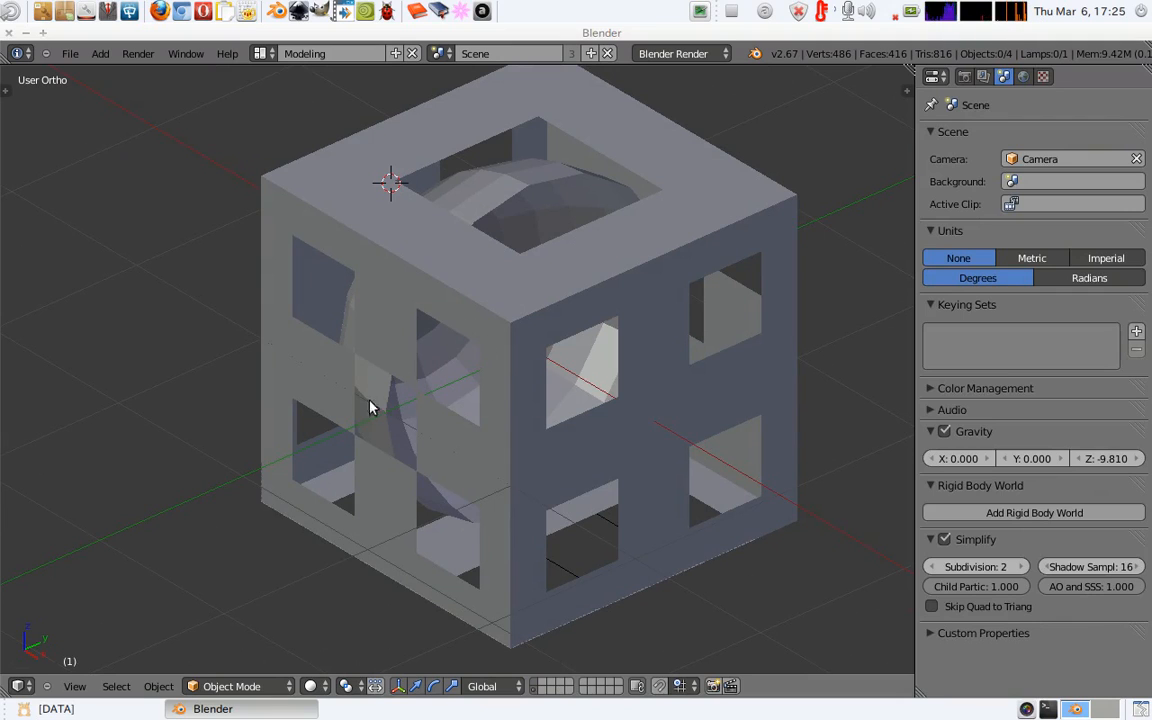
{"action": "middle_click_drag", "start_coordinate": [474, 326], "coordinate": [463, 278], "text": "shift"}
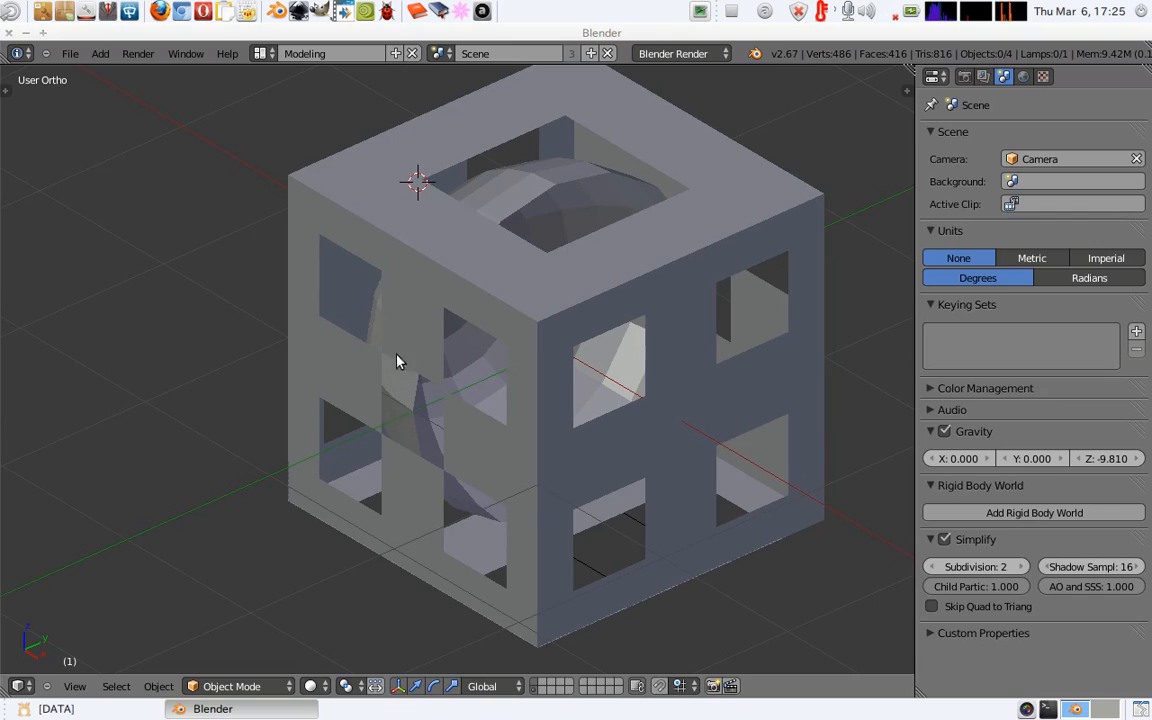
Rotate the hemisphere inside the cube -90 degrees about the global Z axis.
{"action": "right_click", "coordinate": [548, 188]}
{"action": "middle_click_drag", "start_coordinate": [548, 239], "coordinate": [524, 241], "text": "shift"}
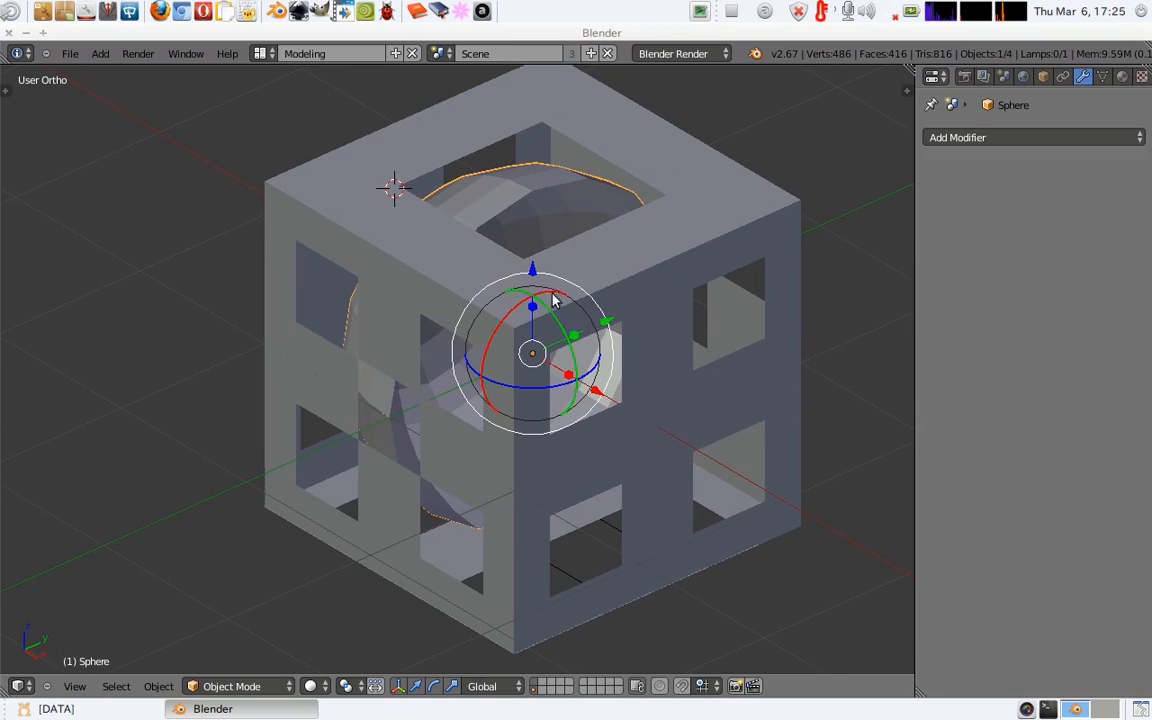
{"action": "key", "text": "r"}
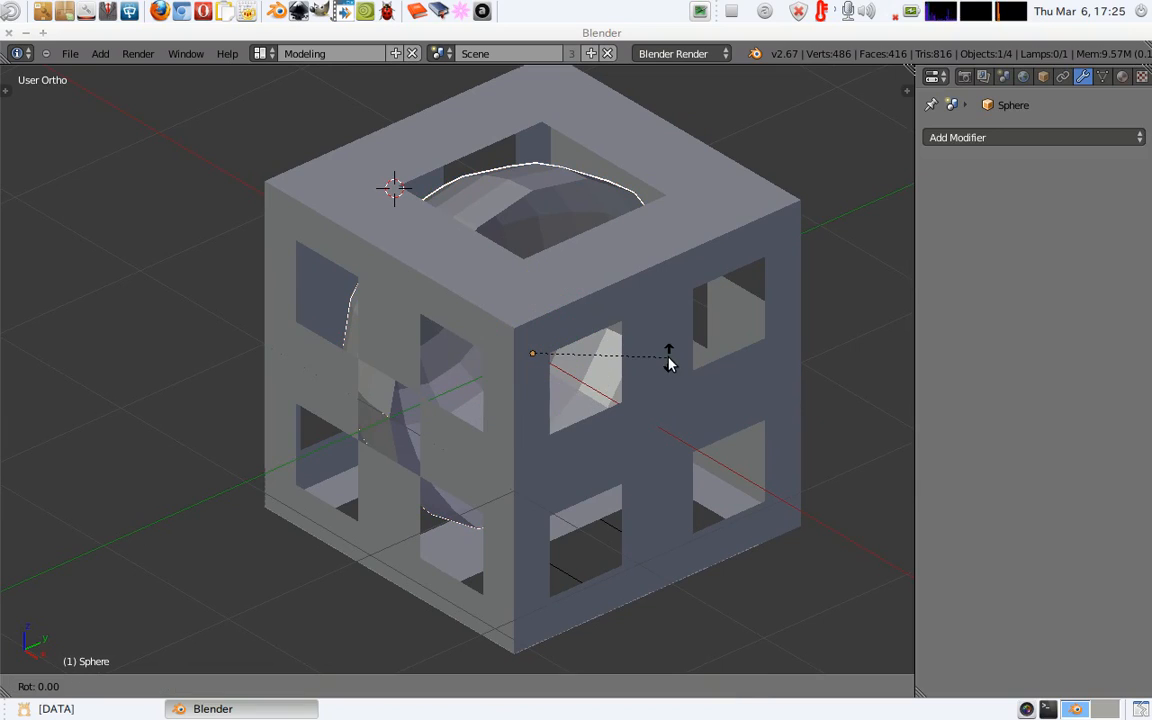
{"action": "key", "text": "z"}
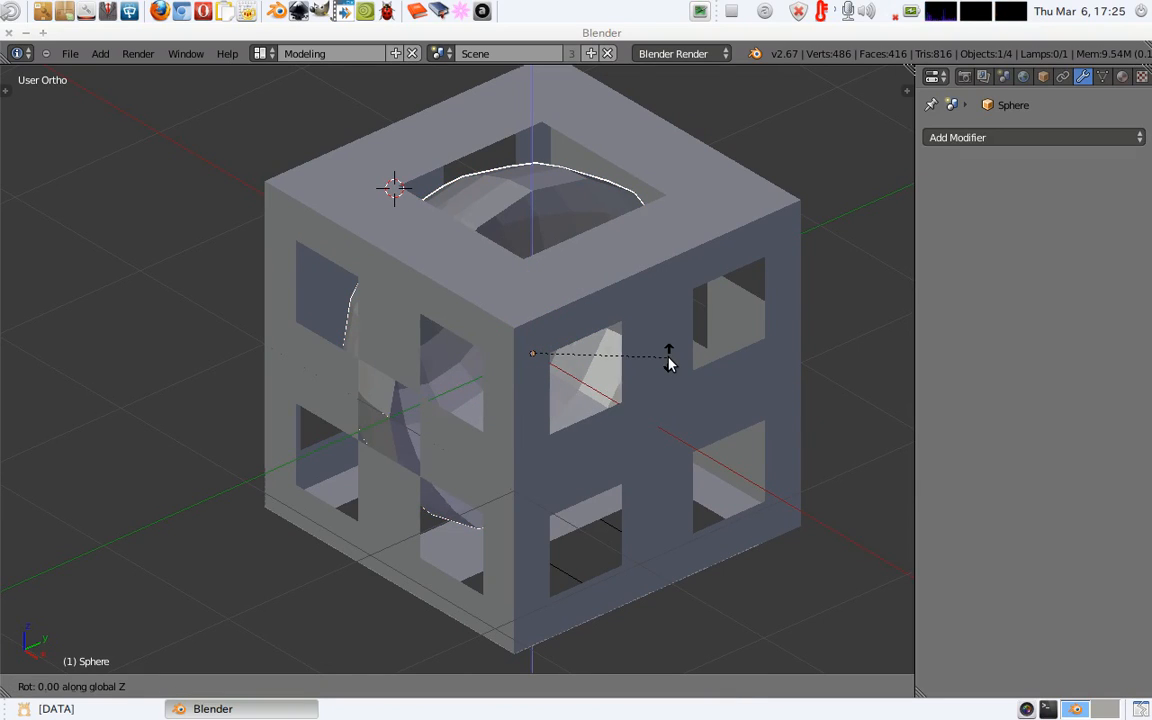
{"action": "key", "text": "9"}
{"action": "key", "text": "0"}
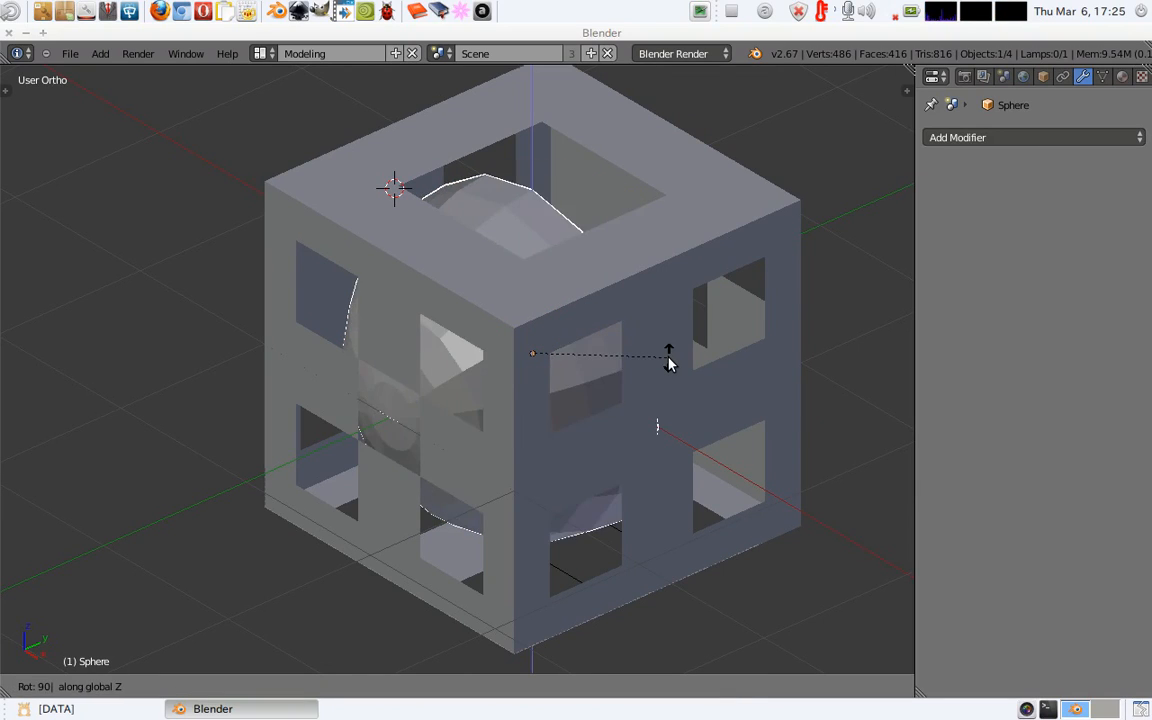
{"action": "key", "text": "minus"}
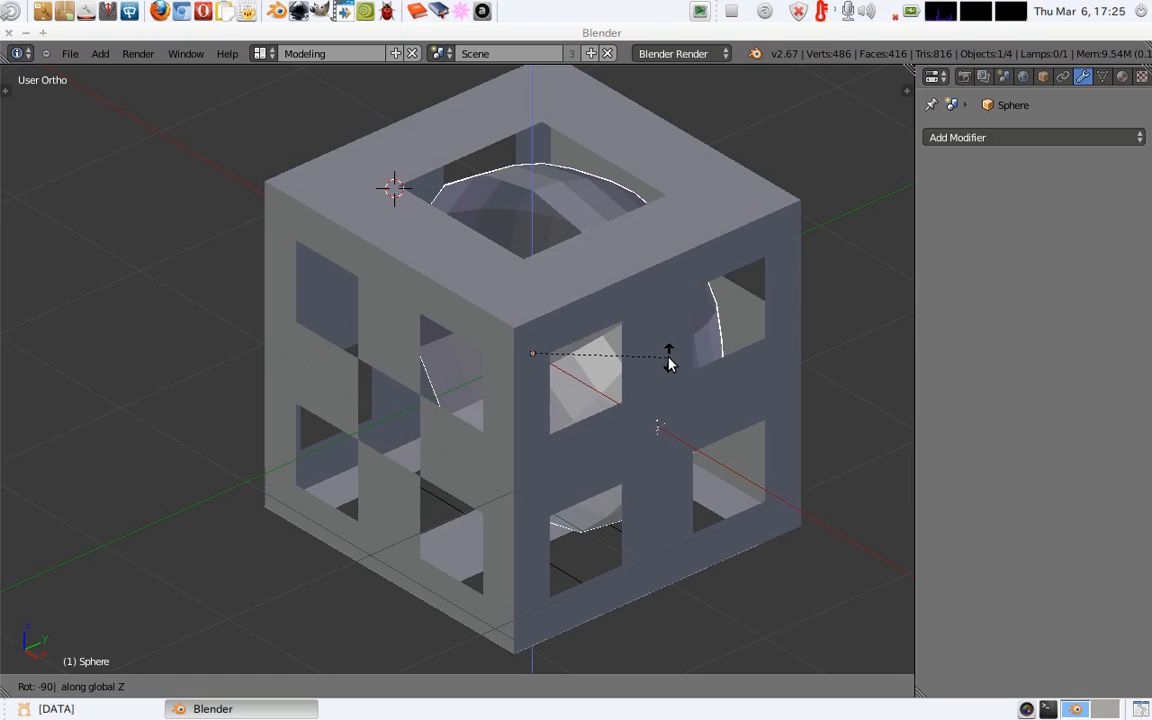
{"action": "key", "text": "Return"}
Move the hemisphere along Y toward the cube's front face and scale it down in front view to fit one square opening.
{"action": "key", "text": "g"}
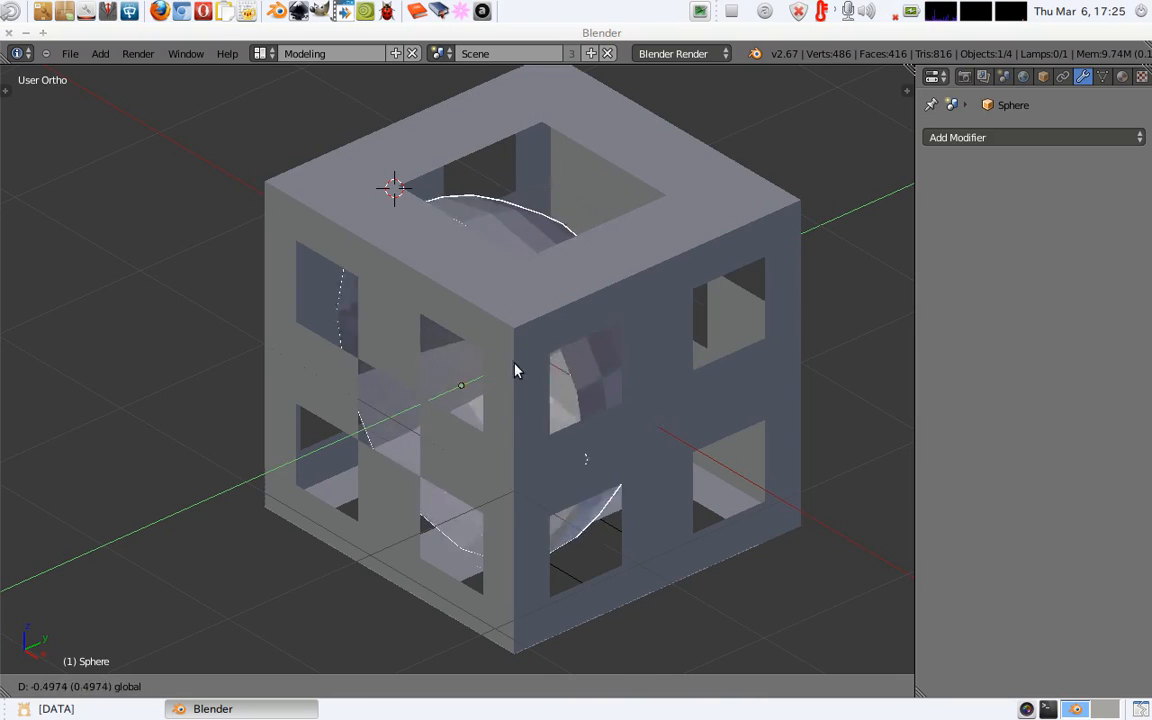
{"action": "left_click", "coordinate": [500, 378]}
{"action": "key", "text": "KP_1"}
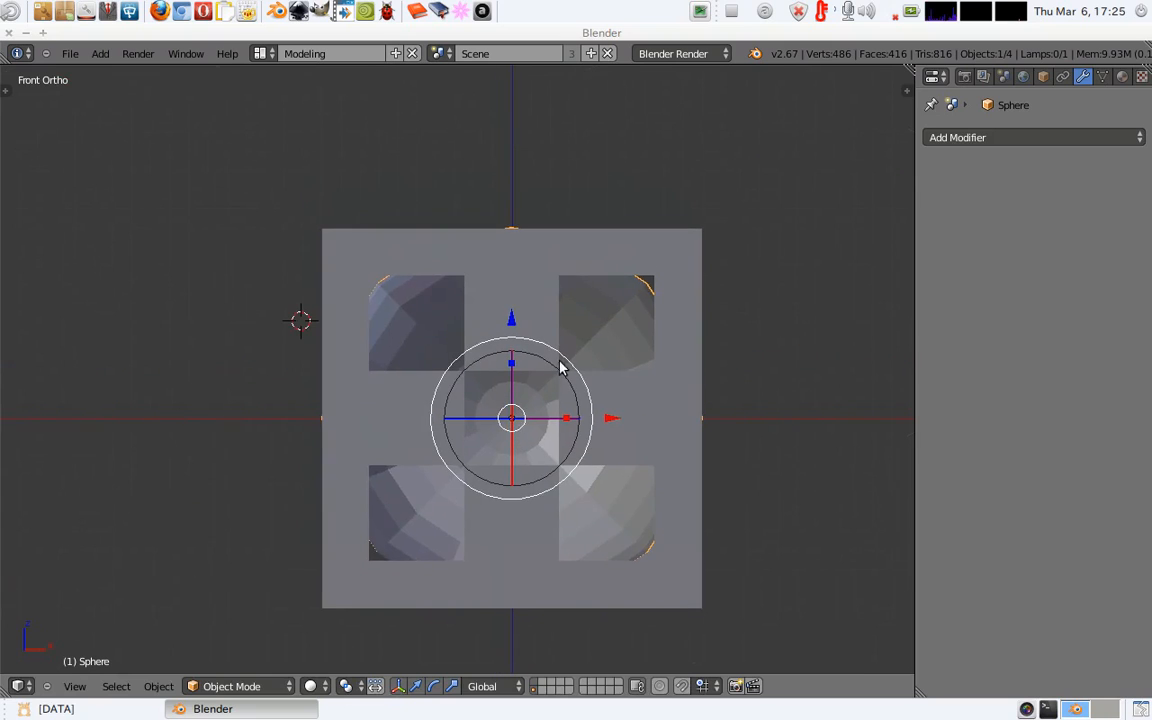
{"action": "key", "text": "z"}
{"action": "key", "text": "s"}
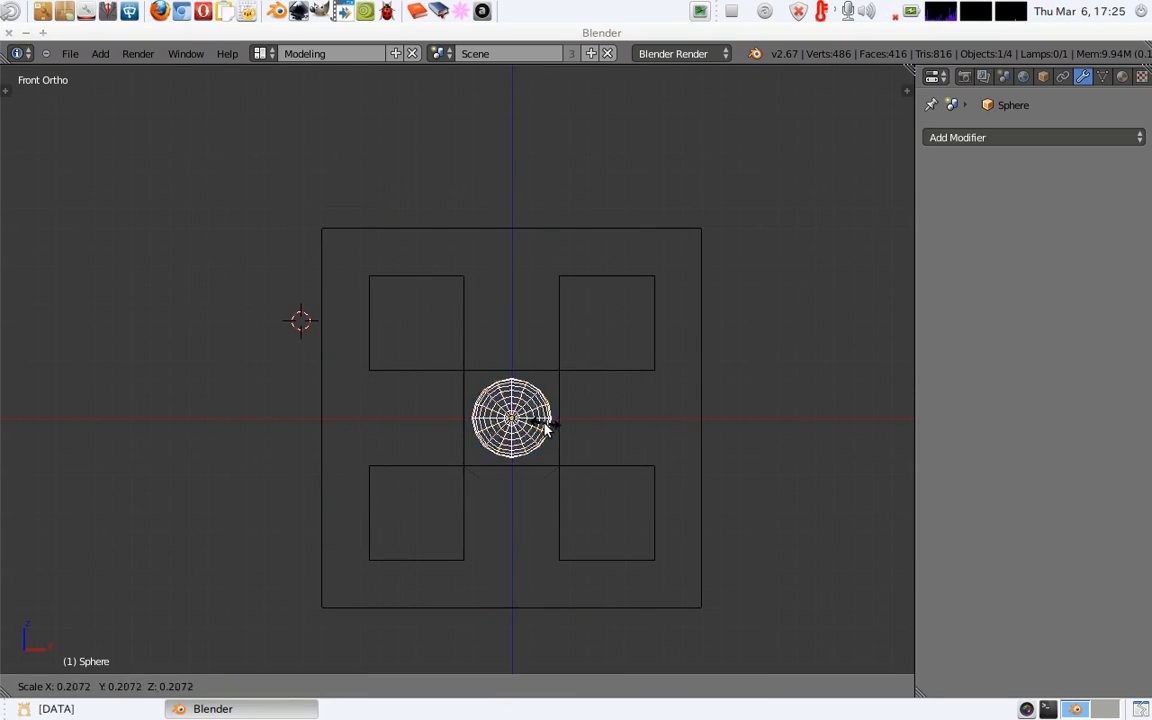
{"action": "left_click", "coordinate": [560, 418]}
{"action": "scroll", "coordinate": [556, 380], "scroll_direction": "up", "scroll_amount": 3}
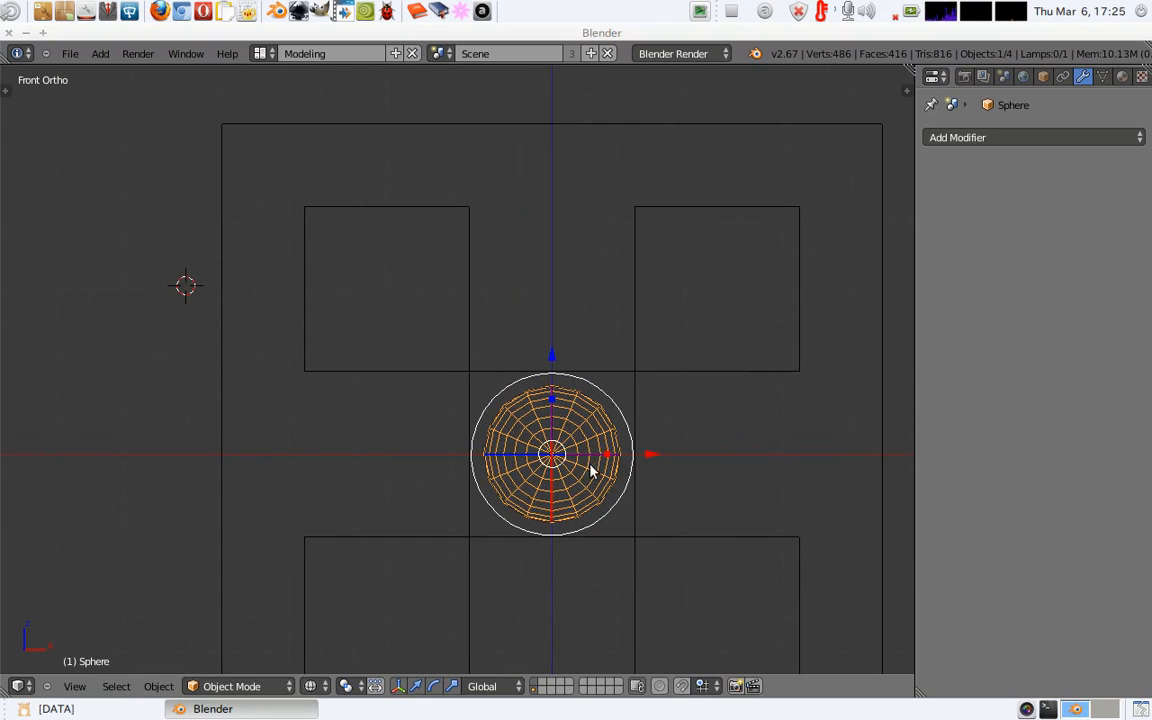
{"action": "key", "text": "s"}
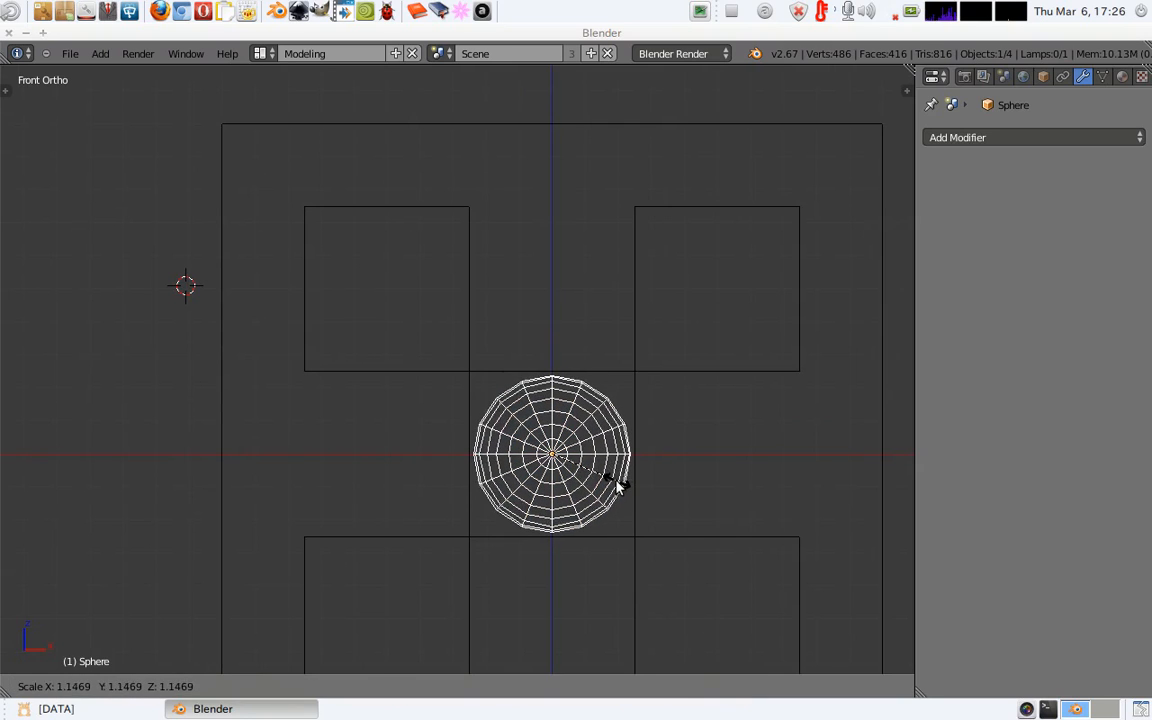
{"action": "left_click", "coordinate": [617, 487]}
Move the small hemisphere into the upper-left opening of the cube's front face.
{"action": "key", "text": "g"}
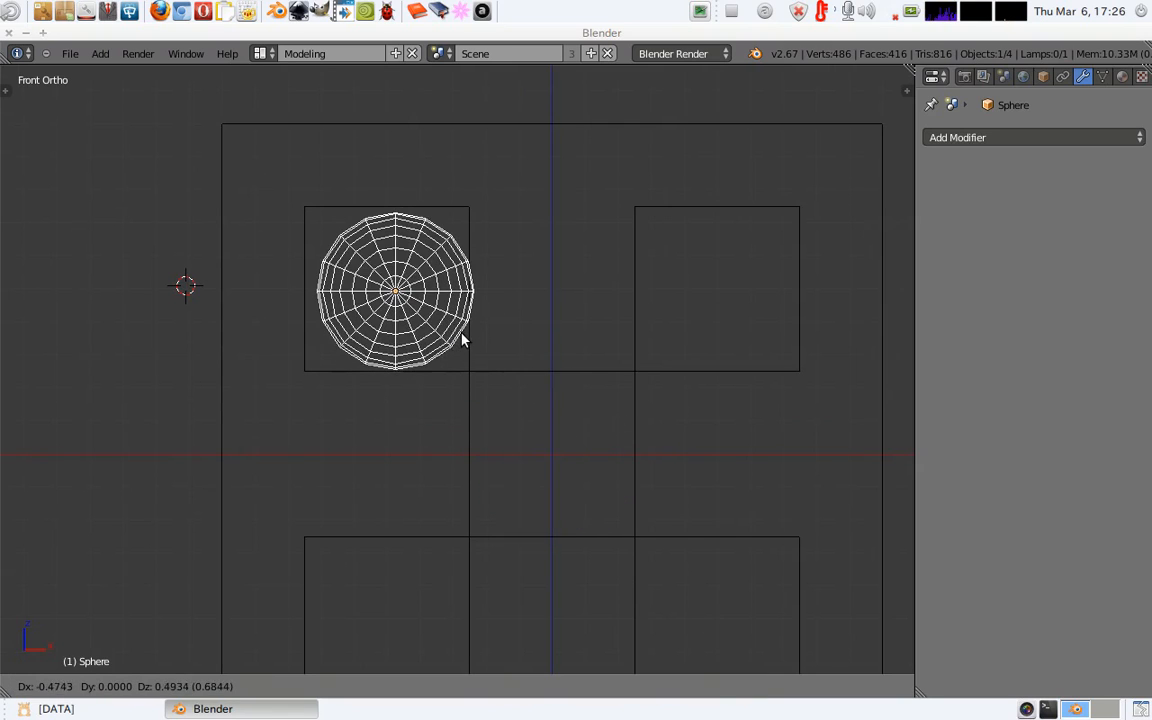
{"action": "left_click", "coordinate": [459, 343]}
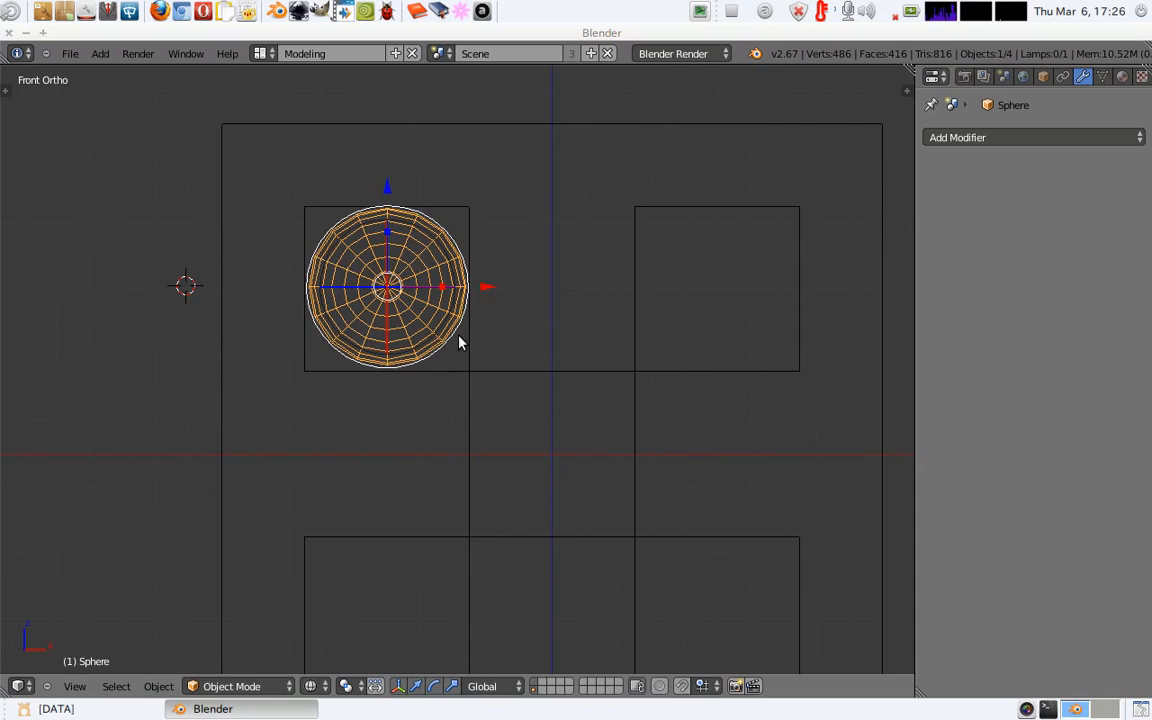
{"action": "scroll", "coordinate": [430, 210], "scroll_direction": "up", "scroll_amount": 3}
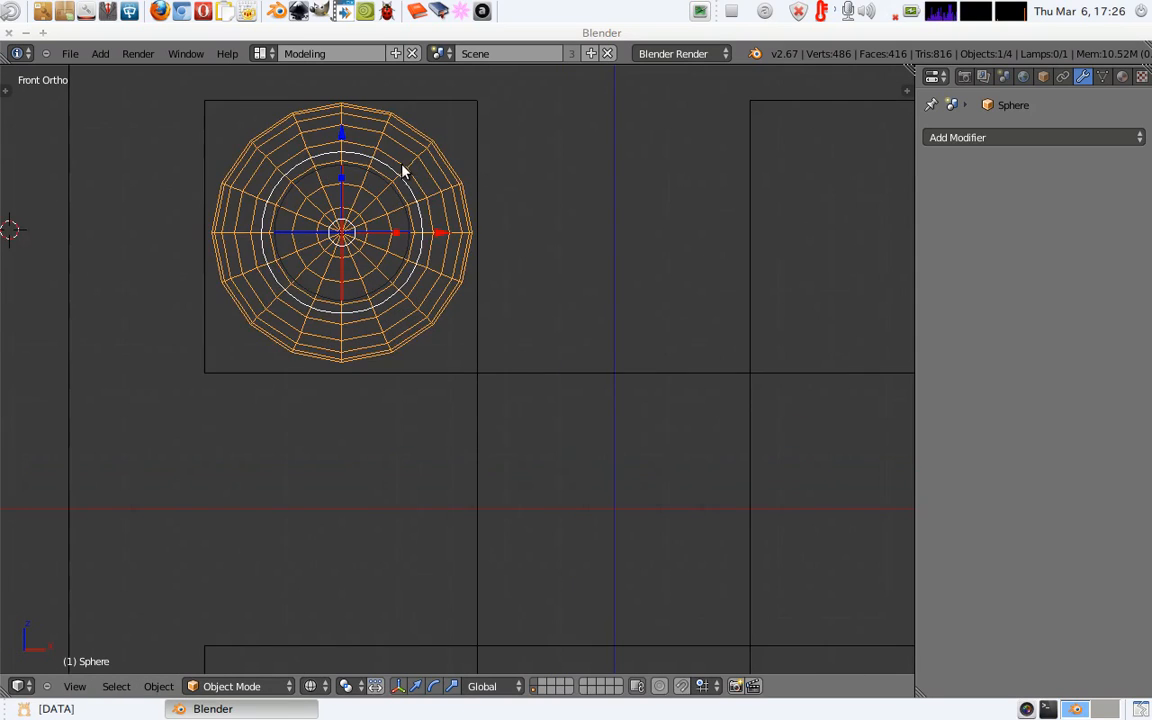
Open the cube in Edit Mode with solid shading, viewing the upper-left opening at an angle.
{"action": "right_click", "coordinate": [507, 215]}
{"action": "key", "text": "Tab"}
{"action": "mouse_move", "coordinate": [507, 206]}
{"action": "middle_mouse_down"}
{"action": "mouse_move", "coordinate": [460, 316]}
{"action": "mouse_move", "coordinate": [411, 322]}
{"action": "middle_mouse_up"}
{"action": "key", "text": "z"}
{"action": "scroll", "coordinate": [411, 322], "scroll_direction": "down", "scroll_amount": 2}
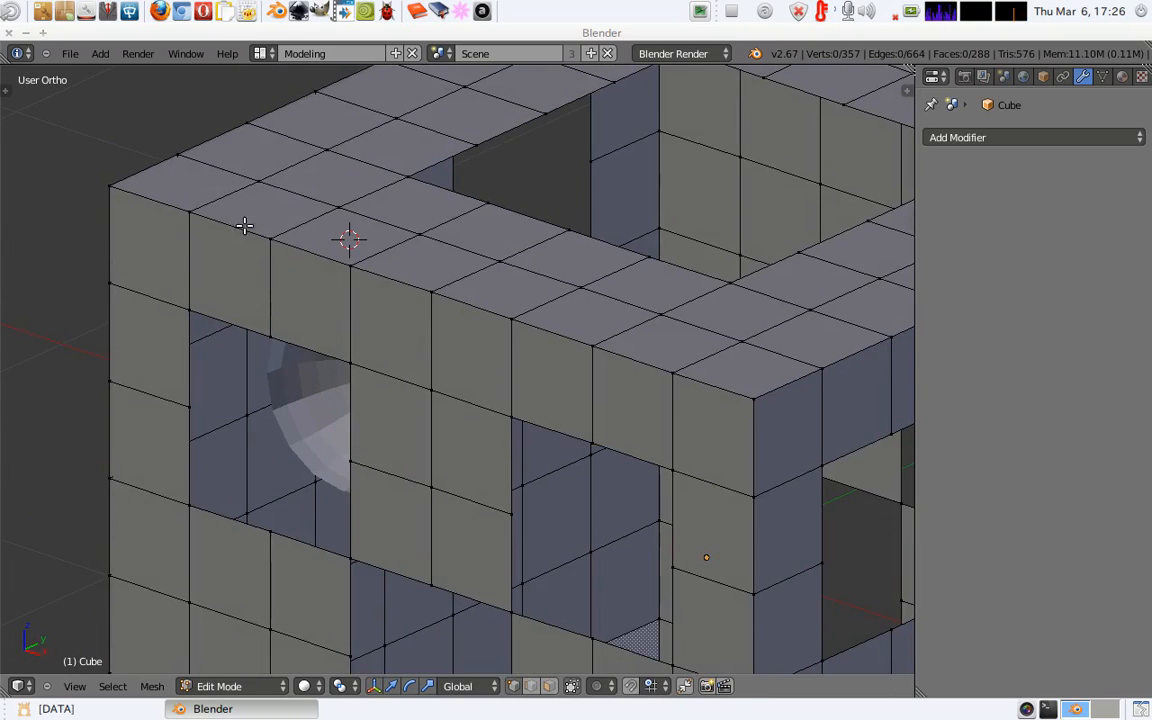
{"action": "key", "text": "Tab"}
{"action": "key", "text": "Tab"}
Select the eight vertices around the front face's upper-left opening, snap the 3D cursor to them, and return to Object Mode.
{"action": "right_click", "coordinate": [275, 338]}
{"action": "right_click", "coordinate": [195, 315], "text": "shift"}
{"action": "right_click", "coordinate": [185, 476], "text": "shift"}
{"action": "right_click", "coordinate": [275, 530], "text": "shift"}
{"action": "right_click", "coordinate": [321, 553], "text": "shift"}
{"action": "right_click", "coordinate": [354, 498], "text": "shift"}
{"action": "right_click", "coordinate": [352, 362], "text": "shift"}
{"action": "right_click", "coordinate": [368, 345], "text": "shift"}
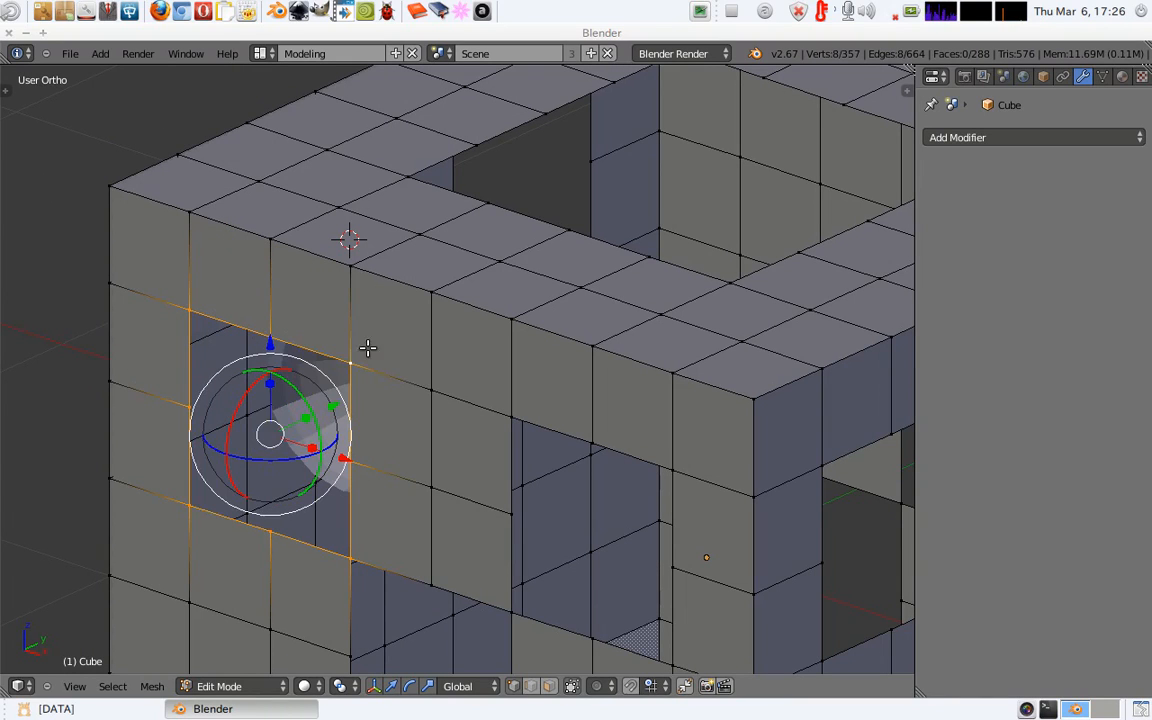
{"action": "middle_click_drag", "start_coordinate": [360, 337], "coordinate": [407, 306], "text": "shift"}
{"action": "key", "text": "shift+s"}
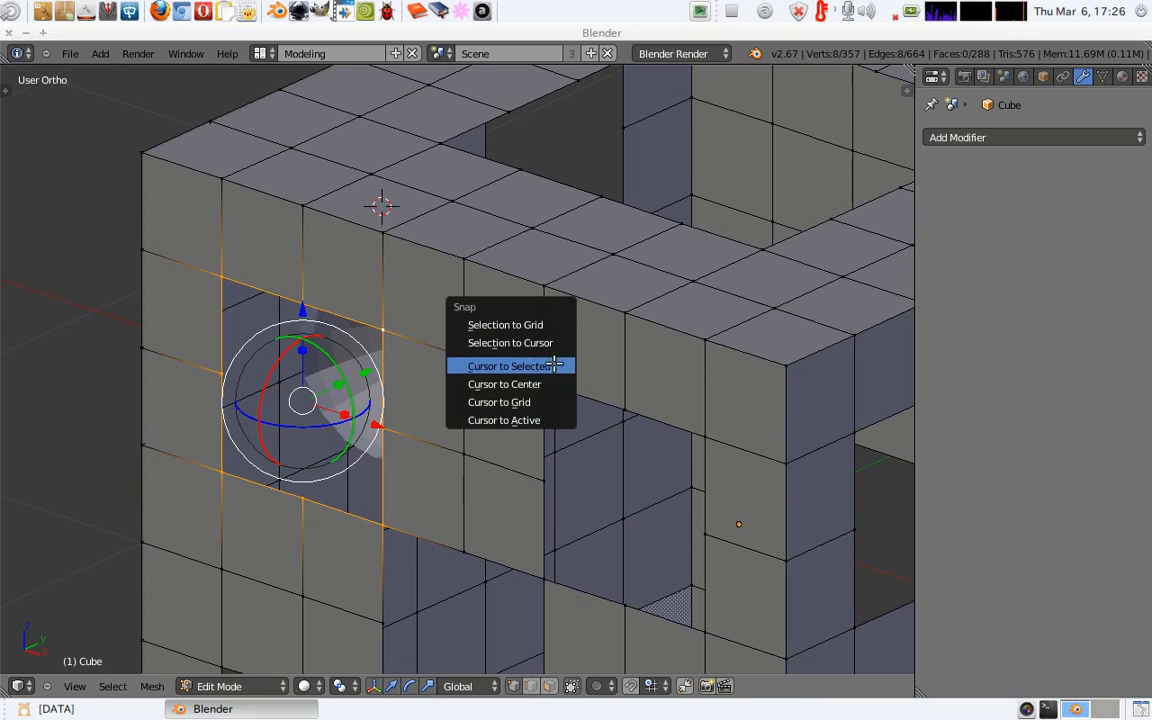
{"action": "left_click", "coordinate": [537, 367]}
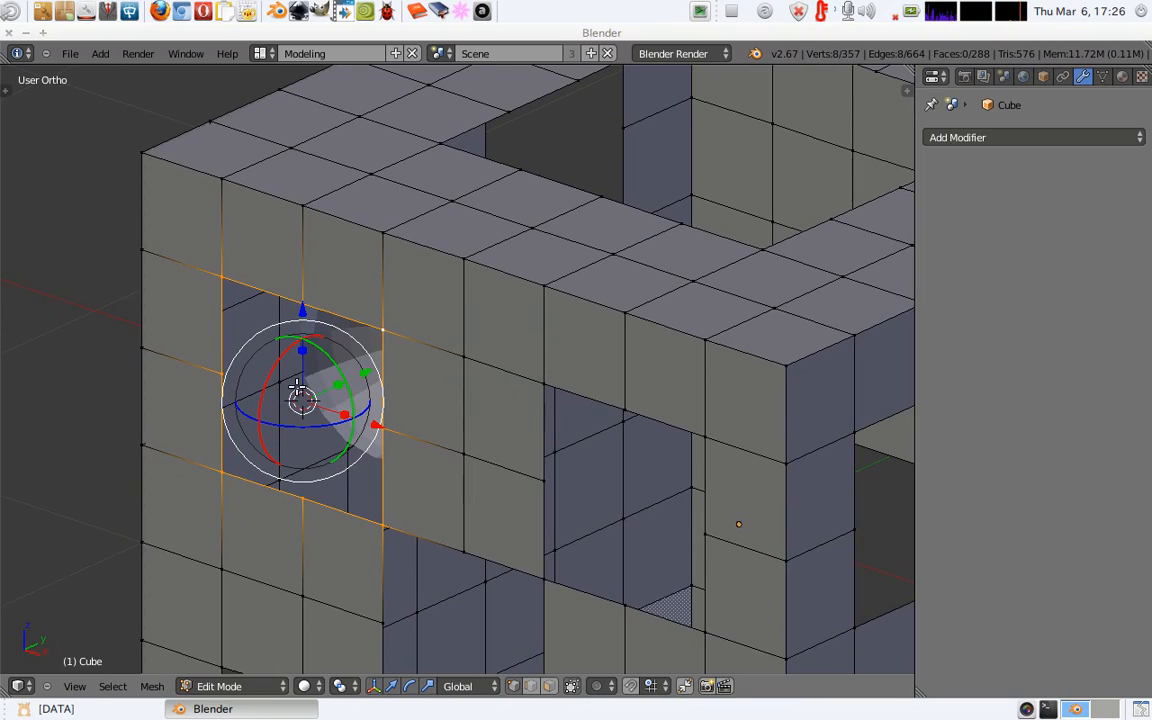
{"action": "key", "text": "Tab"}
Snap the hemisphere to the 3D cursor at the center of the upper-left opening.
{"action": "right_click", "coordinate": [339, 363]}
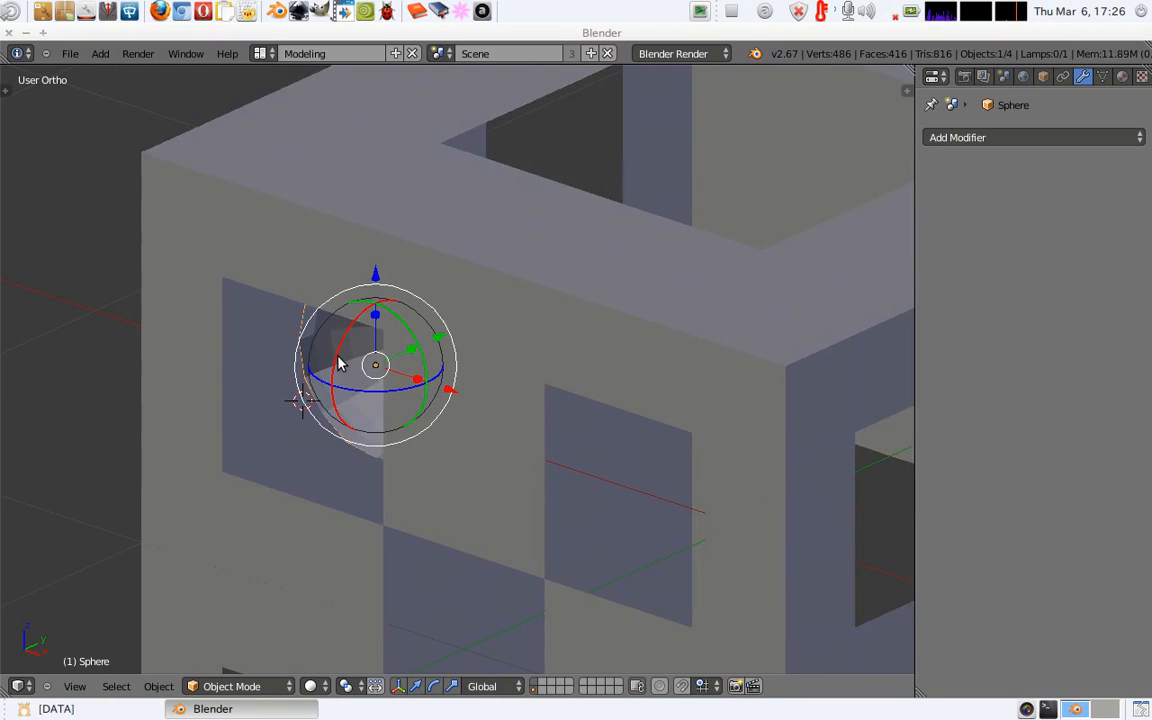
{"action": "key", "text": "z"}
{"action": "key", "text": "z"}
{"action": "middle_click_drag", "start_coordinate": [298, 404], "coordinate": [318, 314]}
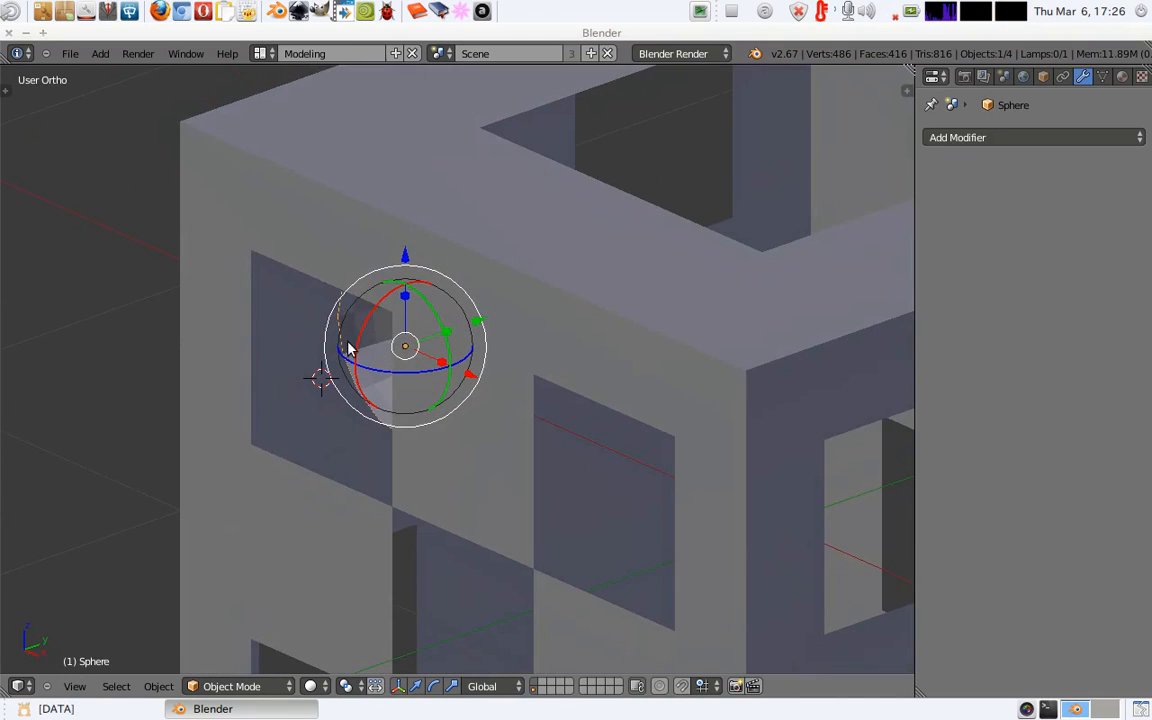
{"action": "middle_click_drag", "start_coordinate": [388, 327], "coordinate": [458, 314]}
{"action": "key", "text": "z"}
{"action": "key", "text": "z"}
{"action": "key", "text": "shift+s"}
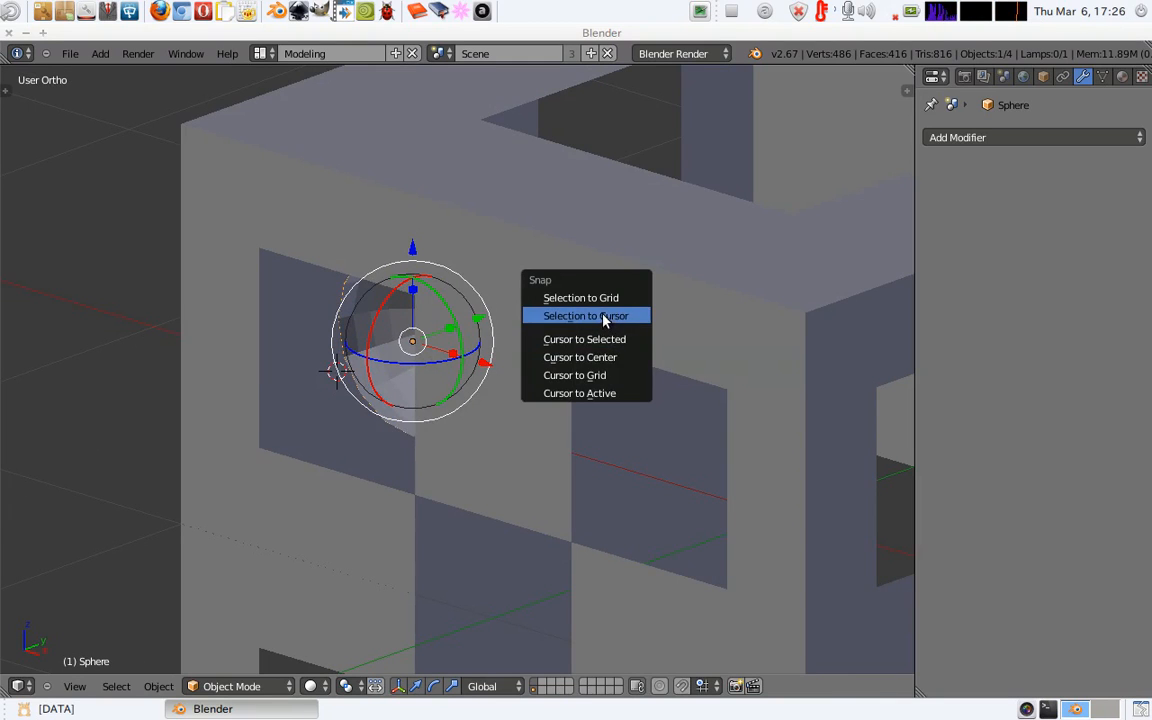
{"action": "left_click", "coordinate": [605, 322]}
Examine the hemisphere's alignment with the opening from the right and front views in wireframe and solid shading.
{"action": "middle_click_drag", "start_coordinate": [292, 345], "coordinate": [221, 314]}
{"action": "key", "text": "KP_3"}
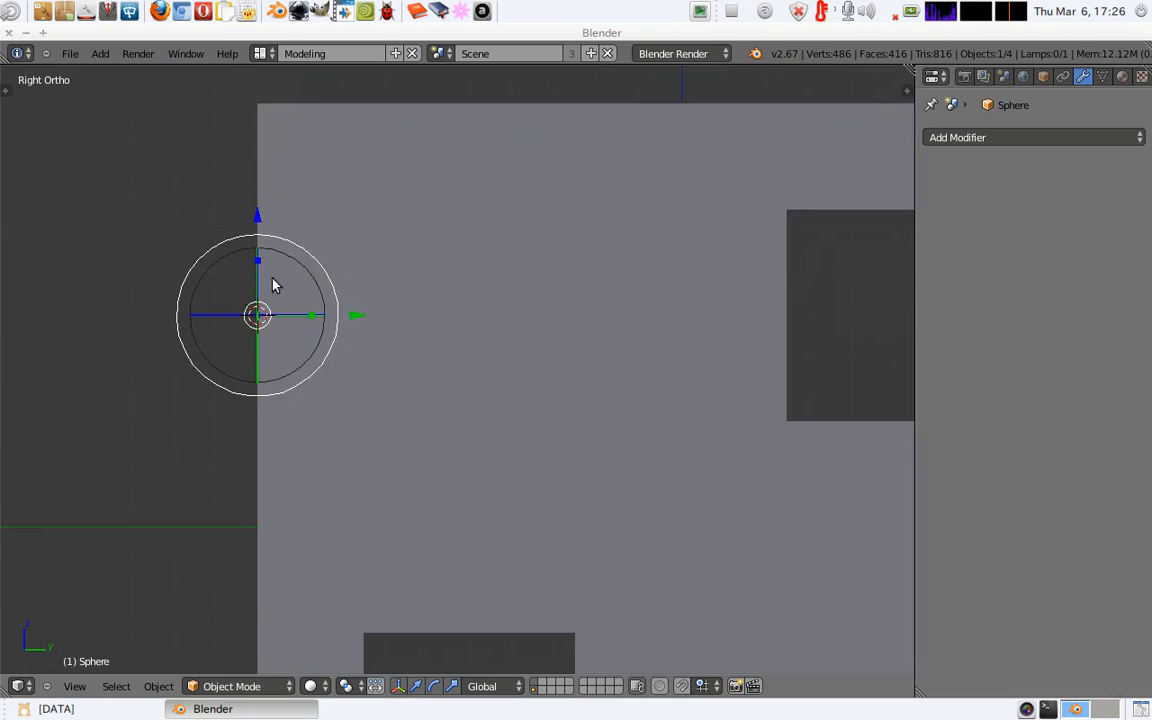
{"action": "key", "text": "z"}
{"action": "mouse_move", "coordinate": [283, 257]}
{"action": "middle_mouse_down"}
{"action": "mouse_move", "coordinate": [450, 290]}
{"action": "mouse_move", "coordinate": [337, 265]}
{"action": "mouse_move", "coordinate": [291, 226]}
{"action": "middle_mouse_up"}
{"action": "key", "text": "KP_1"}
{"action": "key", "text": "z"}
{"action": "mouse_move", "coordinate": [440, 327]}
{"action": "middle_mouse_down"}
{"action": "mouse_move", "coordinate": [404, 345]}
{"action": "mouse_move", "coordinate": [422, 306]}
{"action": "mouse_move", "coordinate": [380, 357]}
{"action": "mouse_move", "coordinate": [404, 319]}
{"action": "middle_mouse_up"}
{"action": "key", "text": "z"}
{"action": "key", "text": "z"}
Snap the 3D cursor to the eight vertices around the cube's central front opening and return to Object Mode.
{"action": "right_click", "coordinate": [373, 313]}
{"action": "key", "text": "Tab"}
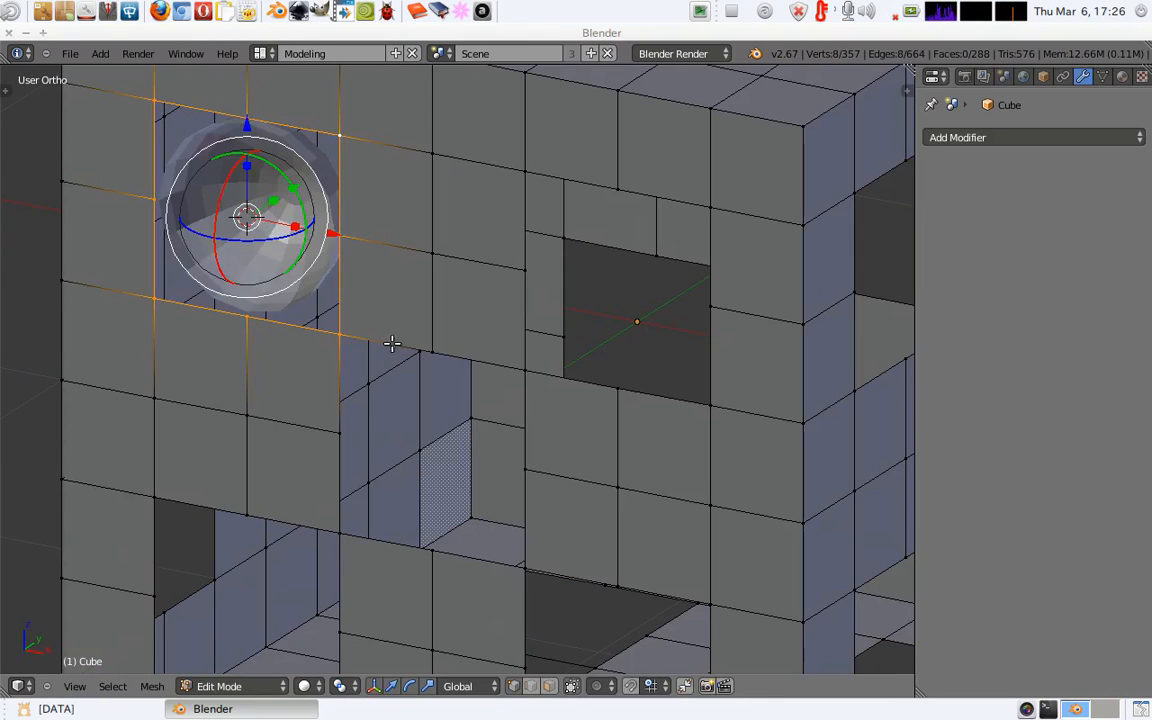
{"action": "key", "text": "a"}
{"action": "right_click", "coordinate": [335, 331]}
{"action": "right_click", "coordinate": [340, 432], "text": "shift"}
{"action": "right_click", "coordinate": [340, 533], "text": "shift"}
{"action": "right_click", "coordinate": [432, 550], "text": "shift"}
{"action": "right_click", "coordinate": [524, 565], "text": "shift"}
{"action": "right_click", "coordinate": [524, 470], "text": "shift"}
{"action": "right_click", "coordinate": [524, 362], "text": "shift"}
{"action": "right_click", "coordinate": [432, 352], "text": "shift"}
{"action": "key", "text": "shift+s"}
{"action": "key", "text": "Down"}
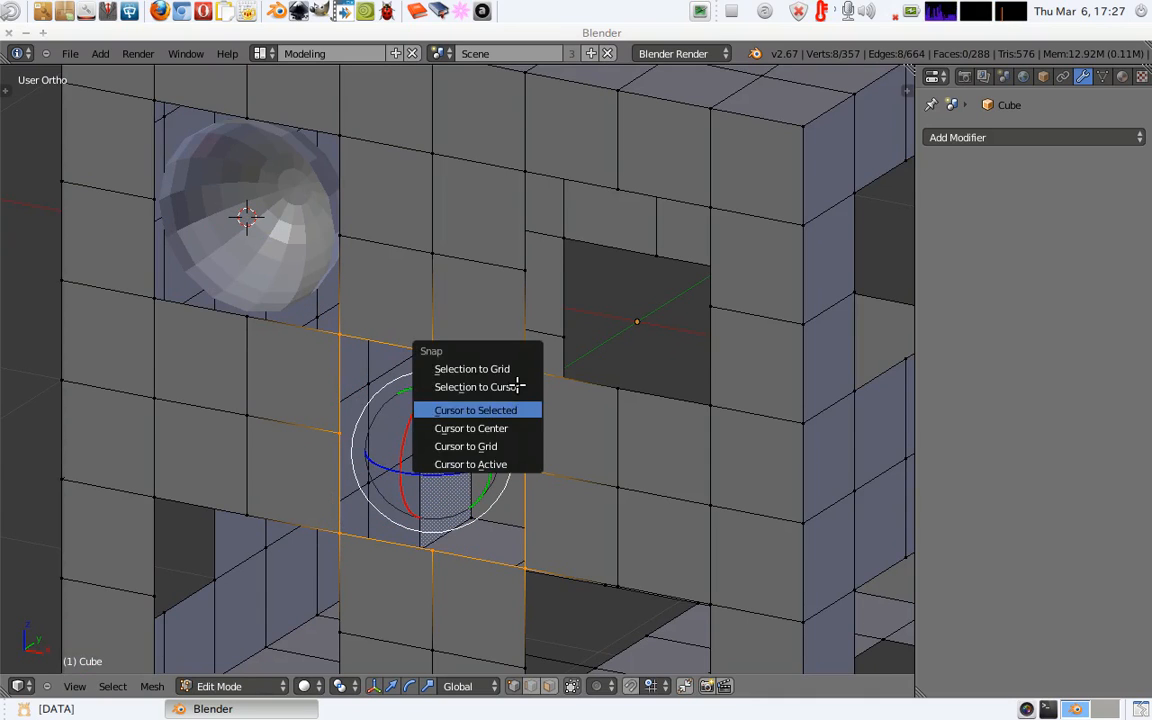
{"action": "key", "text": "Return"}
{"action": "key", "text": "Tab"}
Duplicate the upper-left hemisphere in place and snap the copy to the 3D cursor in the central opening.
{"action": "right_click", "coordinate": [301, 215]}
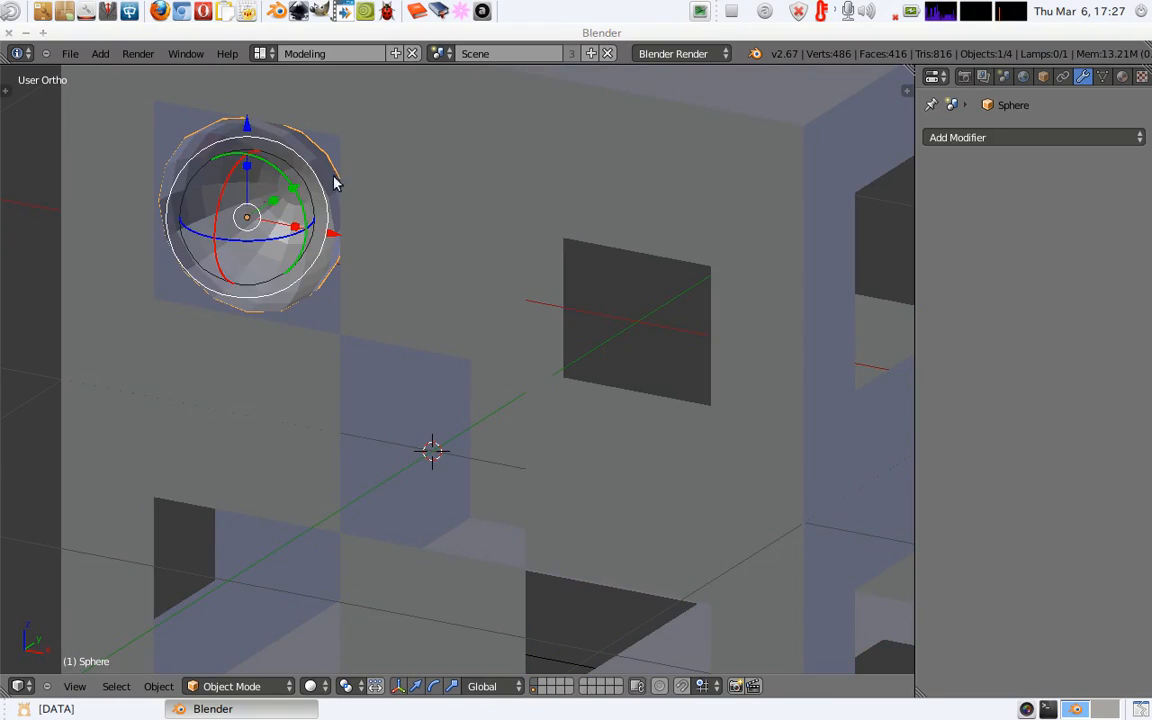
{"action": "key", "text": "shift+d"}
{"action": "right_click", "coordinate": [247, 222]}
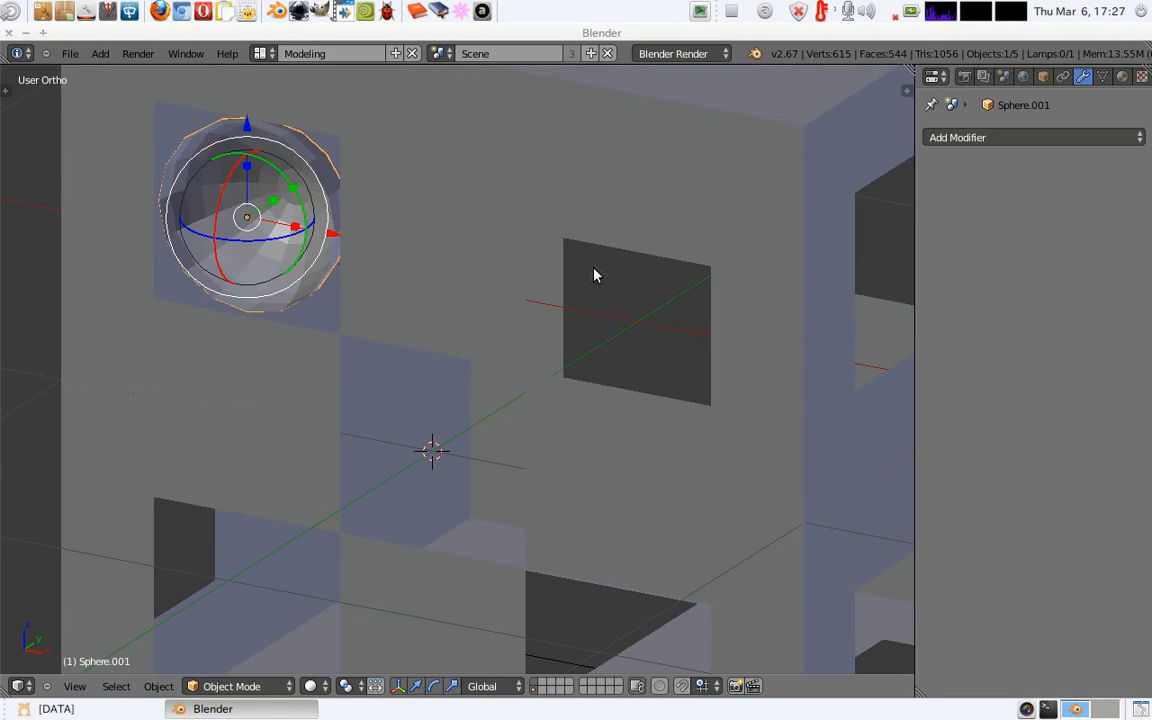
{"action": "key", "text": "shift+s"}
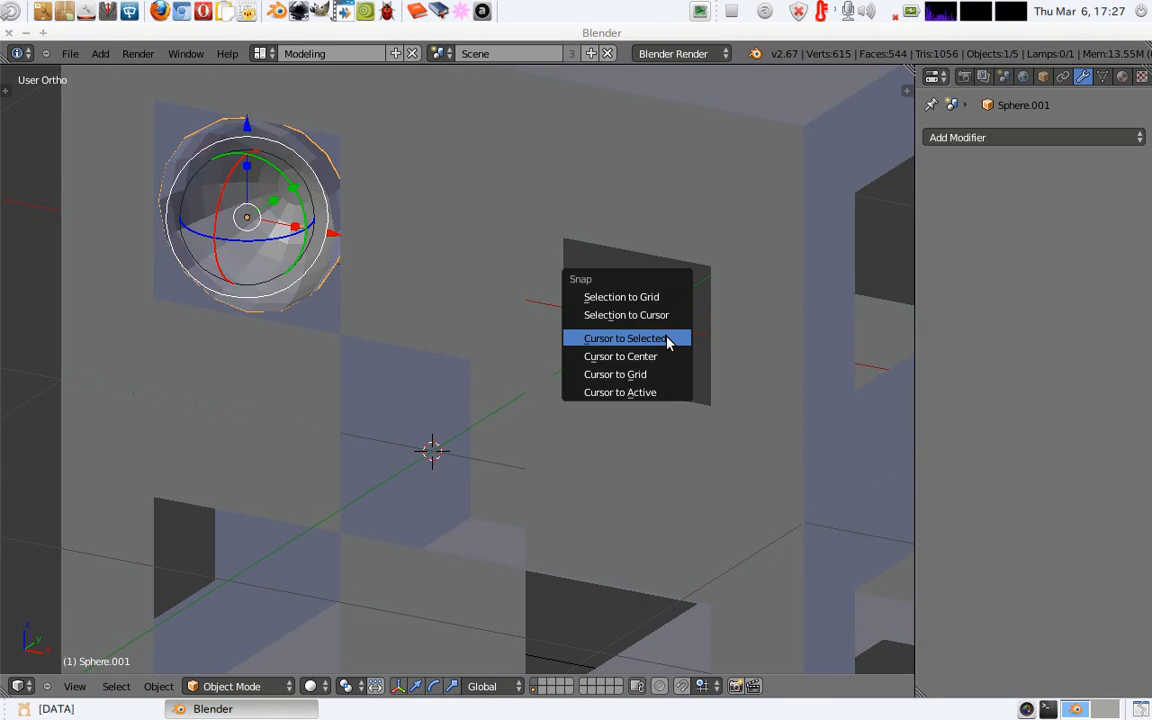
{"action": "left_click", "coordinate": [662, 315]}
Examine how both hemispheres sit in their openings, using a wireframe front view of the whole face.
{"action": "key", "text": "z"}
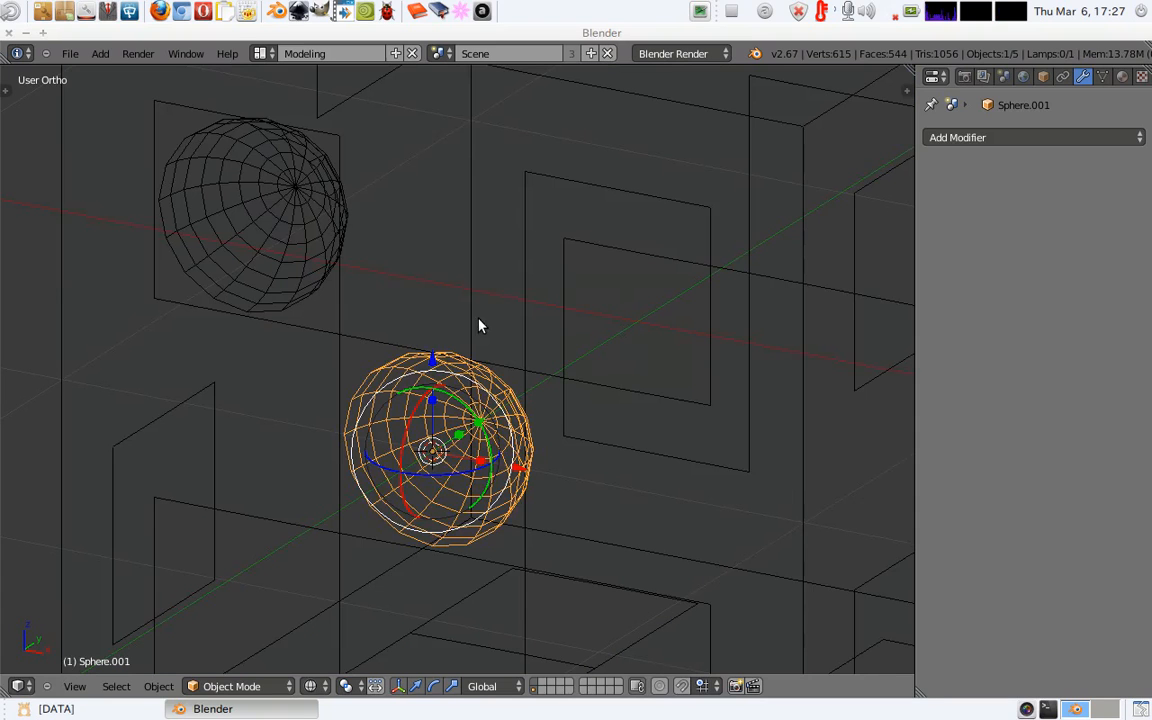
{"action": "middle_click_drag", "start_coordinate": [481, 327], "coordinate": [512, 294]}
{"action": "key", "text": "KP_1"}
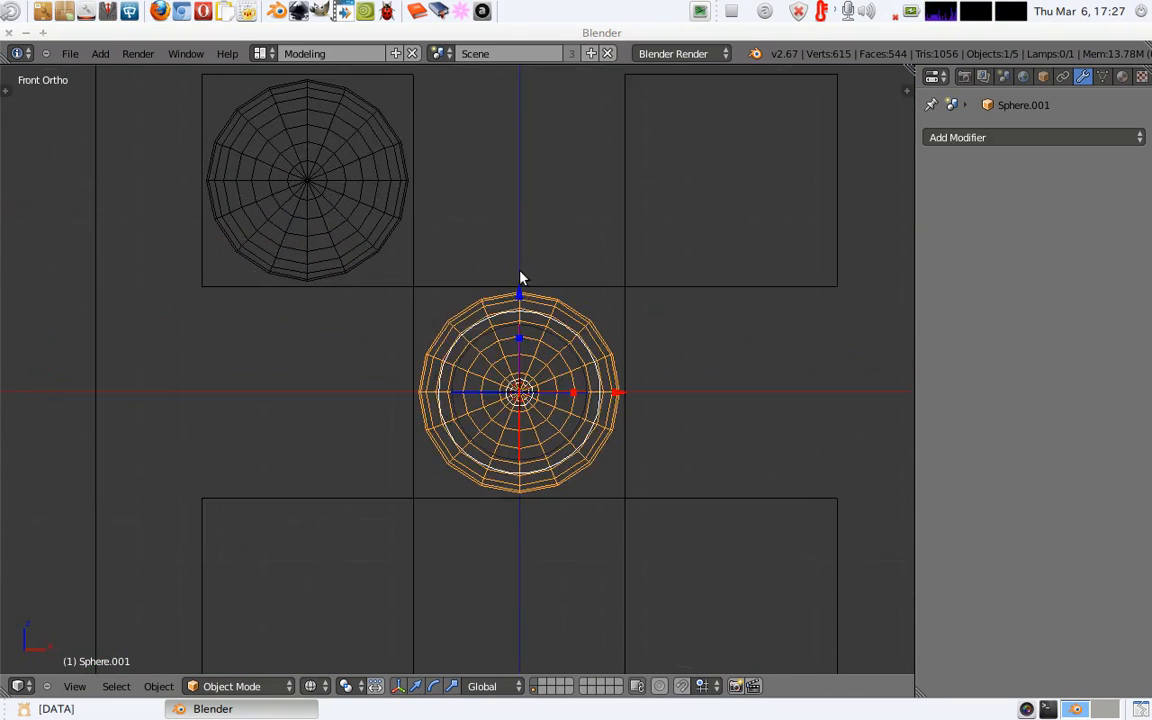
{"action": "key", "text": "z"}
{"action": "middle_click_drag", "start_coordinate": [491, 216], "coordinate": [470, 244], "text": "shift"}
{"action": "key", "text": "z"}
{"action": "scroll", "coordinate": [494, 280], "scroll_direction": "down", "scroll_amount": 3}
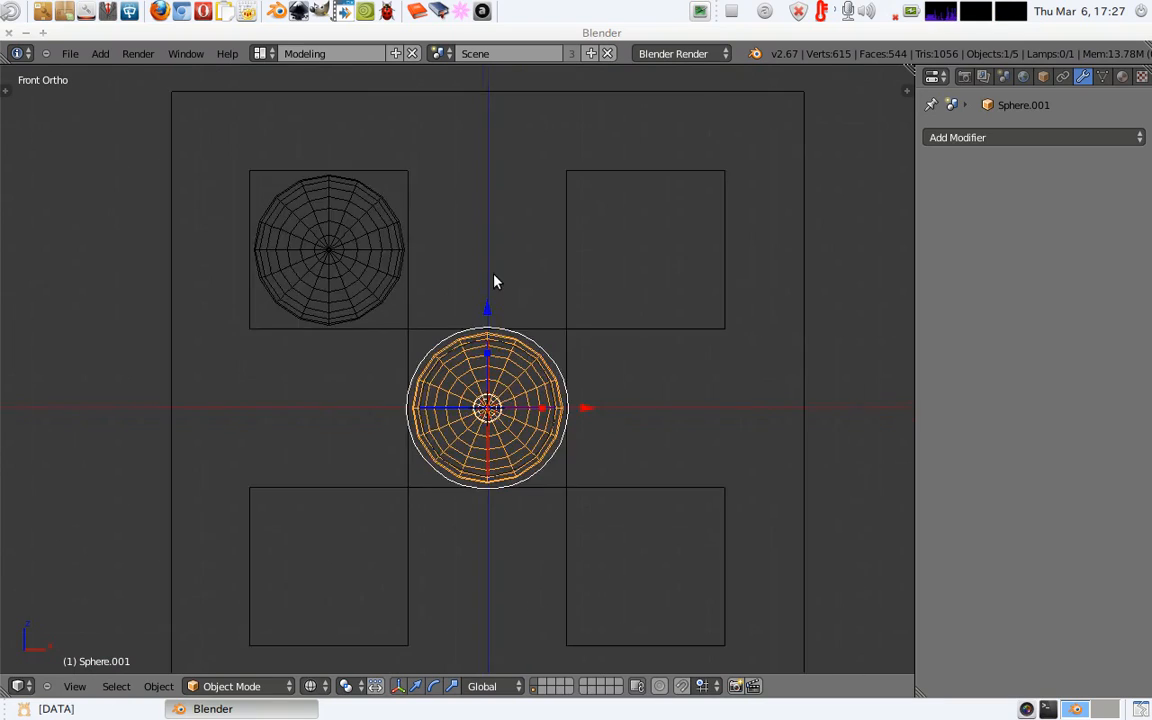
{"action": "middle_click_drag", "start_coordinate": [496, 293], "coordinate": [496, 265], "text": "shift"}
{"action": "scroll", "coordinate": [489, 249], "scroll_direction": "up", "scroll_amount": 1}
{"action": "scroll", "coordinate": [489, 249], "scroll_direction": "up", "scroll_amount": 1}
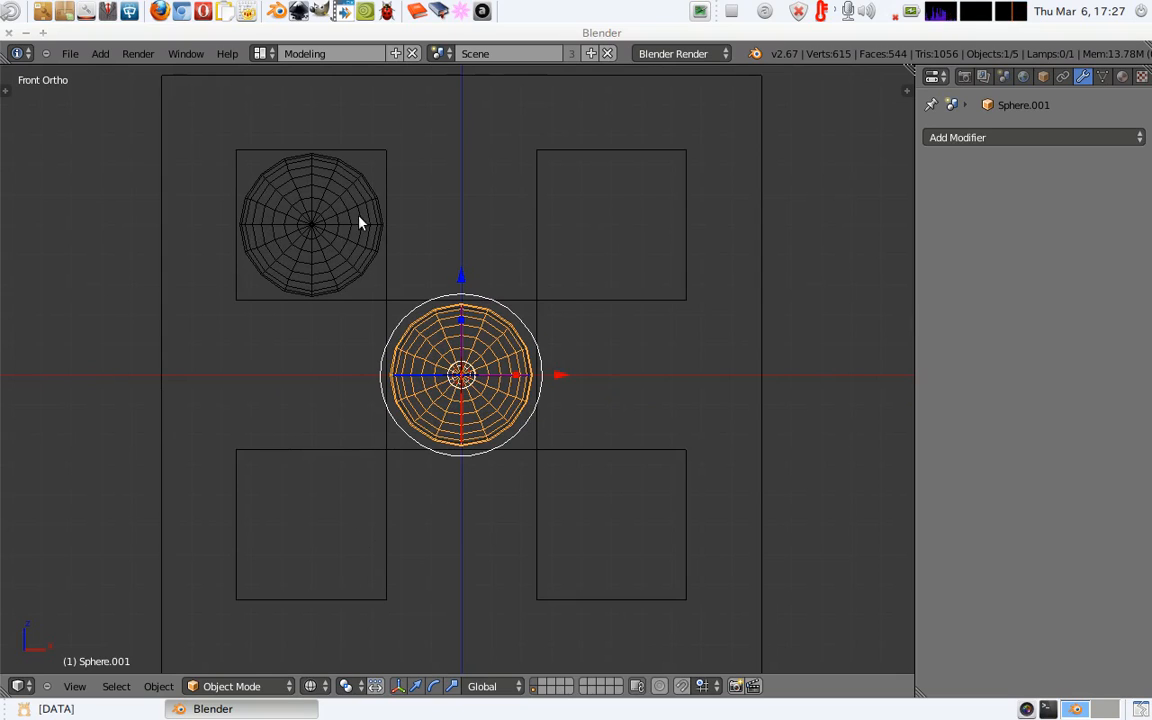
Select the upper-left hemisphere and set the pivot point to 3D Cursor.
{"action": "right_click", "coordinate": [330, 199]}
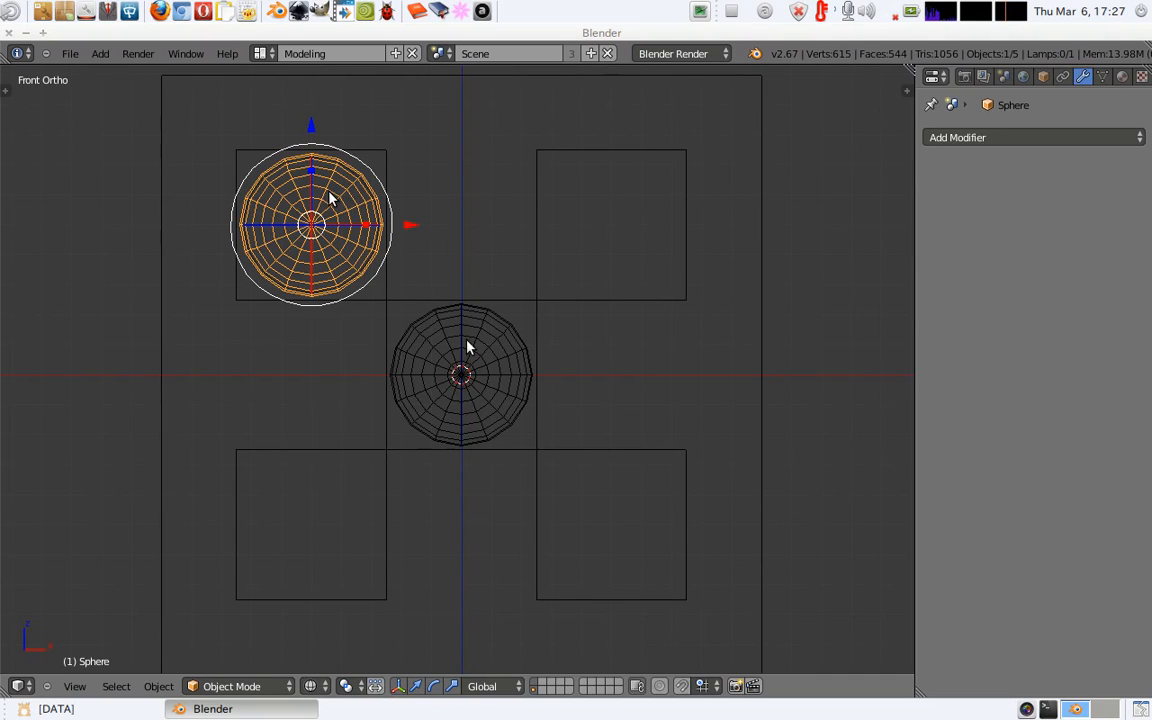
{"action": "scroll", "coordinate": [467, 347], "scroll_direction": "up", "scroll_amount": 2}
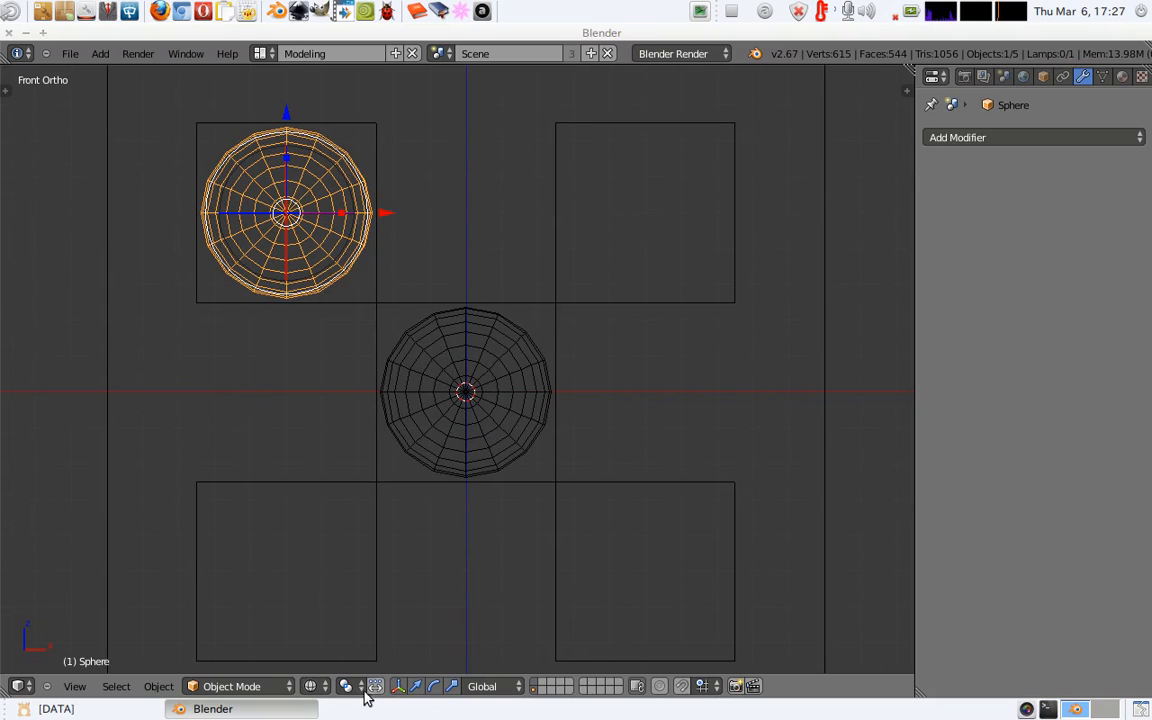
{"action": "left_click", "coordinate": [321, 687]}
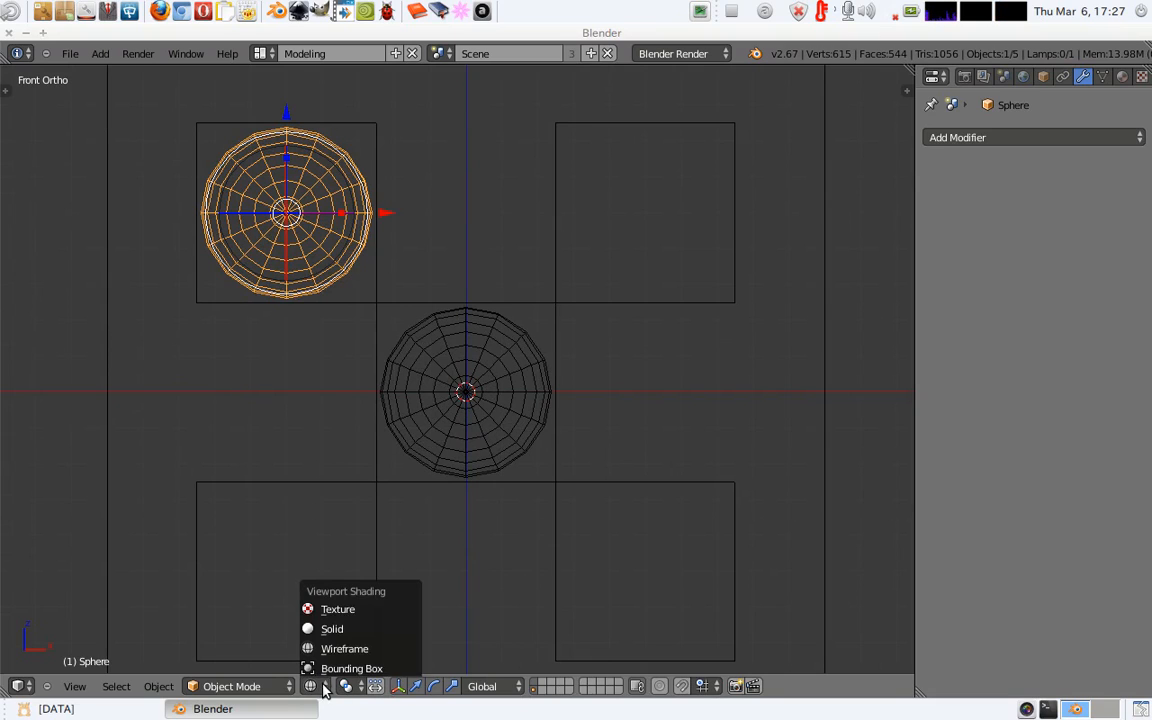
{"action": "left_click", "coordinate": [348, 687]}
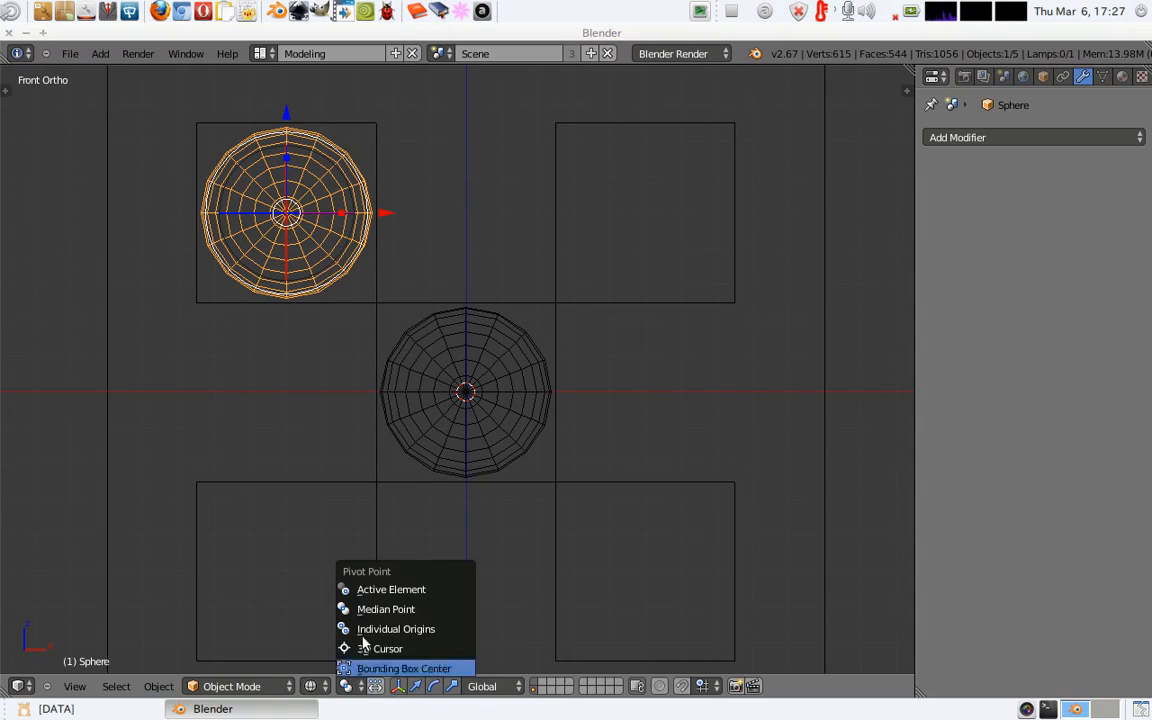
{"action": "left_click", "coordinate": [376, 649]}
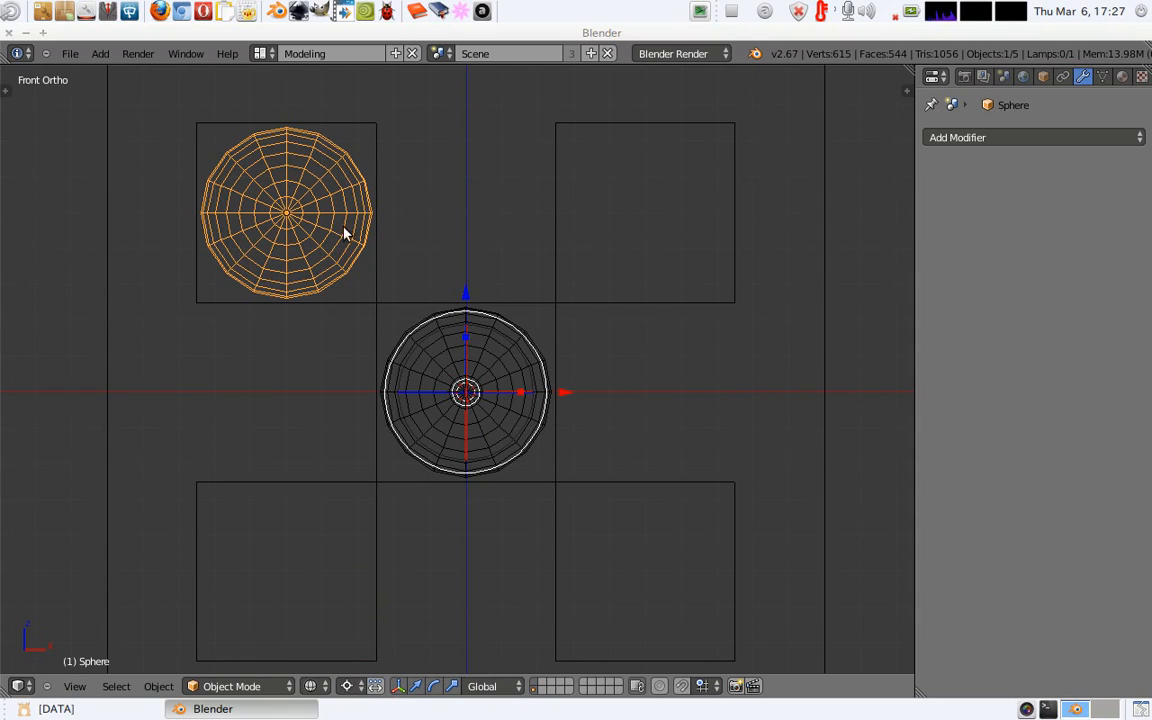
Try rotating the hemisphere about the 3D Cursor and Bounding Box Center pivots, cancel both rotations, and restore the 3D Cursor pivot.
{"action": "key", "text": "r"}
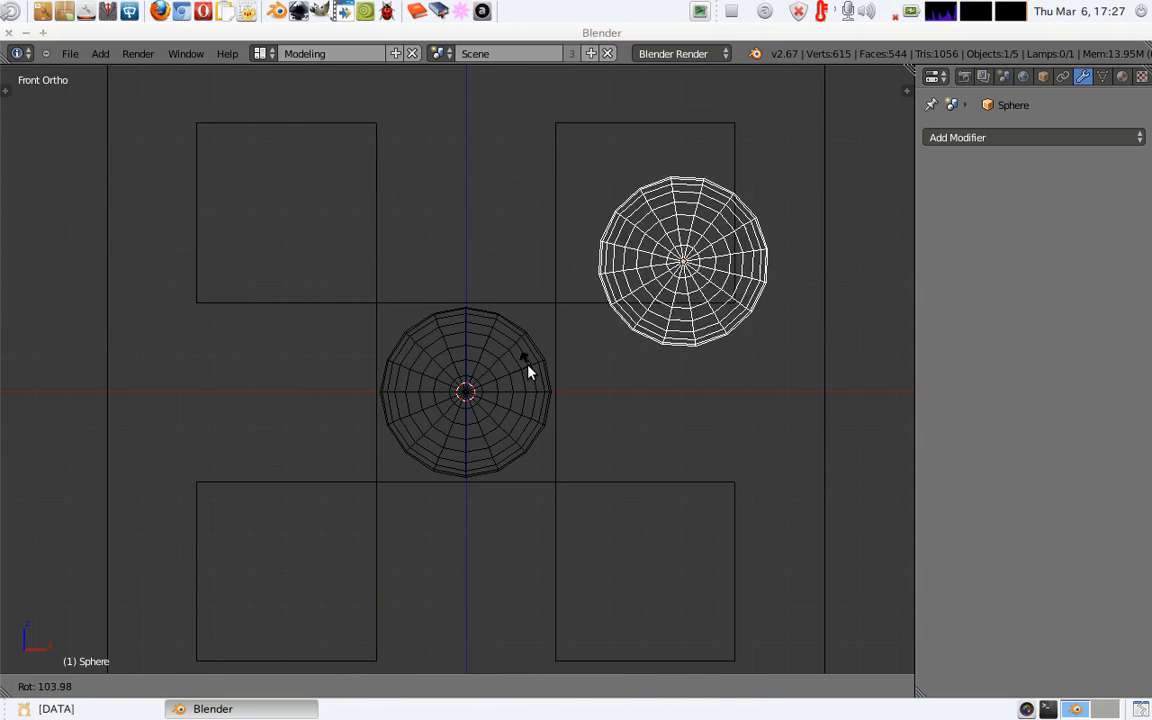
{"action": "right_click", "coordinate": [528, 366]}
{"action": "left_click", "coordinate": [350, 685]}
{"action": "left_click", "coordinate": [355, 669]}
{"action": "key", "text": "r"}
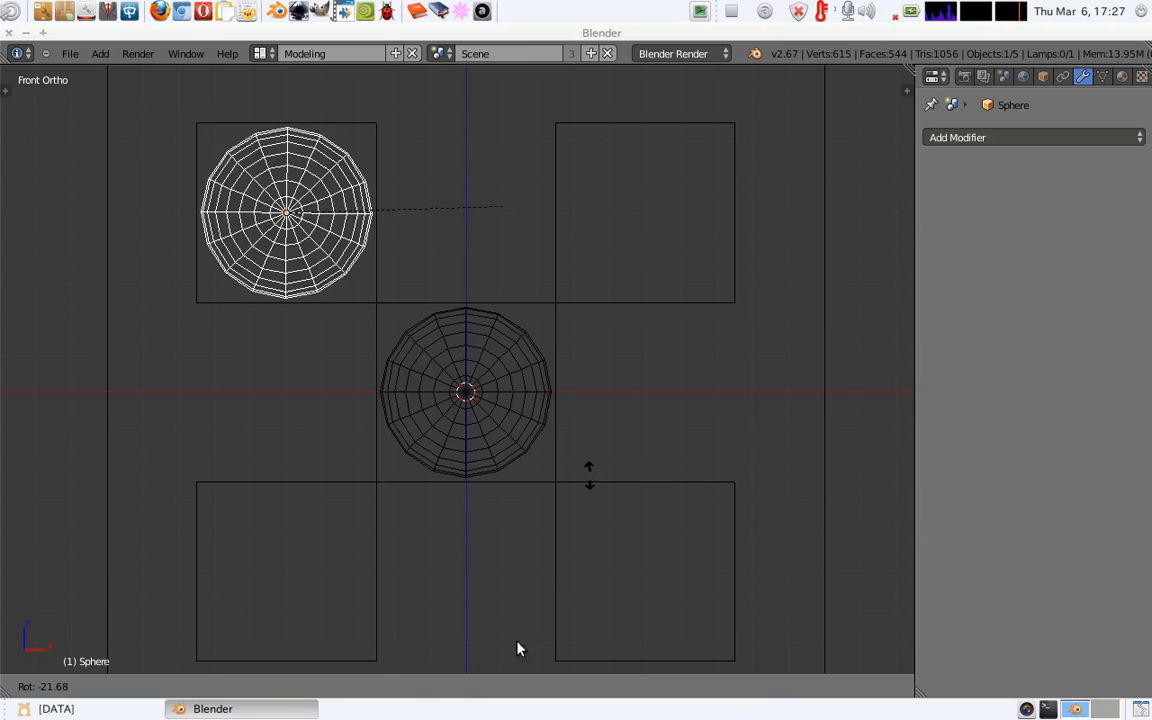
{"action": "right_click", "coordinate": [477, 172]}
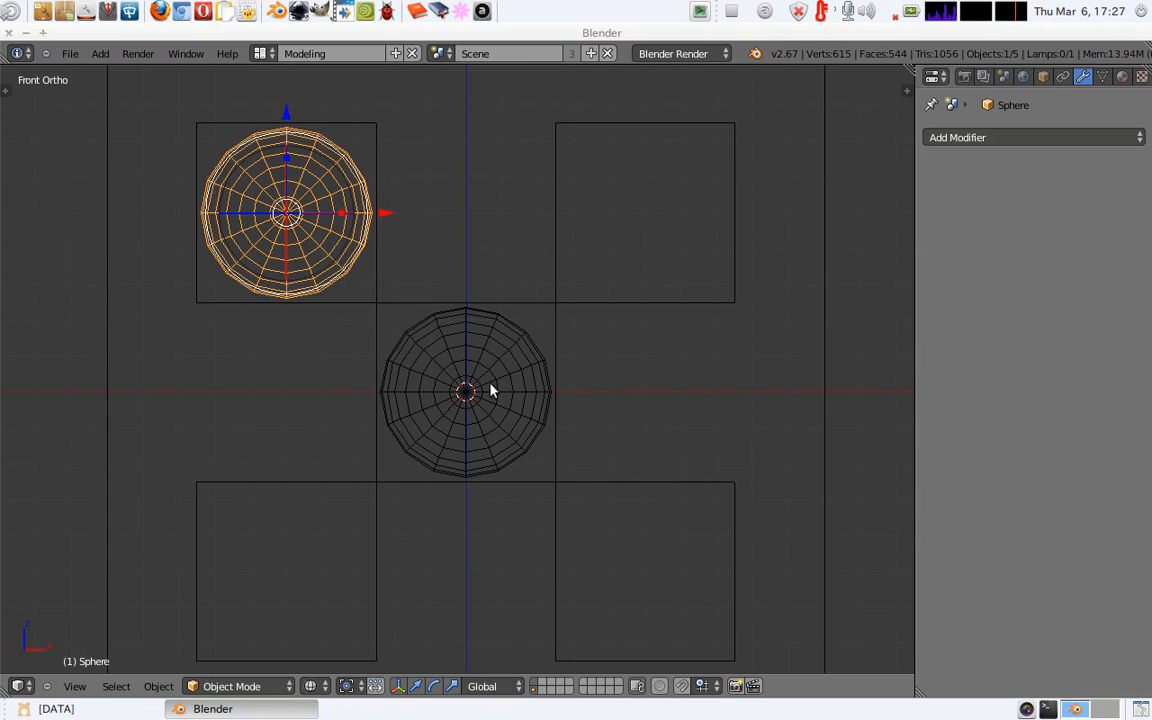
{"action": "left_click", "coordinate": [346, 686]}
{"action": "left_click", "coordinate": [365, 645]}
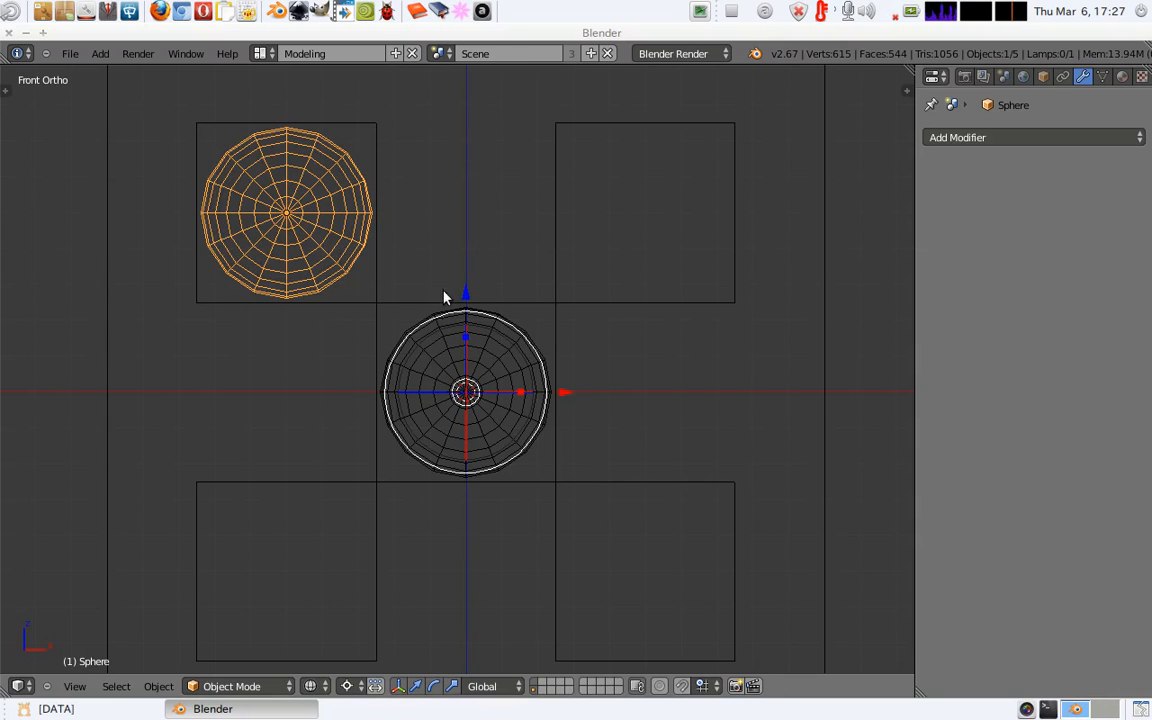
Duplicate the upper-left hemisphere in place and rotate the copy 90 degrees about the global Y axis into the upper-right opening.
{"action": "key", "text": "shift+d"}
{"action": "right_click", "coordinate": [511, 216]}
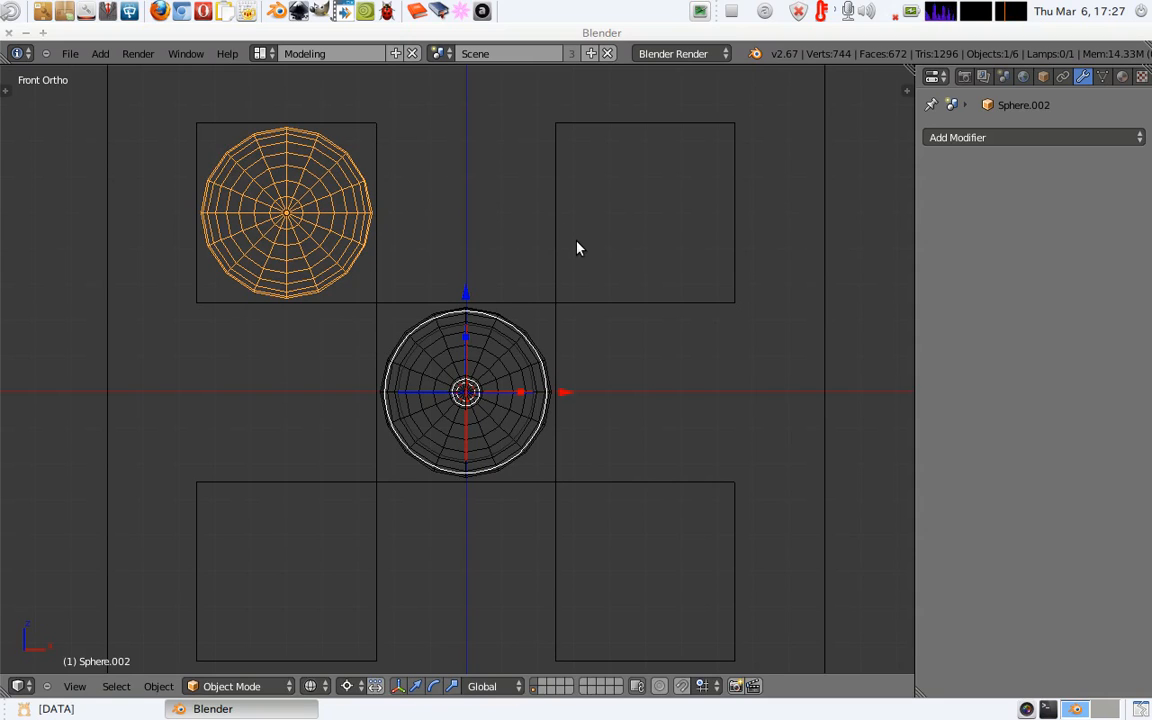
{"action": "type", "text": "ry9"}
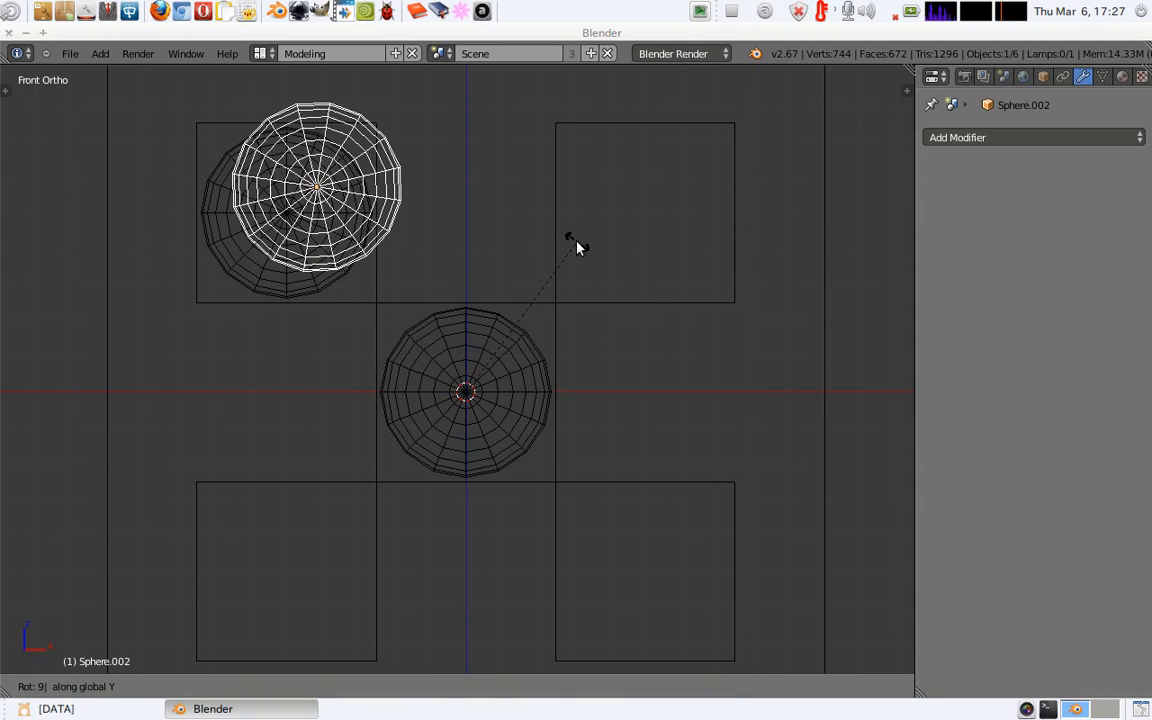
{"action": "type", "text": "0"}
{"action": "key", "text": "Return"}
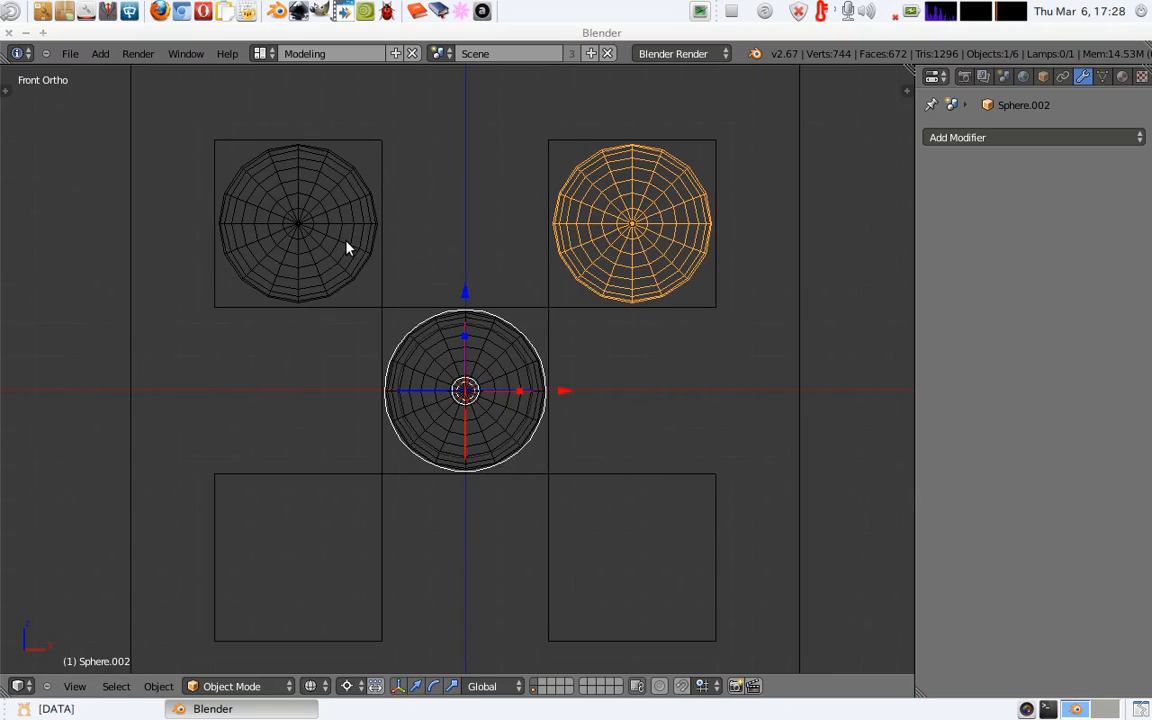
Select both upper hemispheres, duplicate them in place, and rotate the copies 180 degrees about the Y axis into the lower openings.
{"action": "right_click", "coordinate": [328, 220], "text": "shift"}
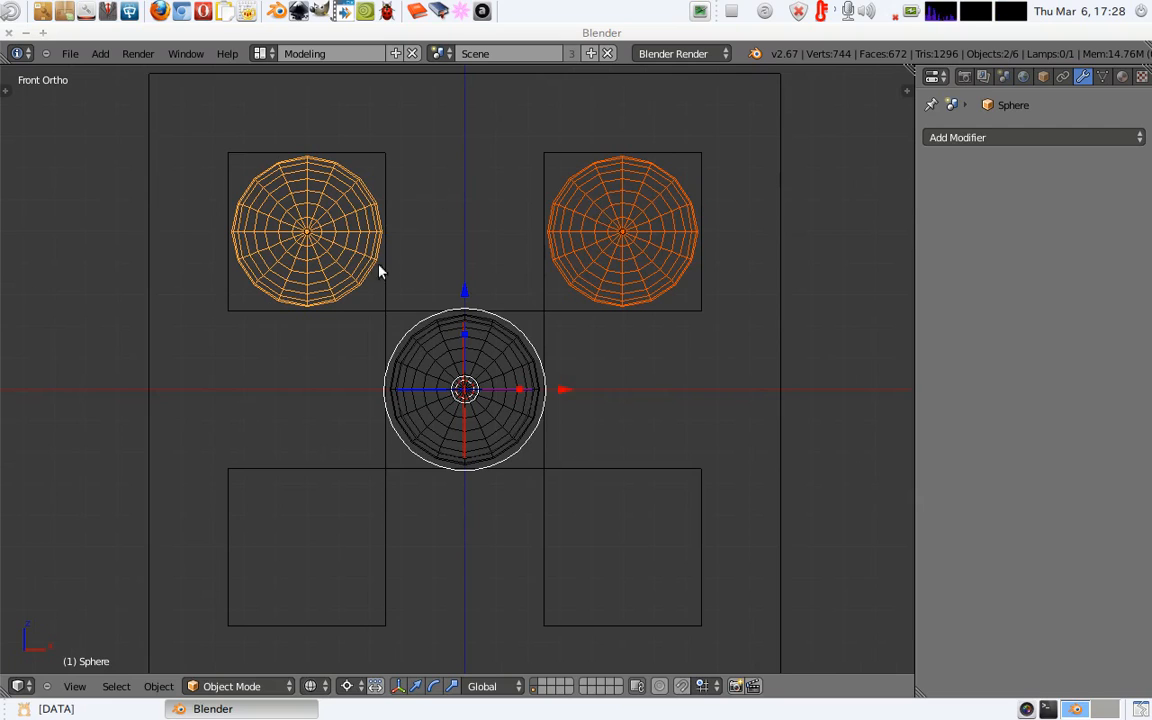
{"action": "key", "text": "shift+d"}
{"action": "right_click", "coordinate": [666, 303]}
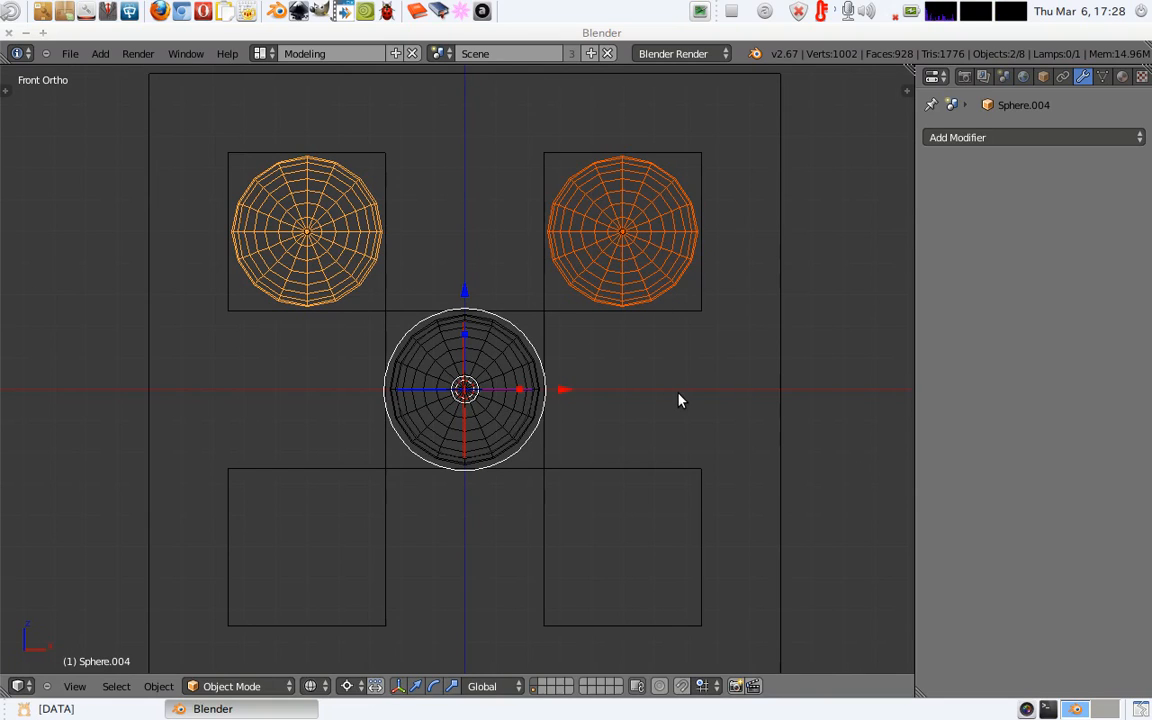
{"action": "key", "text": "r"}
{"action": "type", "text": "y"}
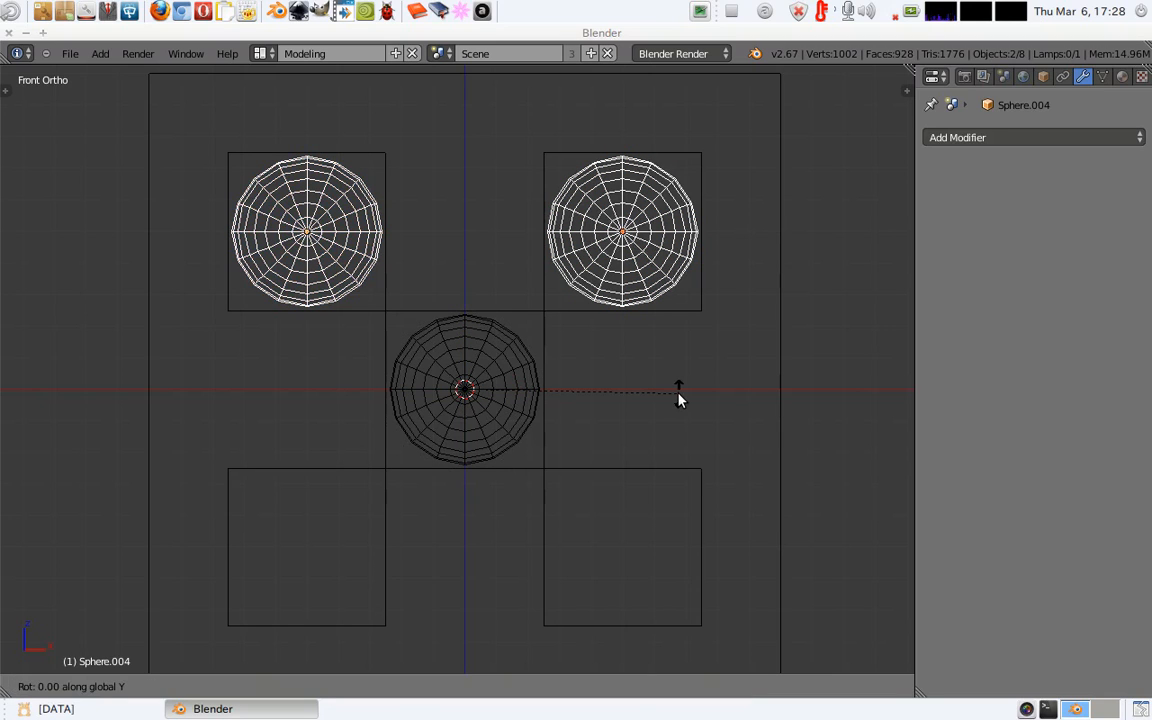
{"action": "type", "text": "180"}
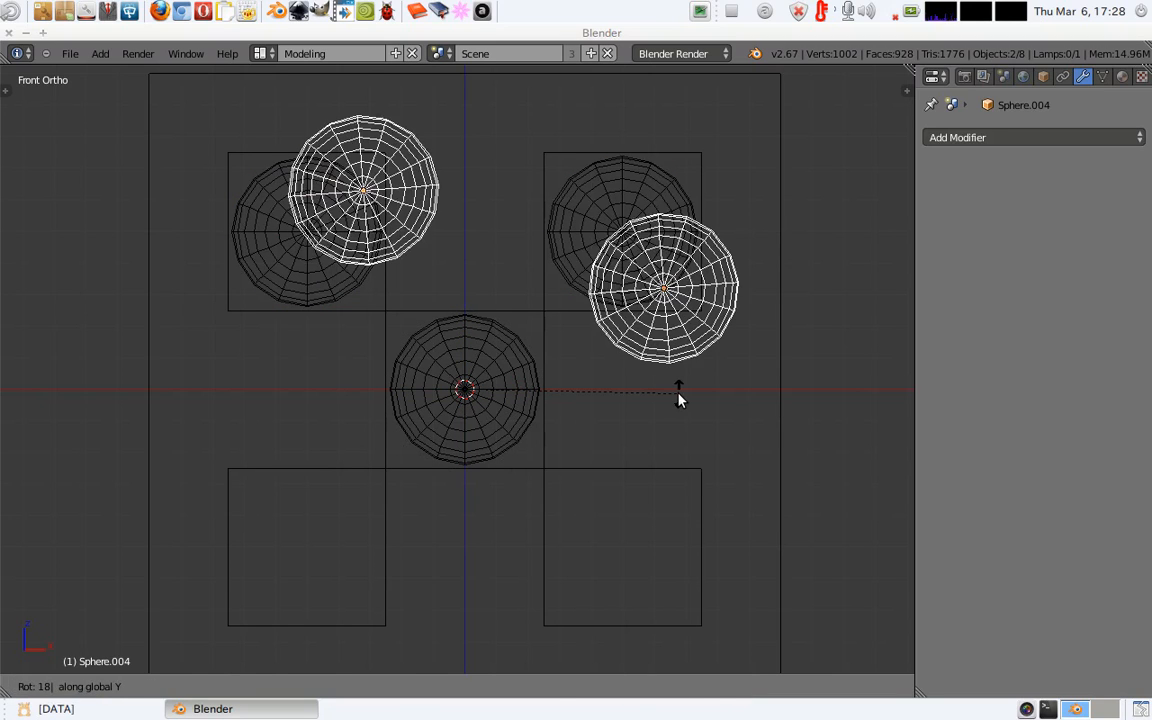
{"action": "key", "text": "Return"}
Select all five hemispheres on the face, join them into one object, and check its mesh in solid shading.
{"action": "middle_click_drag", "start_coordinate": [645, 266], "coordinate": [465, 257]}
{"action": "right_click", "coordinate": [320, 180], "text": "shift"}
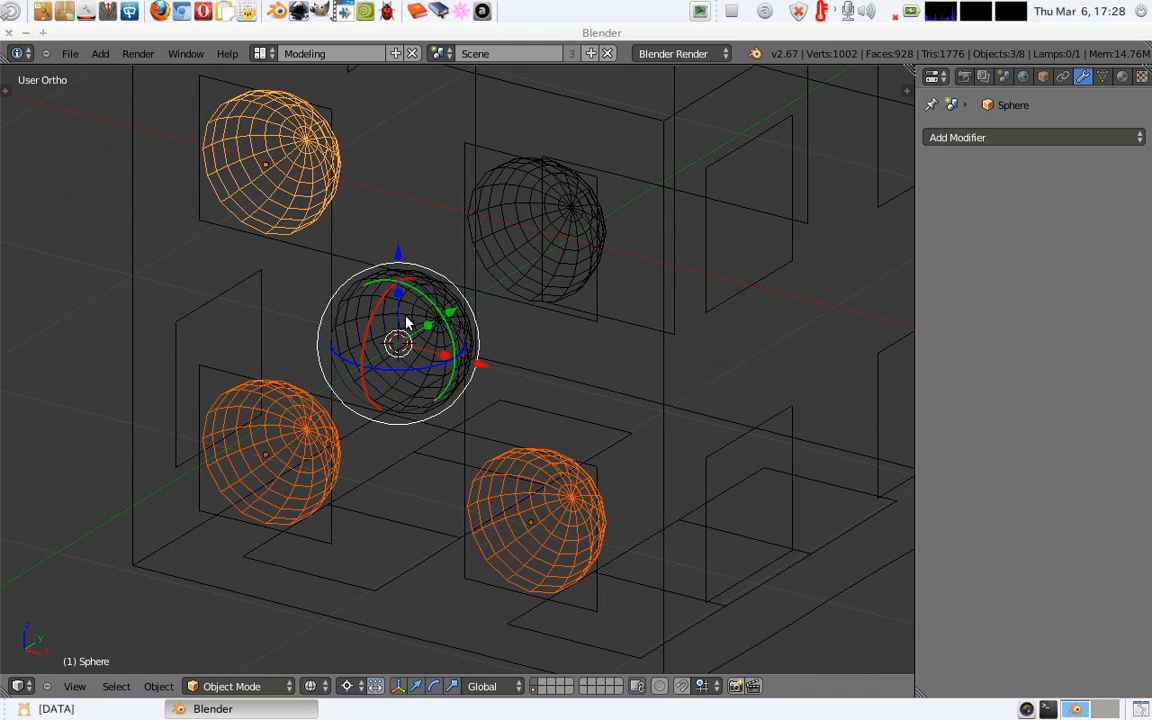
{"action": "right_click", "coordinate": [406, 322], "text": "shift"}
{"action": "right_click", "coordinate": [547, 224], "text": "shift"}
{"action": "middle_click_drag", "start_coordinate": [510, 245], "coordinate": [502, 248]}
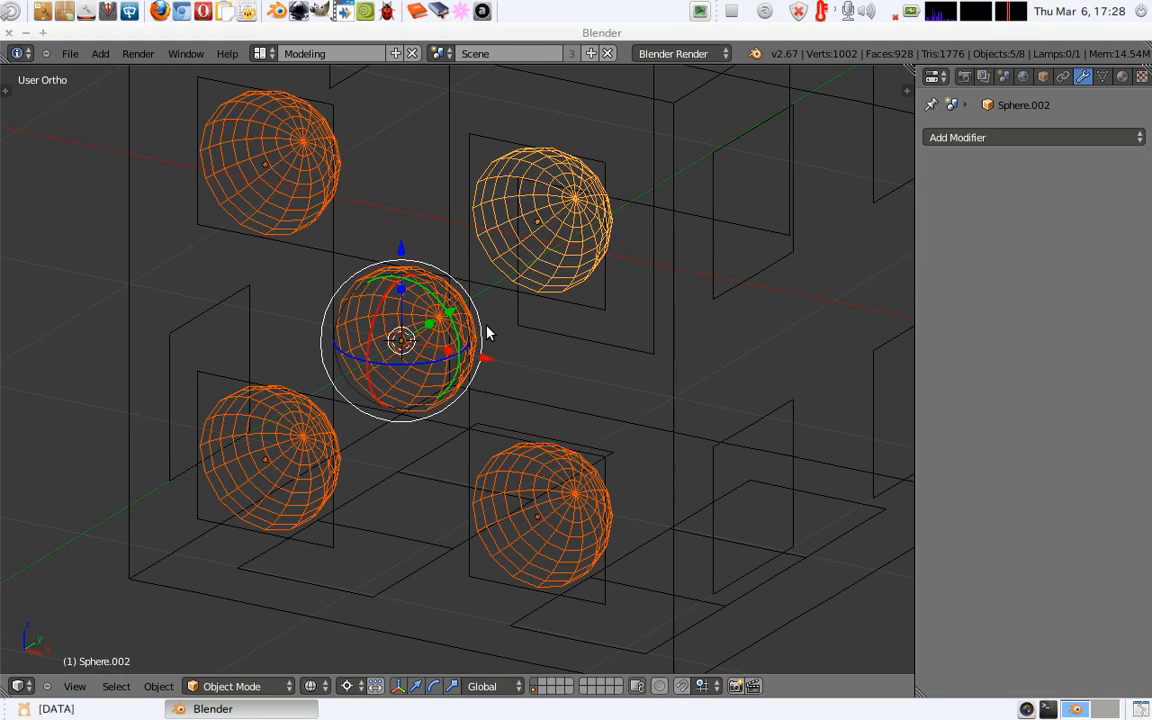
{"action": "key", "text": "ctrl+j"}
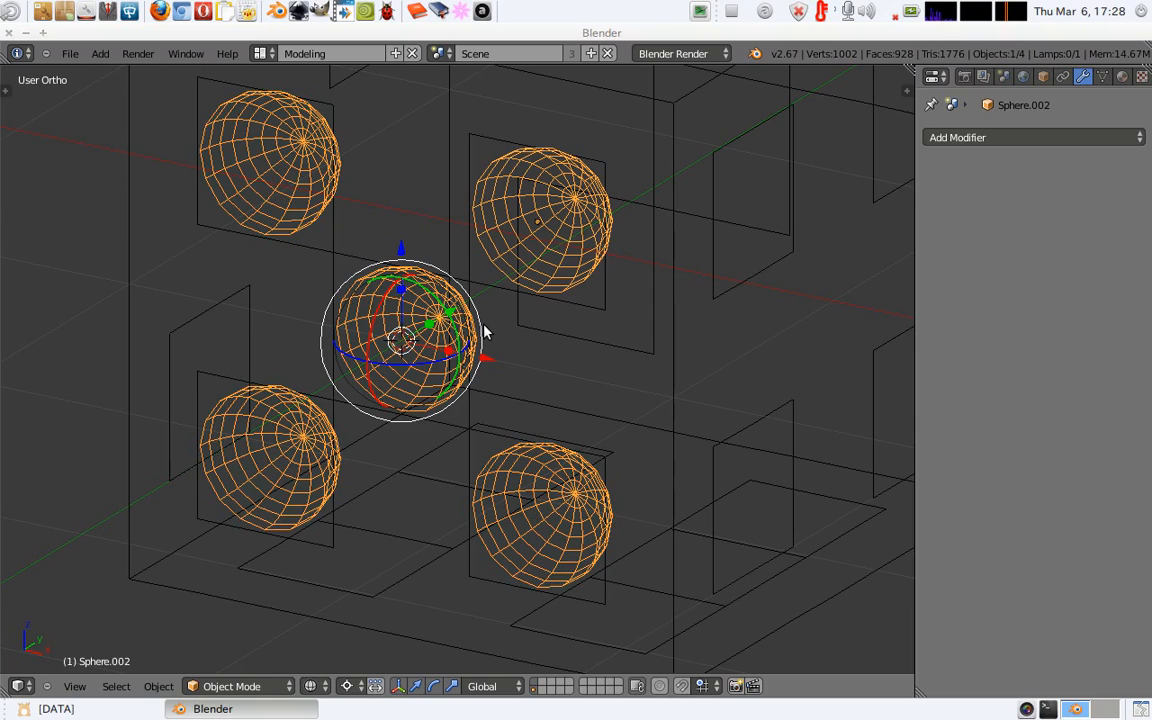
{"action": "key", "text": "Tab"}
{"action": "key", "text": "z"}
{"action": "middle_click_drag", "start_coordinate": [457, 257], "coordinate": [450, 253]}
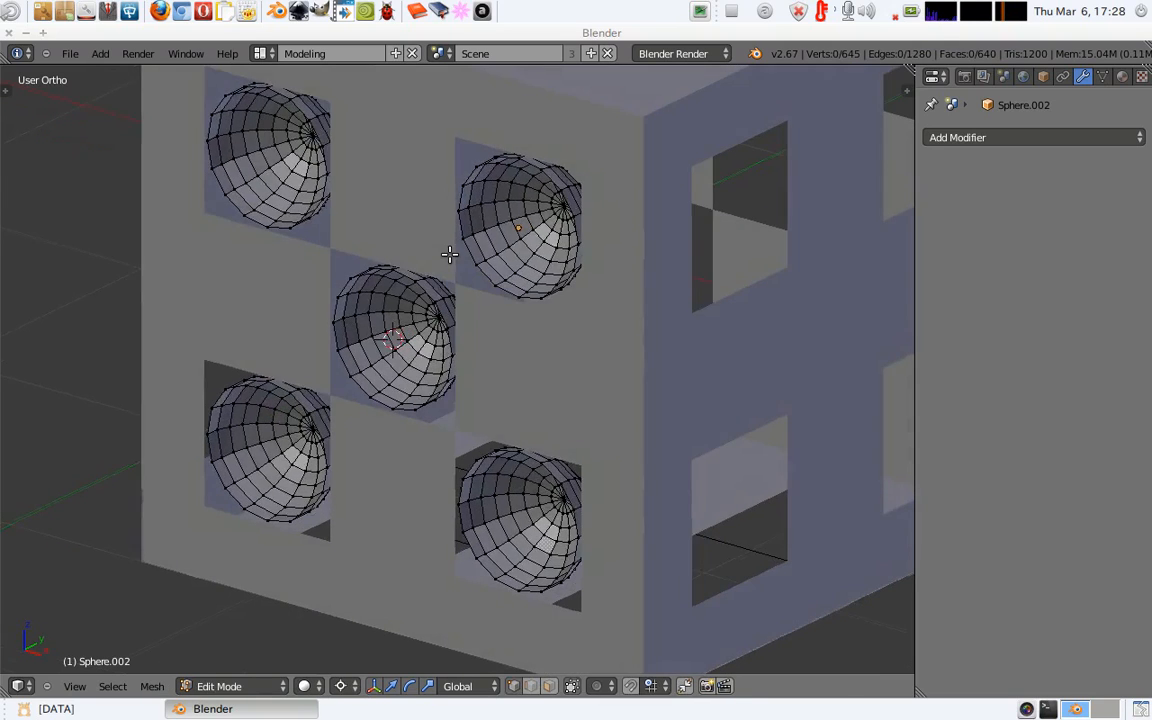
{"action": "key", "text": "Tab"}
Select all of the cube's geometry in Edit Mode, snap the 3D cursor to the selection, and return to Object Mode.
{"action": "scroll", "coordinate": [463, 311], "scroll_direction": "down", "scroll_amount": 3}
{"action": "mouse_move", "coordinate": [463, 311]}
{"action": "middle_mouse_down"}
{"action": "mouse_move", "coordinate": [424, 283]}
{"action": "mouse_move", "coordinate": [393, 386]}
{"action": "mouse_move", "coordinate": [450, 357]}
{"action": "mouse_move", "coordinate": [411, 270]}
{"action": "mouse_move", "coordinate": [429, 350]}
{"action": "mouse_move", "coordinate": [468, 337]}
{"action": "mouse_move", "coordinate": [455, 288]}
{"action": "middle_mouse_up"}
{"action": "right_click", "coordinate": [446, 300]}
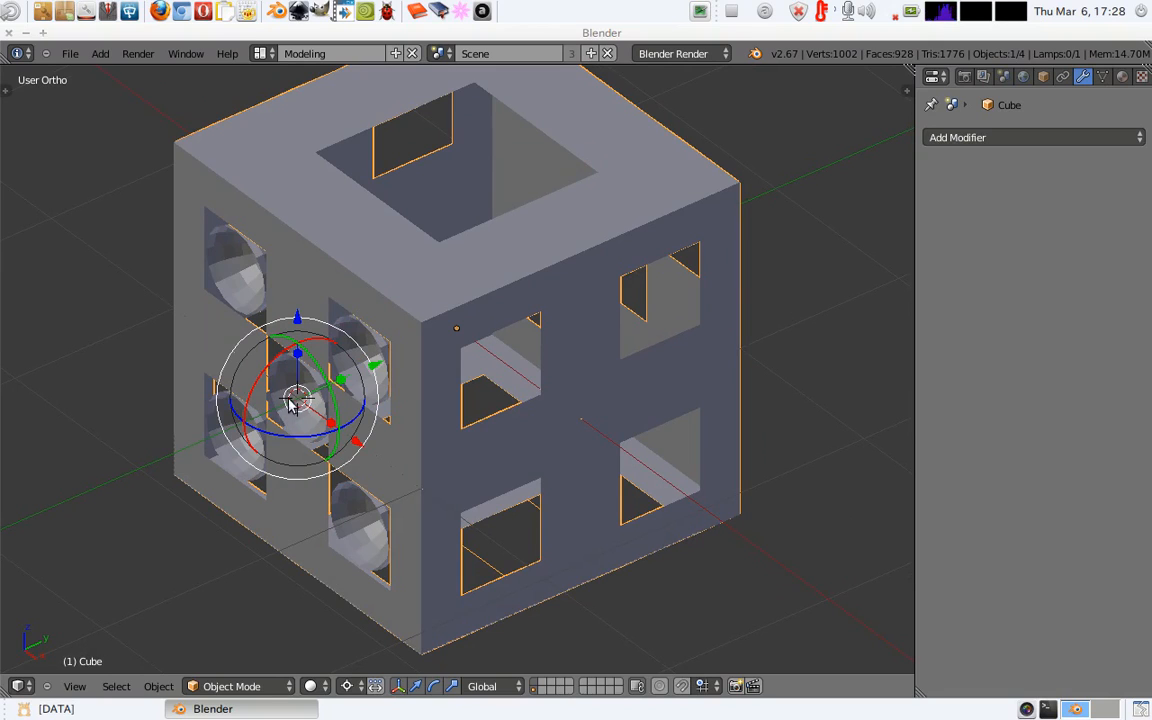
{"action": "mouse_move", "coordinate": [493, 250]}
{"action": "middle_mouse_down"}
{"action": "mouse_move", "coordinate": [479, 222]}
{"action": "mouse_move", "coordinate": [499, 234]}
{"action": "mouse_move", "coordinate": [481, 265]}
{"action": "mouse_move", "coordinate": [422, 262]}
{"action": "middle_mouse_up"}
{"action": "key", "text": "Tab"}
{"action": "key", "text": "Tab"}
{"action": "key", "text": "z"}
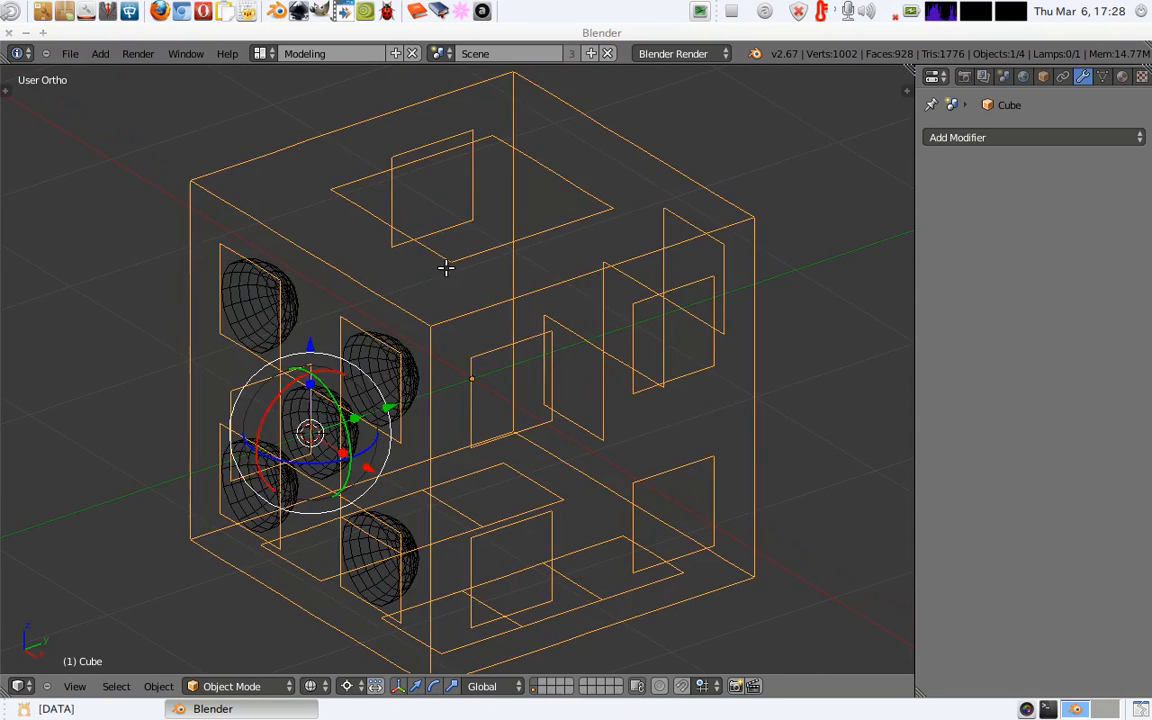
{"action": "key", "text": "Tab"}
{"action": "key", "text": "a"}
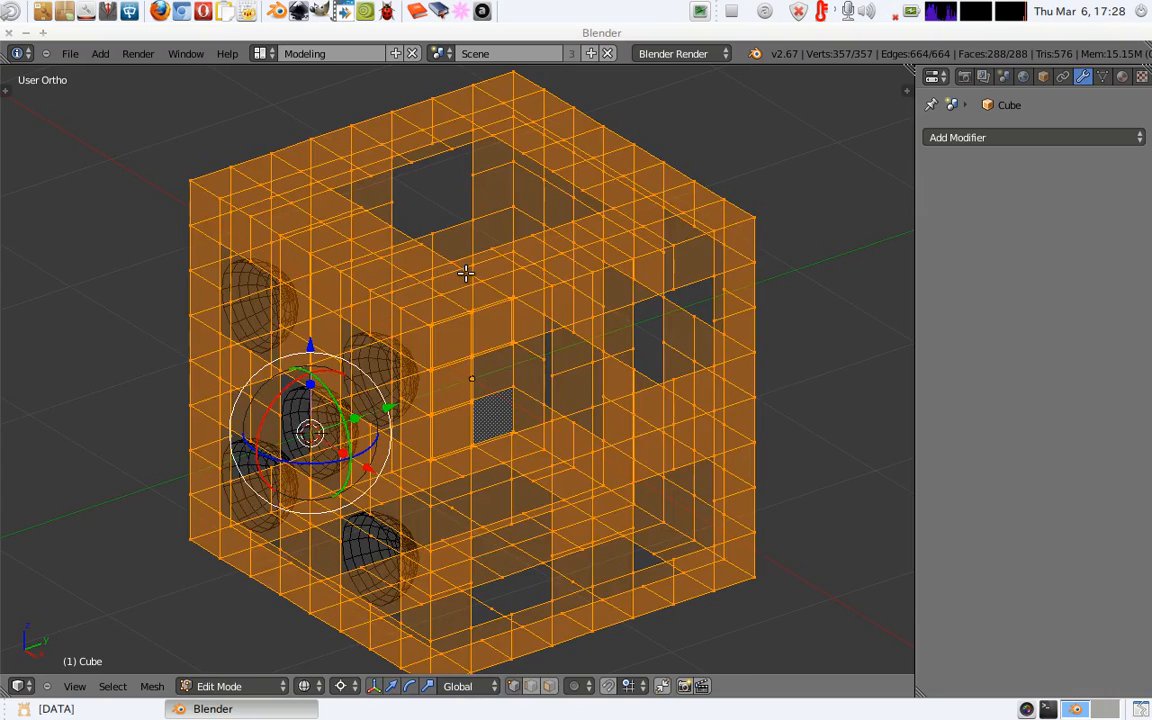
{"action": "key", "text": "z"}
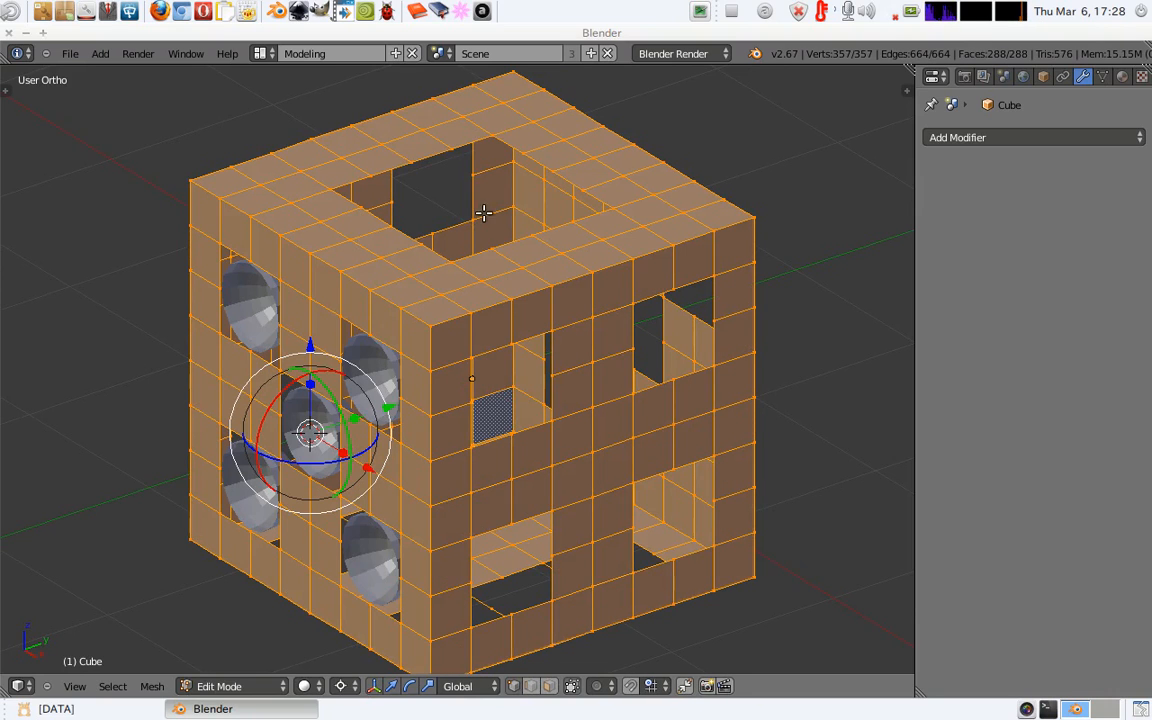
{"action": "middle_click_drag", "start_coordinate": [481, 213], "coordinate": [506, 198], "text": "shift"}
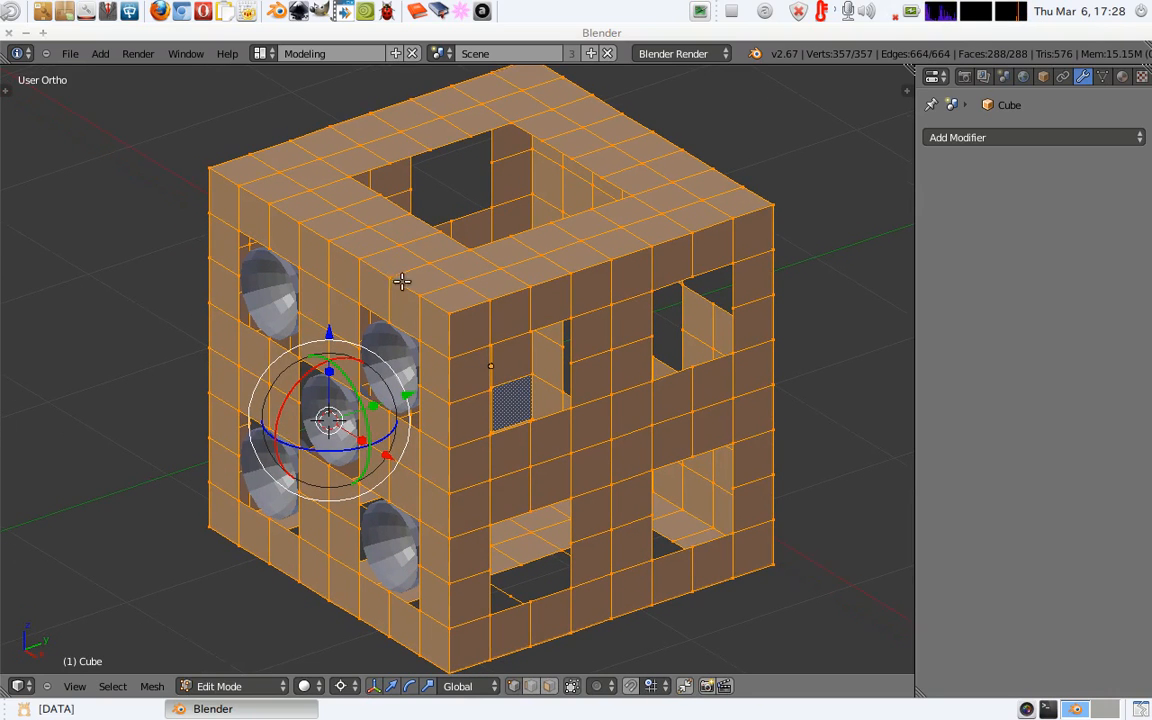
{"action": "key", "text": "shift+s"}
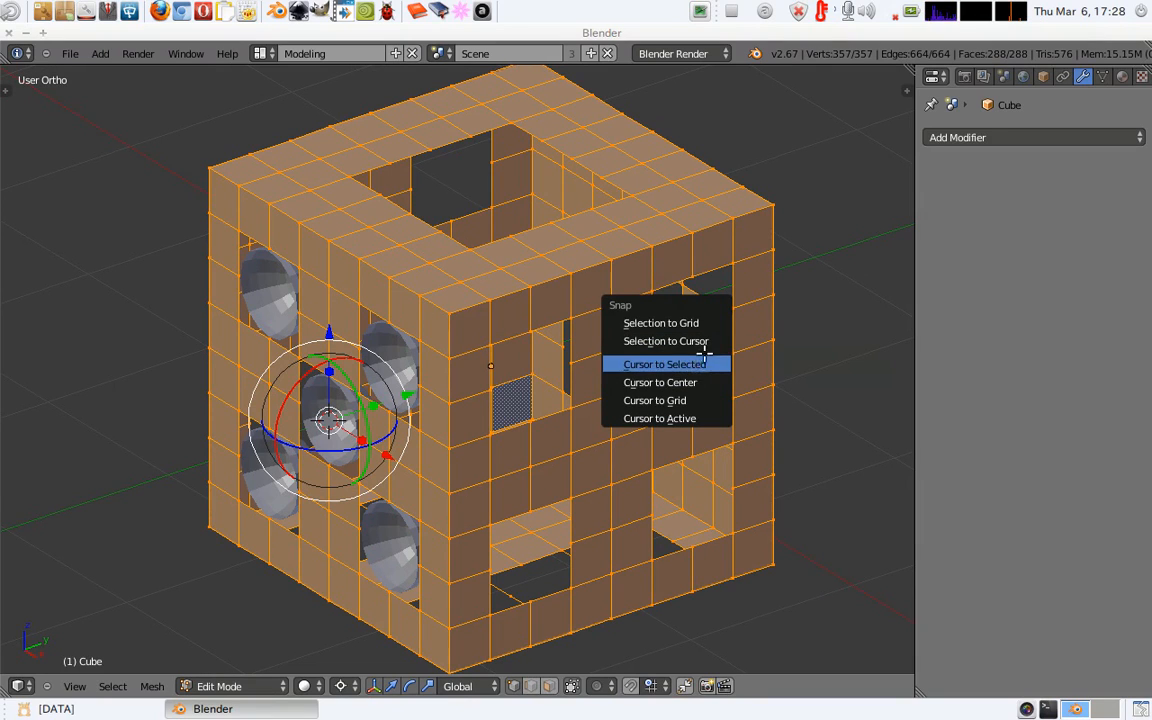
{"action": "left_click", "coordinate": [697, 364]}
{"action": "middle_click_drag", "start_coordinate": [661, 334], "coordinate": [566, 327]}
{"action": "key", "text": "Tab"}
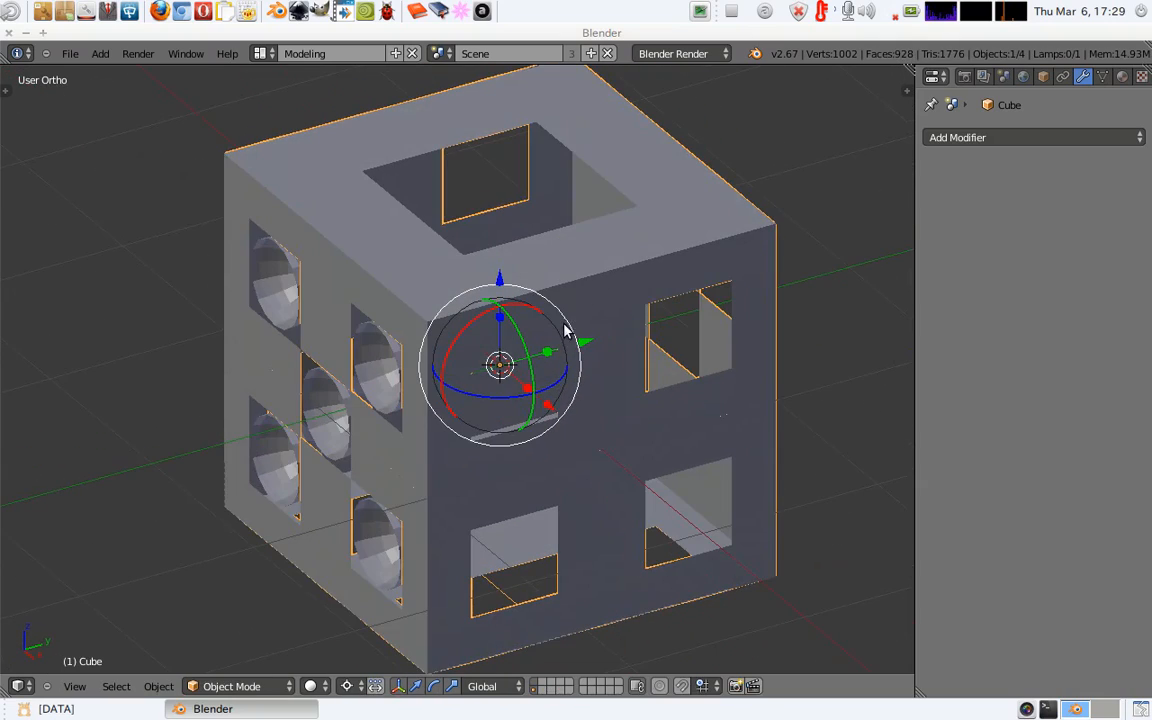
Duplicate the joined five-hemisphere object in place and rotate the copy 90 degrees about the Z axis onto the four-opening face.
{"action": "right_click", "coordinate": [387, 360]}
{"action": "mouse_move", "coordinate": [456, 325]}
{"action": "middle_mouse_down"}
{"action": "mouse_move", "coordinate": [504, 362]}
{"action": "mouse_move", "coordinate": [445, 319]}
{"action": "mouse_move", "coordinate": [458, 328]}
{"action": "middle_mouse_up"}
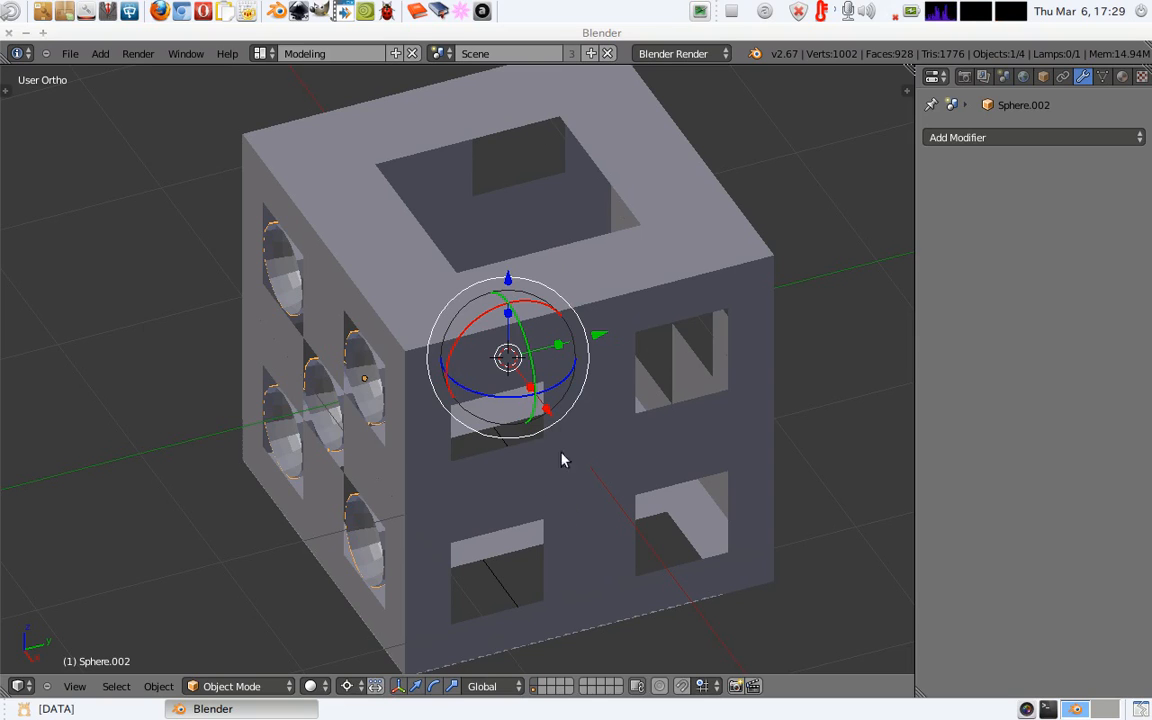
{"action": "mouse_move", "coordinate": [470, 314]}
{"action": "middle_mouse_down"}
{"action": "mouse_move", "coordinate": [532, 330]}
{"action": "mouse_move", "coordinate": [440, 321]}
{"action": "mouse_move", "coordinate": [447, 307]}
{"action": "mouse_move", "coordinate": [416, 332]}
{"action": "mouse_move", "coordinate": [434, 314]}
{"action": "mouse_move", "coordinate": [504, 329]}
{"action": "mouse_move", "coordinate": [470, 338]}
{"action": "middle_mouse_up"}
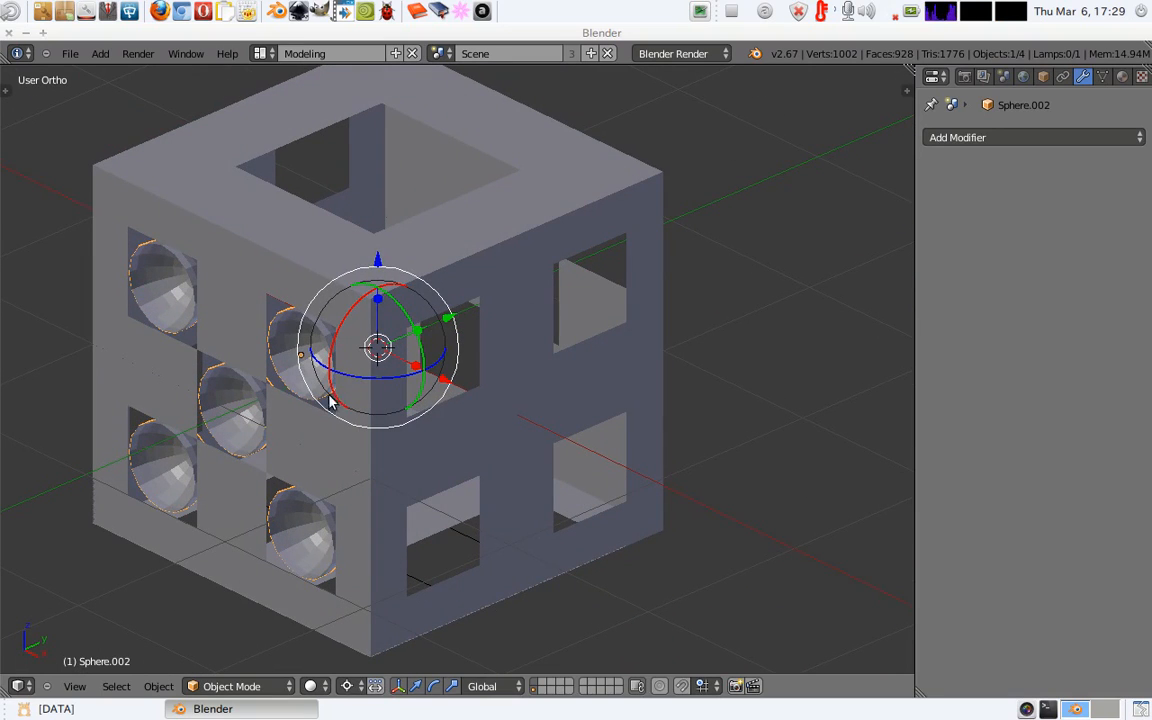
{"action": "key", "text": "shift+d"}
{"action": "key", "text": "Escape"}
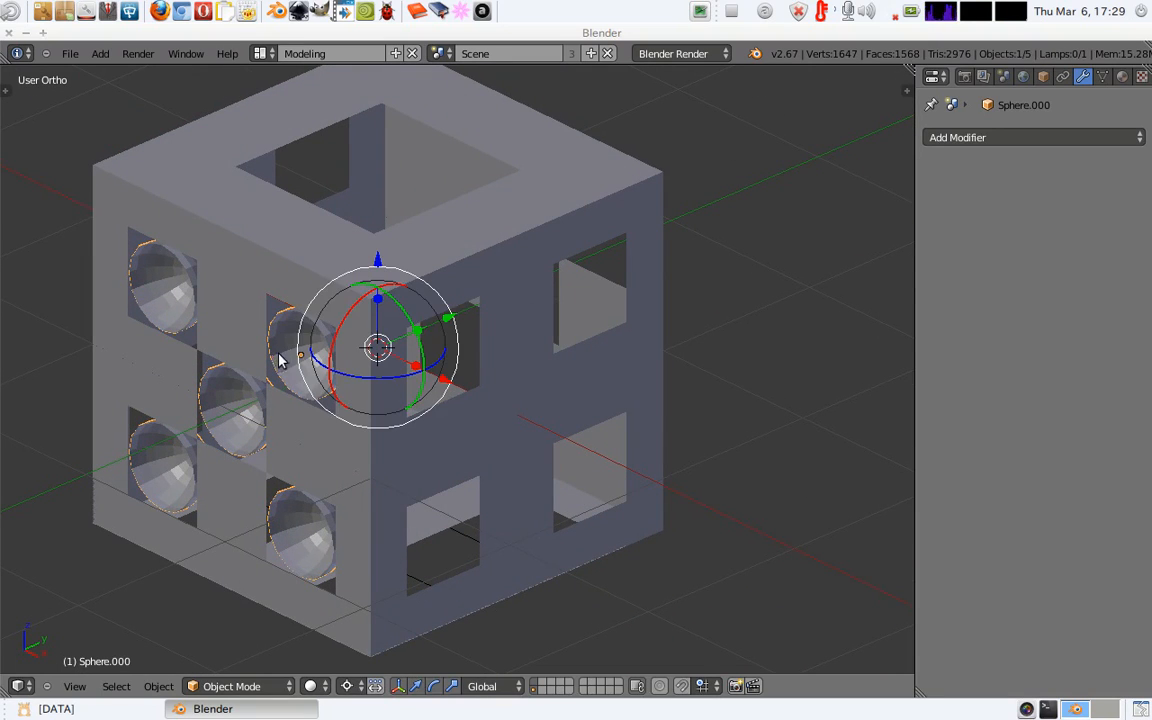
{"action": "key", "text": "r"}
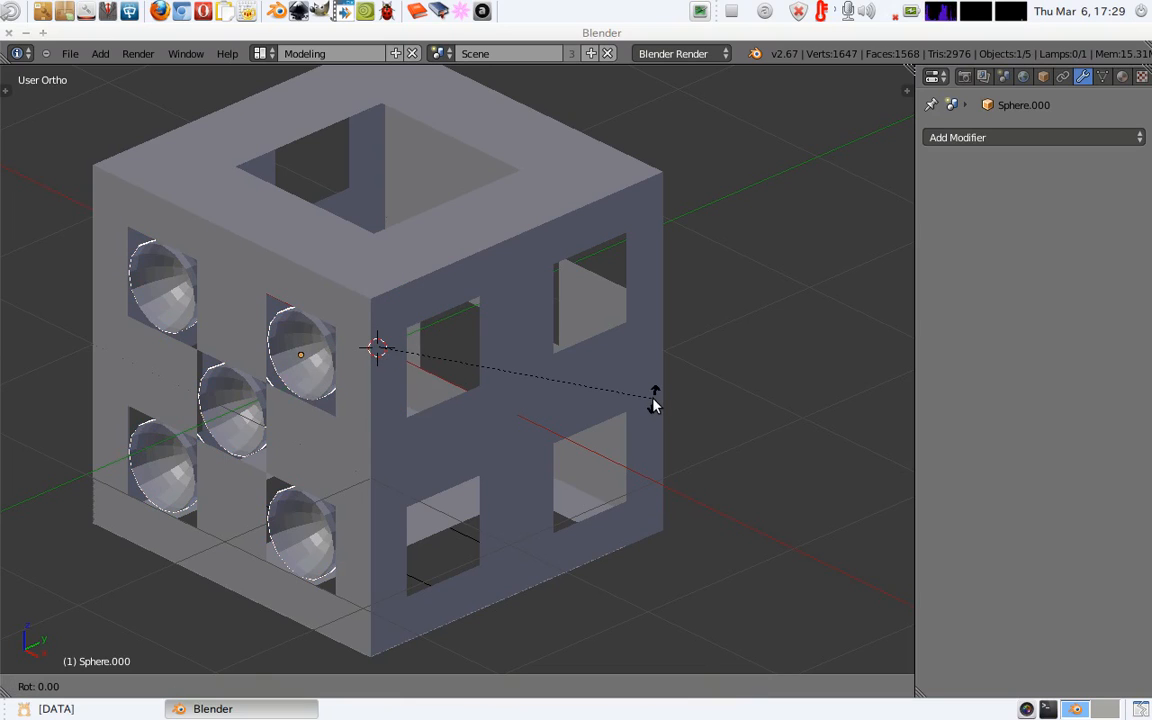
{"action": "type", "text": "z9"}
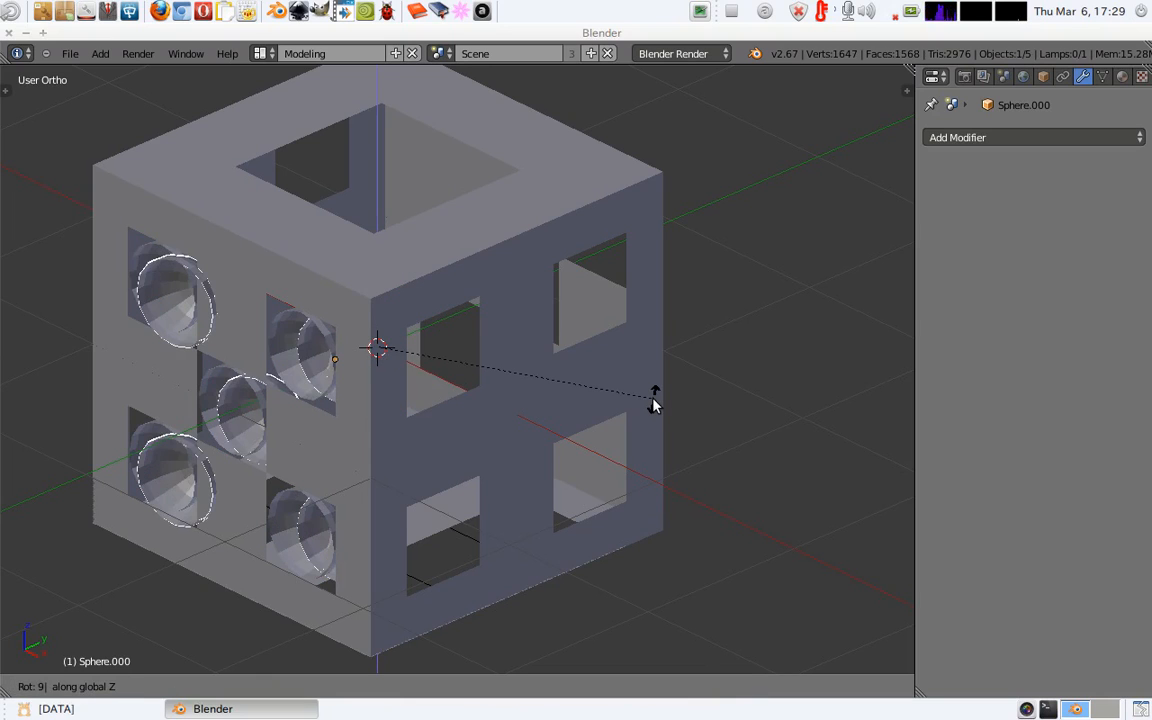
{"action": "type", "text": "0"}
{"action": "key", "text": "Return"}
Edit the rotated copy's mesh in wireframe and select all linked vertices of its middle hemisphere.
{"action": "key", "text": "z"}
{"action": "scroll", "coordinate": [560, 395], "scroll_direction": "up", "scroll_amount": 4}
{"action": "key", "text": "z"}
{"action": "key", "text": "Tab"}
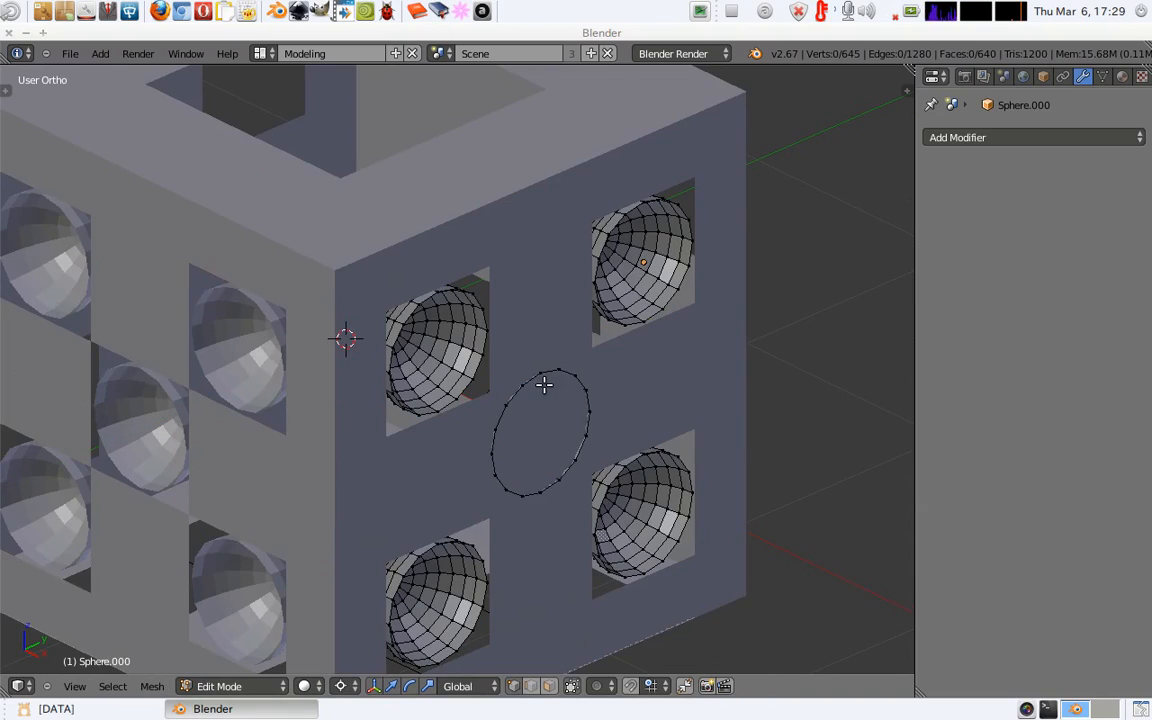
{"action": "key", "text": "z"}
{"action": "right_click", "coordinate": [543, 373]}
{"action": "key", "text": "z"}
{"action": "key", "text": "z"}
{"action": "scroll", "coordinate": [570, 383], "scroll_direction": "up", "scroll_amount": 2}
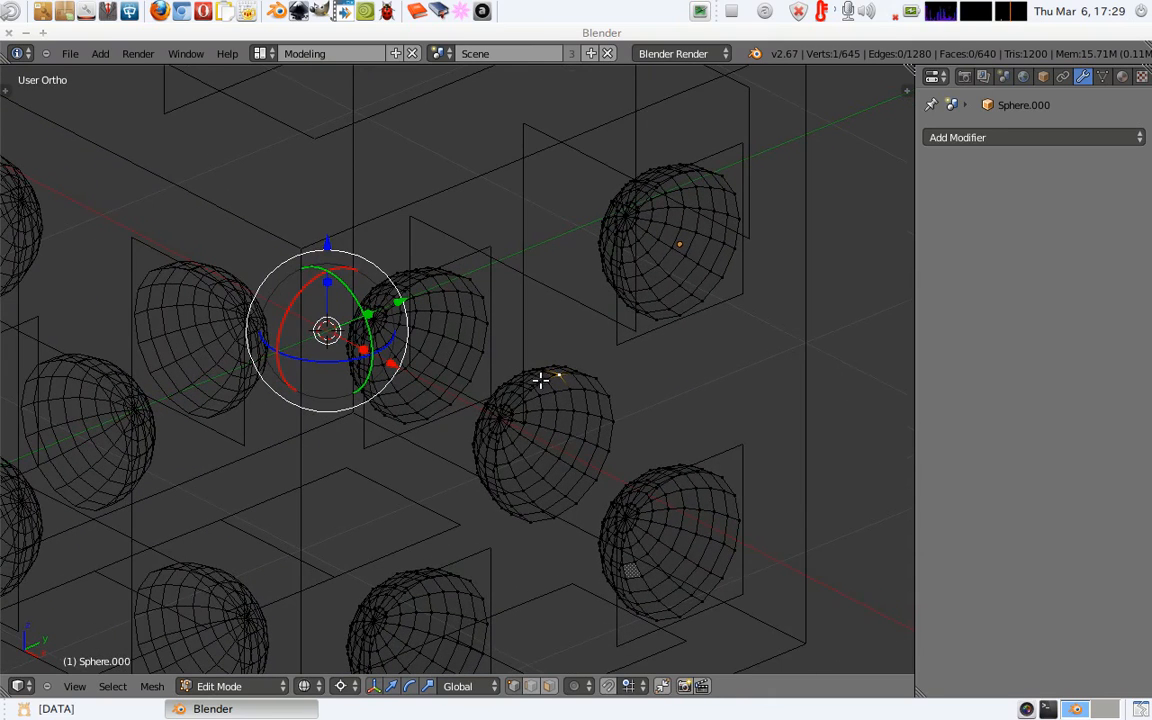
{"action": "right_click", "coordinate": [556, 393]}
{"action": "right_click", "coordinate": [554, 396]}
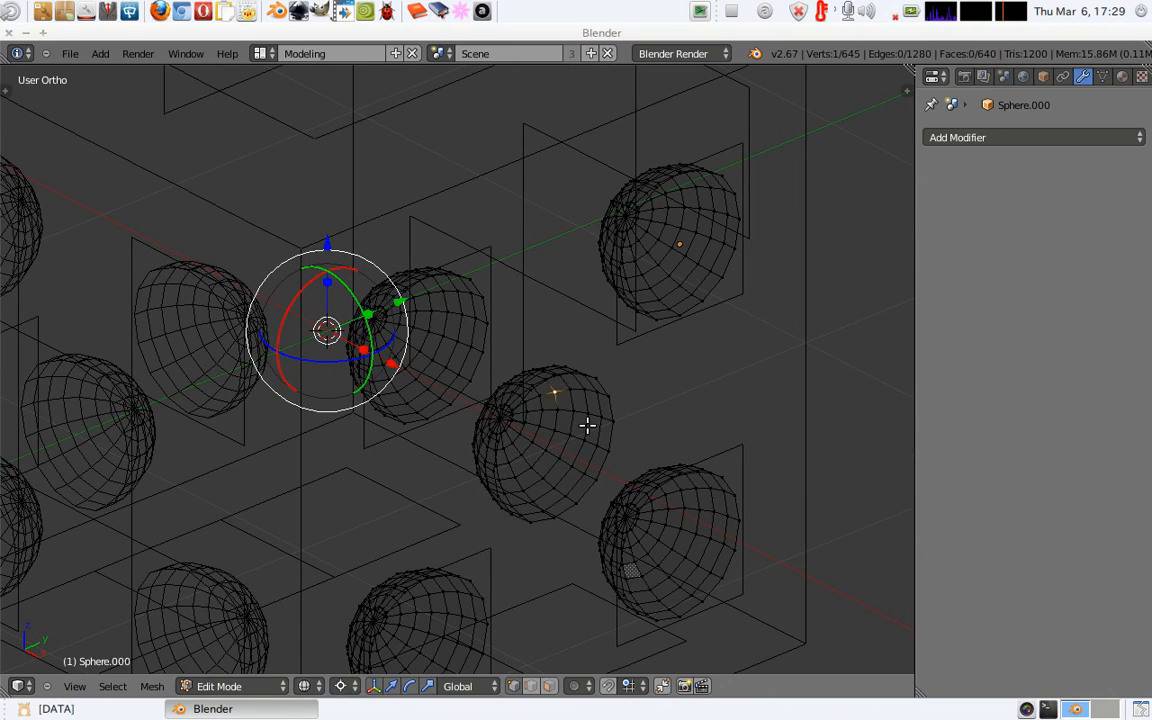
{"action": "key", "text": "ctrl+l"}
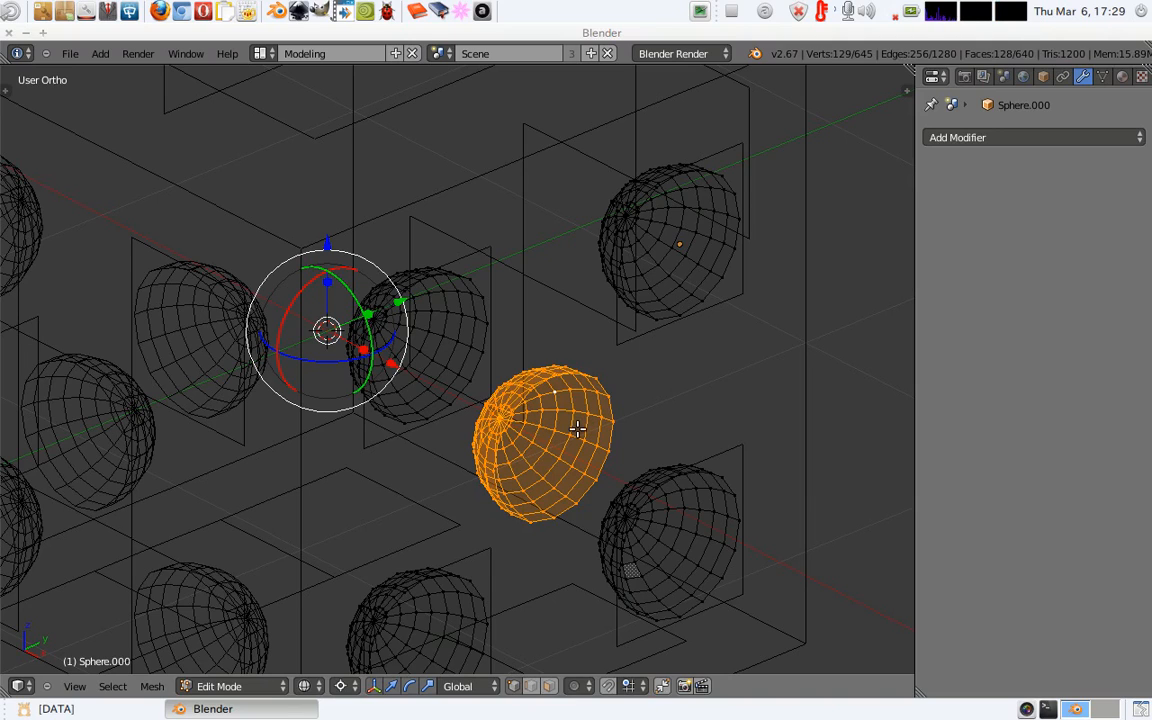
Try linked selection on the copy's upper hemisphere nearest the 3D cursor.
{"action": "middle_click_drag", "start_coordinate": [573, 421], "coordinate": [566, 400]}
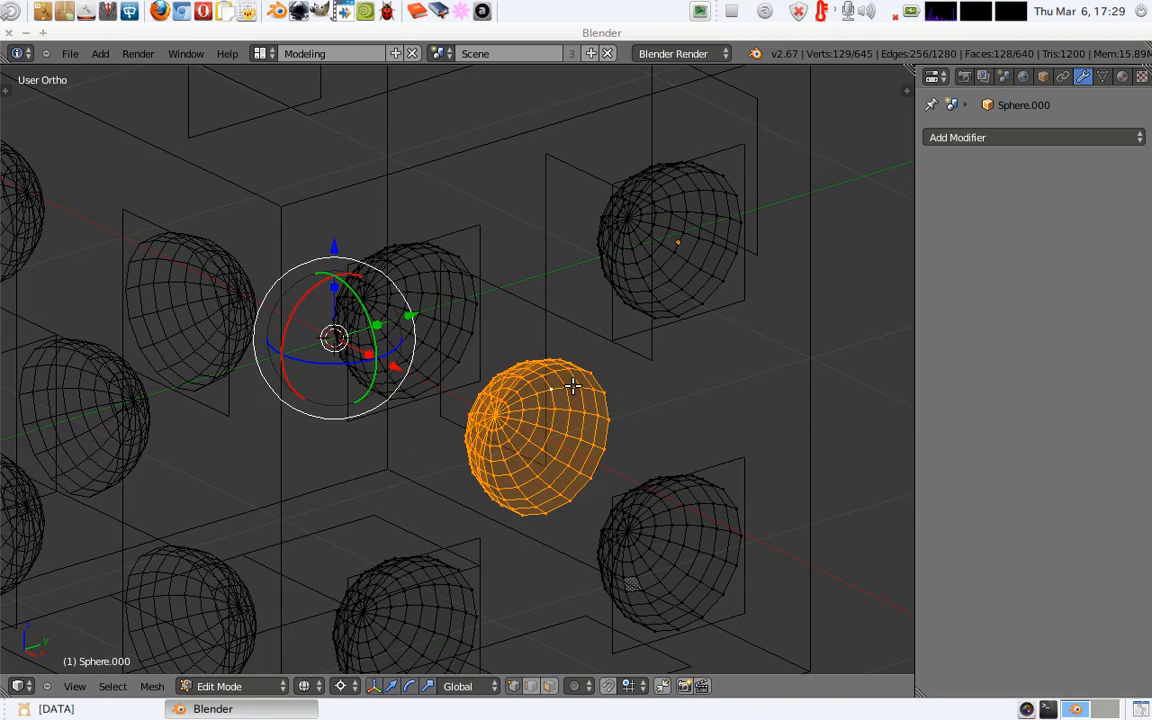
{"action": "key", "text": "z"}
{"action": "key", "text": "z"}
{"action": "right_click", "coordinate": [436, 309]}
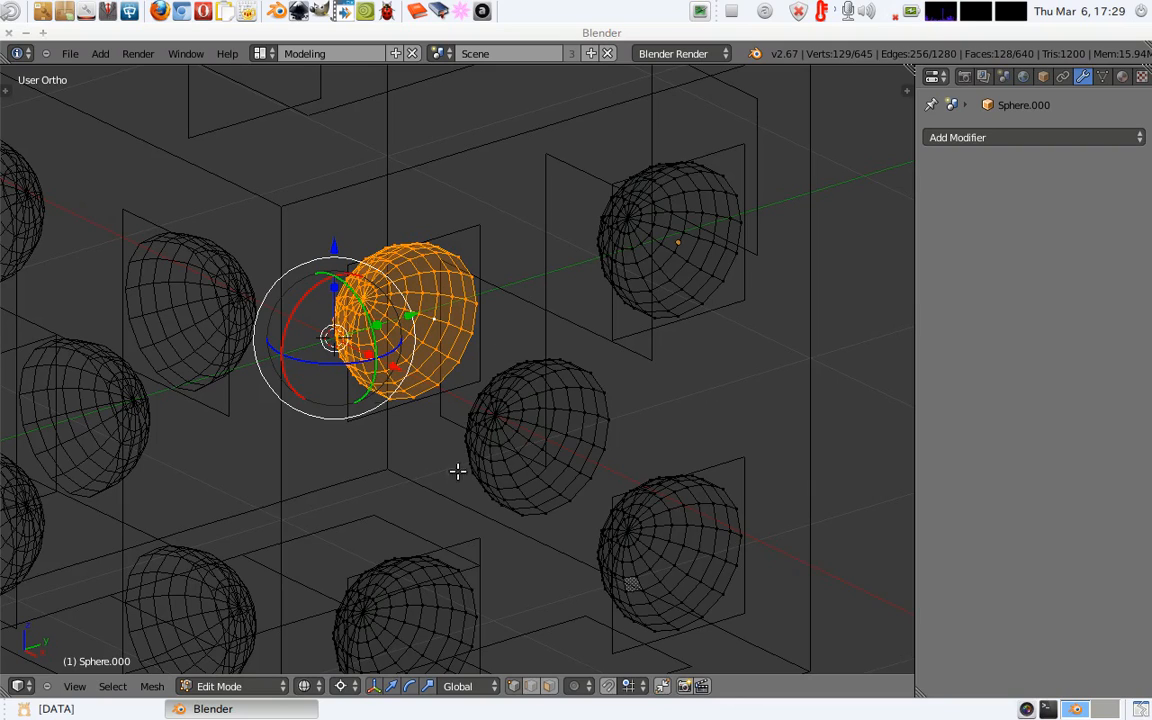
Select the copy's whole middle hemisphere by linked geometry, delete it, and return to Object Mode in solid shading.
{"action": "right_click", "coordinate": [521, 399]}
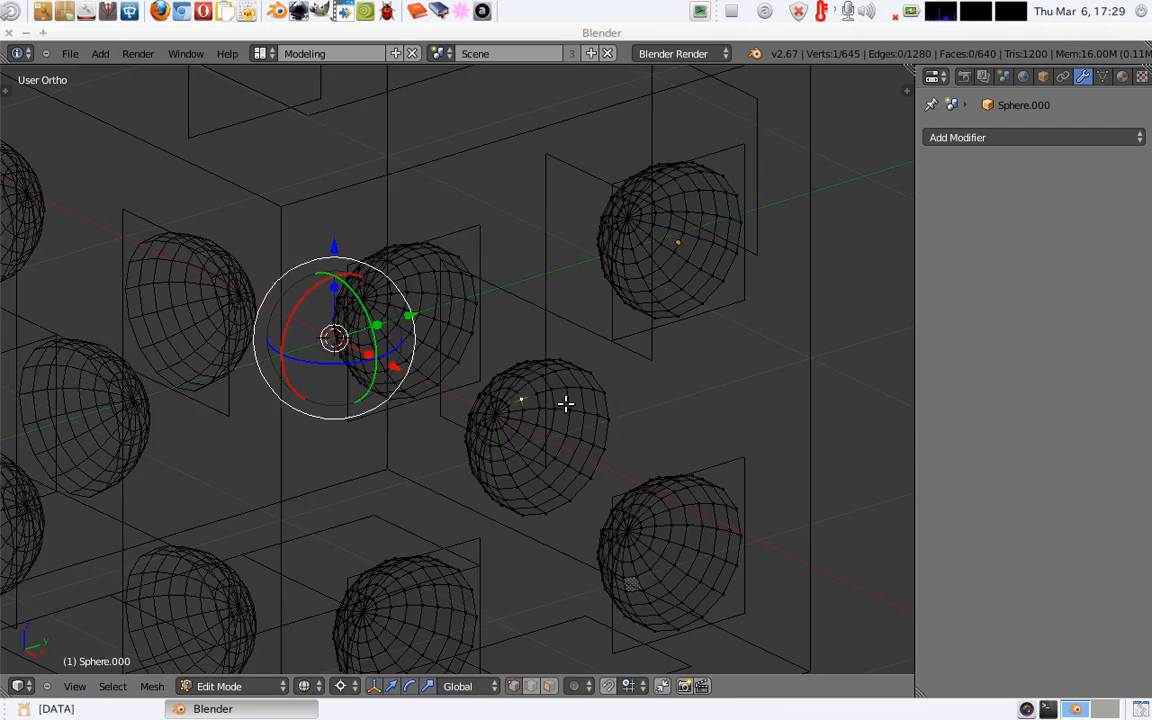
{"action": "key", "text": "z"}
{"action": "key", "text": "z"}
{"action": "key", "text": "z"}
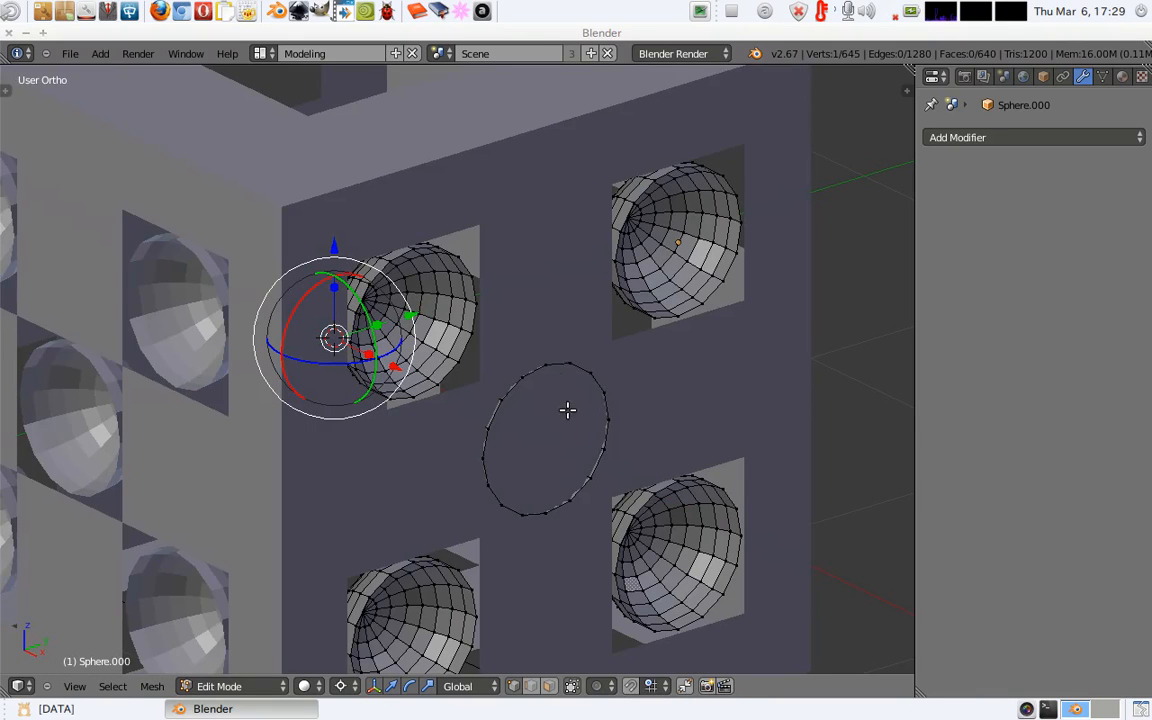
{"action": "key", "text": "ctrl+l"}
{"action": "key", "text": "z"}
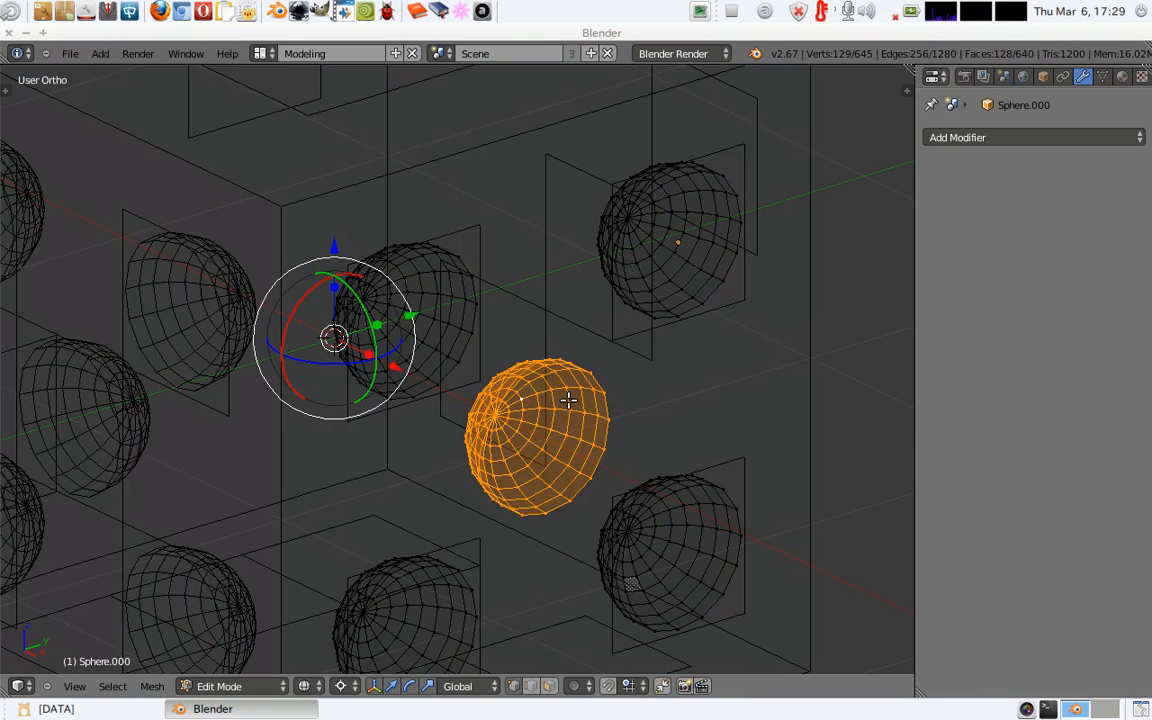
{"action": "key", "text": "x"}
{"action": "left_click", "coordinate": [568, 401]}
{"action": "key", "text": "Tab"}
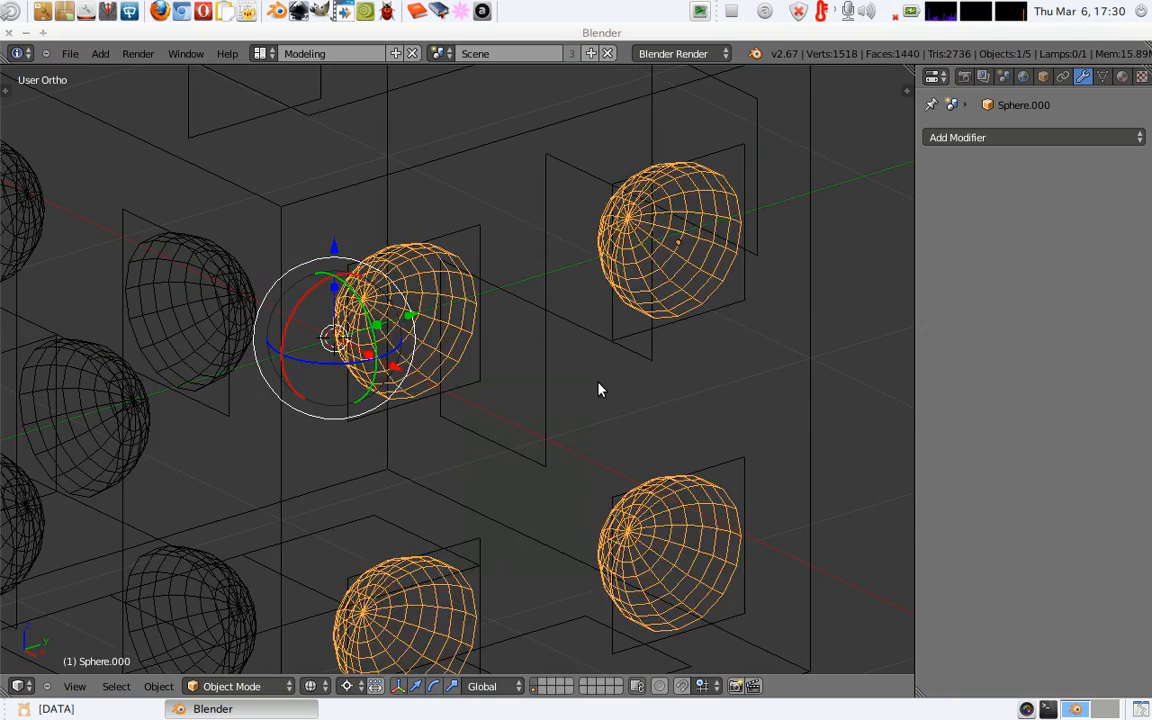
{"action": "key", "text": "z"}
{"action": "middle_click_drag", "start_coordinate": [609, 357], "coordinate": [576, 370]}
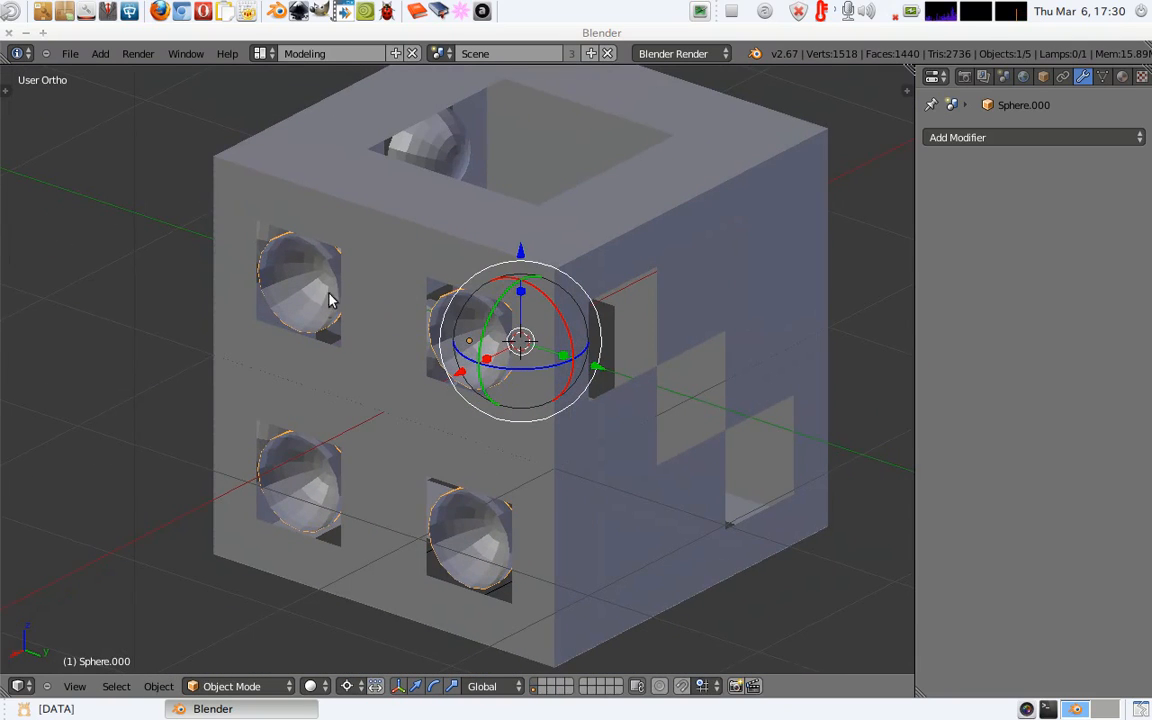
{"action": "middle_click_drag", "start_coordinate": [329, 298], "coordinate": [517, 327]}
{"action": "middle_click_drag", "start_coordinate": [202, 364], "coordinate": [154, 310]}
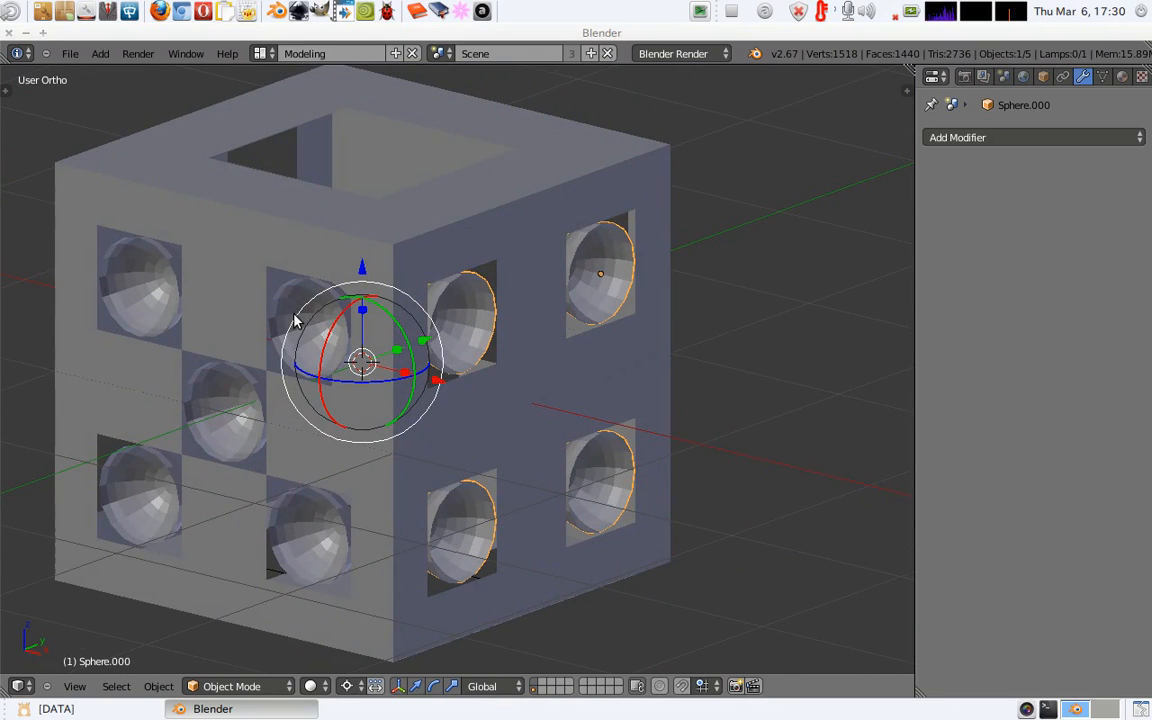
Duplicate the five-hemisphere object in place and rotate the copy 180 degrees about the Z axis onto the opposite three-opening face.
{"action": "middle_click_drag", "start_coordinate": [188, 417], "coordinate": [262, 362]}
{"action": "right_click", "coordinate": [266, 300]}
{"action": "middle_click_drag", "start_coordinate": [275, 292], "coordinate": [290, 320]}
{"action": "key", "text": "z"}
{"action": "key", "text": "z"}
{"action": "key", "text": "z"}
{"action": "middle_click_drag", "start_coordinate": [358, 294], "coordinate": [365, 337], "text": "shift"}
{"action": "key", "text": "shift+d"}
{"action": "right_click", "coordinate": [561, 368]}
{"action": "middle_click_drag", "start_coordinate": [497, 366], "coordinate": [432, 360]}
{"action": "key", "text": "r"}
{"action": "type", "text": "z"}
{"action": "type", "text": "180"}
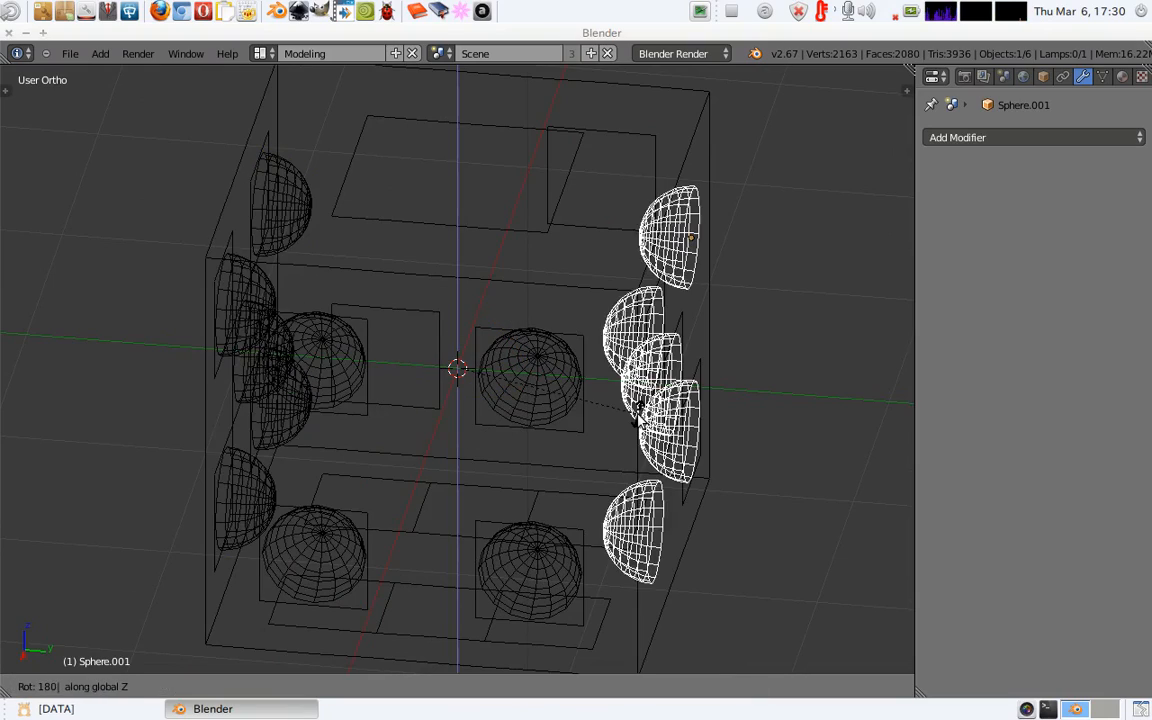
{"action": "key", "text": "Return"}
Snap the 3D cursor to the centre of the cube's fully selected mesh and return to Object Mode in solid shading.
{"action": "middle_click_drag", "start_coordinate": [640, 420], "coordinate": [557, 310]}
{"action": "right_click", "coordinate": [511, 349]}
{"action": "key", "text": "Tab"}
{"action": "key", "text": "z"}
{"action": "key", "text": "z"}
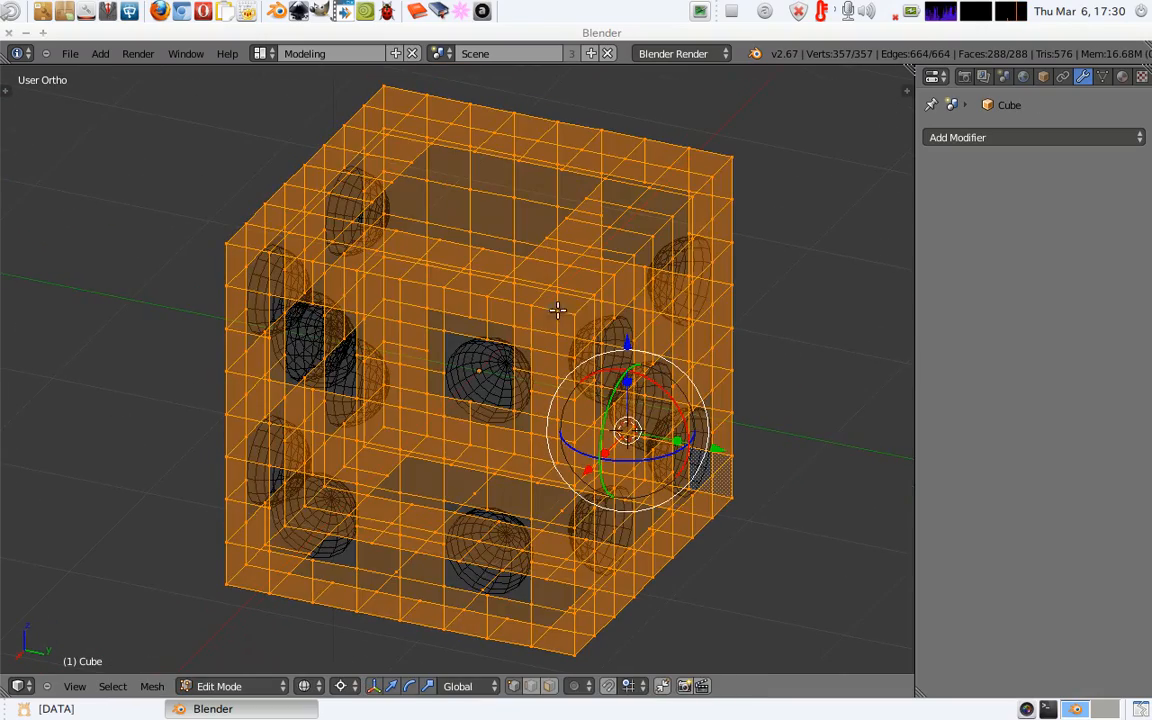
{"action": "key", "text": "shift+s"}
{"action": "left_click", "coordinate": [722, 337]}
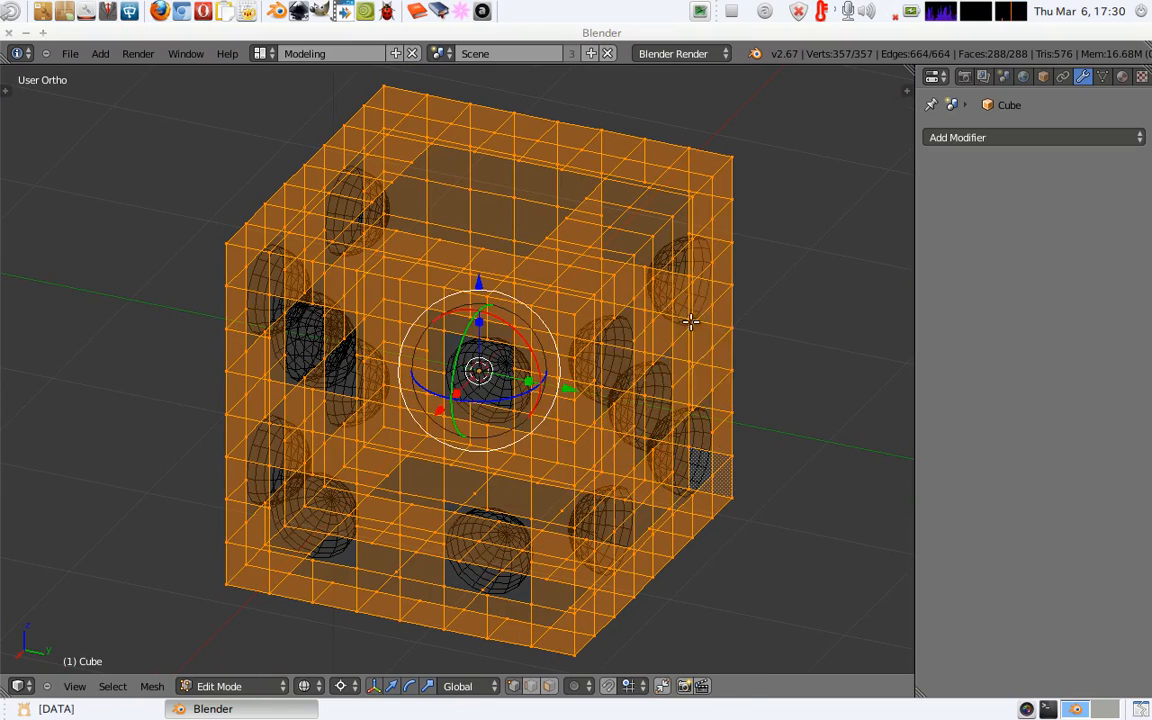
{"action": "key", "text": "Tab"}
{"action": "key", "text": "z"}
{"action": "mouse_move", "coordinate": [645, 386]}
{"action": "middle_mouse_down"}
{"action": "mouse_move", "coordinate": [612, 360]}
{"action": "mouse_move", "coordinate": [548, 369]}
{"action": "middle_mouse_up"}
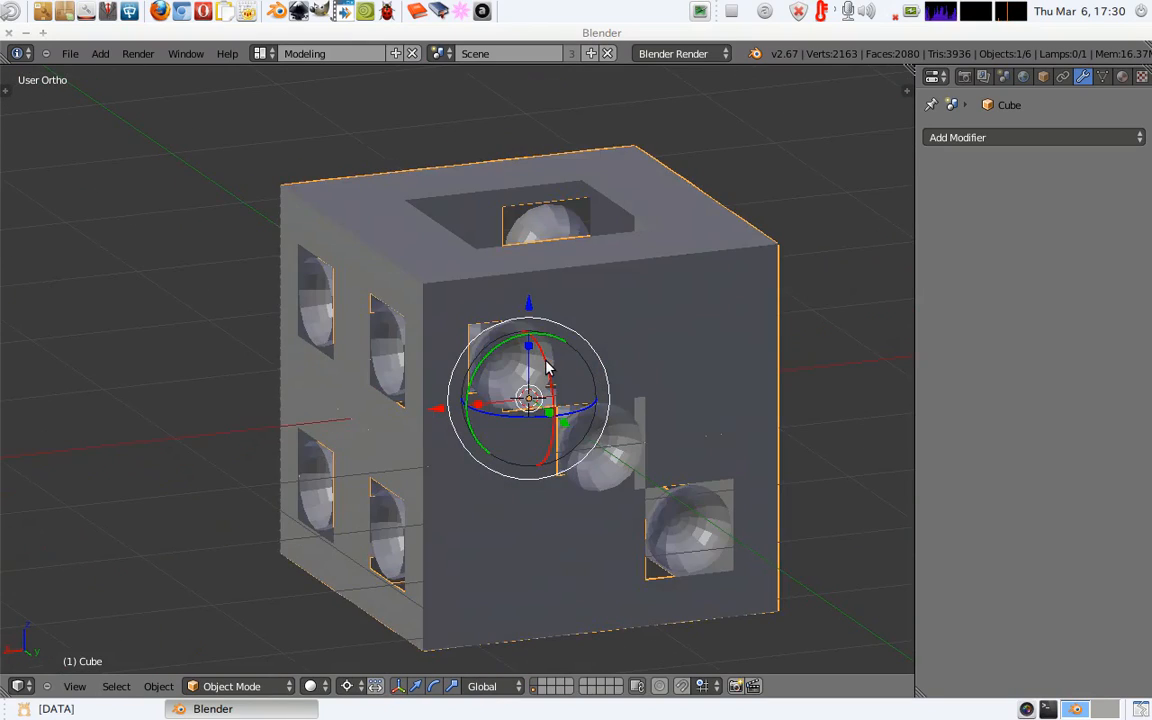
Delete the two hemispheres without openings on the three-opening face from the rotated copy by linked selection, removing their vertices in Edit Mode.
{"action": "right_click", "coordinate": [547, 368]}
{"action": "key", "text": "z"}
{"action": "key", "text": "z"}
{"action": "middle_click_drag", "start_coordinate": [636, 396], "coordinate": [535, 307], "text": "ctrl"}
{"action": "key", "text": "z"}
{"action": "key", "text": "z"}
{"action": "key", "text": "Tab"}
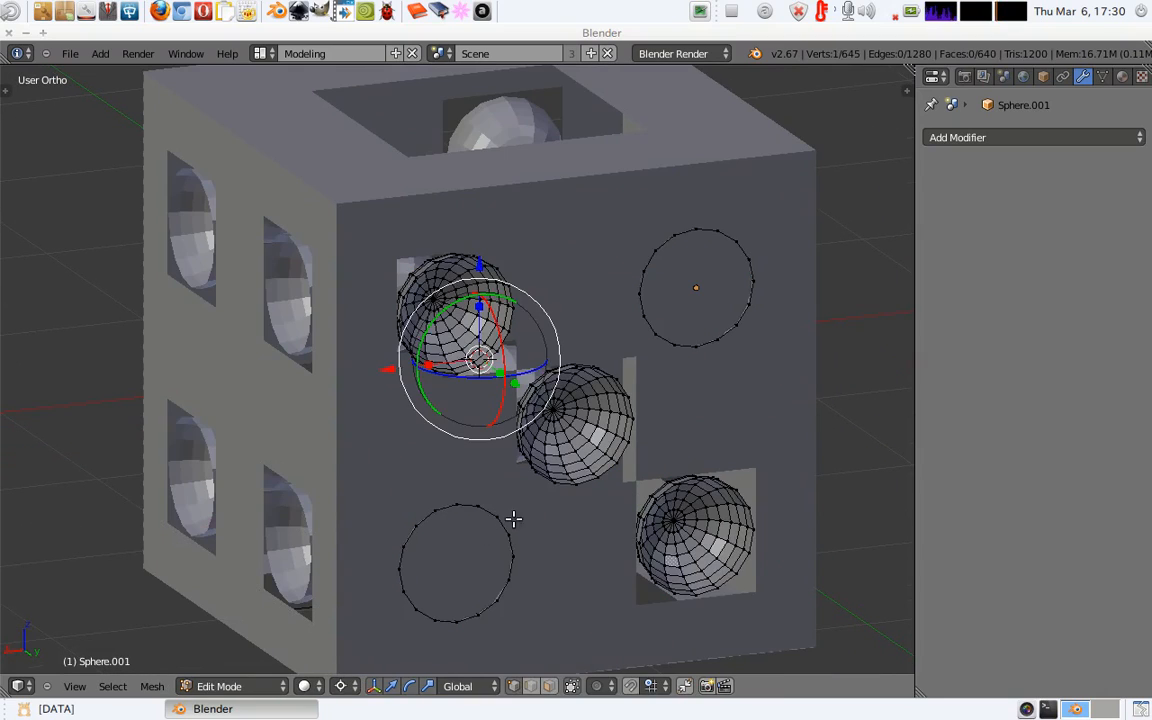
{"action": "key", "text": "z"}
{"action": "right_click", "coordinate": [728, 296], "text": "shift"}
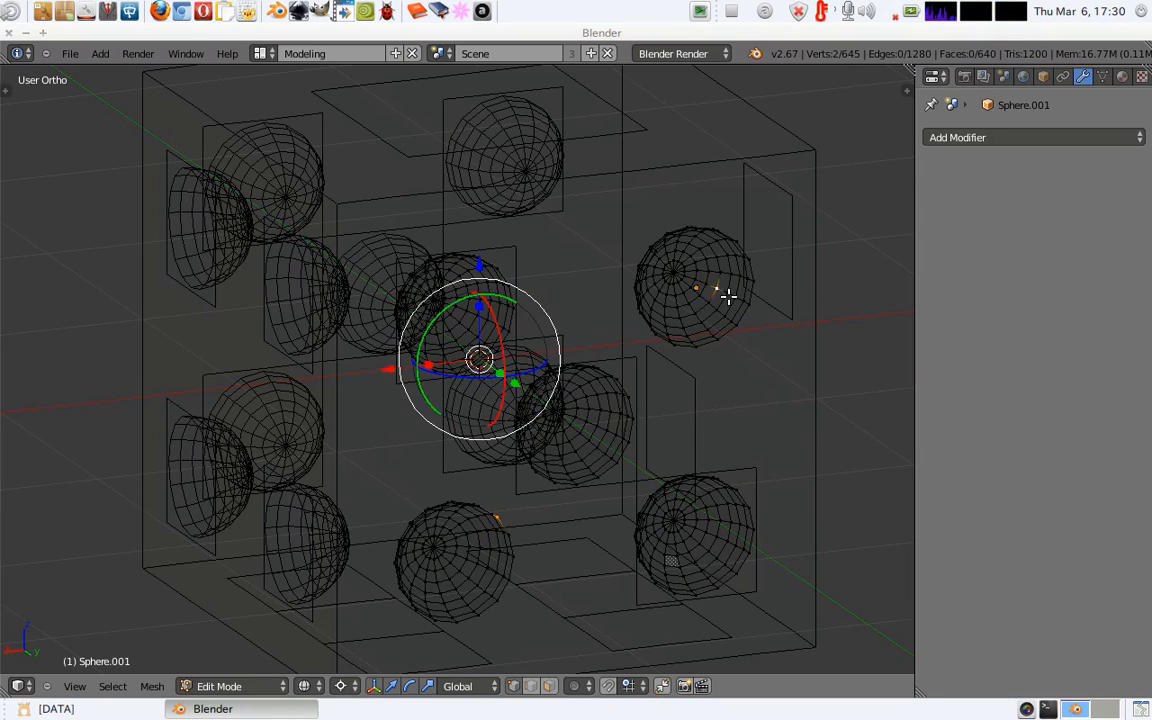
{"action": "key", "text": "z"}
{"action": "key", "text": "ctrl+l"}
{"action": "key", "text": "x"}
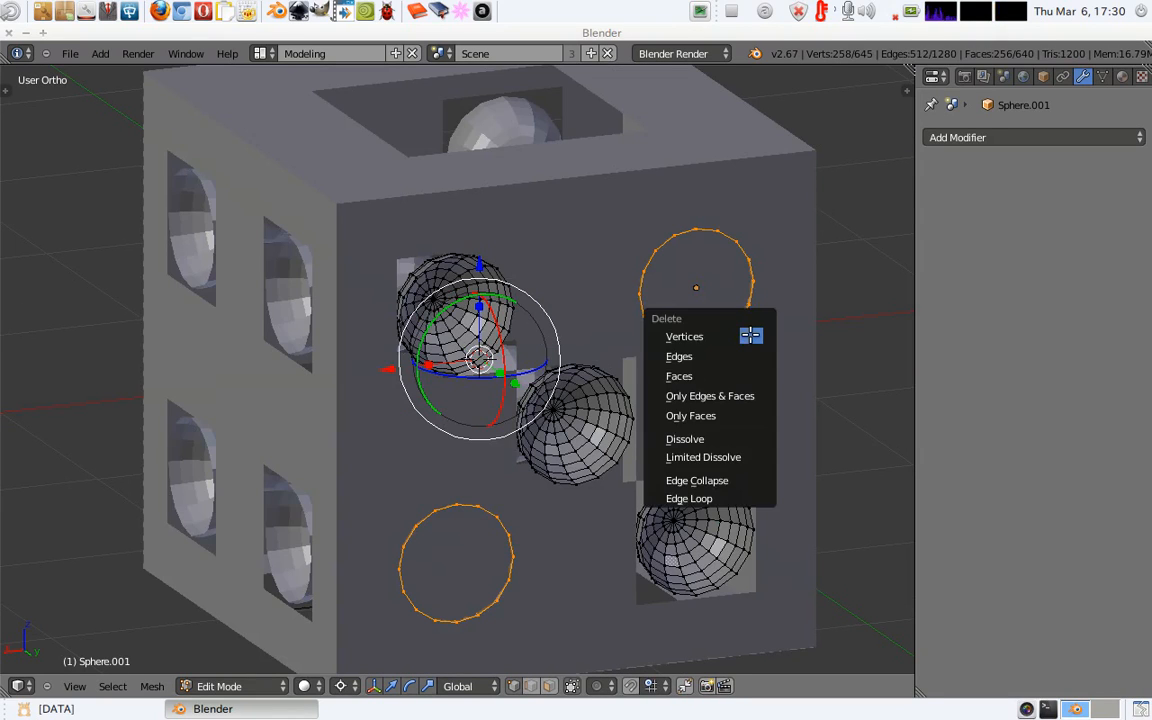
{"action": "left_click", "coordinate": [750, 336]}
{"action": "key", "text": "Tab"}
{"action": "key", "text": "z"}
Duplicate the three-hemisphere object in place.
{"action": "middle_click_drag", "start_coordinate": [758, 365], "coordinate": [543, 390]}
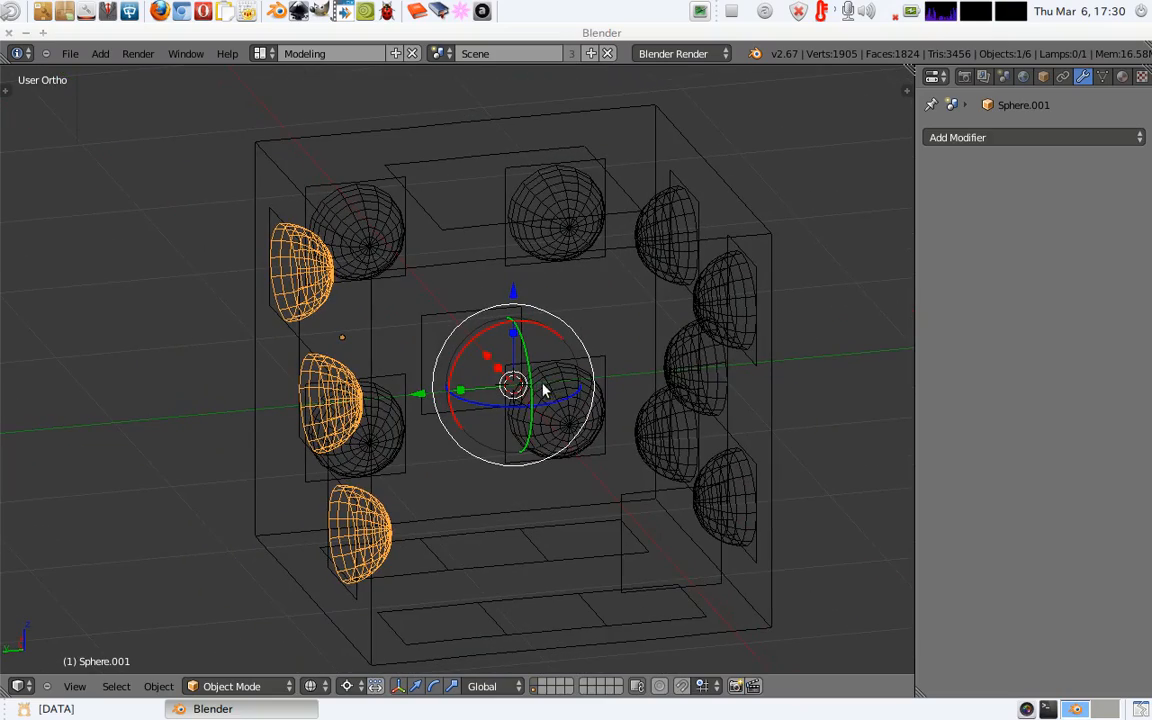
{"action": "key", "text": "shift+d"}
{"action": "key", "text": "Escape"}
{"action": "key", "text": "r"}
{"action": "key", "text": "s"}
{"action": "key", "text": "z"}
{"action": "key", "text": "minus"}
{"action": "key", "text": "1"}
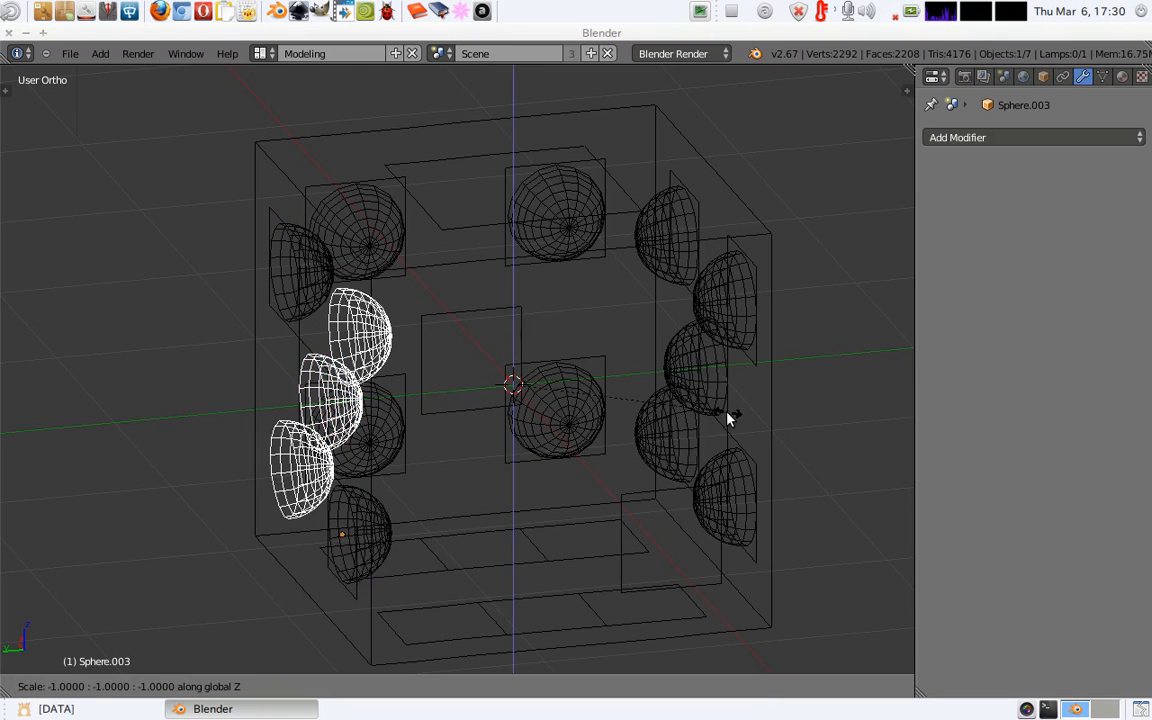
{"action": "key", "text": "Return"}
Rotate the duplicated three-hemisphere object 90 degrees about the Z axis onto the two-opening face.
{"action": "key", "text": "r"}
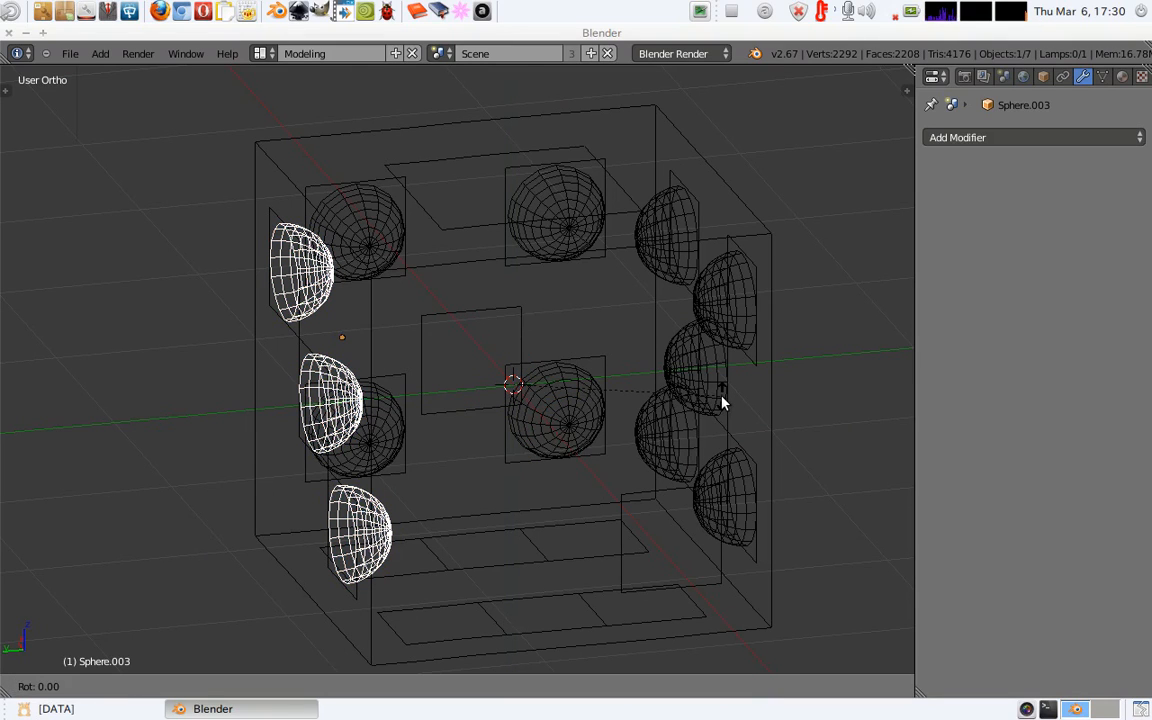
{"action": "type", "text": "z"}
{"action": "type", "text": "90"}
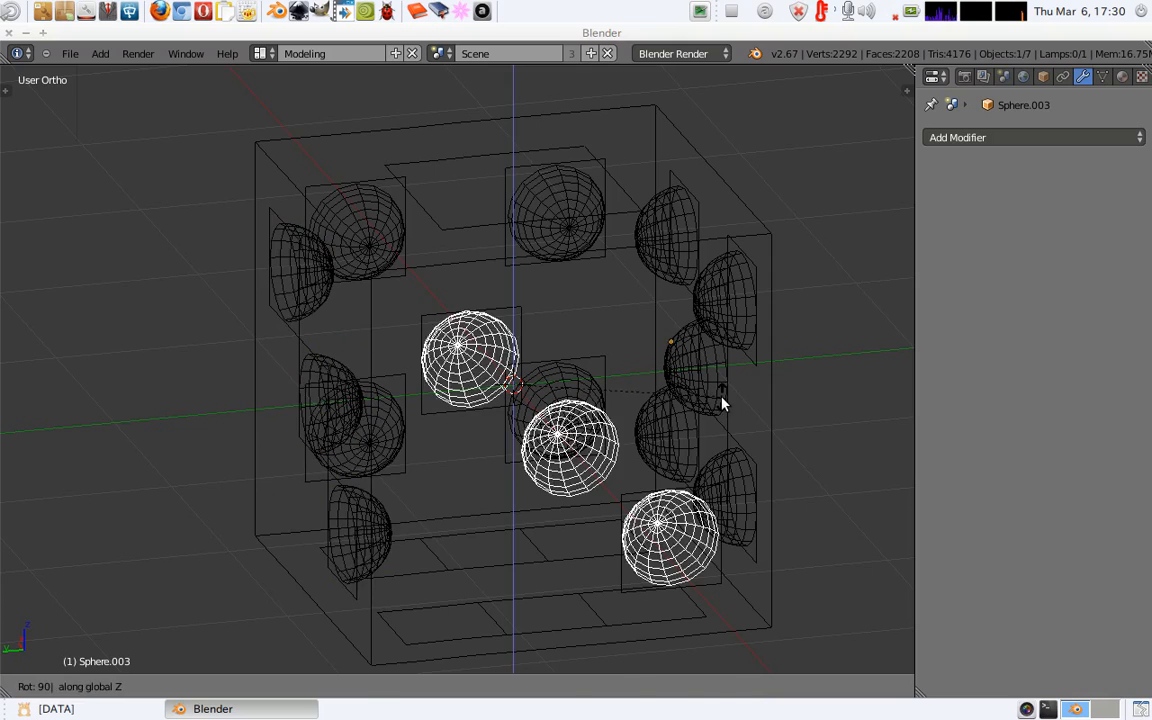
{"action": "key", "text": "Return"}
Delete the middle hemisphere's linked vertices from the copy on the two-opening face and return to Object Mode in solid shading.
{"action": "key", "text": "z"}
{"action": "middle_click_drag", "start_coordinate": [655, 405], "coordinate": [630, 399]}
{"action": "key", "text": "z"}
{"action": "key", "text": "Tab"}
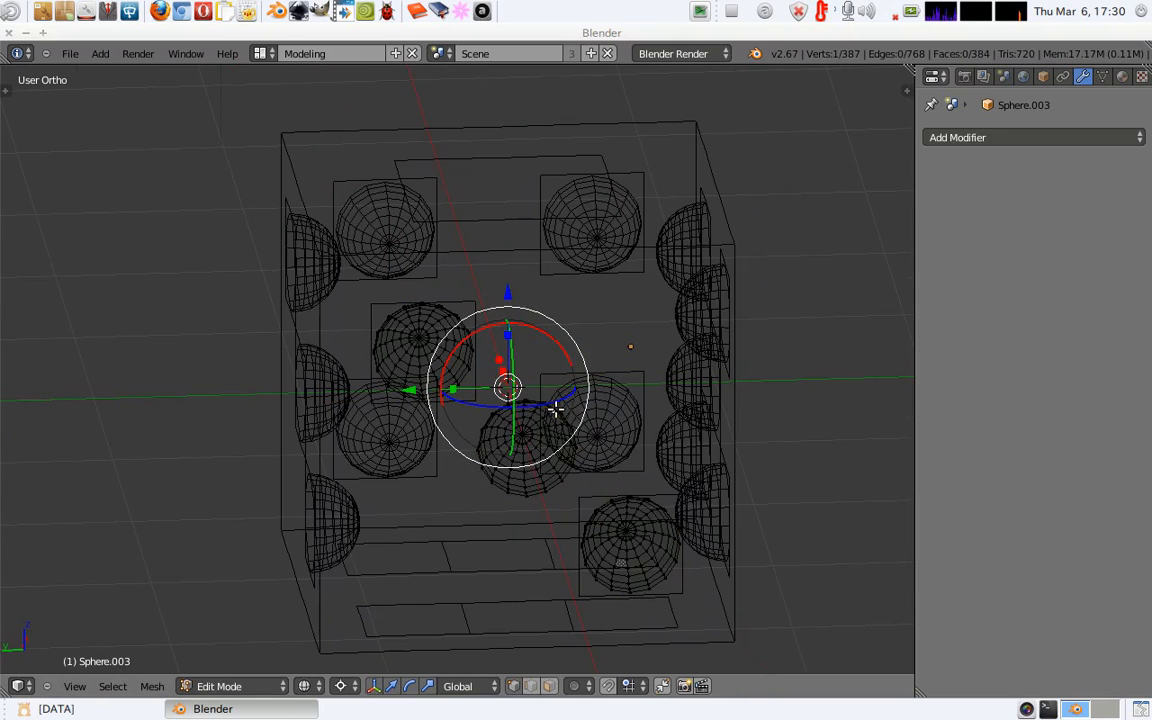
{"action": "key", "text": "ctrl+l"}
{"action": "key", "text": "x"}
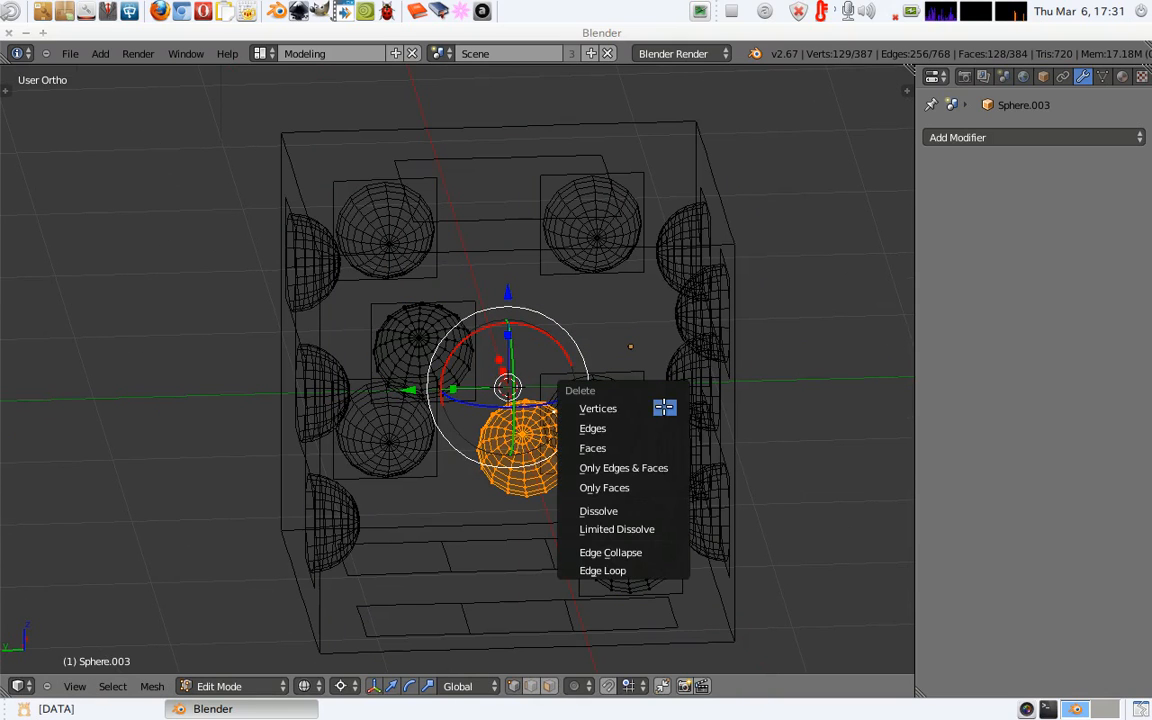
{"action": "left_click", "coordinate": [664, 407]}
{"action": "key", "text": "z"}
{"action": "key", "text": "Tab"}
Duplicate the three-hemisphere object in place and rotate the copy 90 degrees about the X axis onto the cube's top face.
{"action": "middle_click_drag", "start_coordinate": [480, 335], "coordinate": [533, 384]}
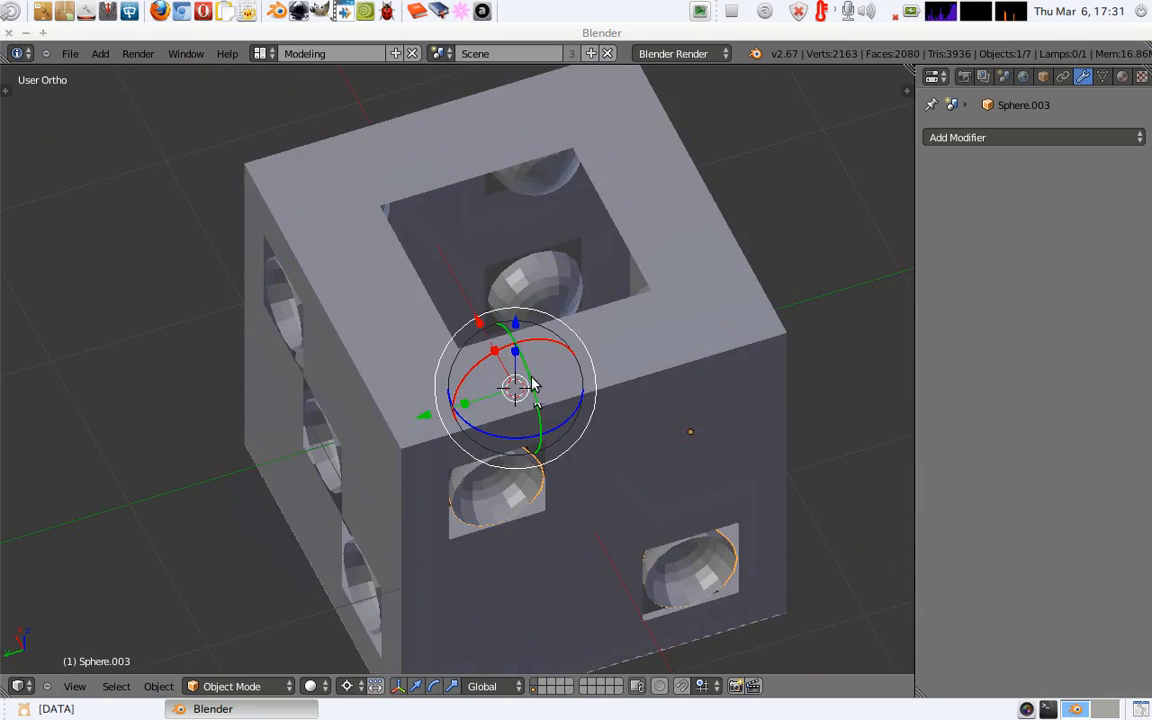
{"action": "middle_click_drag", "start_coordinate": [490, 218], "coordinate": [508, 174]}
{"action": "middle_click_drag", "start_coordinate": [520, 217], "coordinate": [494, 251]}
{"action": "right_click", "coordinate": [366, 396]}
{"action": "middle_click_drag", "start_coordinate": [419, 288], "coordinate": [419, 335]}
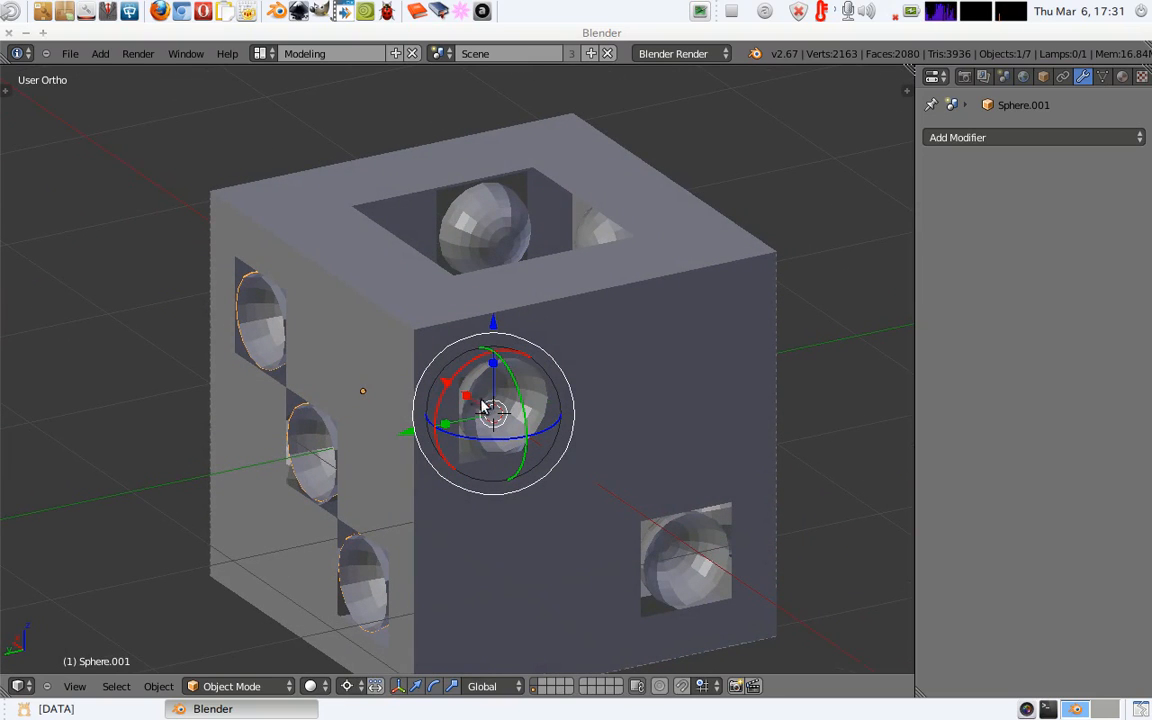
{"action": "key", "text": "z"}
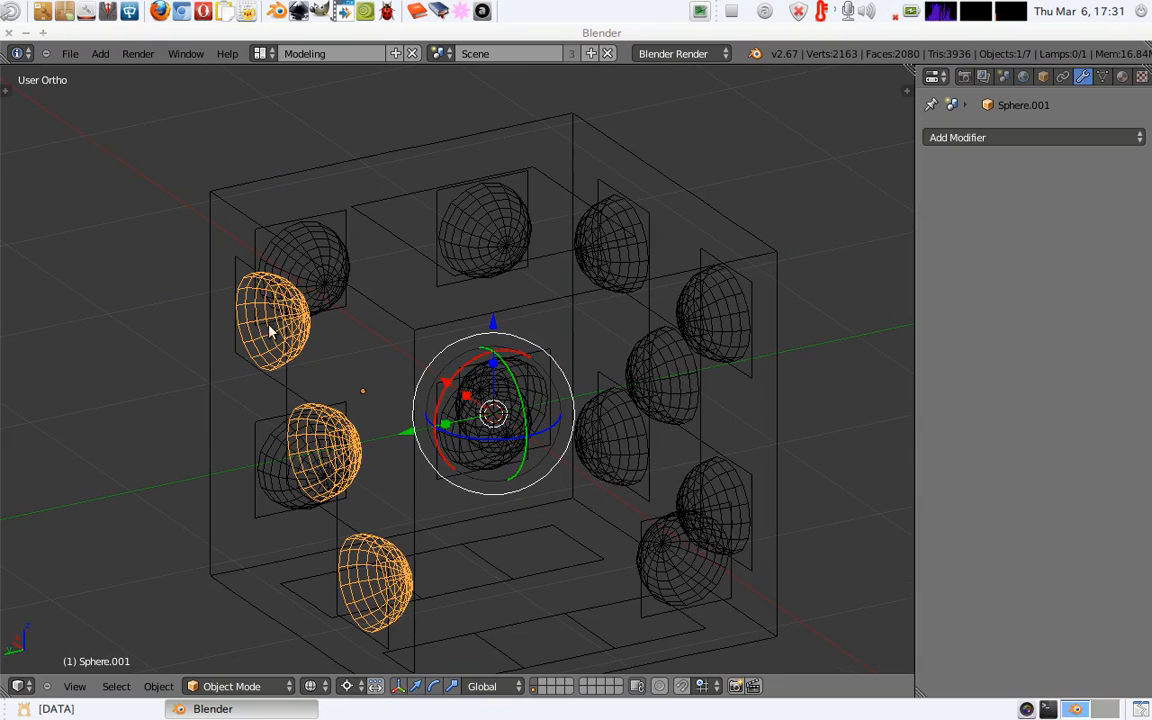
{"action": "key", "text": "z"}
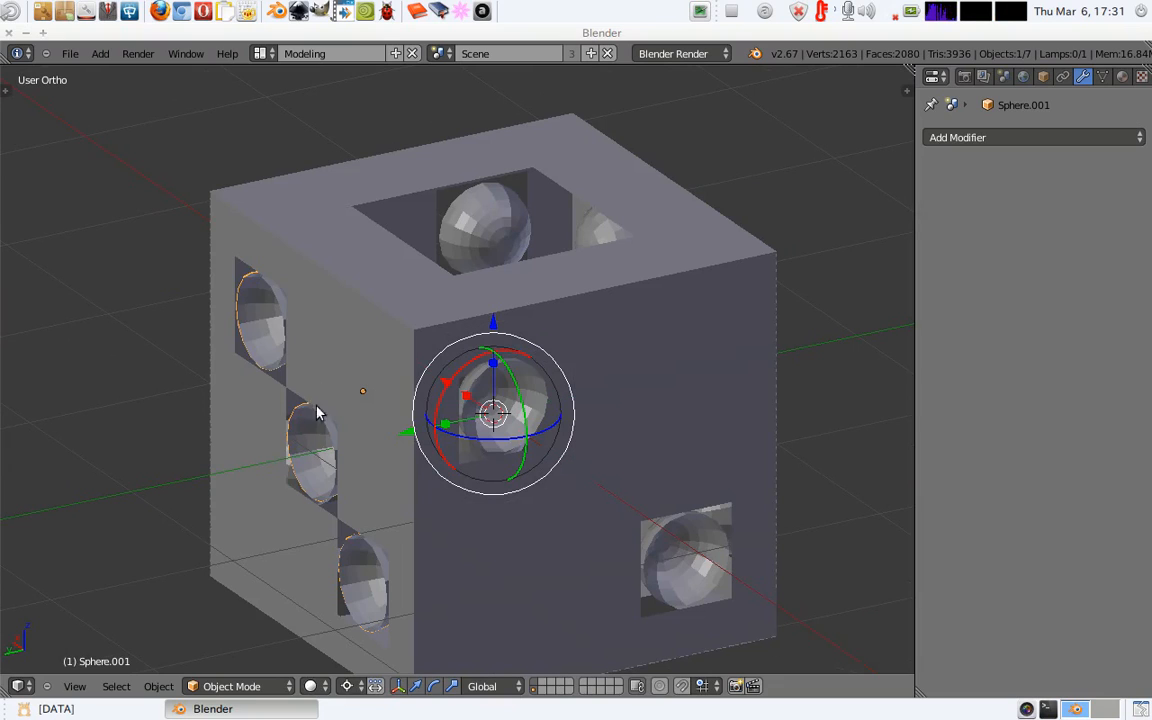
{"action": "key", "text": "shift+d"}
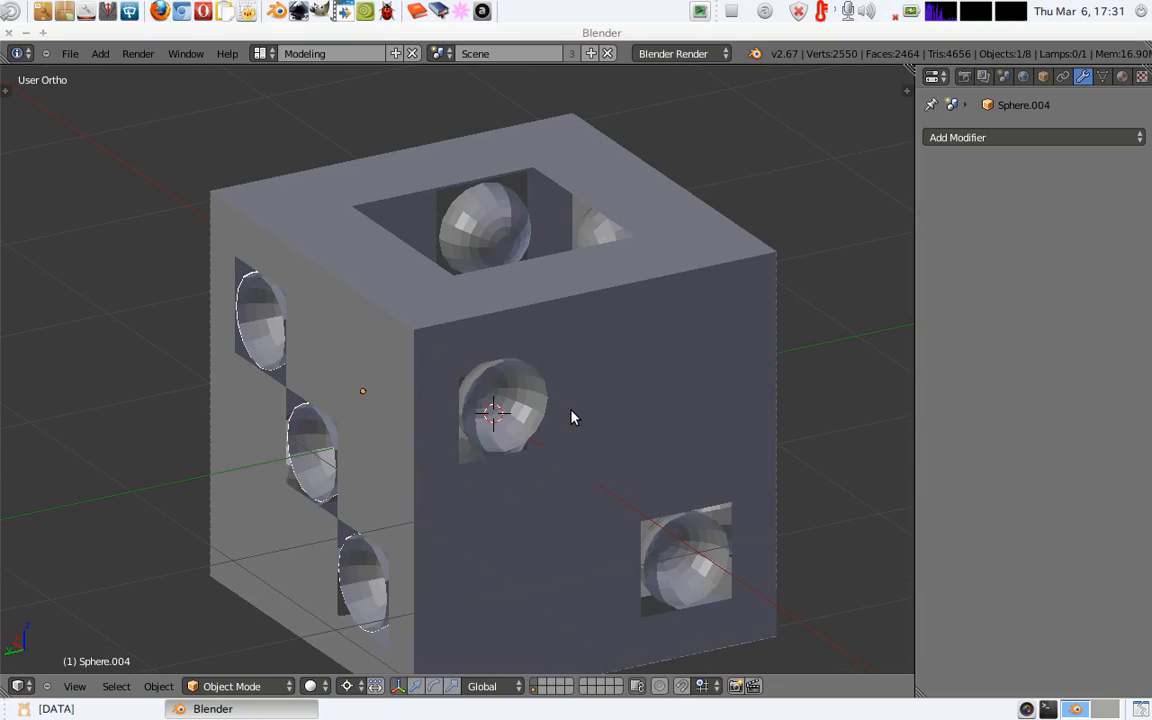
{"action": "right_click", "coordinate": [585, 425]}
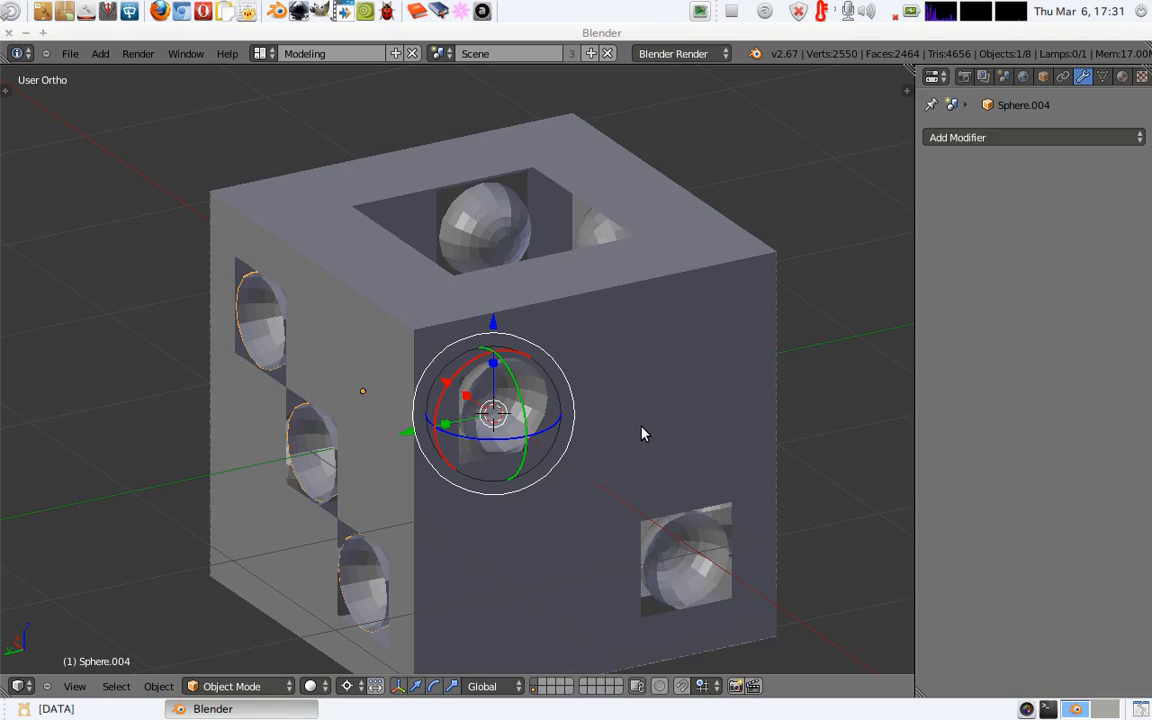
{"action": "type", "text": "rx90"}
{"action": "key", "text": "Return"}
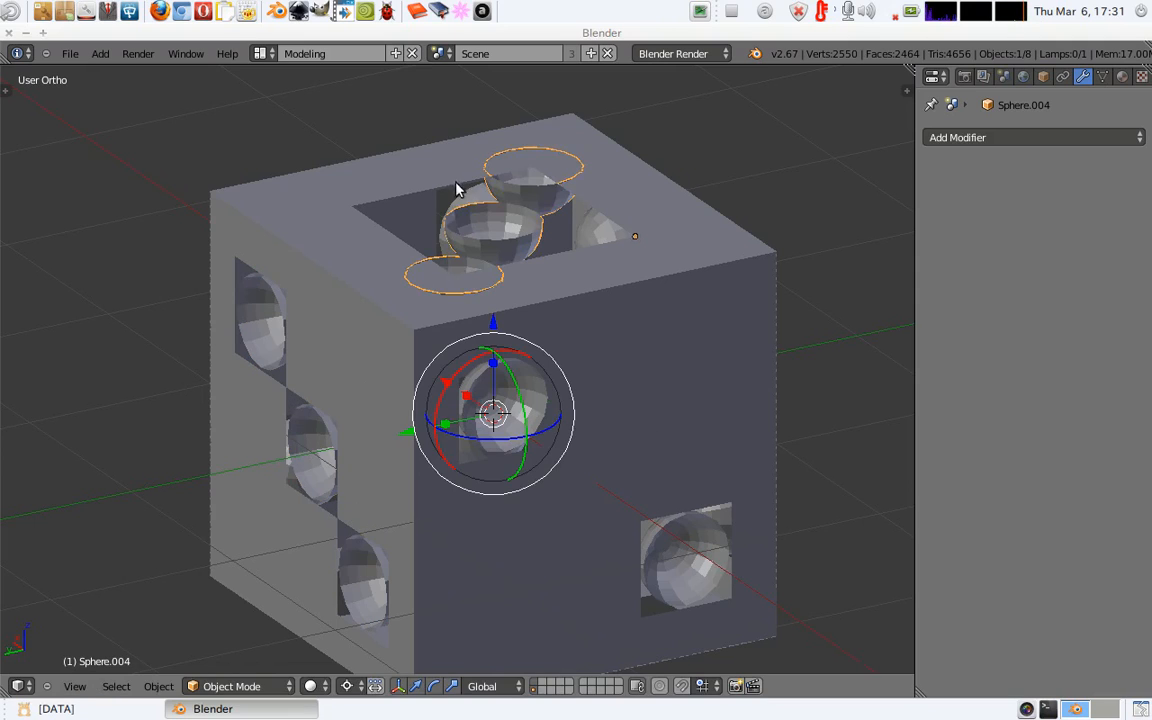
Delete the two outer hemispheres from the top copy by linked selection, keeping the middle one, and leave Edit Mode.
{"action": "middle_click_drag", "start_coordinate": [455, 190], "coordinate": [495, 208]}
{"action": "key", "text": "z"}
{"action": "key", "text": "Tab"}
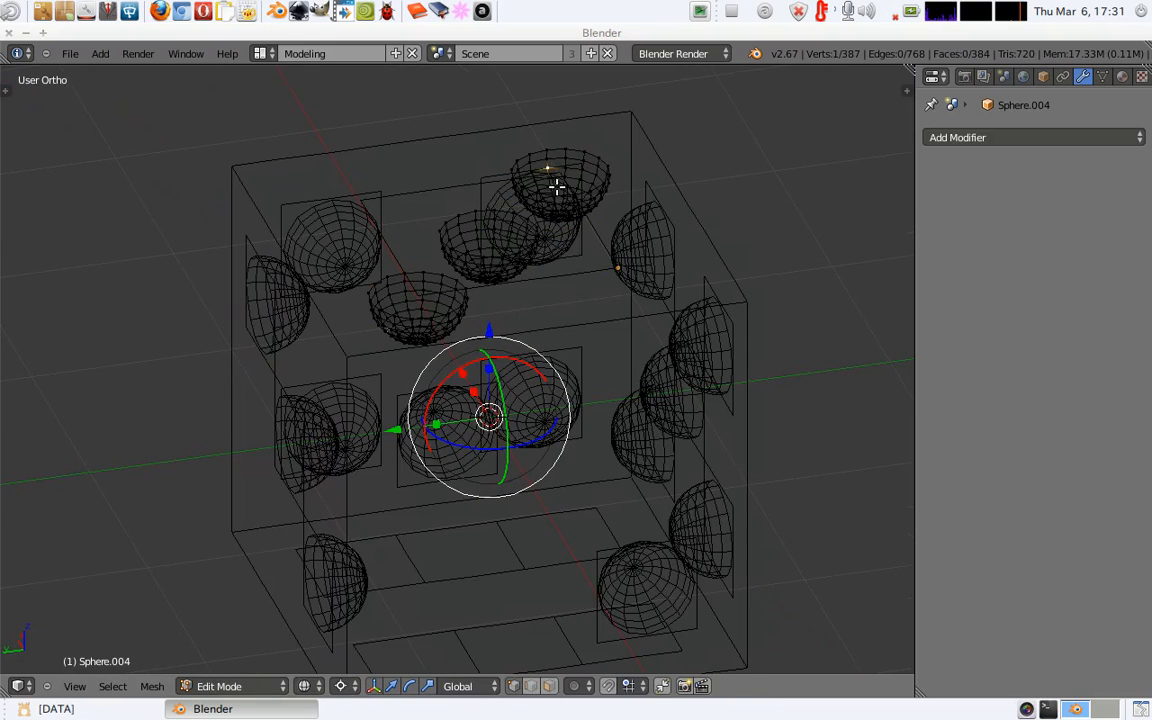
{"action": "key", "text": "z"}
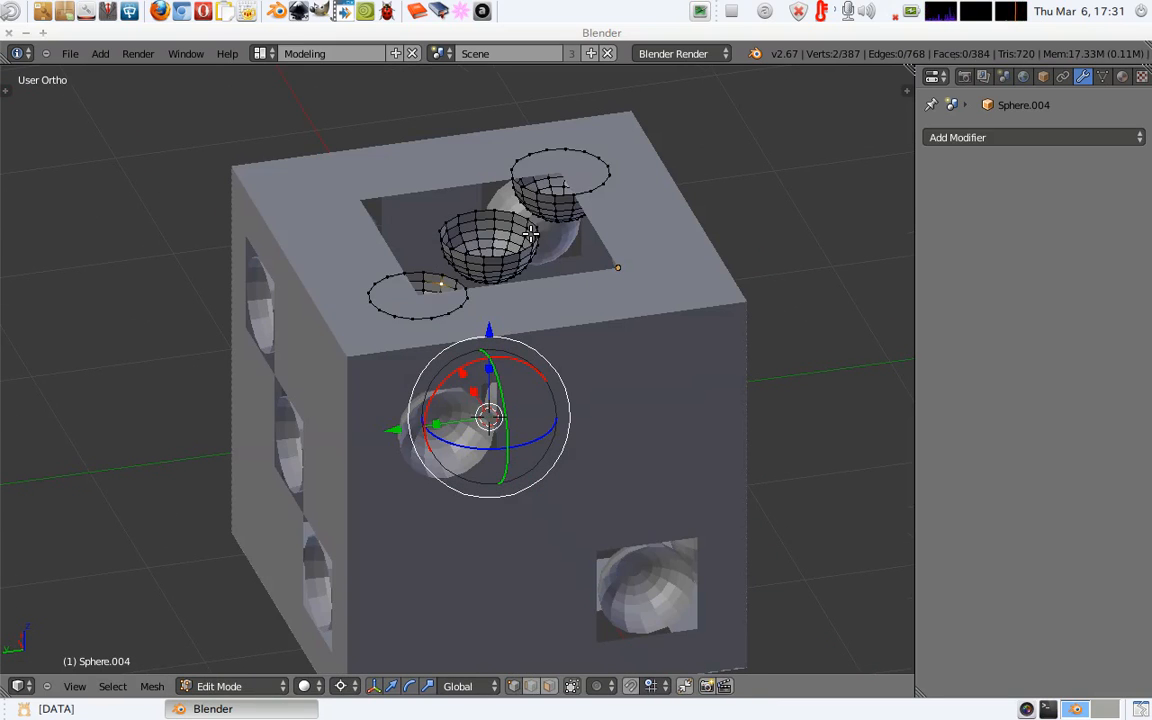
{"action": "key", "text": "ctrl+l"}
{"action": "key", "text": "x"}
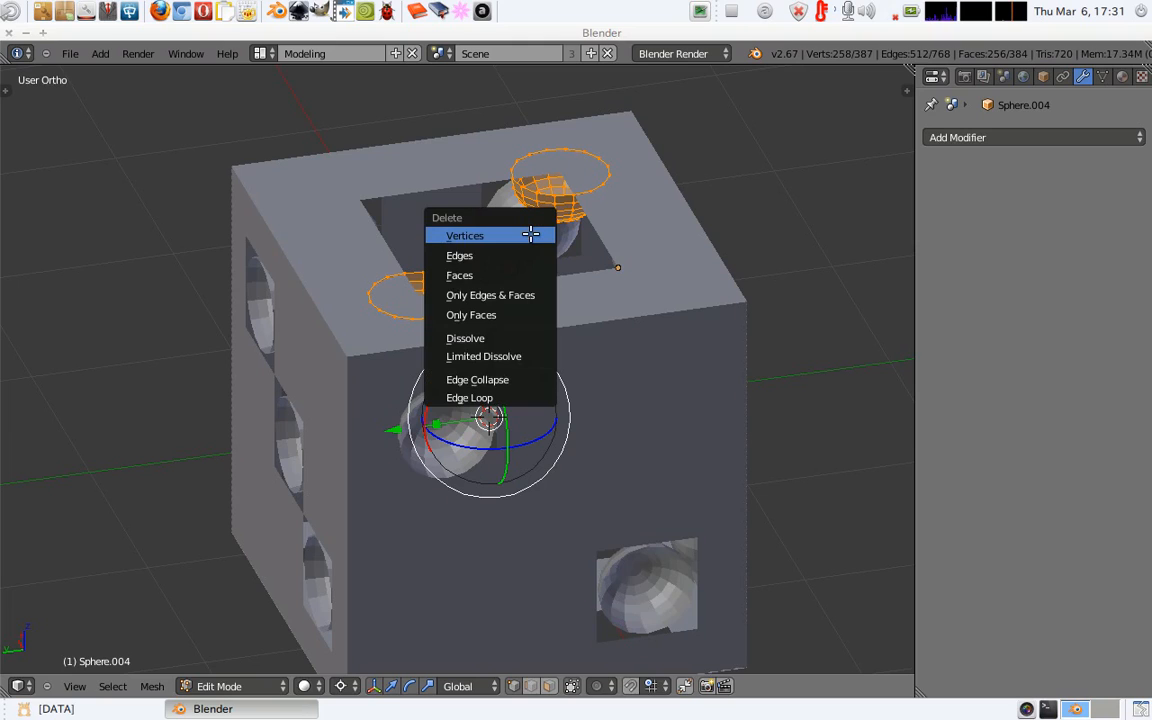
{"action": "left_click", "coordinate": [530, 234]}
{"action": "key", "text": "Tab"}
Select the rim edge loop of the top hemisphere in Edit Mode and snap the 3D cursor to its centre.
{"action": "mouse_move", "coordinate": [527, 230]}
{"action": "middle_mouse_down", "text": "shift"}
{"action": "mouse_move", "coordinate": [530, 288]}
{"action": "mouse_move", "coordinate": [543, 224]}
{"action": "mouse_move", "coordinate": [530, 237]}
{"action": "middle_mouse_up", "text": "shift"}
{"action": "scroll", "coordinate": [502, 245], "scroll_direction": "up", "scroll_amount": 3}
{"action": "key", "text": "Tab"}
{"action": "middle_click_drag", "start_coordinate": [520, 194], "coordinate": [515, 240]}
{"action": "key", "text": "Tab"}
{"action": "middle_click_drag", "start_coordinate": [481, 356], "coordinate": [519, 352]}
{"action": "key", "text": "Tab"}
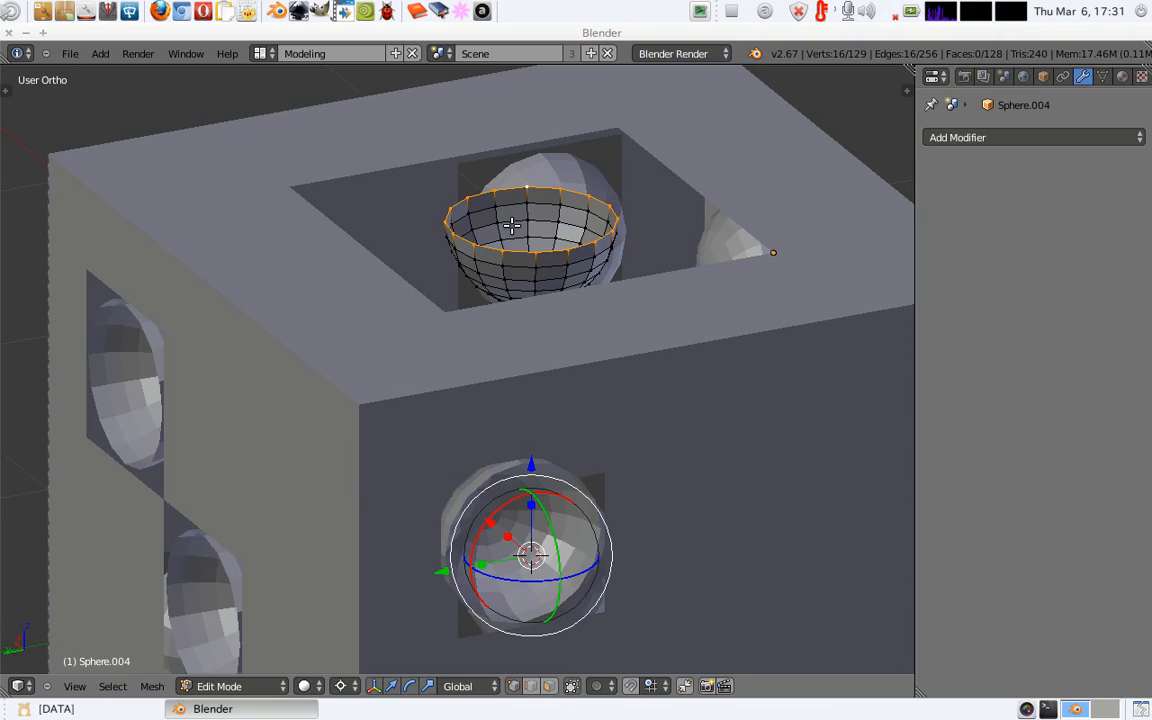
{"action": "key", "text": "a"}
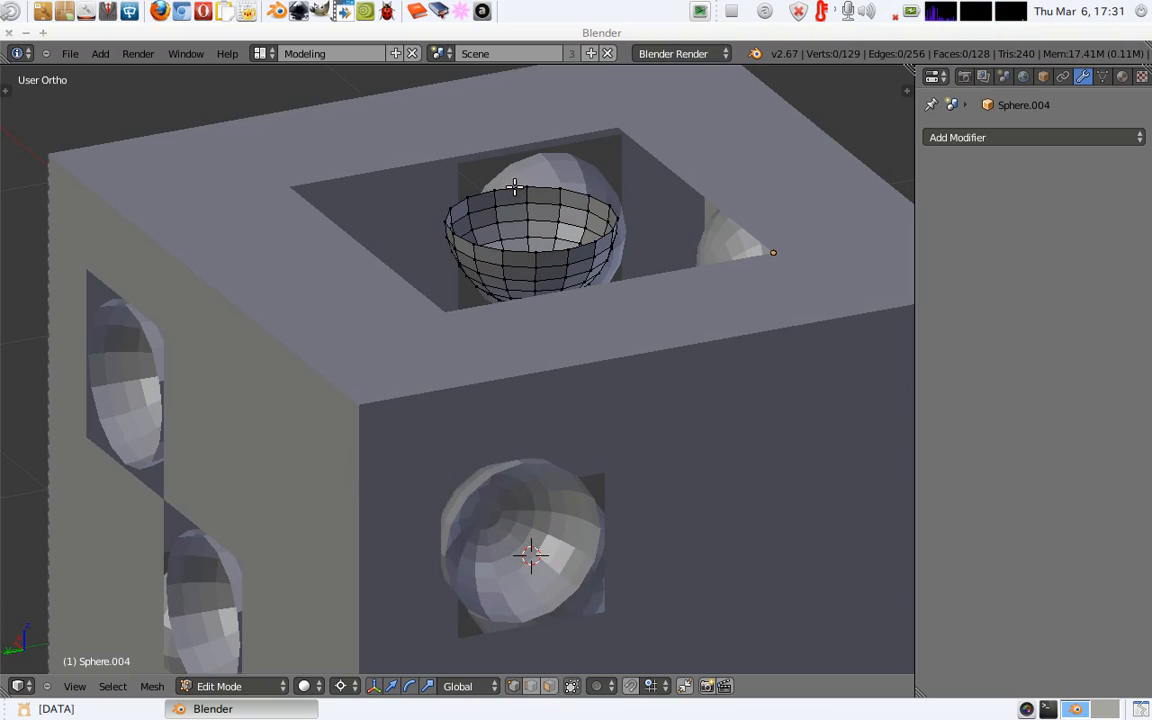
{"action": "right_click", "coordinate": [513, 187], "text": "alt"}
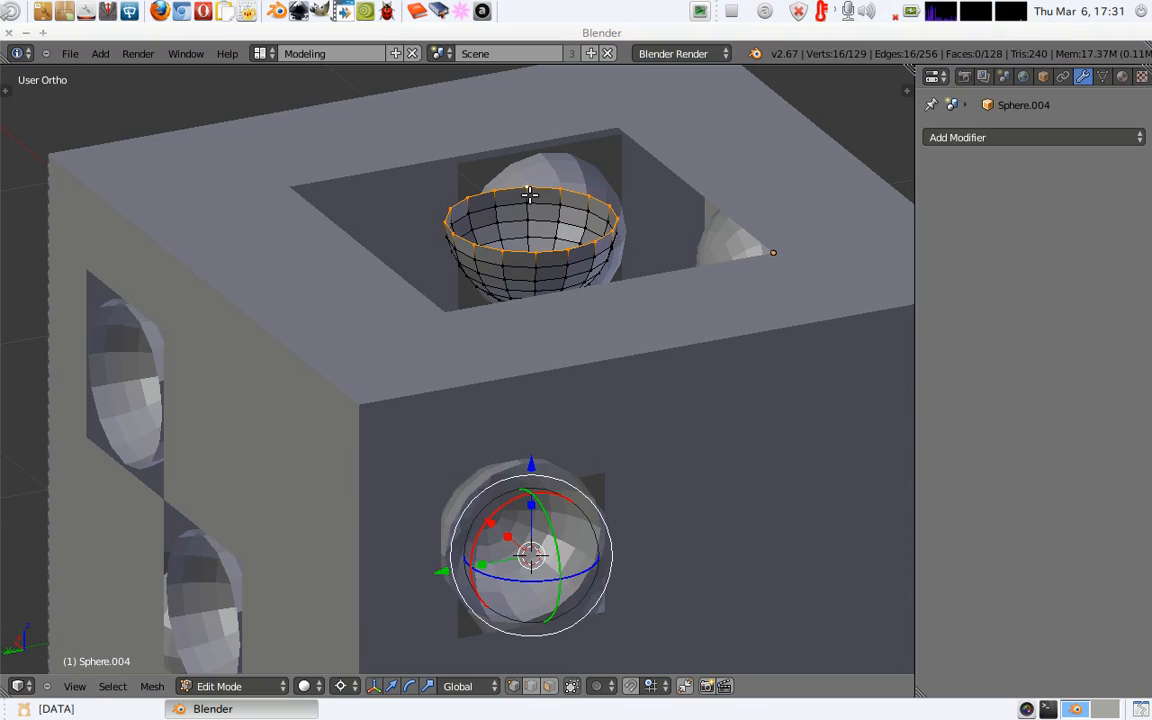
{"action": "key", "text": "shift+s"}
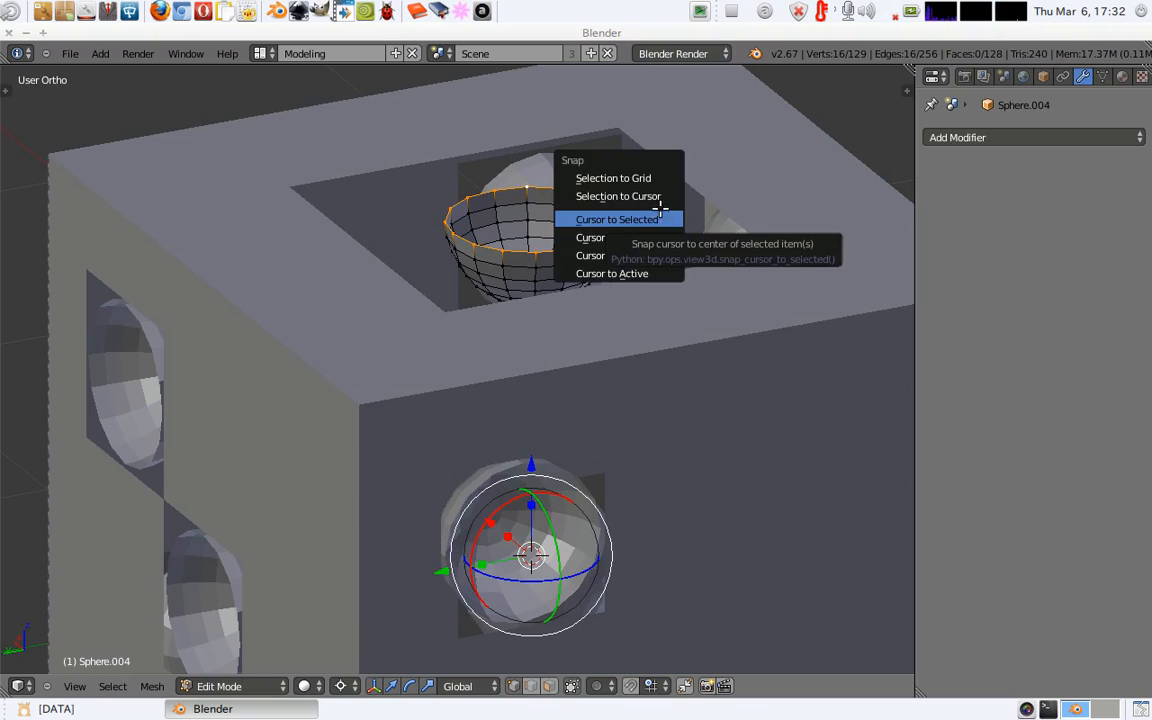
{"action": "left_click", "coordinate": [638, 219]}
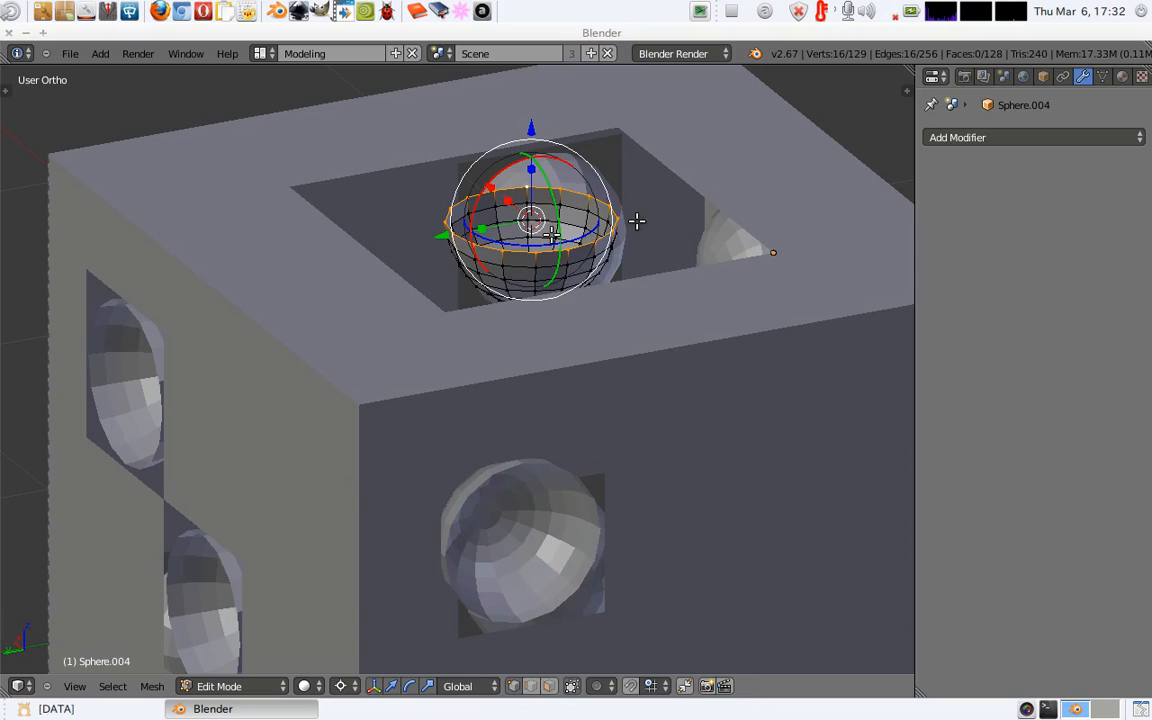
Scale the top hemisphere up uniformly in Object Mode about the 3D cursor to span the large square opening.
{"action": "key", "text": "Tab"}
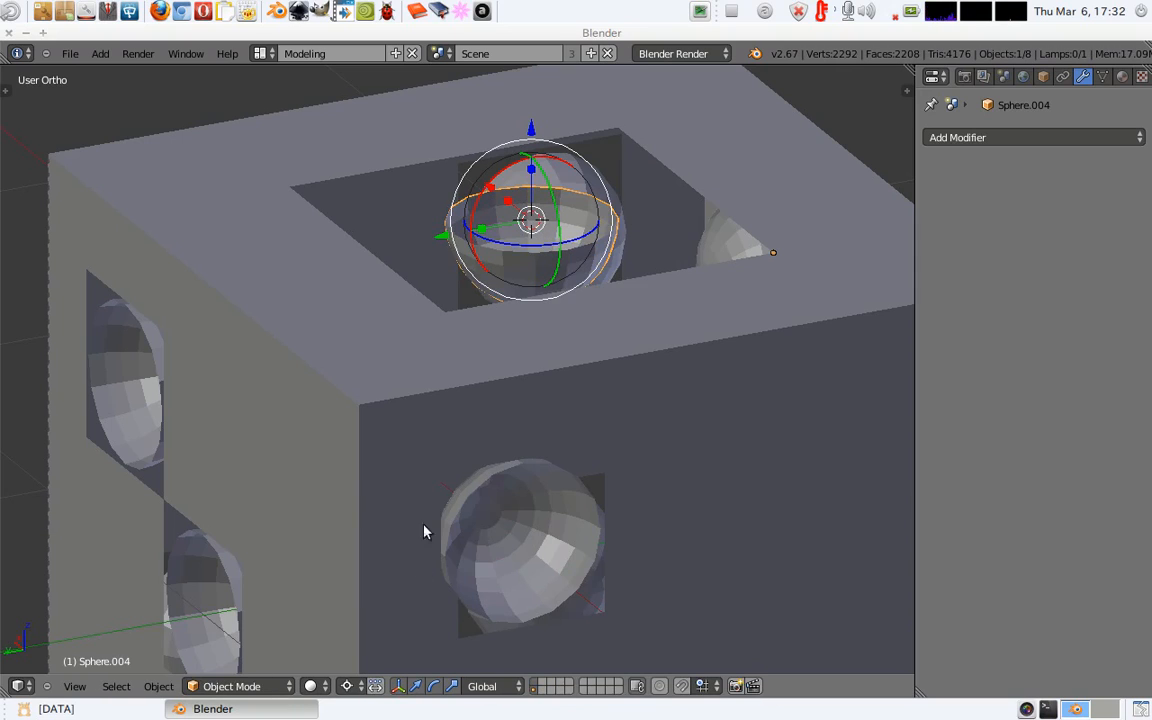
{"action": "key", "text": "s"}
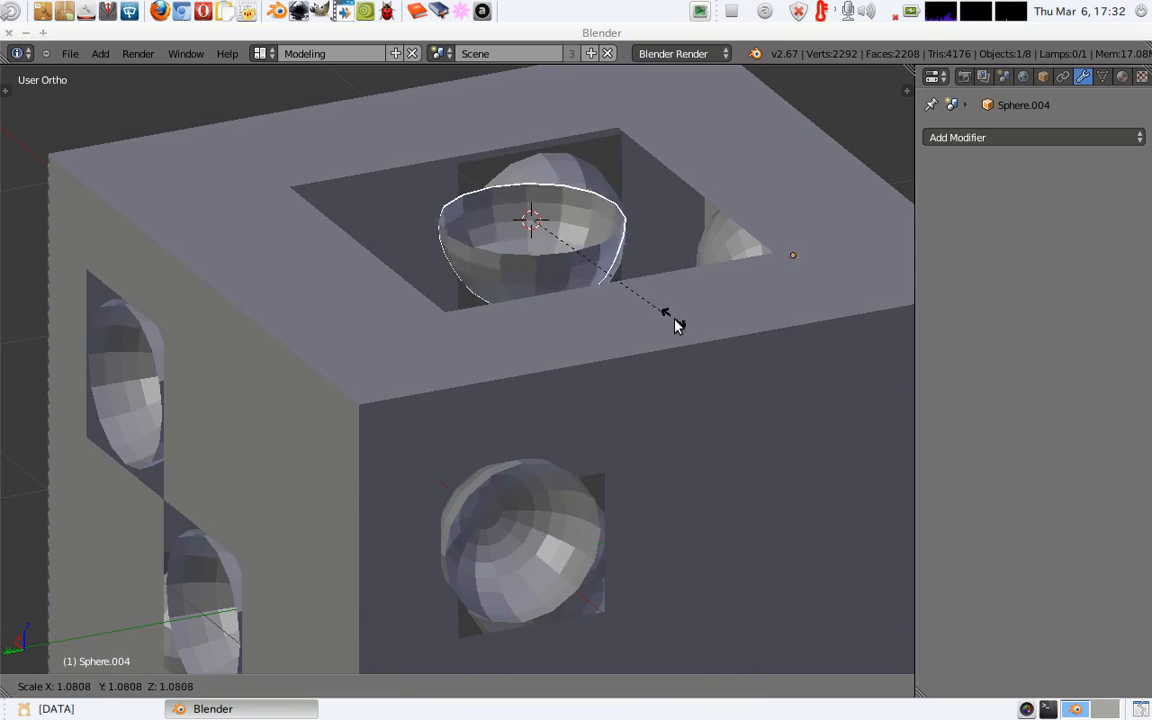
{"action": "left_click", "coordinate": [752, 421]}
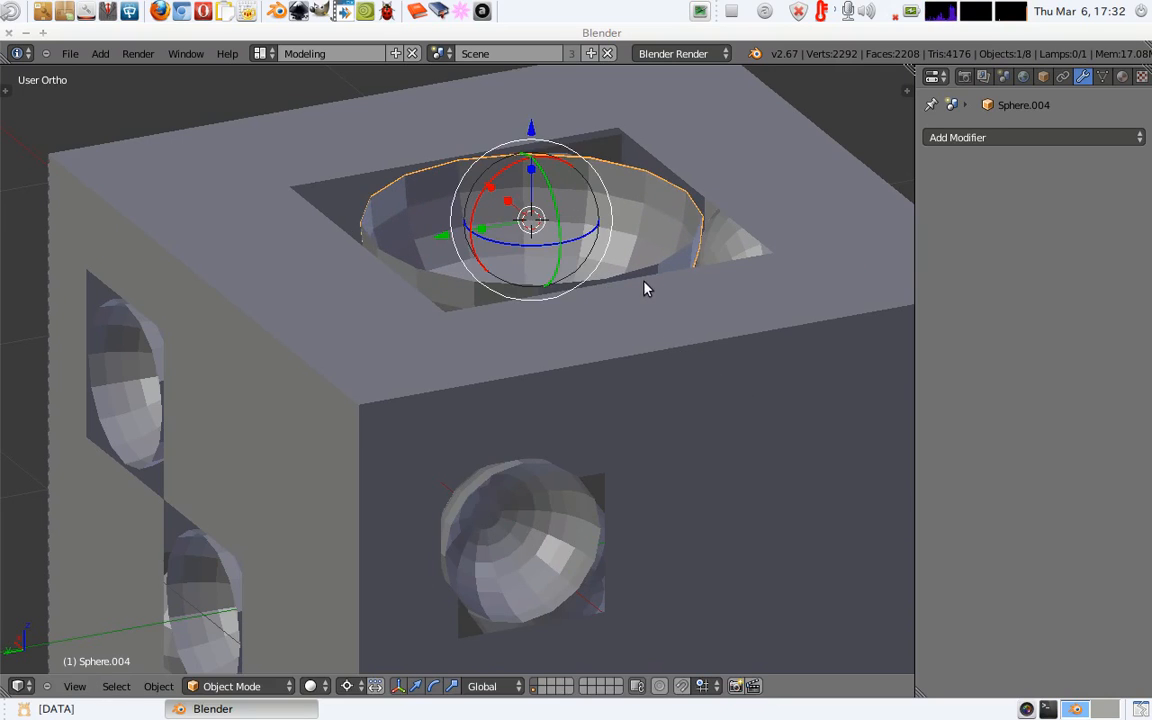
{"action": "middle_click_drag", "start_coordinate": [640, 288], "coordinate": [598, 277]}
{"action": "scroll", "coordinate": [597, 277], "scroll_direction": "down", "scroll_amount": 3}
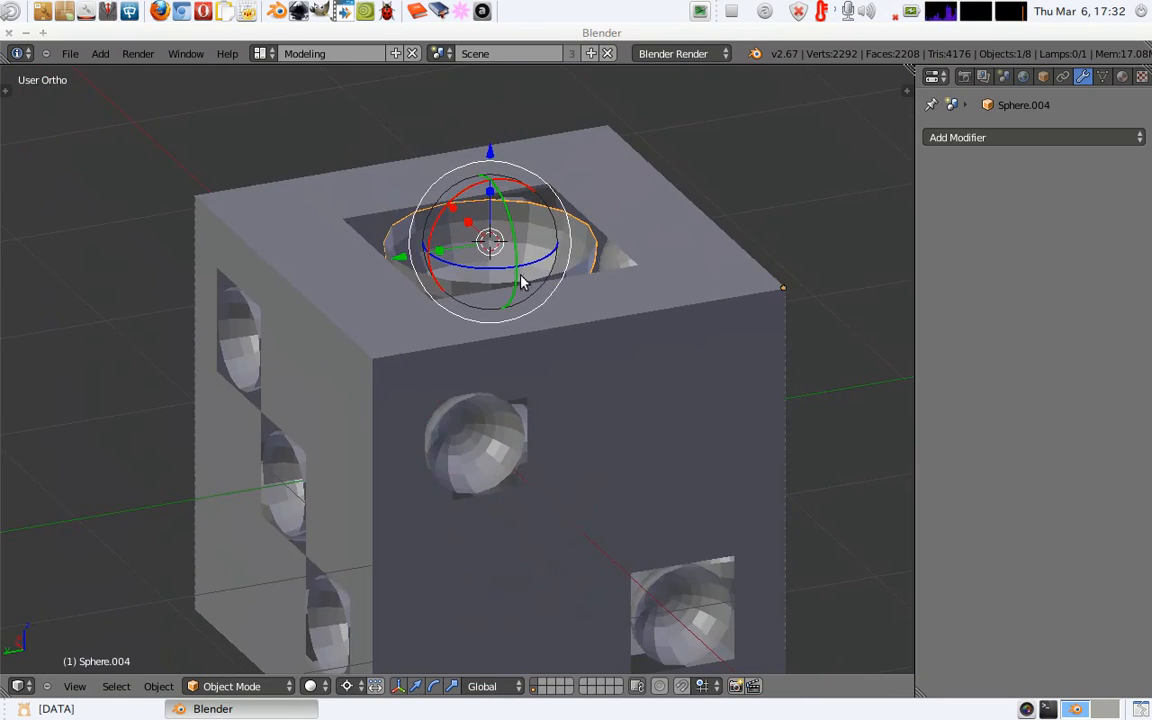
Select the cube, snap the 3D cursor to the centre of its whole mesh in Edit Mode, and return to Object Mode.
{"action": "key", "text": "z"}
{"action": "right_click", "coordinate": [590, 310]}
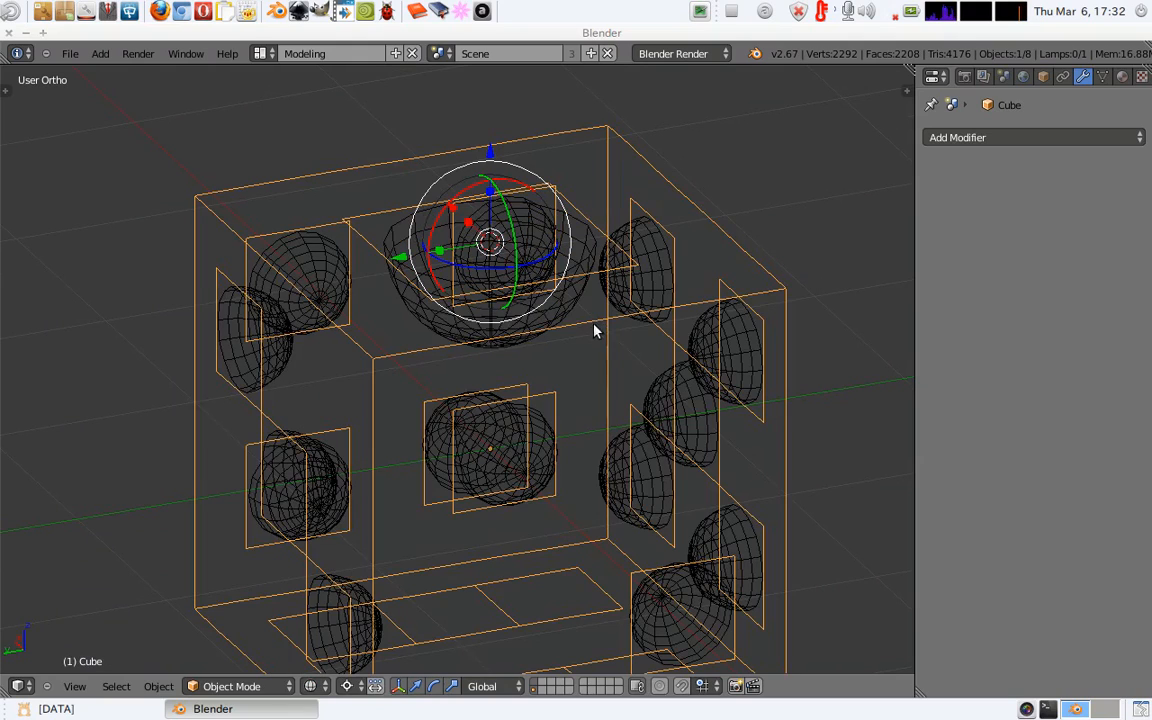
{"action": "middle_click_drag", "start_coordinate": [458, 496], "coordinate": [512, 499]}
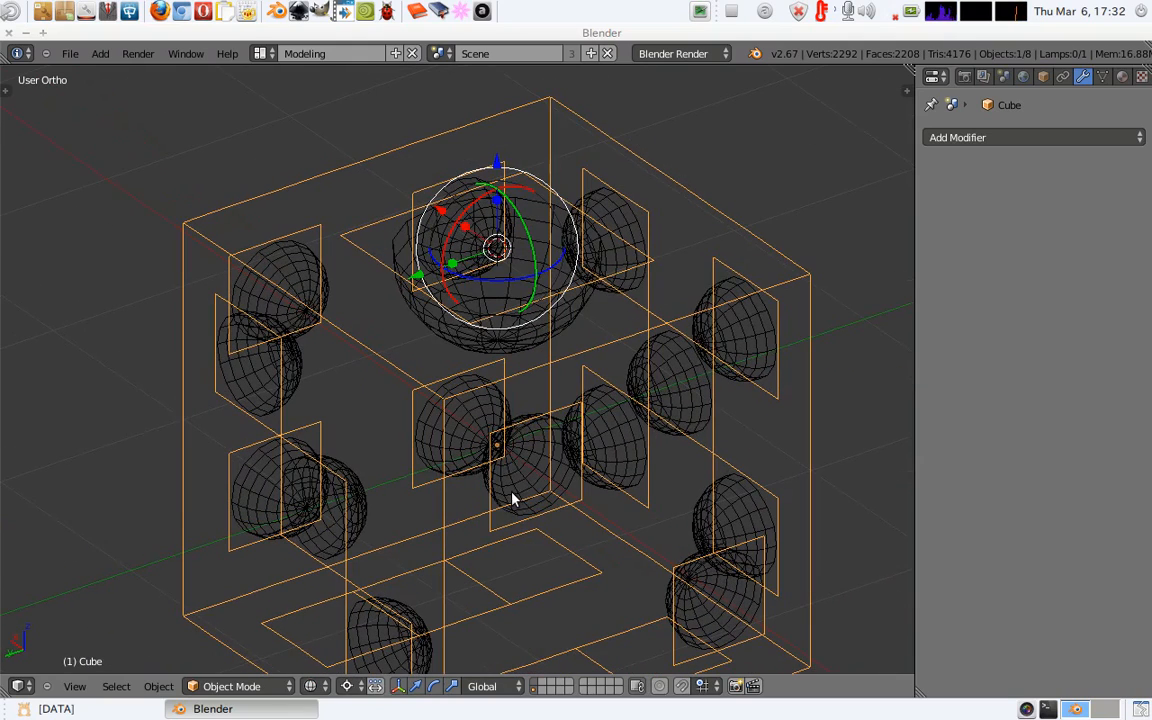
{"action": "key", "text": "Tab"}
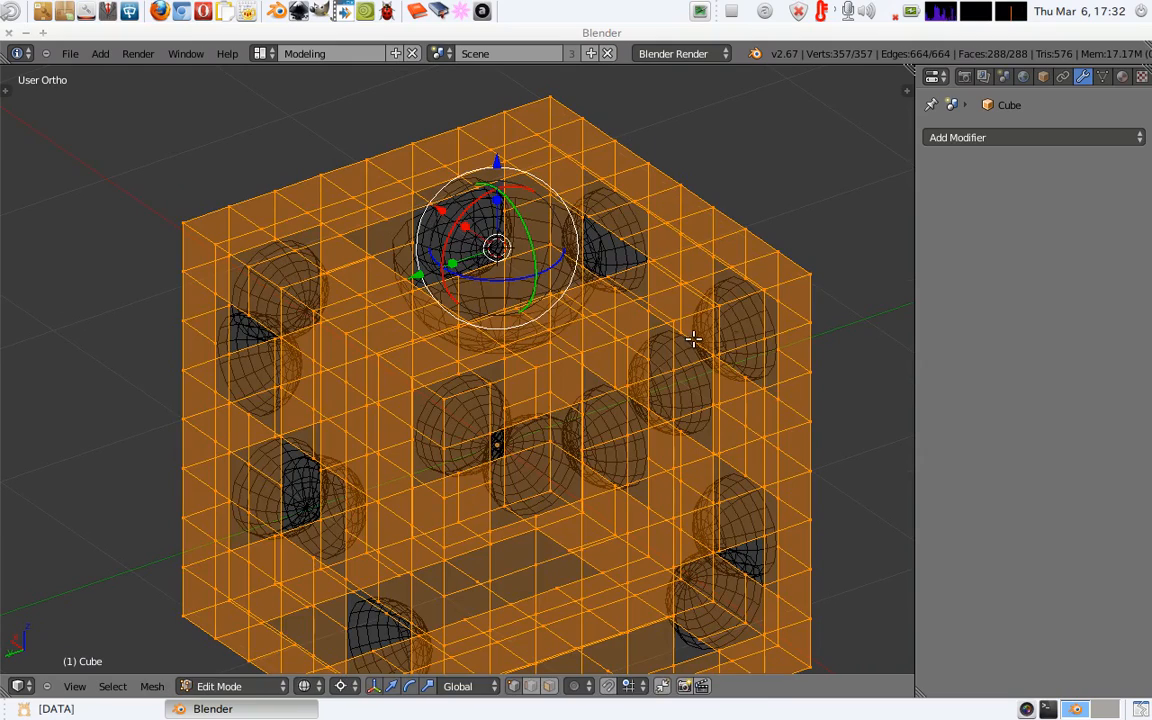
{"action": "key", "text": "shift+s"}
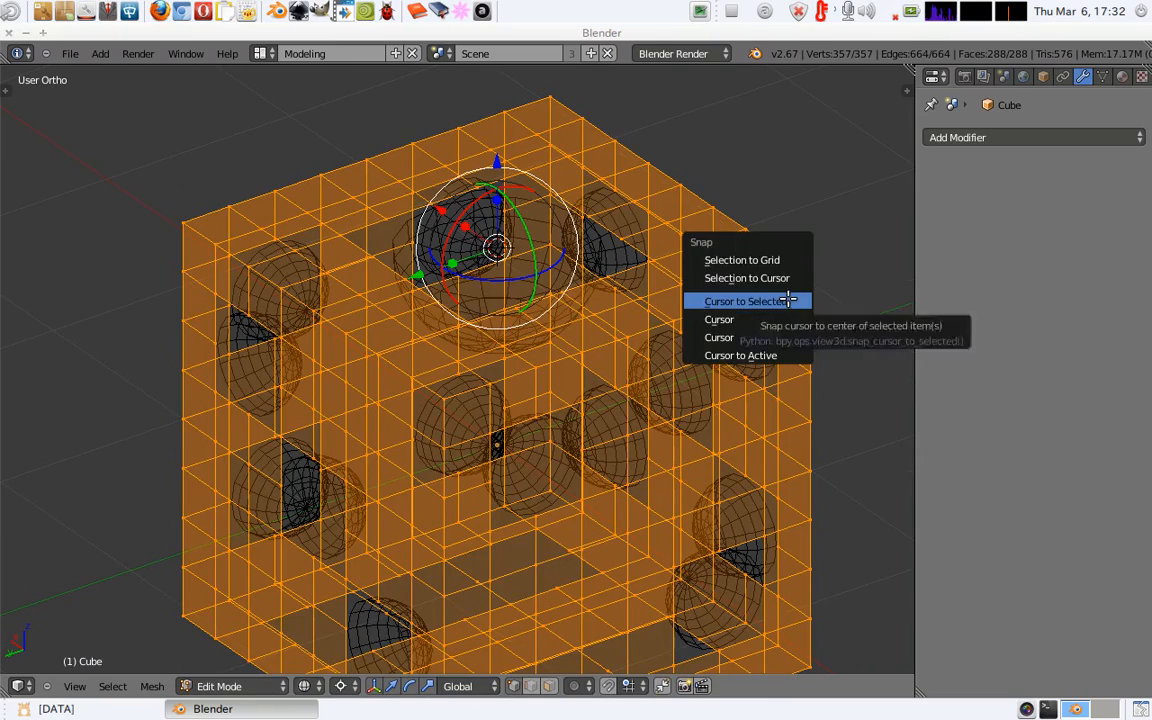
{"action": "left_click", "coordinate": [788, 300]}
{"action": "key", "text": "Tab"}
Select the five-hemisphere object on the cube's side face and duplicate it in place.
{"action": "middle_click_drag", "start_coordinate": [591, 368], "coordinate": [535, 309]}
{"action": "key", "text": "a"}
{"action": "right_click", "coordinate": [566, 373]}
{"action": "key", "text": "z"}
{"action": "mouse_move", "coordinate": [632, 363]}
{"action": "middle_mouse_down"}
{"action": "mouse_move", "coordinate": [509, 347]}
{"action": "mouse_move", "coordinate": [622, 386]}
{"action": "middle_mouse_up"}
{"action": "key", "text": "z"}
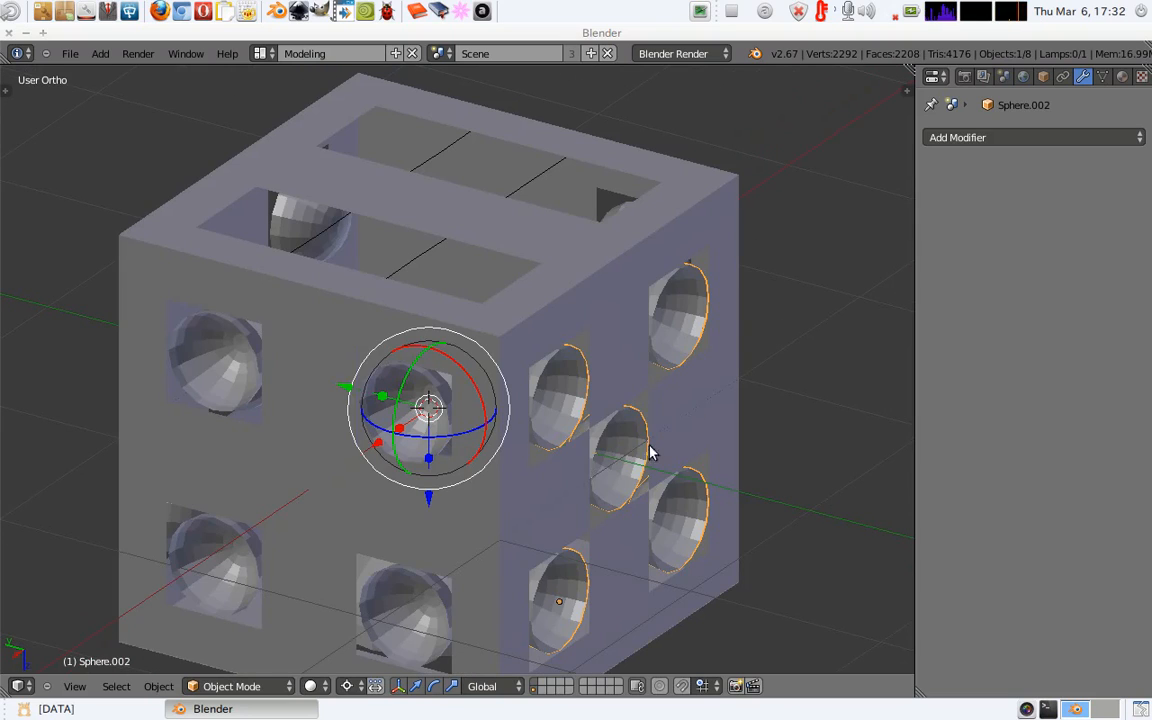
{"action": "key", "text": "z"}
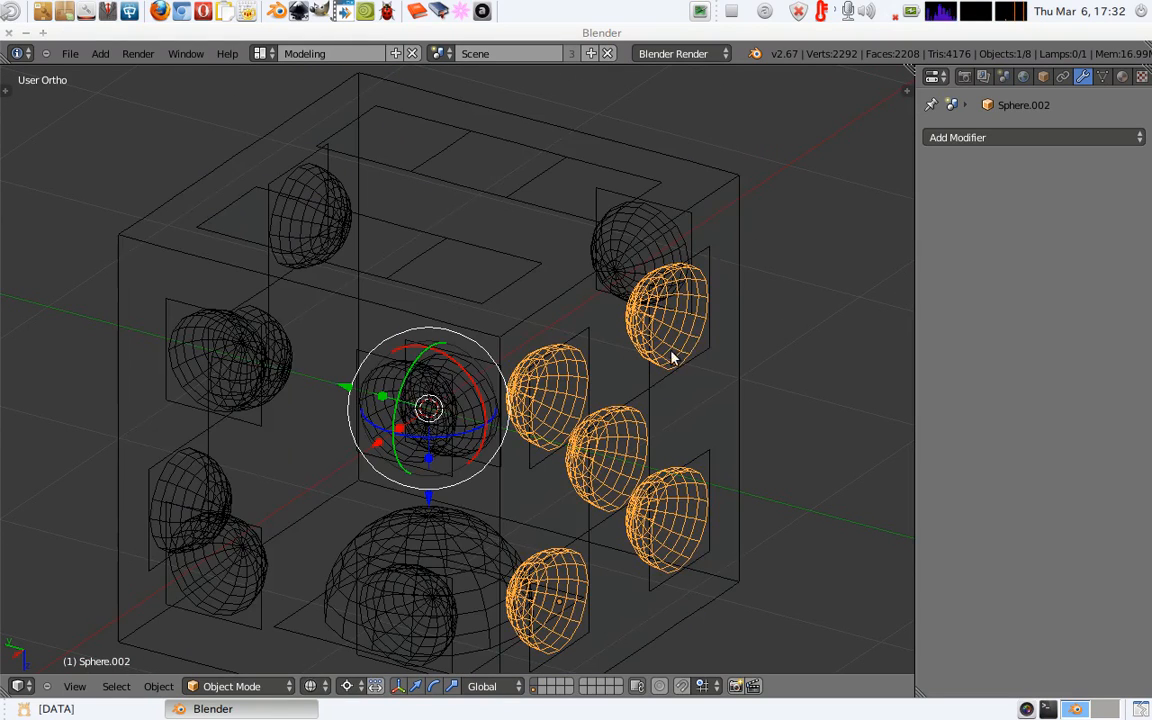
{"action": "key", "text": "shift+d"}
{"action": "key", "text": "Escape"}
{"action": "key", "text": "z"}
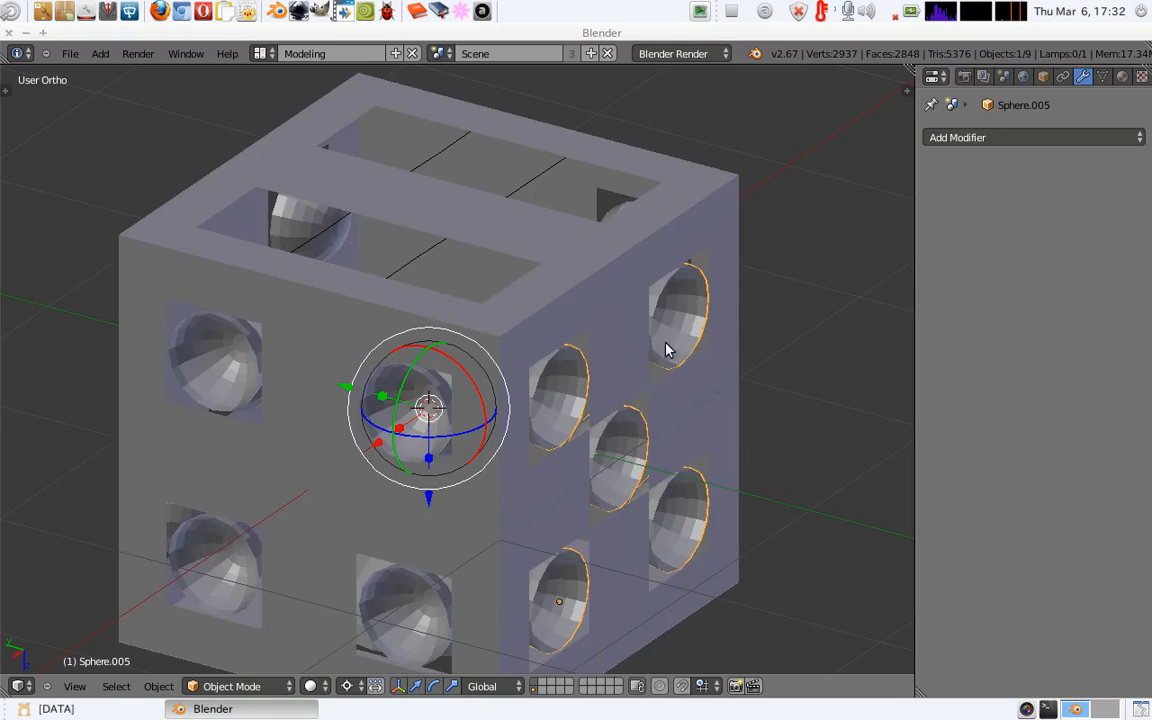
Rotate the five-hemisphere copy 90 degrees about the global X axis onto the face with the two long openings.
{"action": "middle_click_drag", "start_coordinate": [558, 366], "coordinate": [556, 368]}
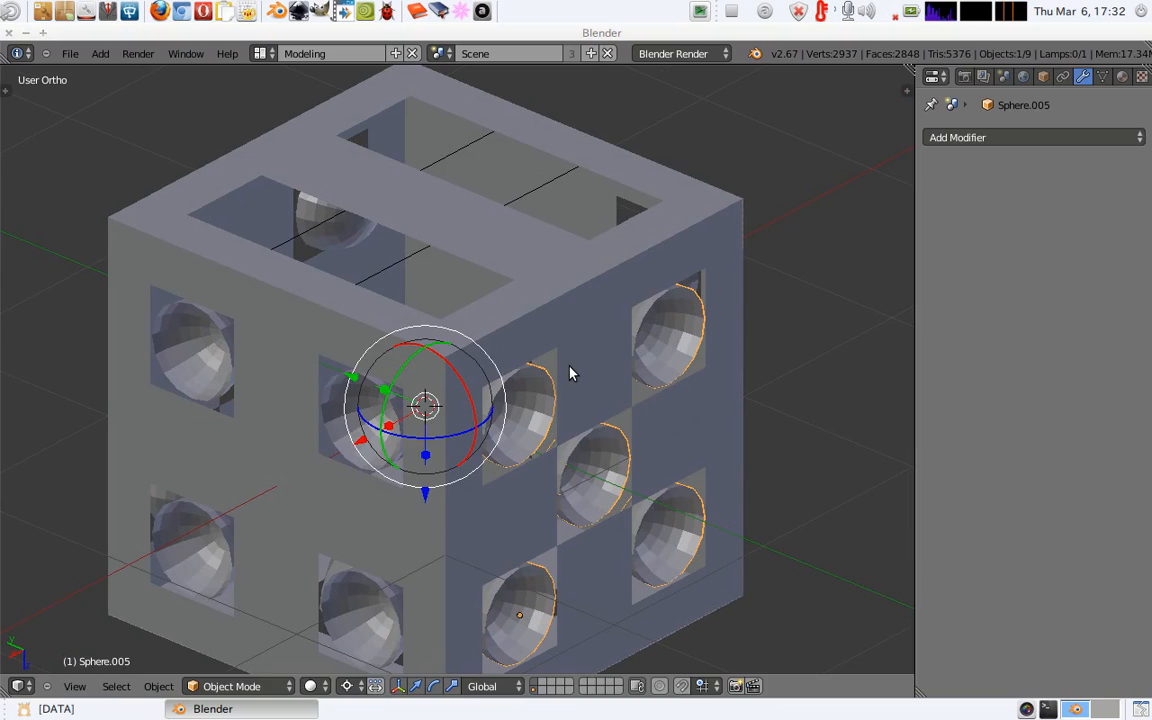
{"action": "key", "text": "r"}
{"action": "type", "text": "x"}
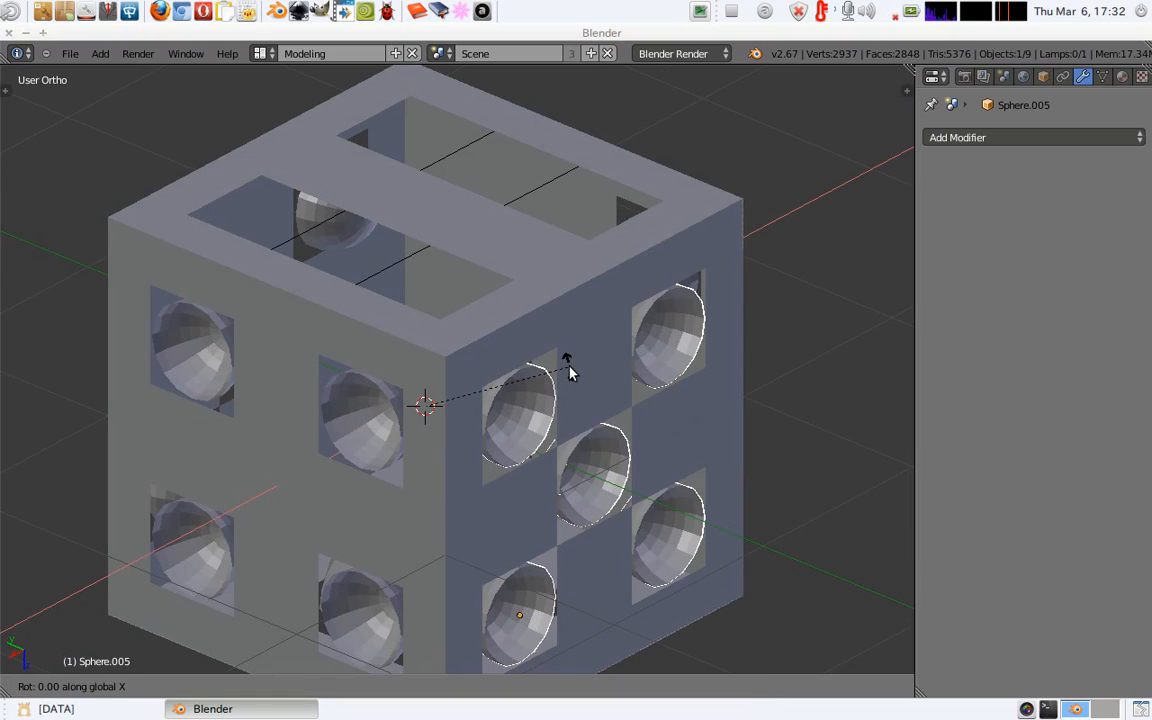
{"action": "type", "text": "-90-"}
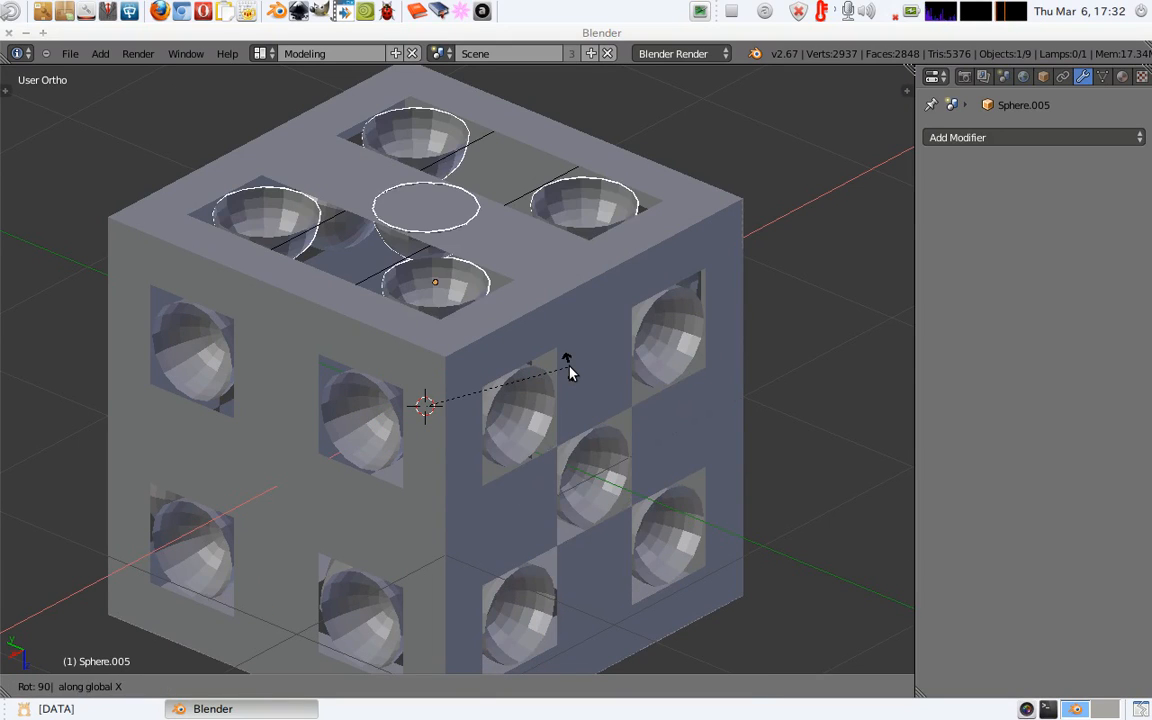
{"action": "key", "text": "Return"}
{"action": "scroll", "coordinate": [440, 300], "scroll_direction": "up", "scroll_amount": 3}
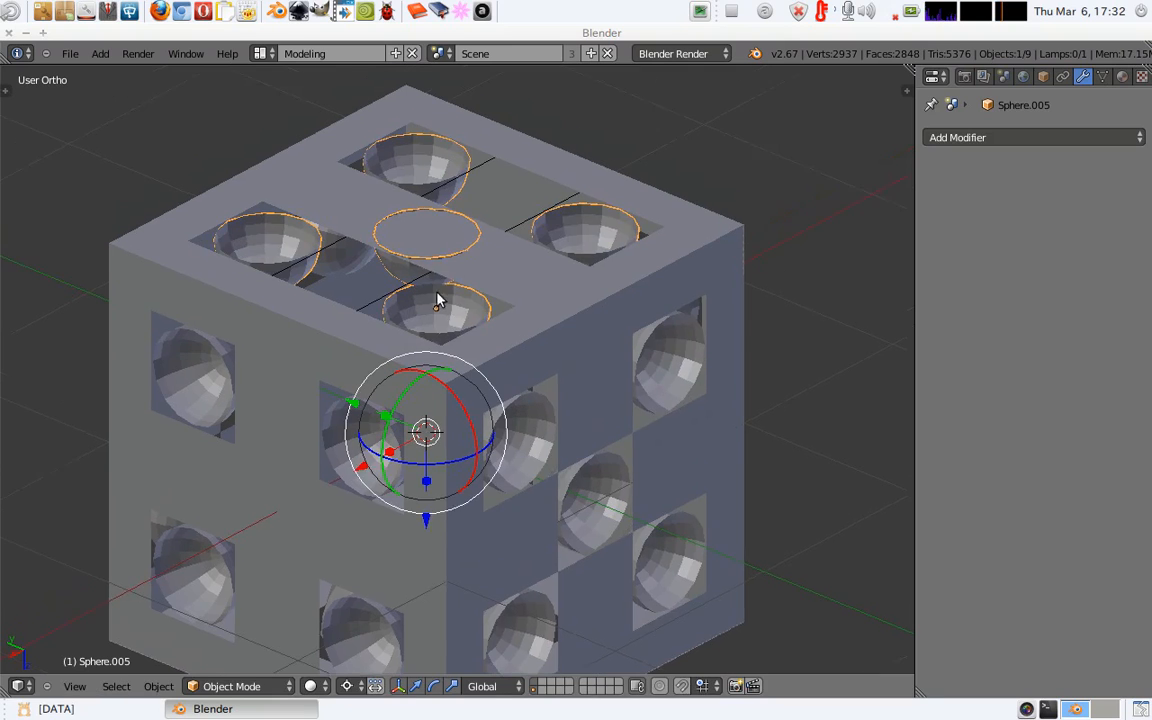
{"action": "key", "text": "z"}
{"action": "key", "text": "z"}
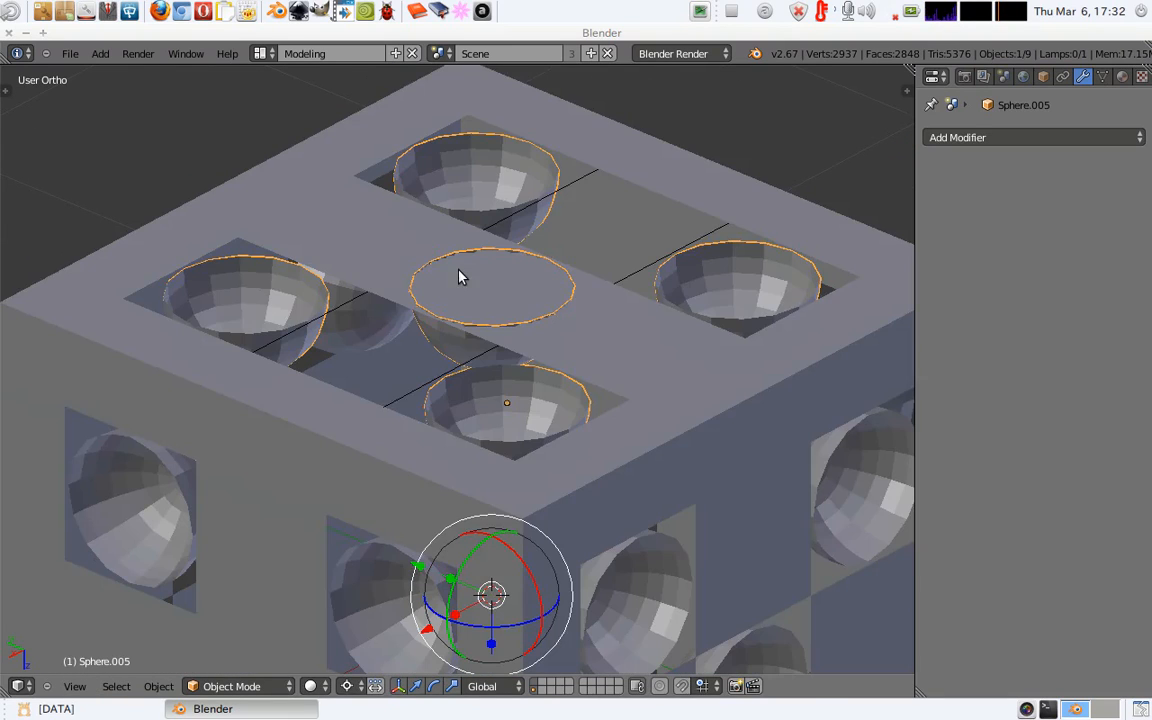
{"action": "scroll", "coordinate": [470, 249], "scroll_direction": "up", "scroll_amount": 1}
{"action": "middle_click_drag", "start_coordinate": [470, 249], "coordinate": [429, 311]}
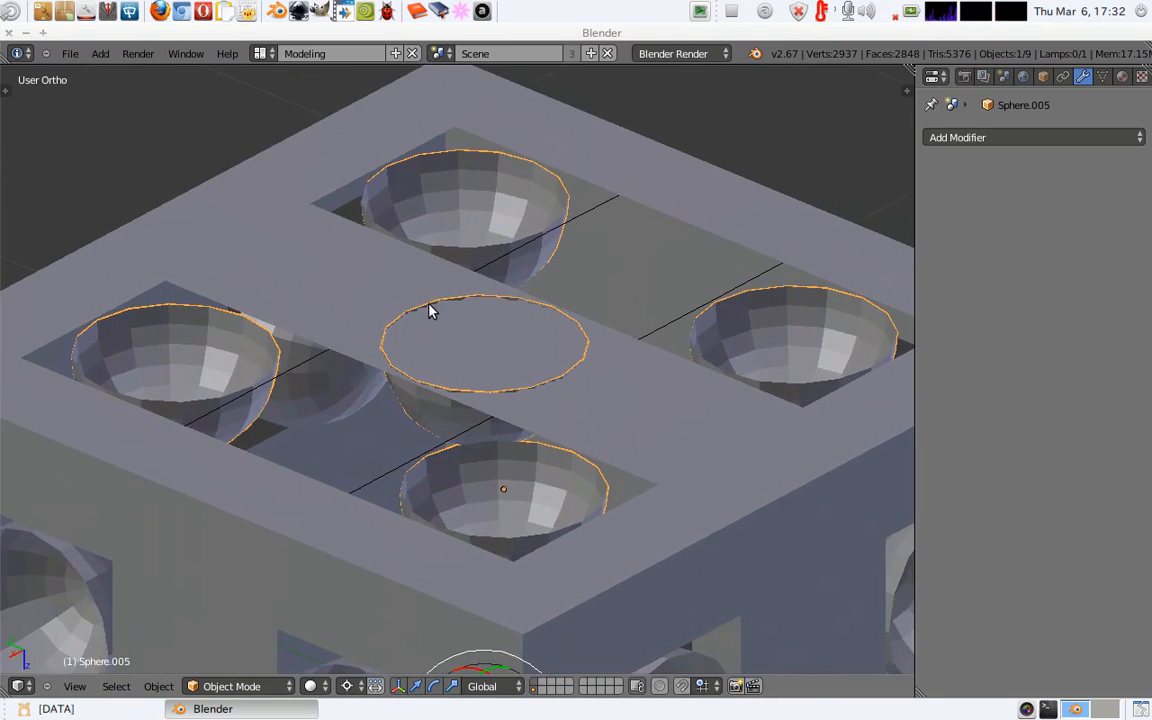
{"action": "key", "text": "z"}
{"action": "key", "text": "z"}
{"action": "key", "text": "Tab"}
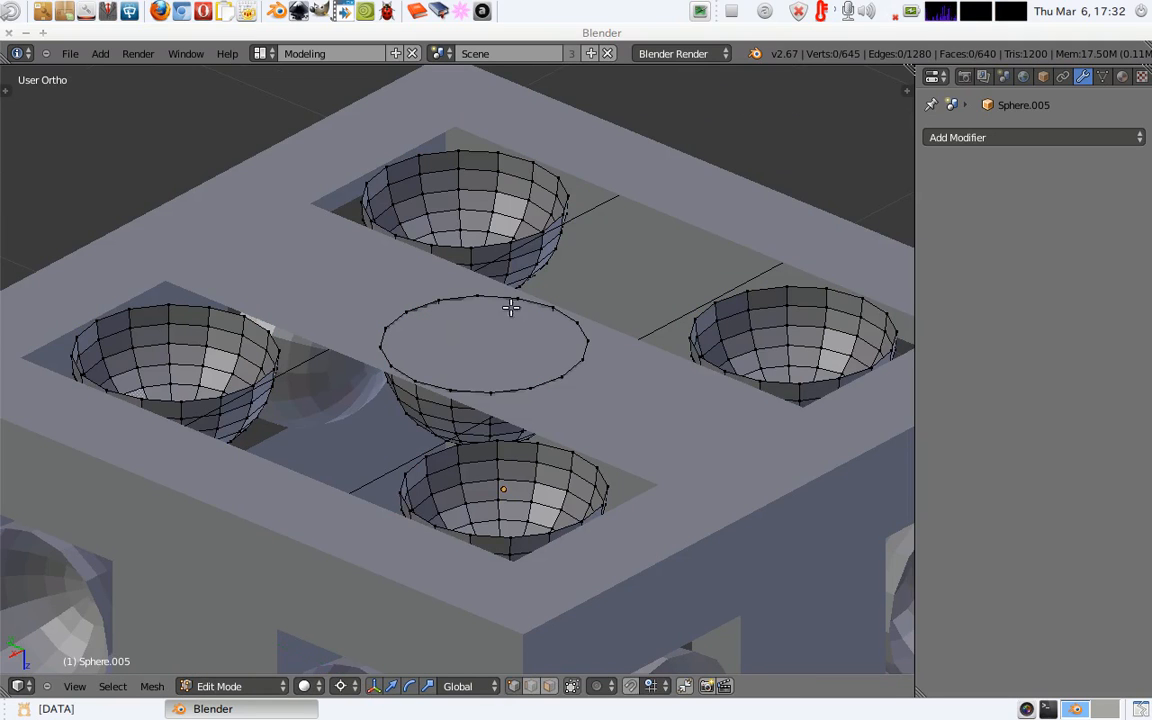
{"action": "key", "text": "Tab"}
{"action": "key", "text": "a"}
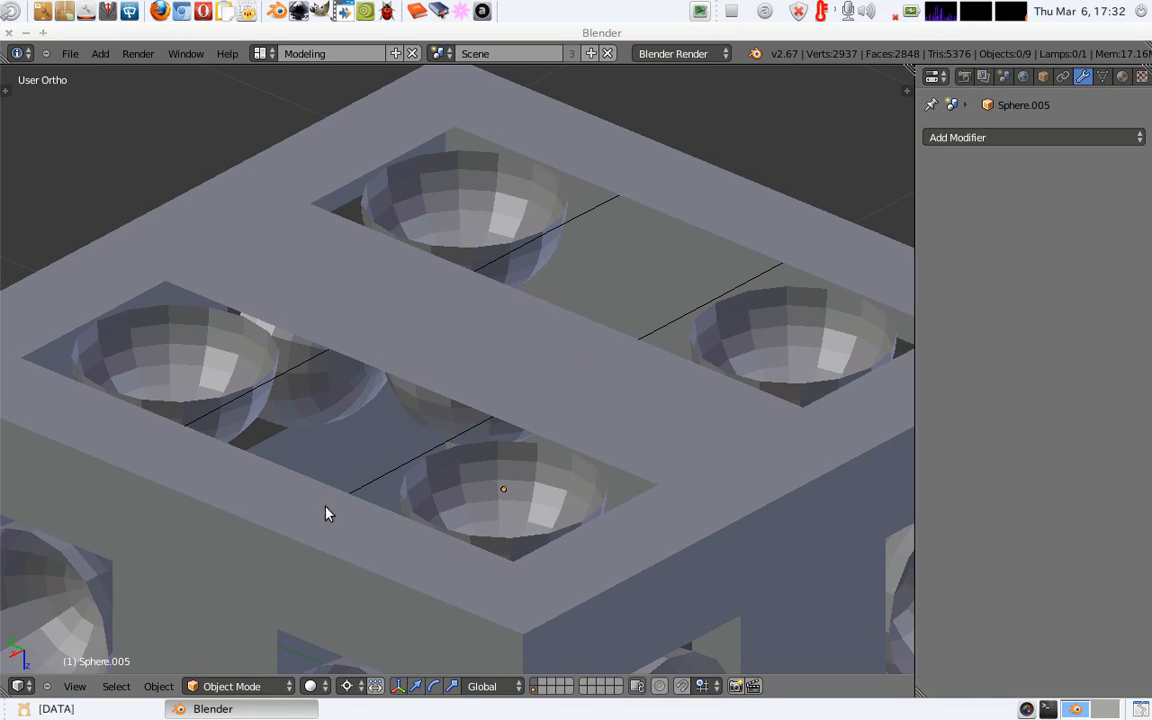
{"action": "key", "text": "z"}
{"action": "right_click", "coordinate": [406, 391]}
{"action": "key", "text": "Tab"}
{"action": "key", "text": "z"}
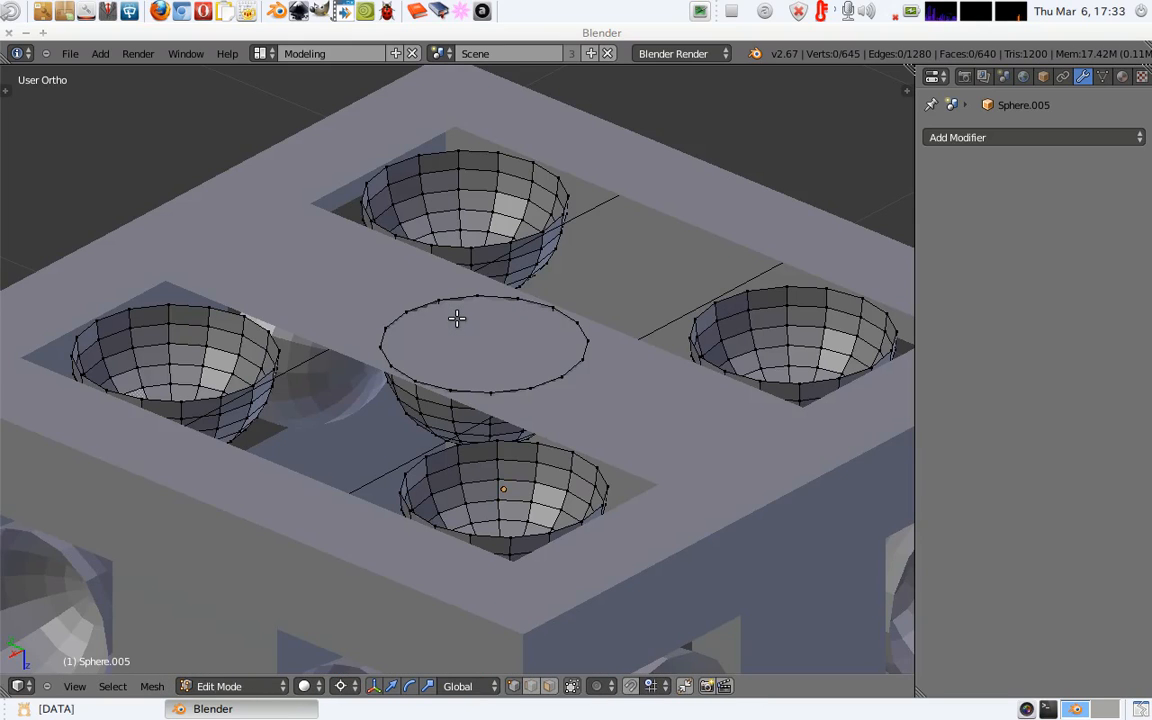
{"action": "key", "text": "Tab"}
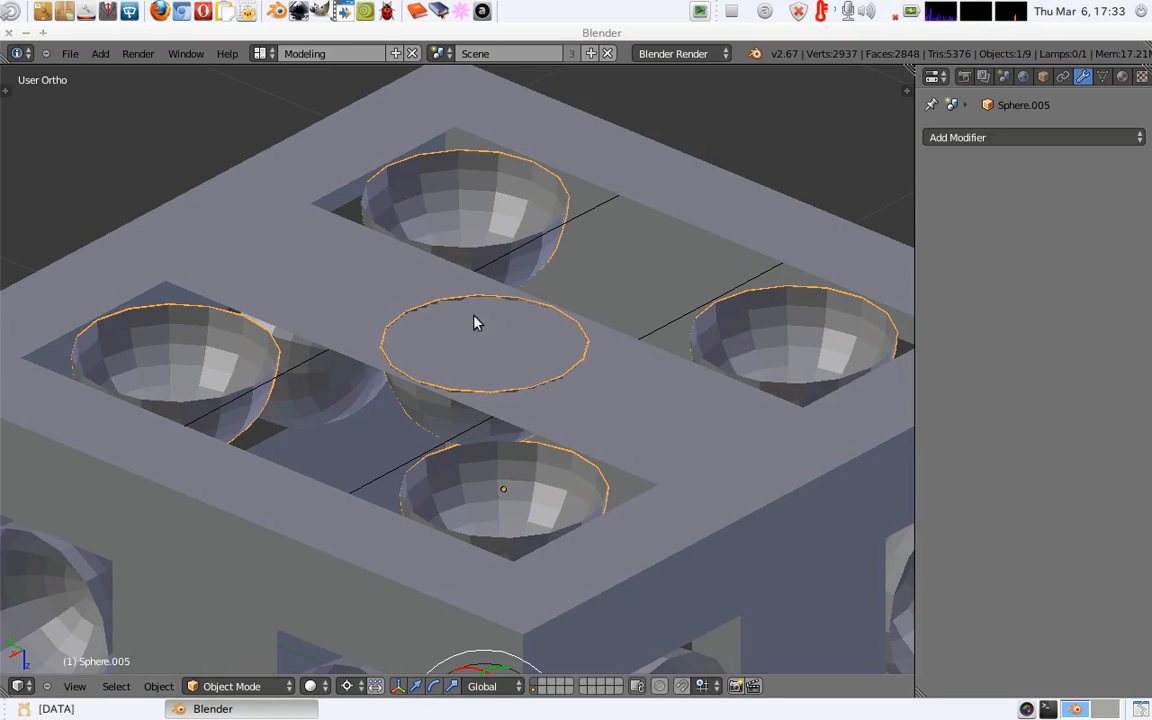
Select the middle hemisphere of the rotated copy by linked selection in Edit Mode and separate it into its own object.
{"action": "key", "text": "Tab"}
{"action": "key", "text": "z"}
{"action": "right_click", "coordinate": [521, 305]}
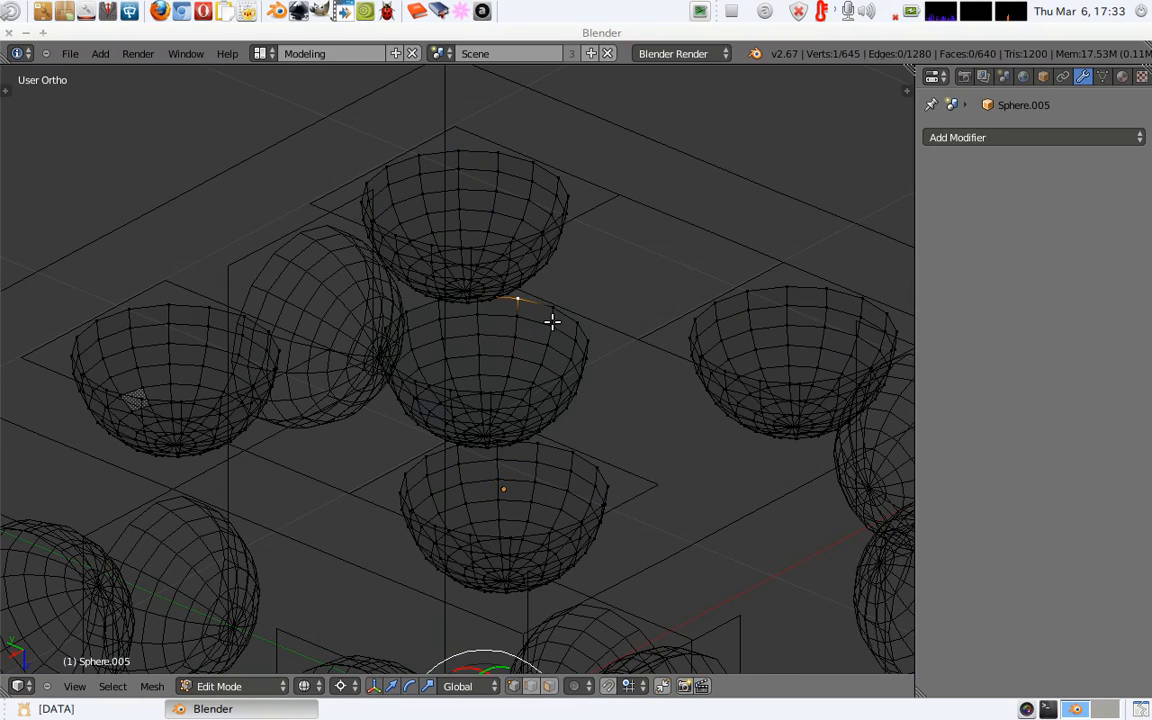
{"action": "key", "text": "ctrl+l"}
{"action": "key", "text": "z"}
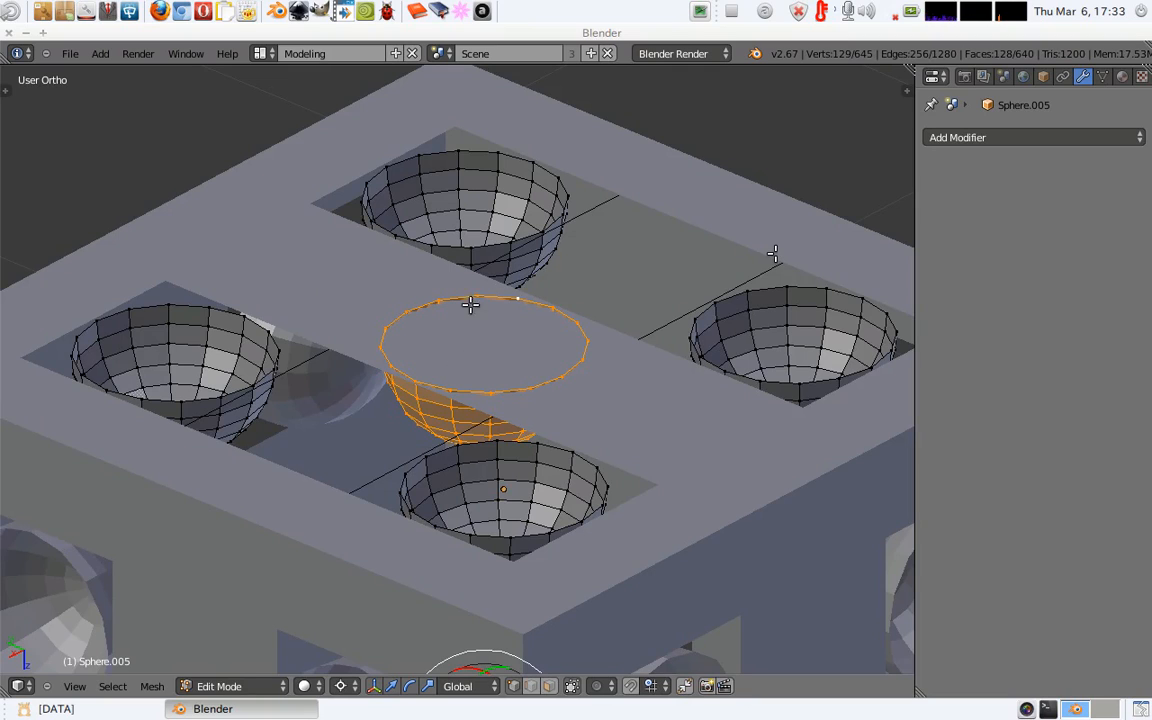
{"action": "key", "text": "p"}
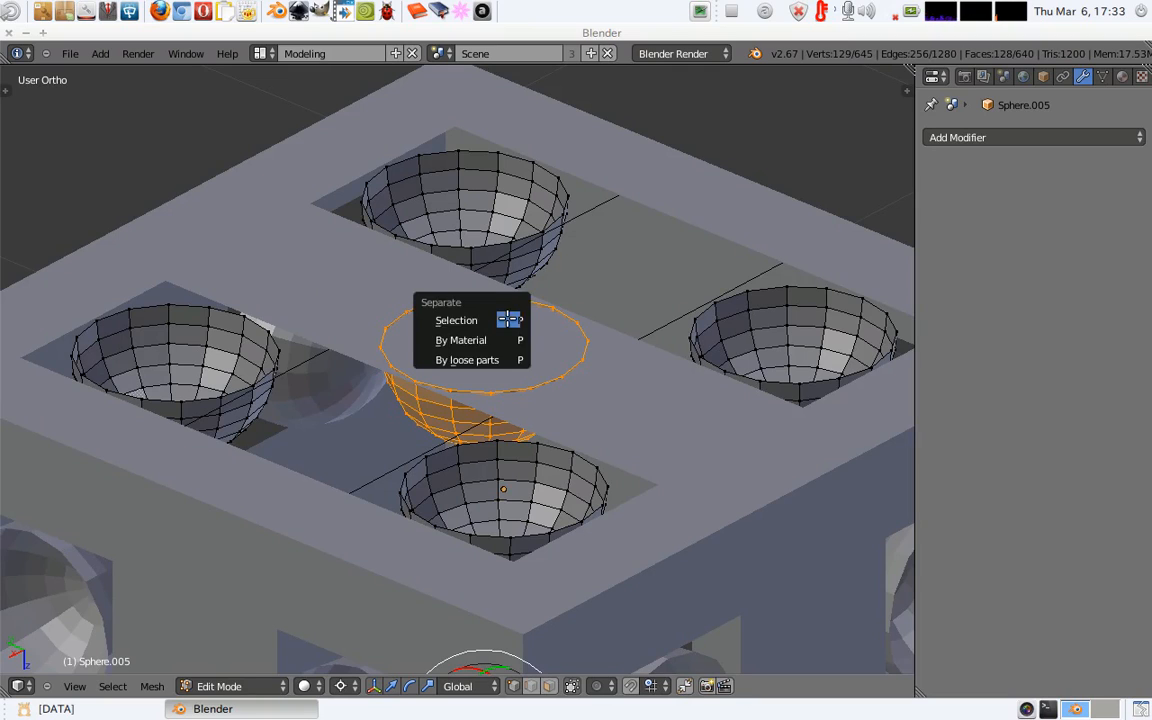
{"action": "left_click", "coordinate": [508, 318]}
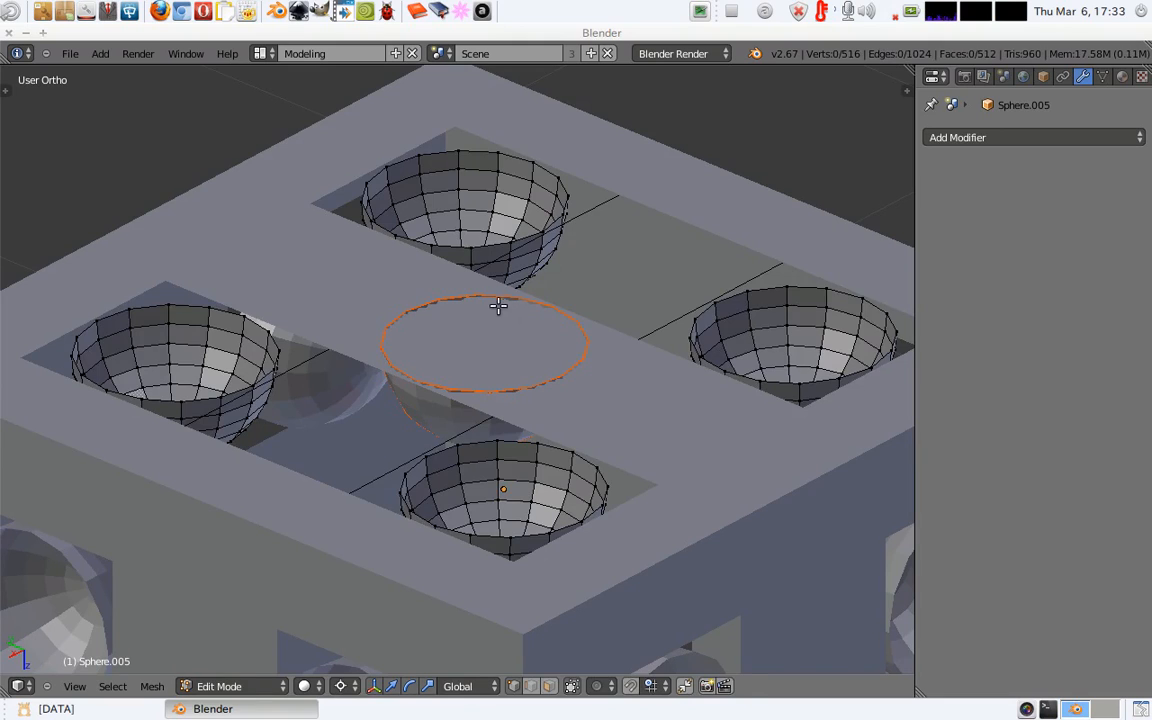
Leave Edit Mode and make the separated middle hemisphere the active object.
{"action": "key", "text": "Tab"}
{"action": "key", "text": "z"}
{"action": "right_click", "coordinate": [513, 322]}
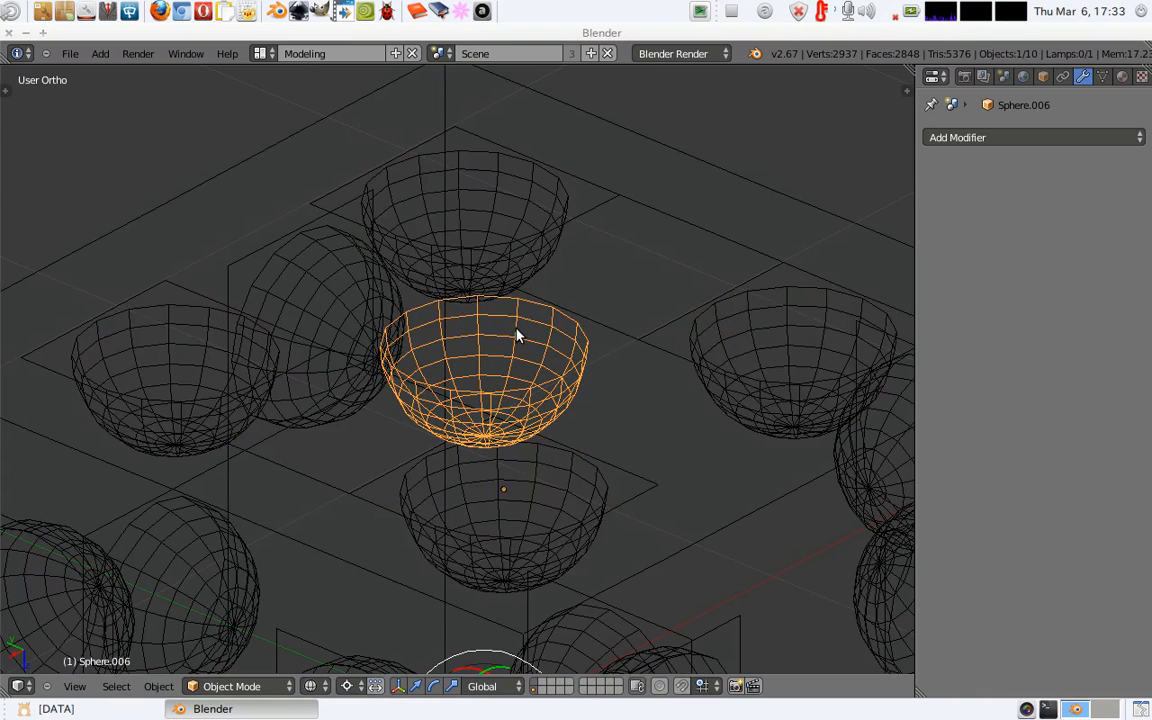
{"action": "right_click", "coordinate": [510, 290]}
{"action": "right_click", "coordinate": [494, 294]}
{"action": "key", "text": "z"}
{"action": "right_click", "coordinate": [508, 318]}
{"action": "key", "text": "z"}
{"action": "right_click", "coordinate": [420, 390]}
Select the separated hemisphere's rim edge loop, snap the 3D cursor to its centre, and return to Object Mode.
{"action": "key", "text": "Tab"}
{"action": "key", "text": "a"}
{"action": "key", "text": "z"}
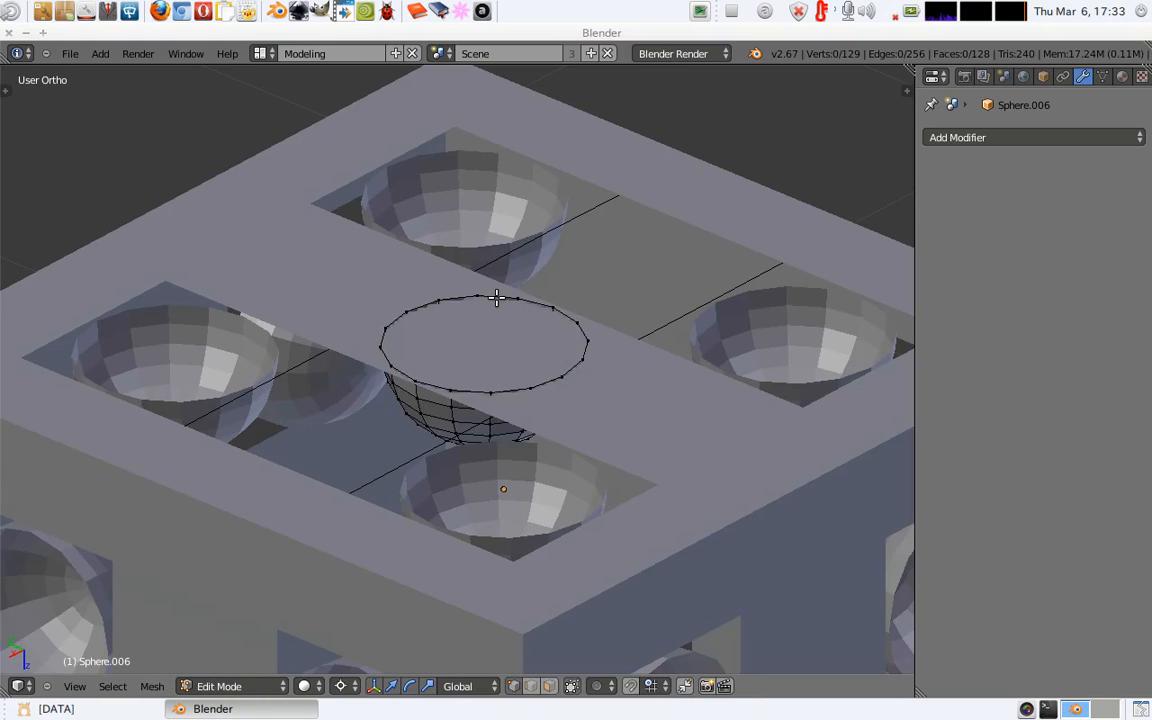
{"action": "key", "text": "Tab"}
{"action": "key", "text": "Tab"}
{"action": "key", "text": "z"}
{"action": "key", "text": "Tab"}
{"action": "mouse_move", "coordinate": [504, 481]}
{"action": "middle_mouse_down"}
{"action": "mouse_move", "coordinate": [496, 447]}
{"action": "mouse_move", "coordinate": [473, 432]}
{"action": "mouse_move", "coordinate": [501, 476]}
{"action": "middle_mouse_up"}
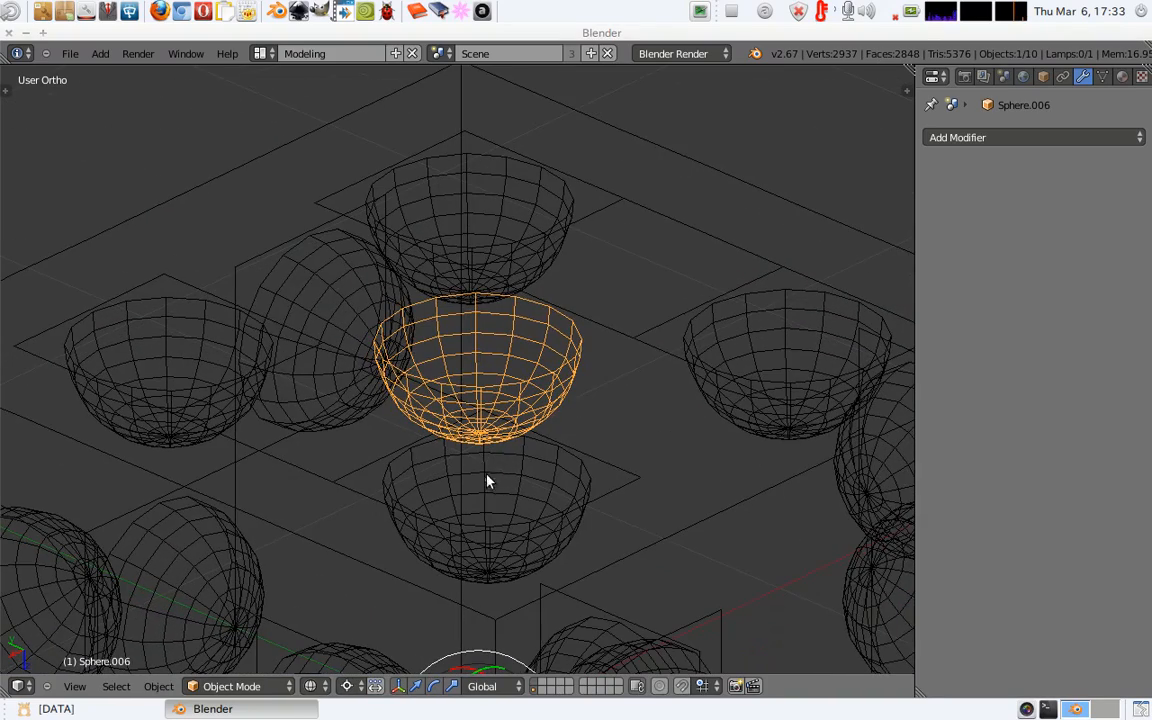
{"action": "key", "text": "Tab"}
{"action": "right_click", "coordinate": [460, 292], "text": "alt"}
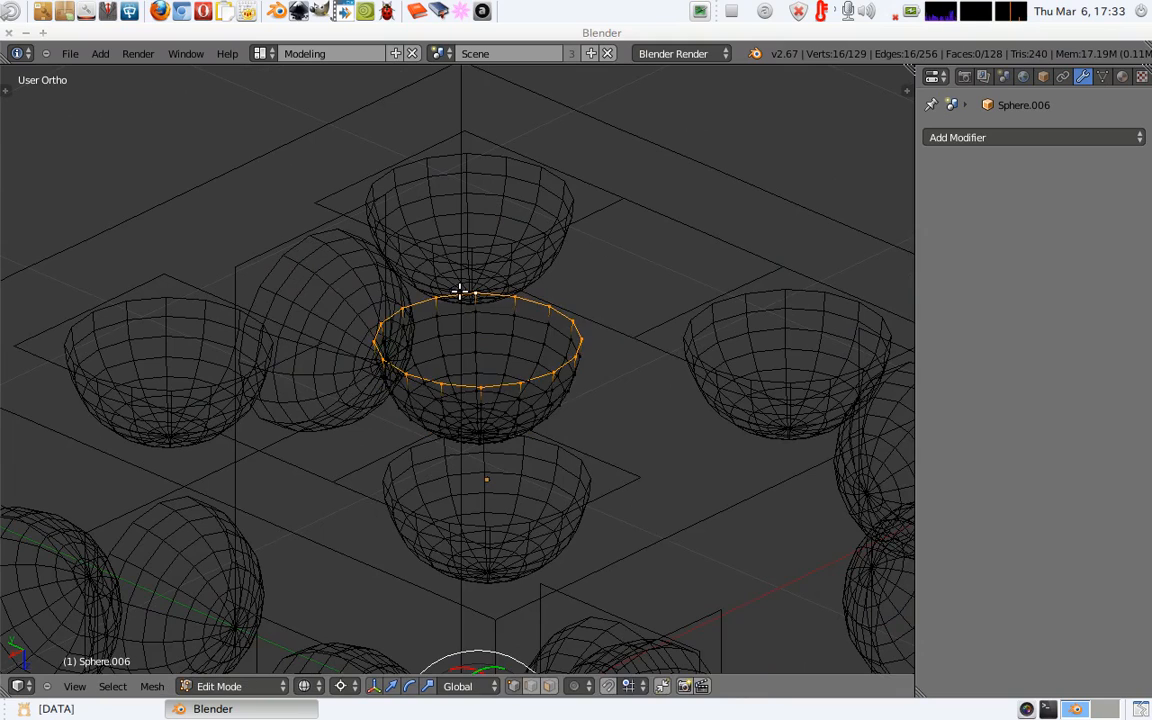
{"action": "key", "text": "z"}
{"action": "key", "text": "shift+s"}
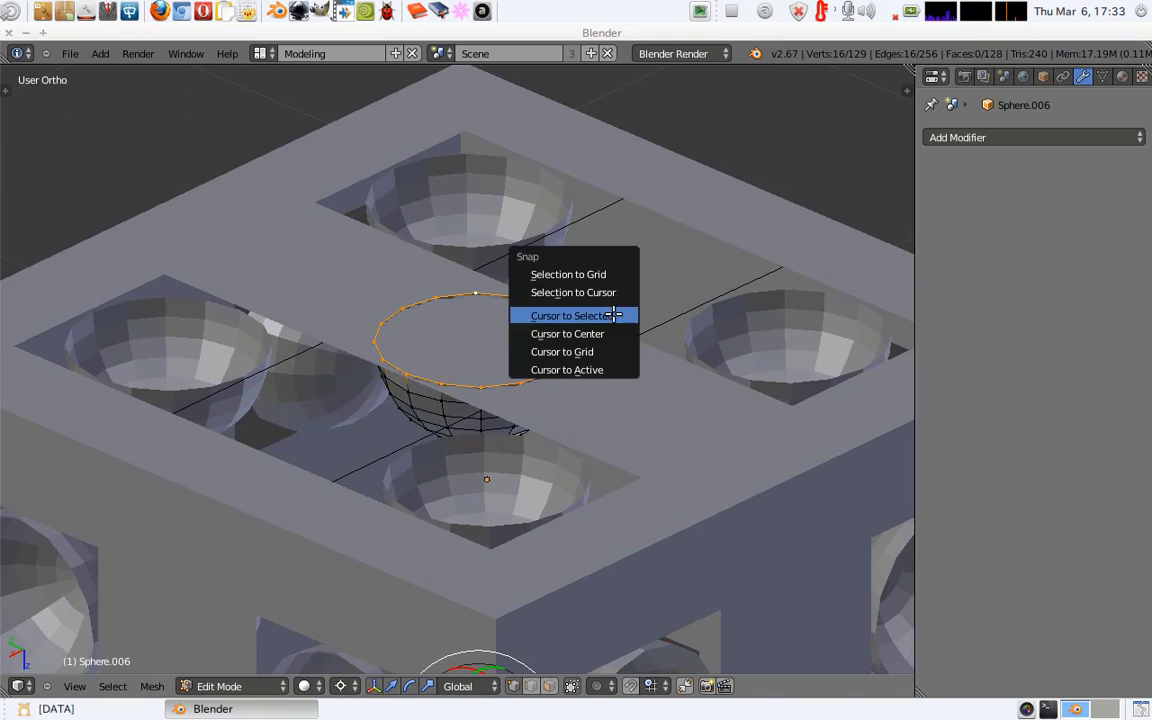
{"action": "left_click", "coordinate": [600, 315]}
{"action": "key", "text": "Tab"}
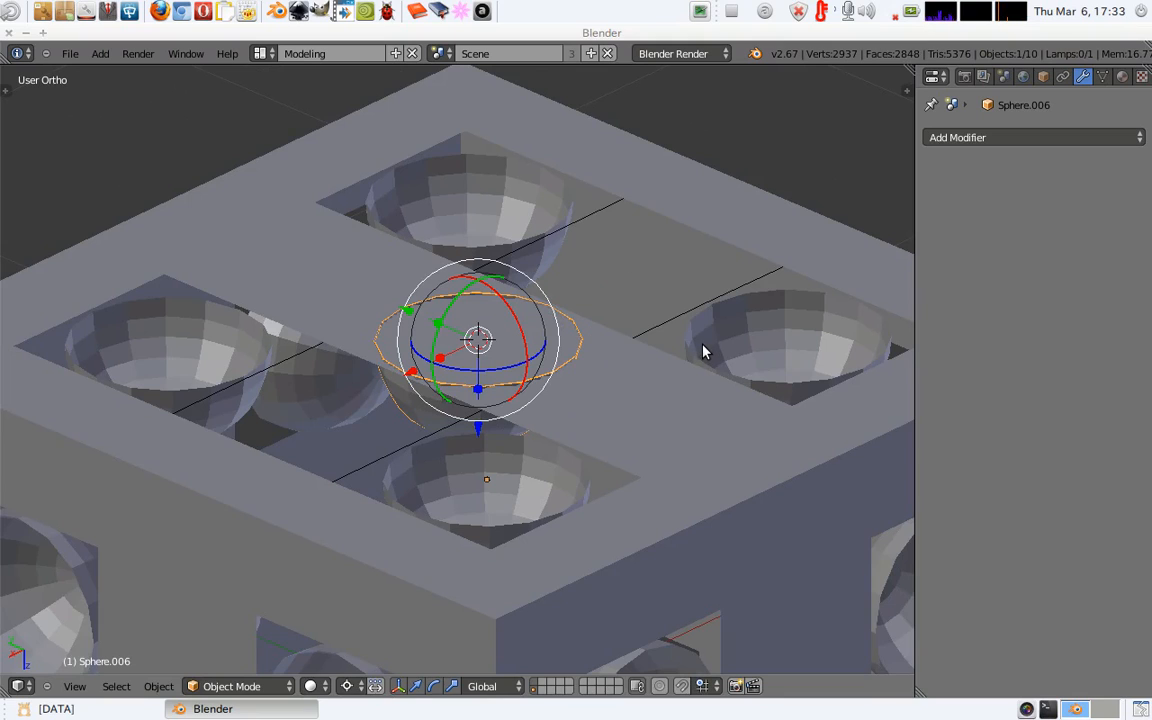
Set the separated hemisphere's origin to the 3D cursor.
{"action": "key", "text": "shift+ctrl+alt+c"}
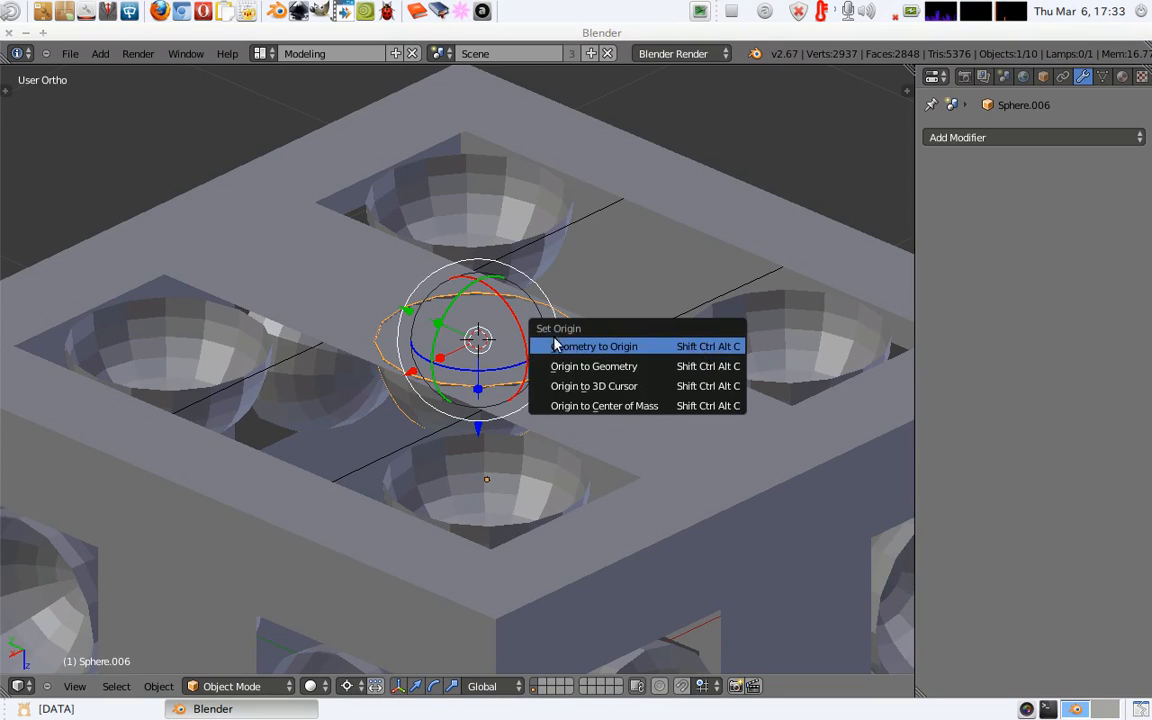
{"action": "left_click", "coordinate": [592, 386]}
{"action": "key", "text": "z"}
{"action": "key", "text": "z"}
Select the cube's eight vertices around the empty middle of the nearer long opening and snap the 3D cursor to their centre.
{"action": "right_click", "coordinate": [292, 283]}
{"action": "key", "text": "Tab"}
{"action": "key", "text": "a"}
{"action": "right_click", "coordinate": [312, 345]}
{"action": "right_click", "coordinate": [244, 380], "text": "shift"}
{"action": "right_click", "coordinate": [174, 414], "text": "shift"}
{"action": "right_click", "coordinate": [252, 449], "text": "shift"}
{"action": "right_click", "coordinate": [331, 480], "text": "shift"}
{"action": "right_click", "coordinate": [406, 445], "text": "shift"}
{"action": "right_click", "coordinate": [478, 412], "text": "shift"}
{"action": "right_click", "coordinate": [406, 373], "text": "shift"}
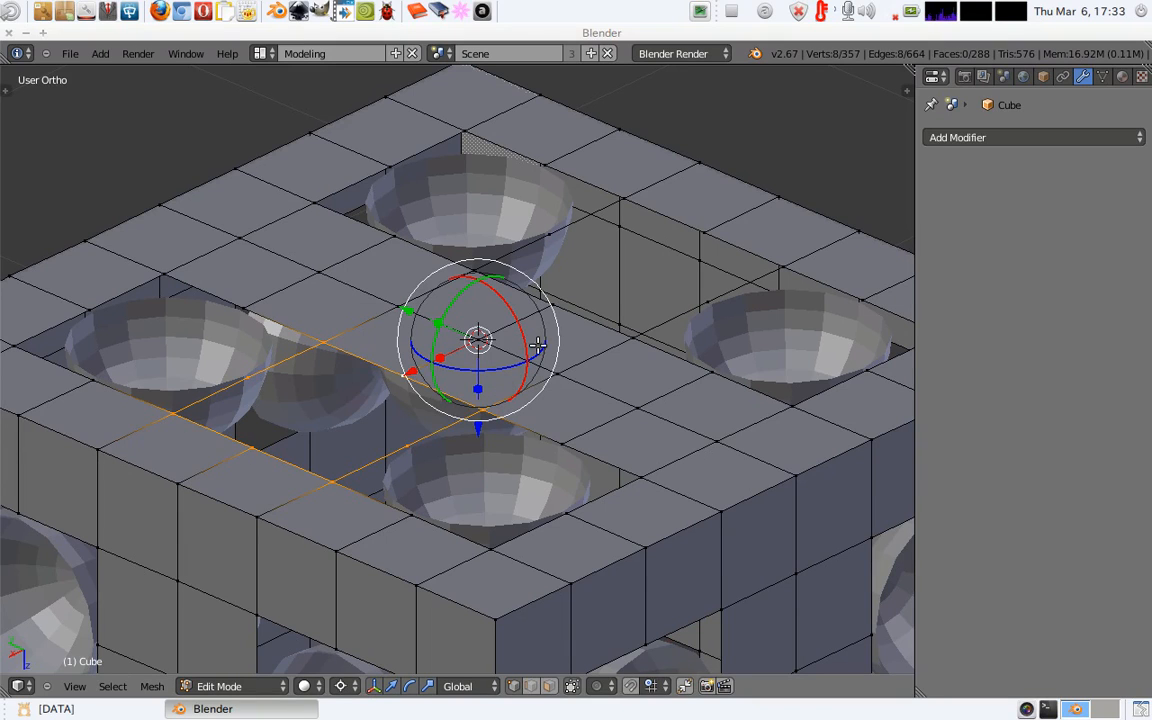
{"action": "key", "text": "shift+s"}
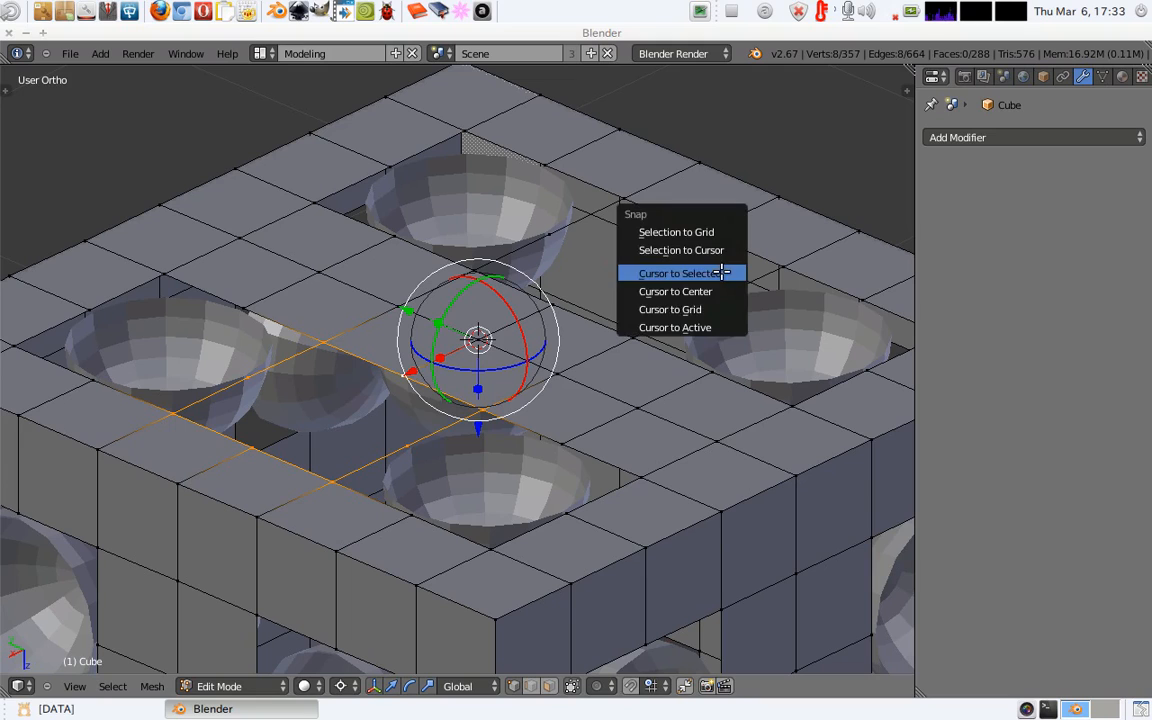
{"action": "left_click", "coordinate": [726, 267]}
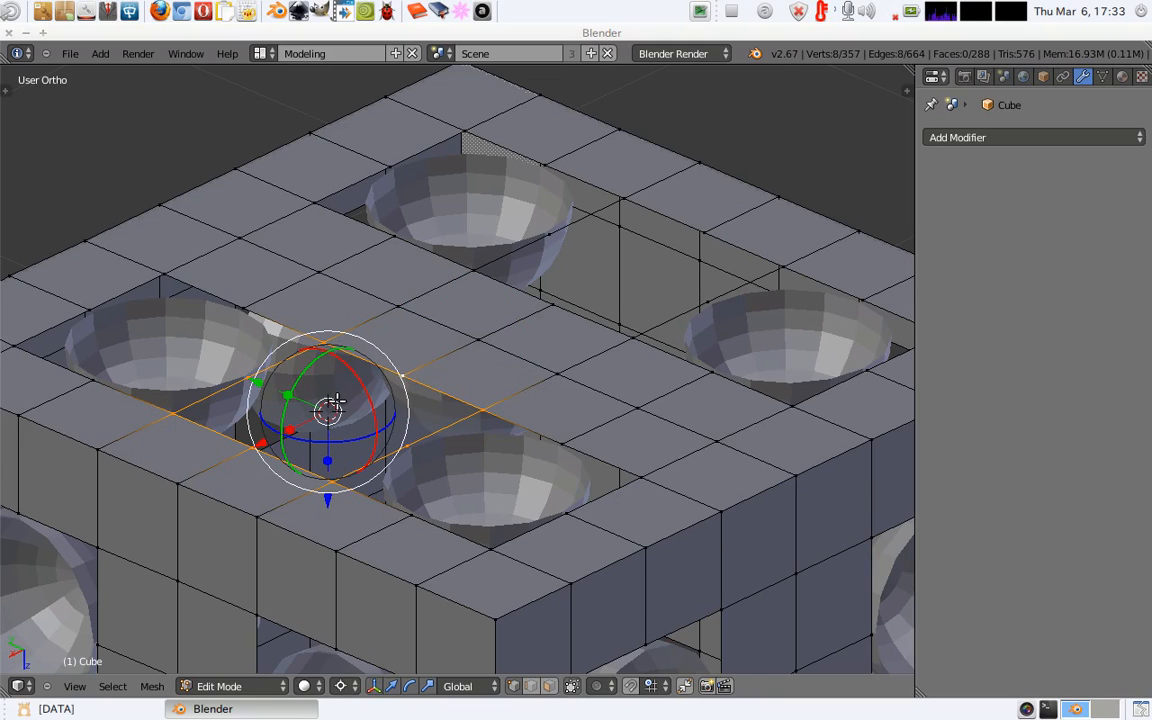
{"action": "key", "text": "Tab"}
Select the separated hemisphere and snap it to the 3D cursor in the middle of the nearer long opening.
{"action": "right_click", "coordinate": [407, 403]}
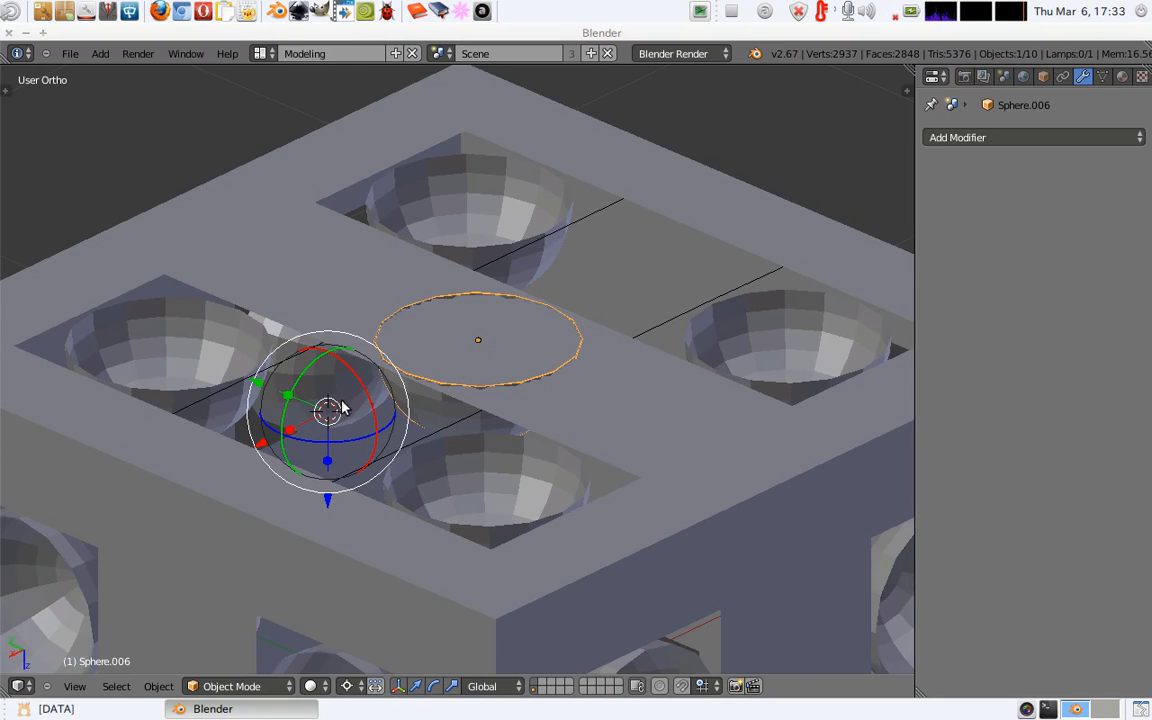
{"action": "key", "text": "shift+s"}
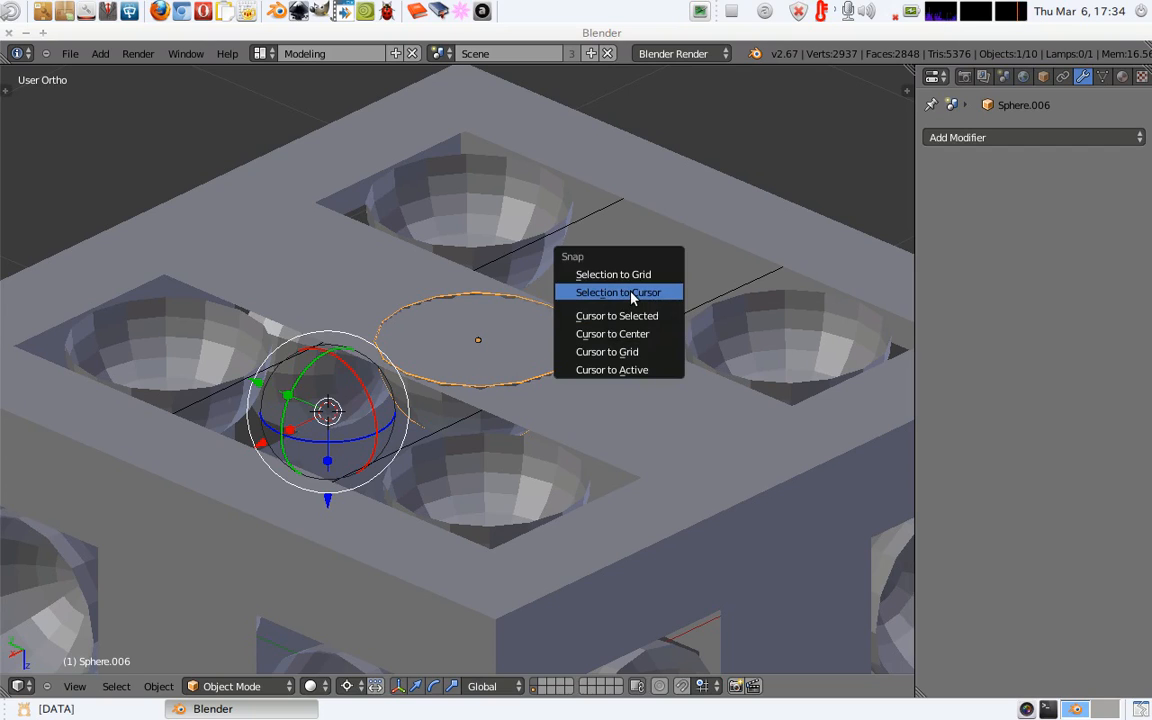
{"action": "left_click", "coordinate": [632, 293]}
Select the cube's eight vertices around the empty middle of the farther long opening and snap the 3D cursor to their centre.
{"action": "right_click", "coordinate": [686, 202]}
{"action": "key", "text": "Tab"}
{"action": "right_click", "coordinate": [634, 201]}
{"action": "right_click", "coordinate": [545, 238], "text": "shift"}
{"action": "right_click", "coordinate": [477, 268], "text": "shift"}
{"action": "right_click", "coordinate": [551, 303], "text": "shift"}
{"action": "right_click", "coordinate": [619, 327], "text": "shift"}
{"action": "right_click", "coordinate": [710, 300], "text": "shift"}
{"action": "right_click", "coordinate": [781, 265], "text": "shift"}
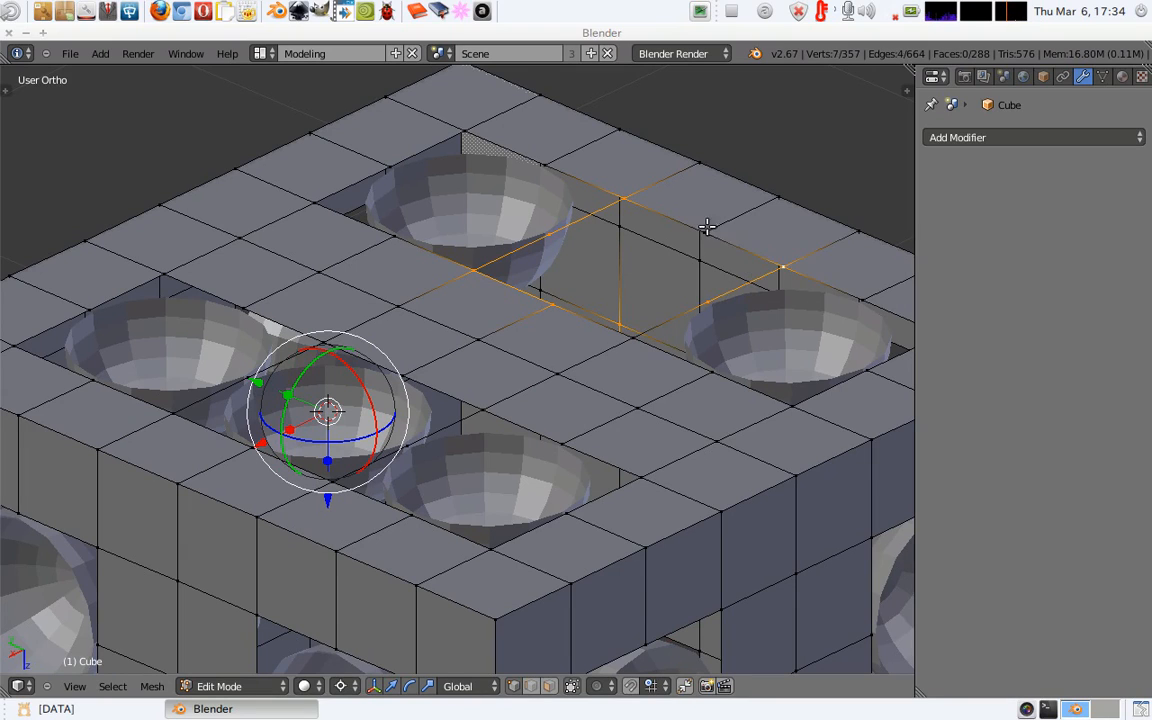
{"action": "right_click", "coordinate": [633, 339], "text": "shift"}
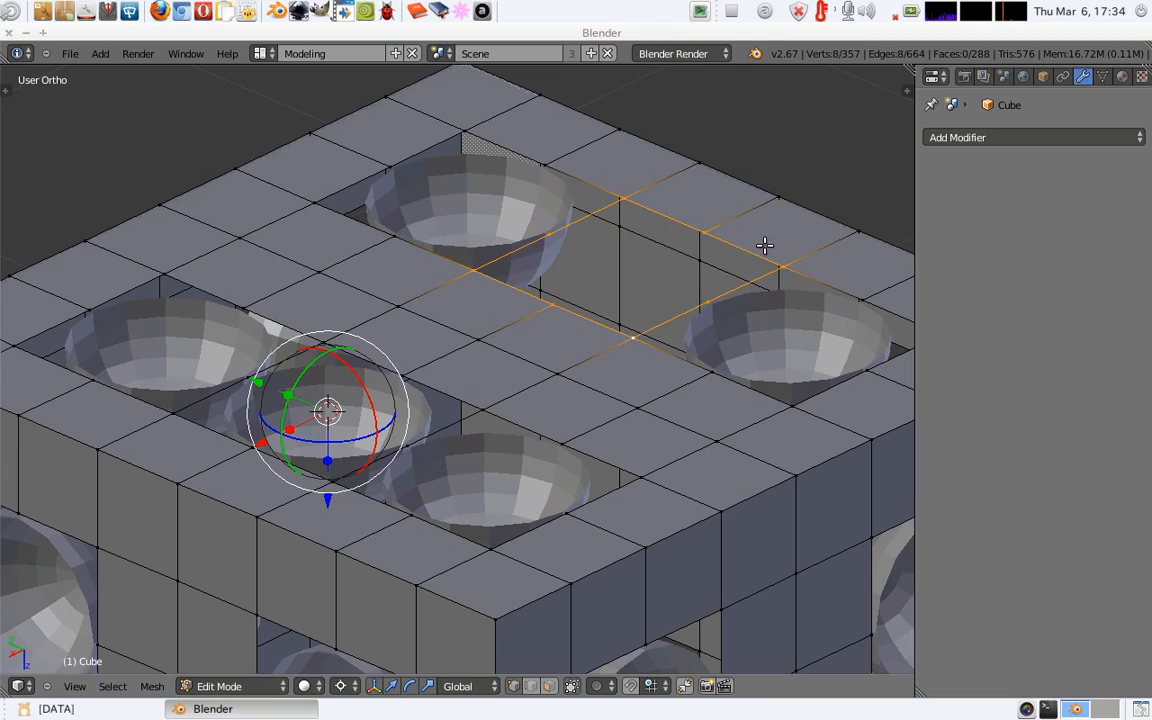
{"action": "key", "text": "shift+s"}
{"action": "left_click", "coordinate": [762, 268]}
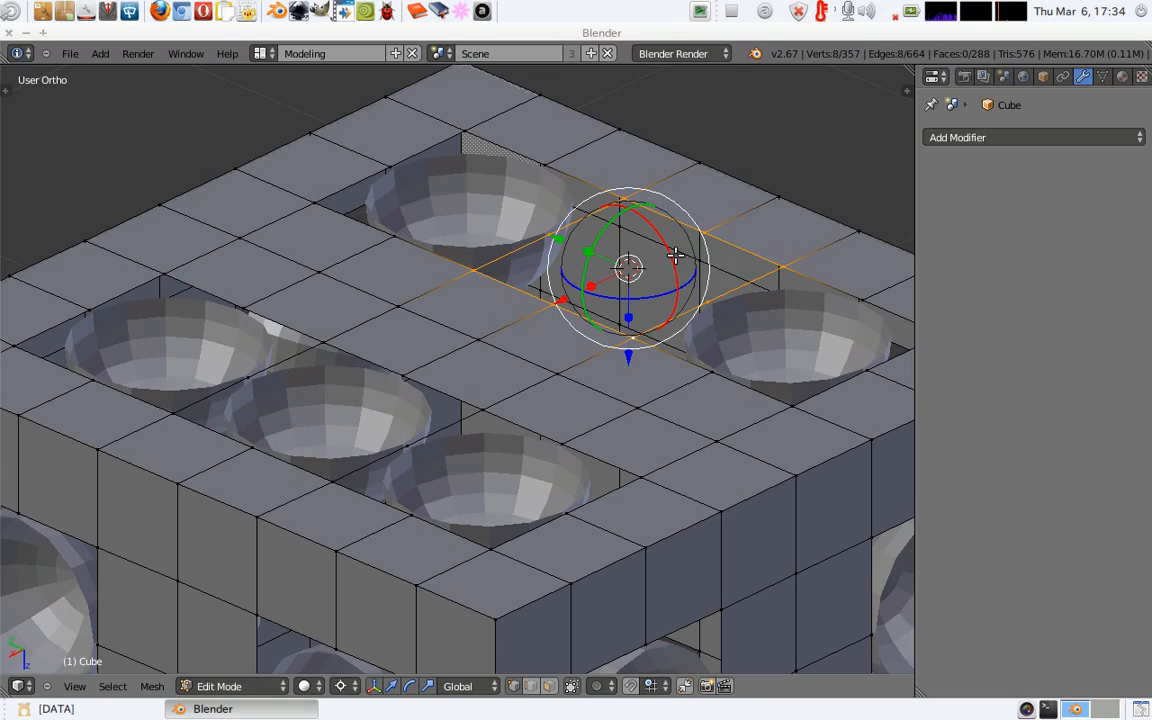
Duplicate the middle hemisphere of the nearer long opening and snap the copy to the 3D cursor in the farther one.
{"action": "key", "text": "Tab"}
{"action": "right_click", "coordinate": [372, 394]}
{"action": "key", "text": "ctrl+space"}
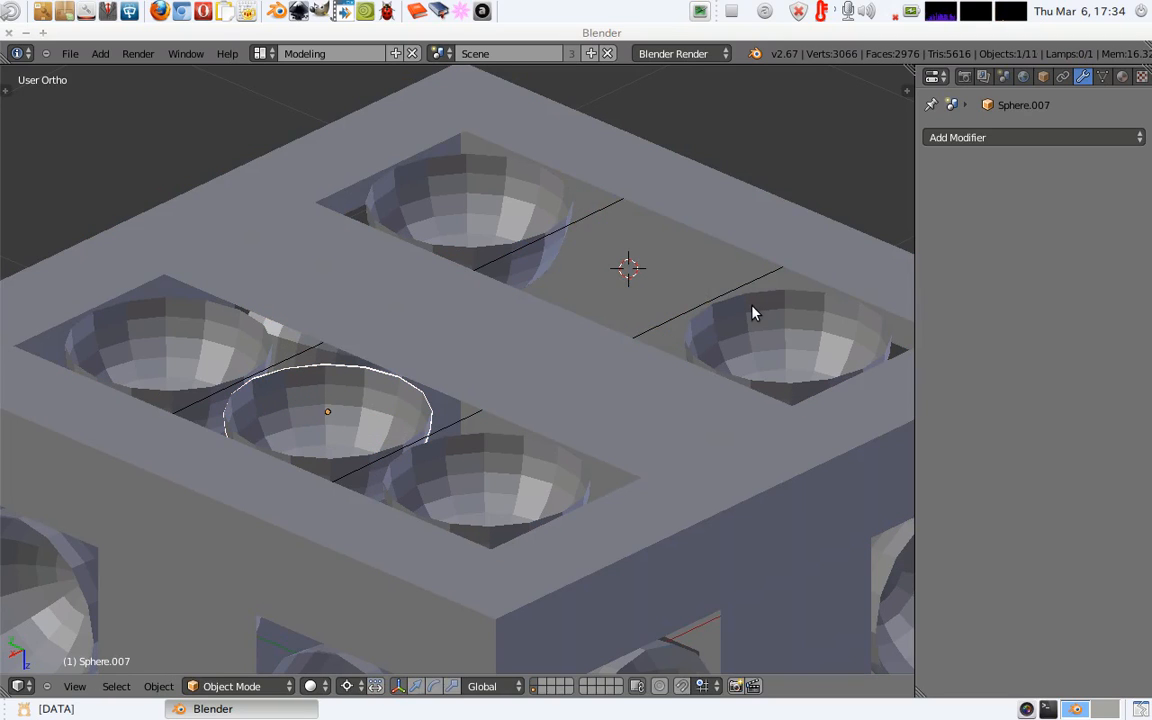
{"action": "key", "text": "ctrl+space"}
{"action": "key", "text": "shift+s"}
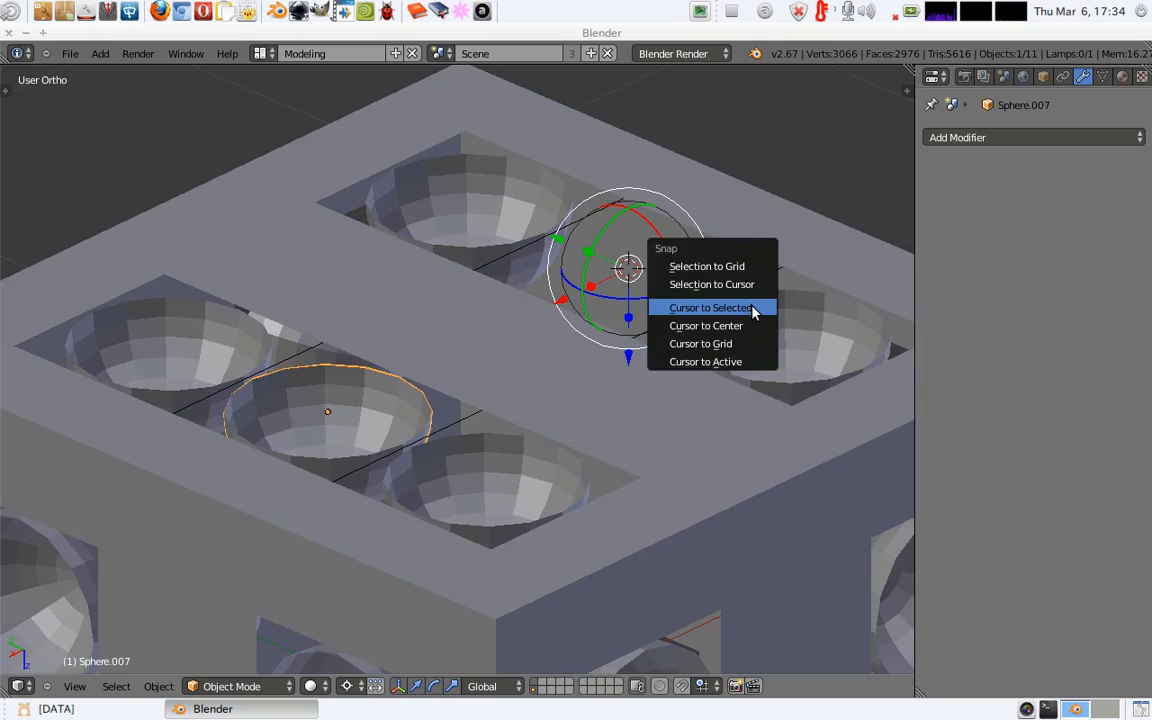
{"action": "left_click", "coordinate": [715, 284]}
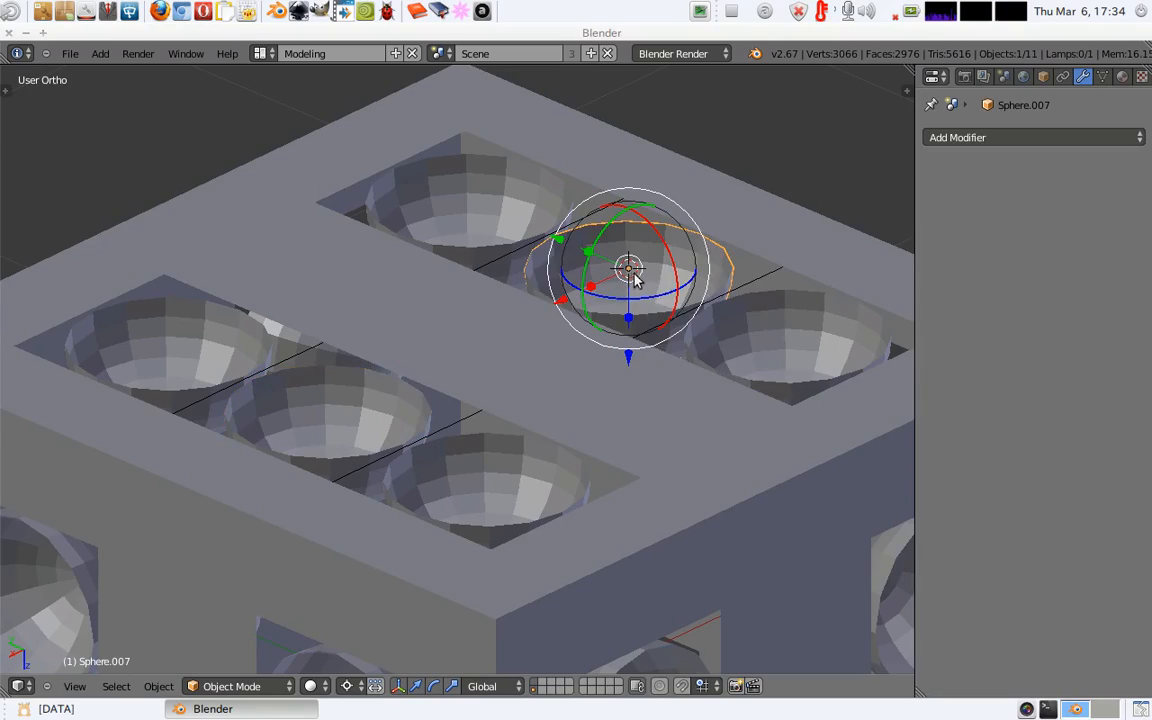
Examine the placement of the hemispheres on all the cube's faces in wireframe and solid shading, and clear the selection.
{"action": "key", "text": "z"}
{"action": "mouse_move", "coordinate": [636, 279]}
{"action": "middle_mouse_down"}
{"action": "mouse_move", "coordinate": [594, 93]}
{"action": "mouse_move", "coordinate": [571, 531]}
{"action": "middle_mouse_up"}
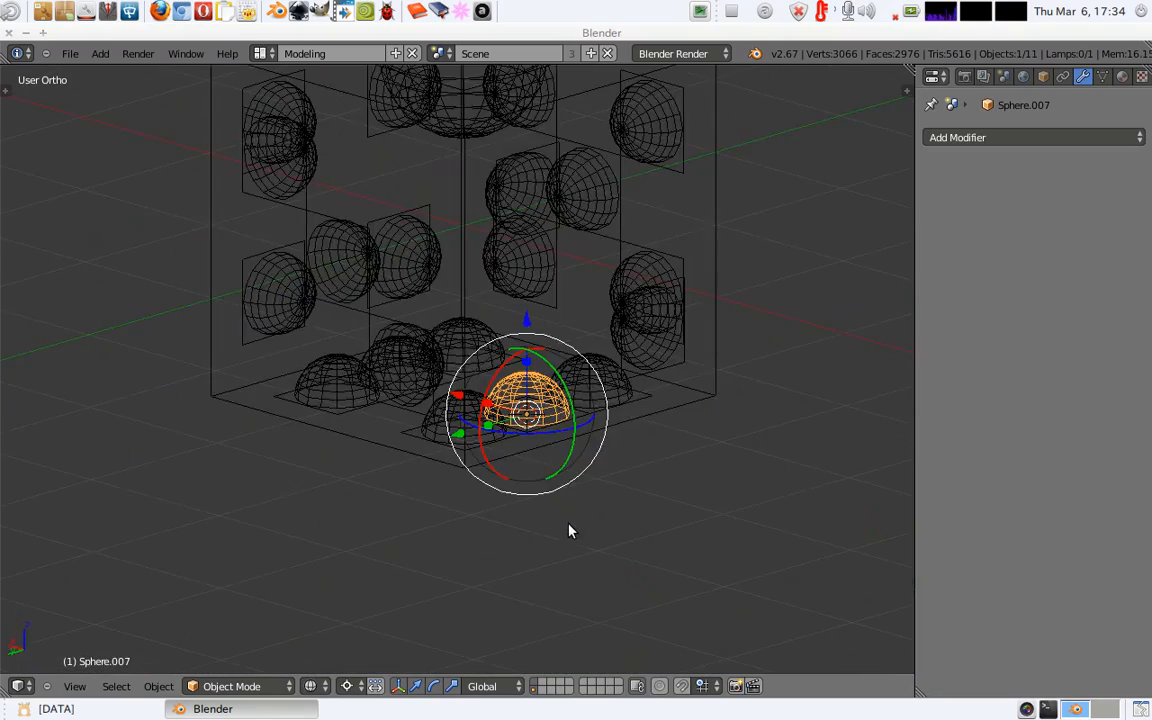
{"action": "key", "text": "z"}
{"action": "middle_click_drag", "start_coordinate": [491, 278], "coordinate": [507, 365]}
{"action": "key", "text": "z"}
{"action": "scroll", "coordinate": [476, 341], "scroll_direction": "up", "scroll_amount": 2}
{"action": "key", "text": "z"}
{"action": "scroll", "coordinate": [486, 309], "scroll_direction": "up", "scroll_amount": 6}
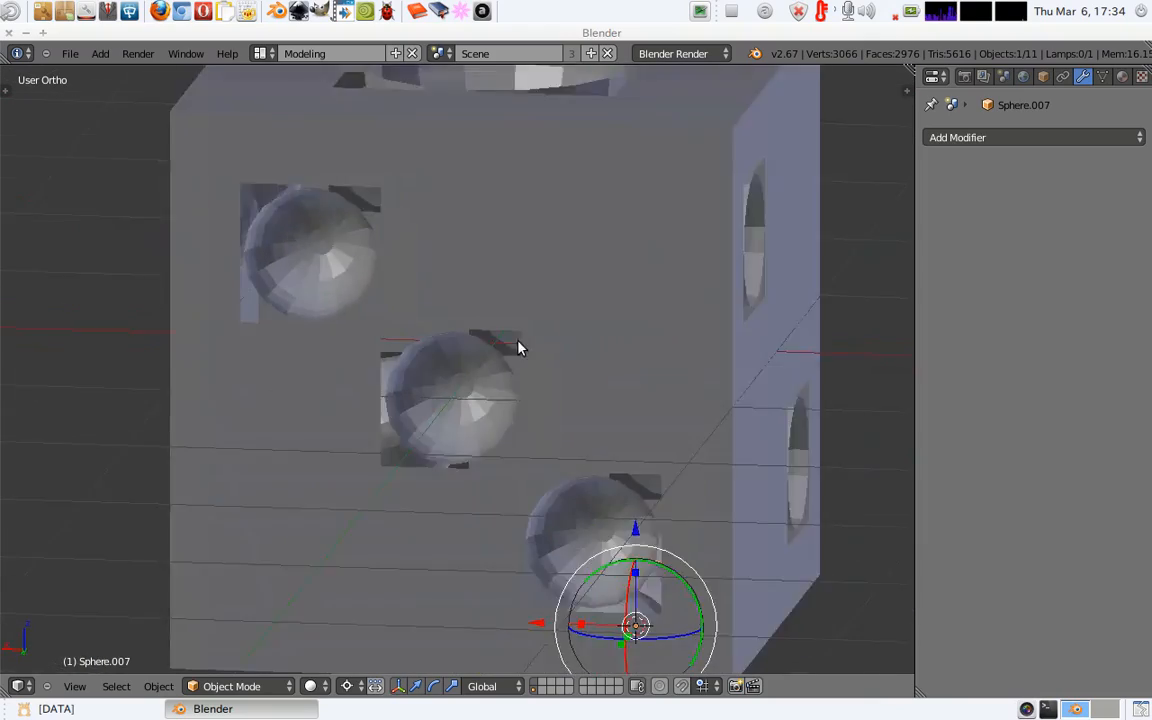
{"action": "key", "text": "z"}
{"action": "scroll", "coordinate": [496, 319], "scroll_direction": "down", "scroll_amount": 6}
{"action": "scroll", "coordinate": [512, 360], "scroll_direction": "up", "scroll_amount": 5}
{"action": "middle_click_drag", "start_coordinate": [503, 319], "coordinate": [442, 342]}
{"action": "scroll", "coordinate": [453, 386], "scroll_direction": "down", "scroll_amount": 5}
{"action": "key", "text": "a"}
{"action": "scroll", "coordinate": [470, 320], "scroll_direction": "up", "scroll_amount": 3}
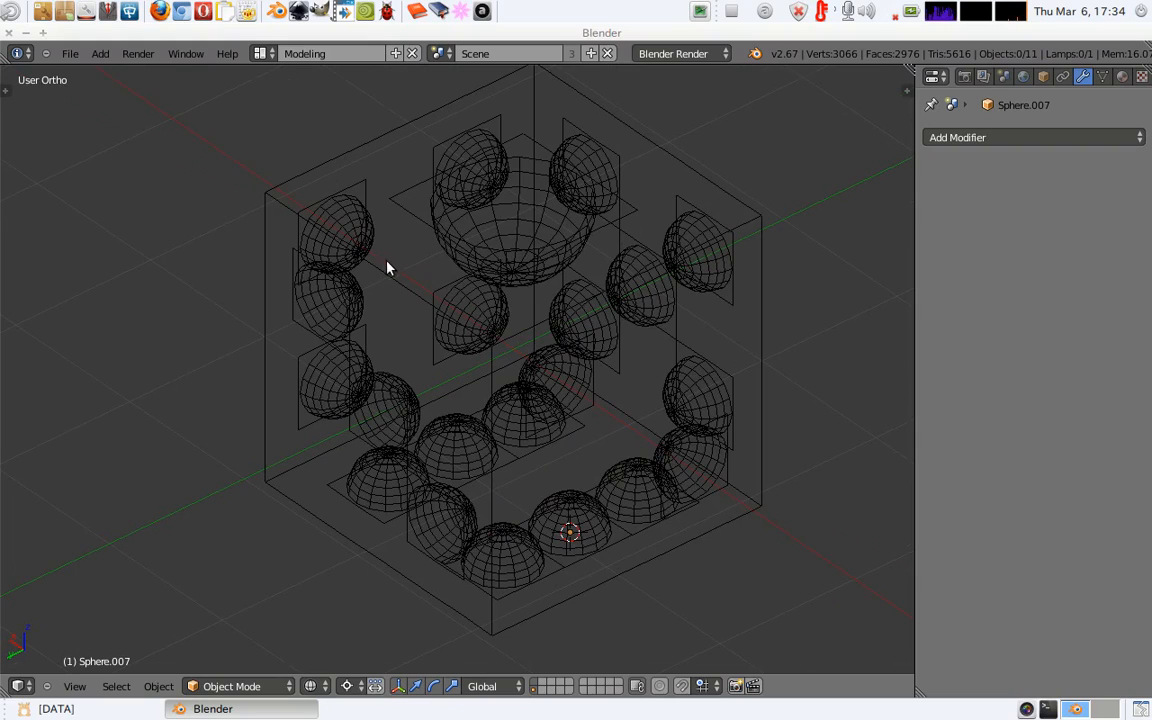
{"action": "middle_click_drag", "start_coordinate": [388, 265], "coordinate": [417, 251]}
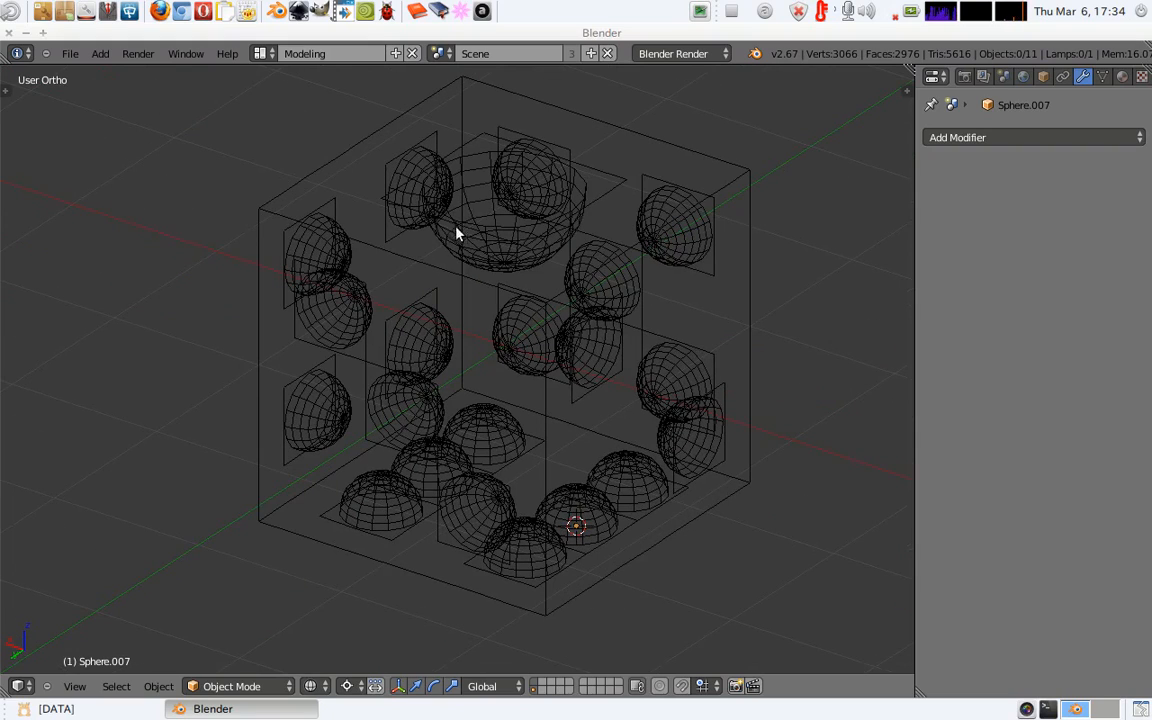
{"action": "key", "text": "z"}
{"action": "key", "text": "z"}
Select the cube and all the hemispheres, join them into one object, and return to solid shading.
{"action": "right_click", "coordinate": [308, 178]}
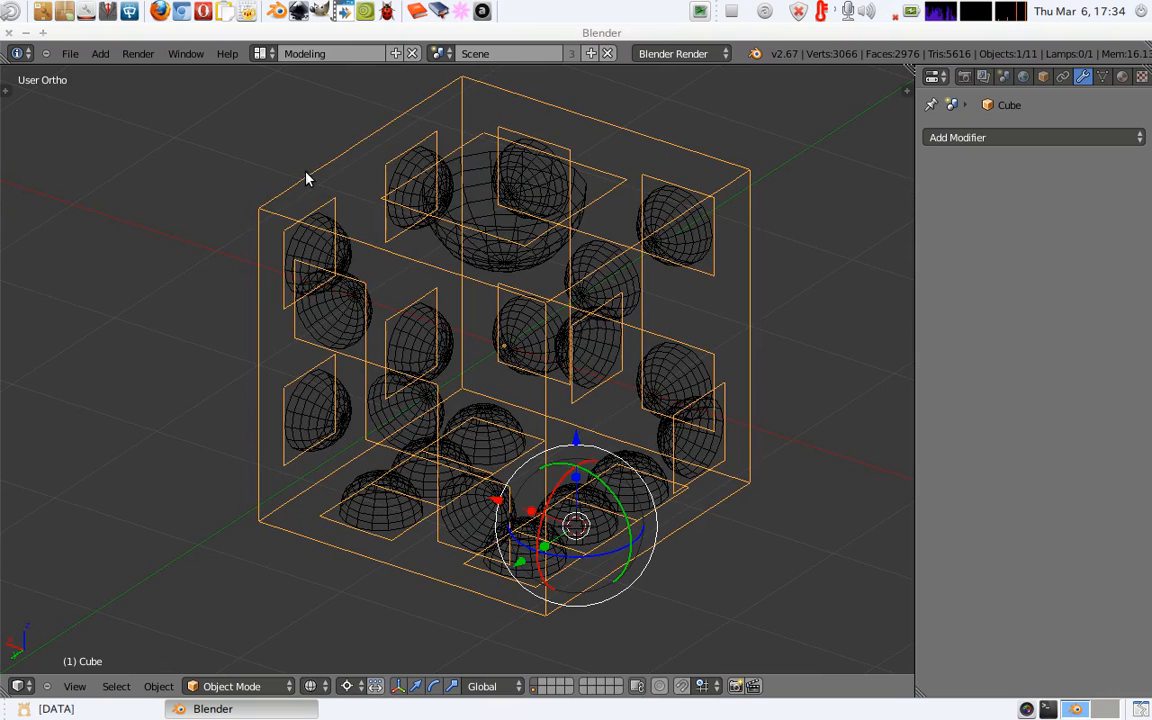
{"action": "right_click", "coordinate": [310, 248], "text": "shift"}
{"action": "key", "text": "z"}
{"action": "key", "text": "z"}
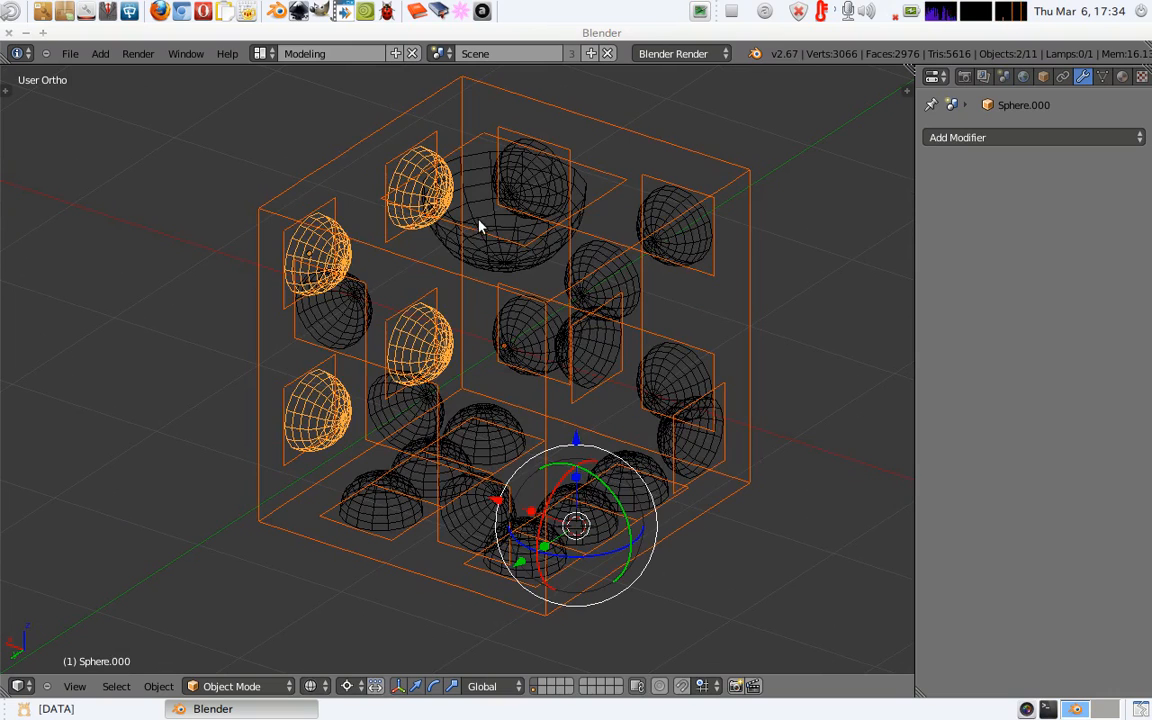
{"action": "key", "text": "b"}
{"action": "left_click_drag", "start_coordinate": [350, 168], "coordinate": [710, 560]}
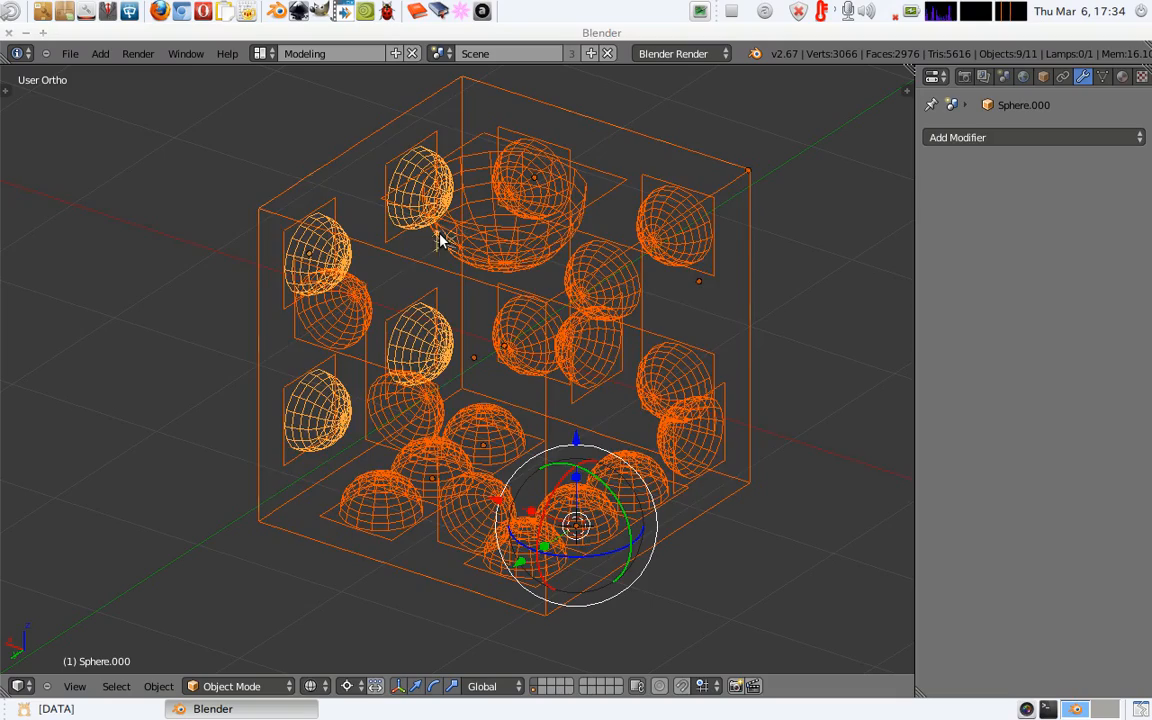
{"action": "key", "text": "ctrl+j"}
{"action": "key", "text": "z"}
Examine the joined die's mesh and the gaps around its pips, up to the five-pip face.
{"action": "key", "text": "Tab"}
{"action": "mouse_move", "coordinate": [436, 239]}
{"action": "middle_mouse_down"}
{"action": "mouse_move", "coordinate": [607, 175]}
{"action": "mouse_move", "coordinate": [530, 278]}
{"action": "mouse_move", "coordinate": [542, 262]}
{"action": "mouse_move", "coordinate": [450, 238]}
{"action": "middle_mouse_up"}
{"action": "key", "text": "a"}
{"action": "right_click", "coordinate": [443, 268]}
{"action": "right_click", "coordinate": [324, 412]}
{"action": "right_click", "coordinate": [406, 297]}
{"action": "key", "text": "Tab"}
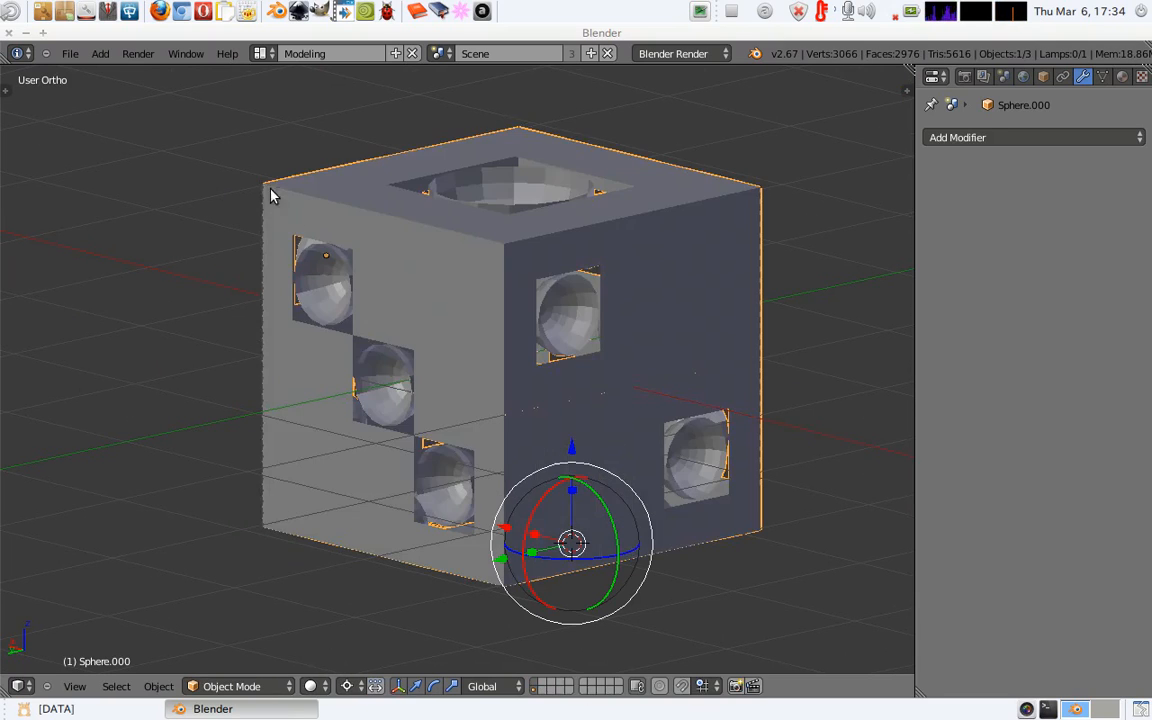
{"action": "middle_click_drag", "start_coordinate": [435, 342], "coordinate": [385, 350]}
{"action": "scroll", "coordinate": [385, 350], "scroll_direction": "up", "scroll_amount": 5}
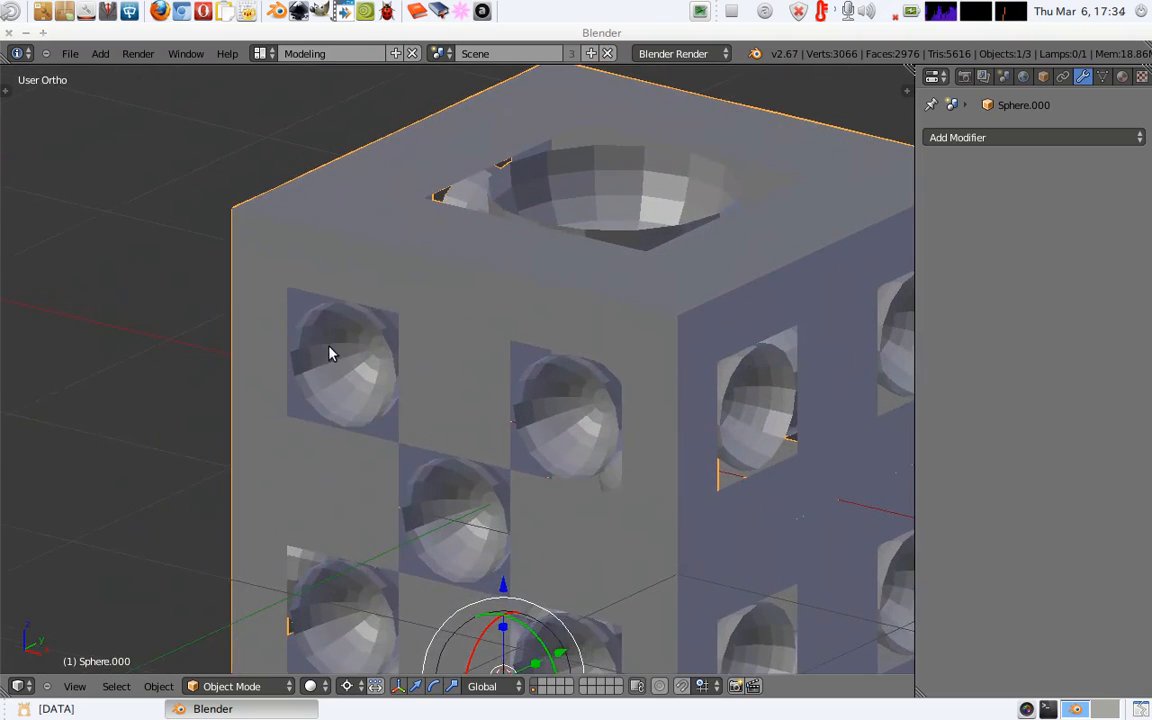
{"action": "scroll", "coordinate": [296, 341], "scroll_direction": "up", "scroll_amount": 4}
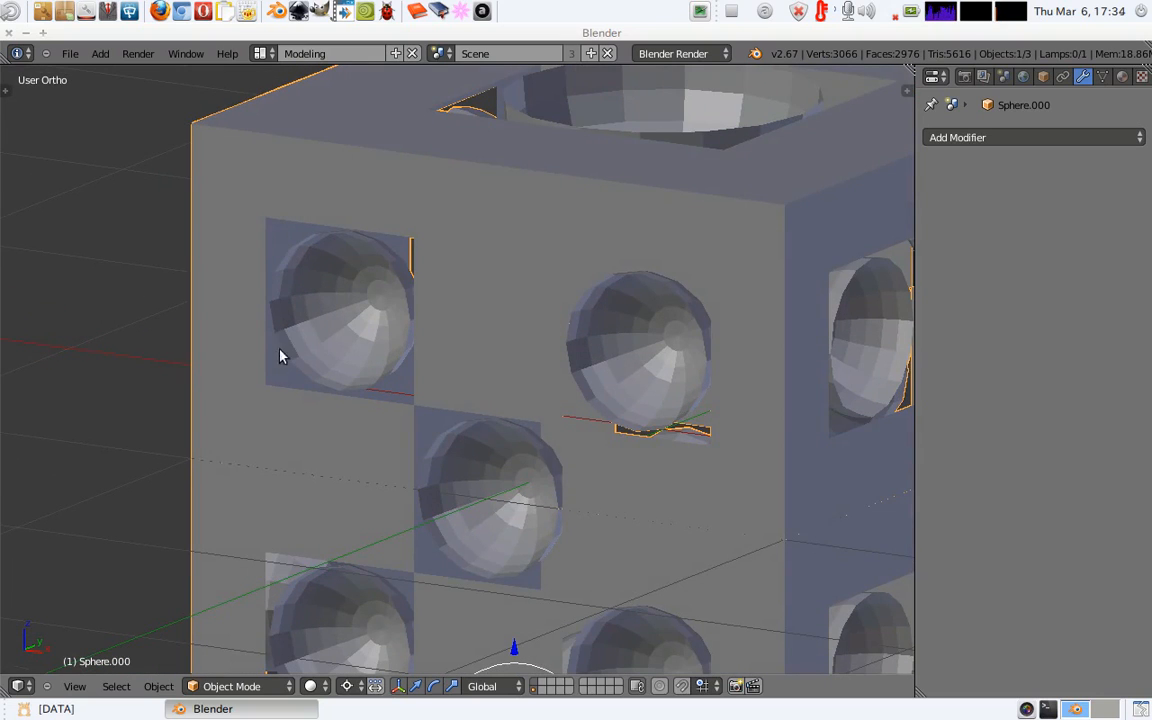
Fill the gap between the upper-left pip's rim loop and the eight surrounding opening vertices on the five-pip face.
{"action": "key", "text": "Tab"}
{"action": "scroll", "coordinate": [297, 302], "scroll_direction": "up", "scroll_amount": 6}
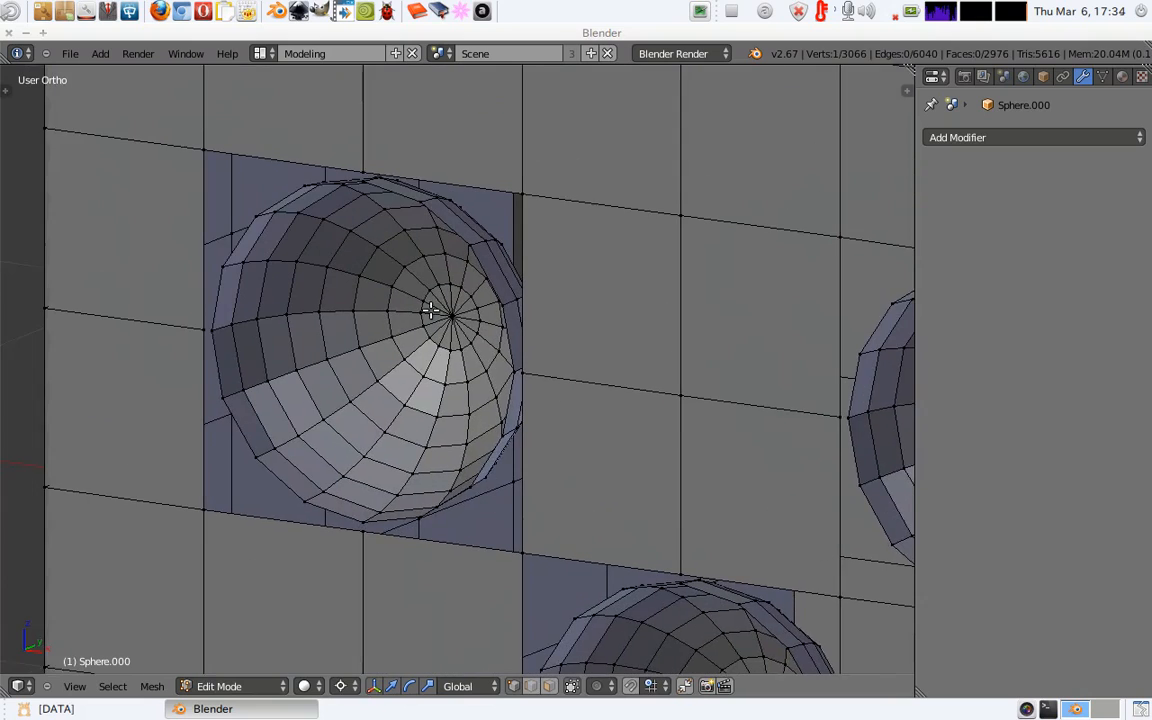
{"action": "right_click", "coordinate": [253, 240], "text": "alt"}
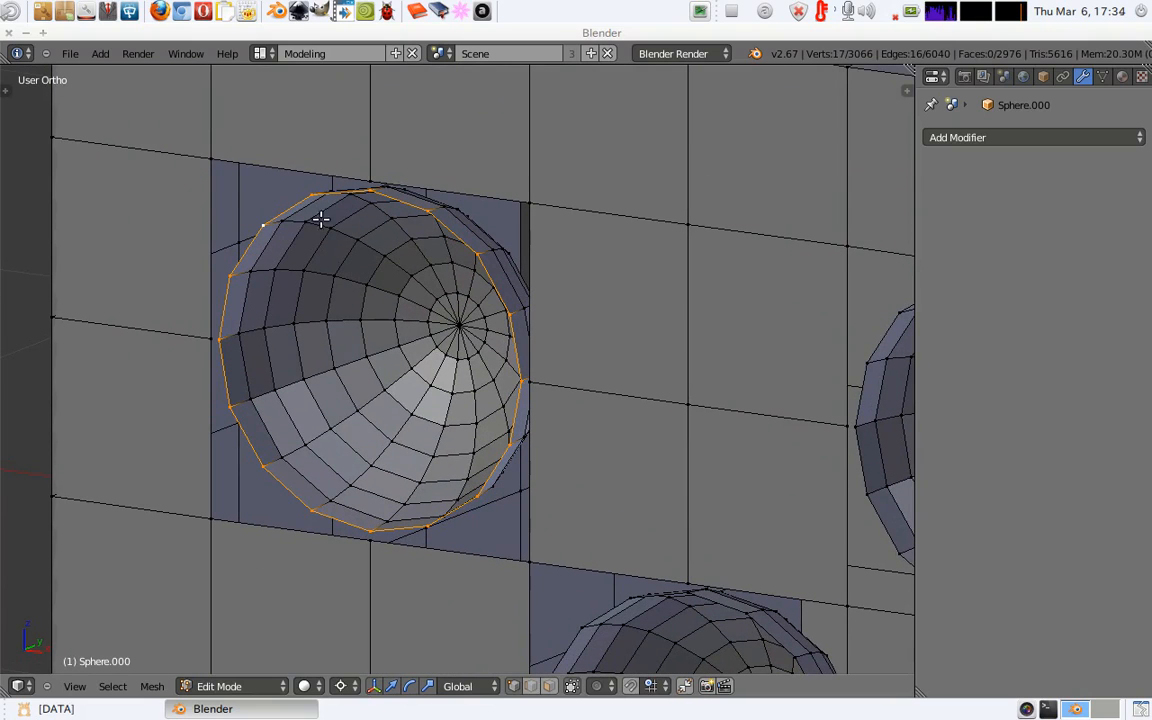
{"action": "right_click", "coordinate": [205, 154], "text": "shift"}
{"action": "right_click", "coordinate": [206, 330], "text": "shift"}
{"action": "right_click", "coordinate": [215, 510], "text": "shift"}
{"action": "right_click", "coordinate": [355, 530], "text": "shift"}
{"action": "right_click", "coordinate": [512, 548], "text": "shift"}
{"action": "right_click", "coordinate": [530, 381], "text": "shift"}
{"action": "right_click", "coordinate": [528, 202], "text": "shift"}
{"action": "right_click", "coordinate": [385, 187], "text": "shift"}
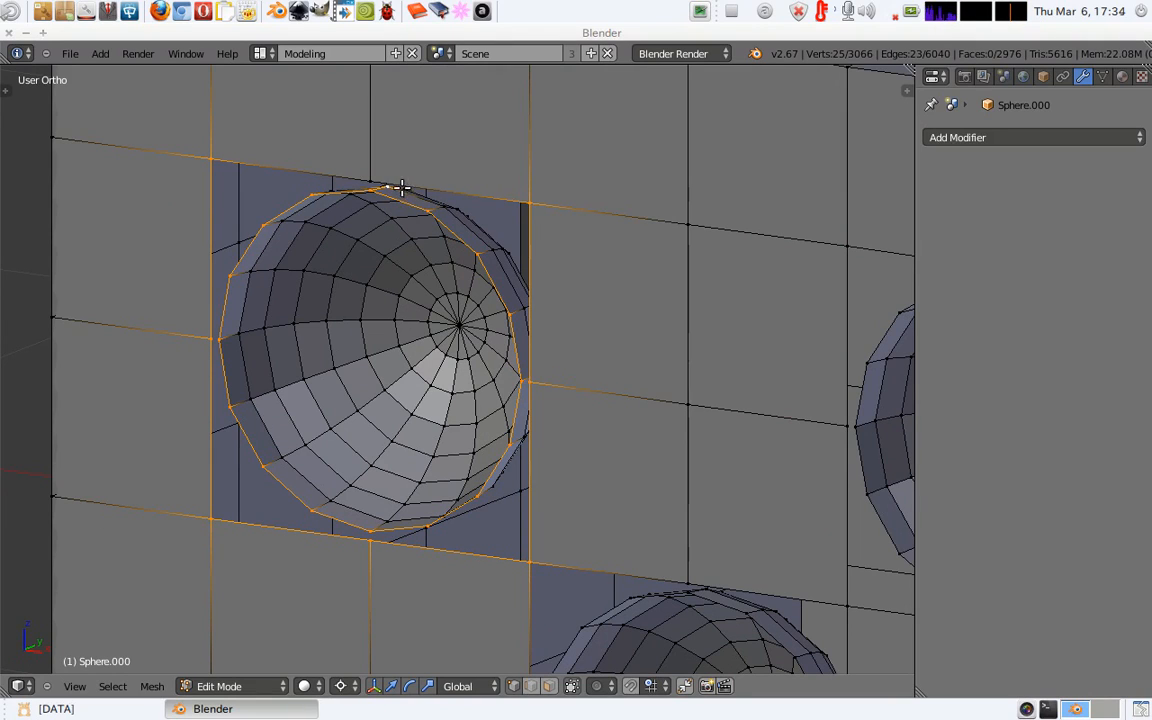
{"action": "right_click", "coordinate": [368, 180], "text": "shift"}
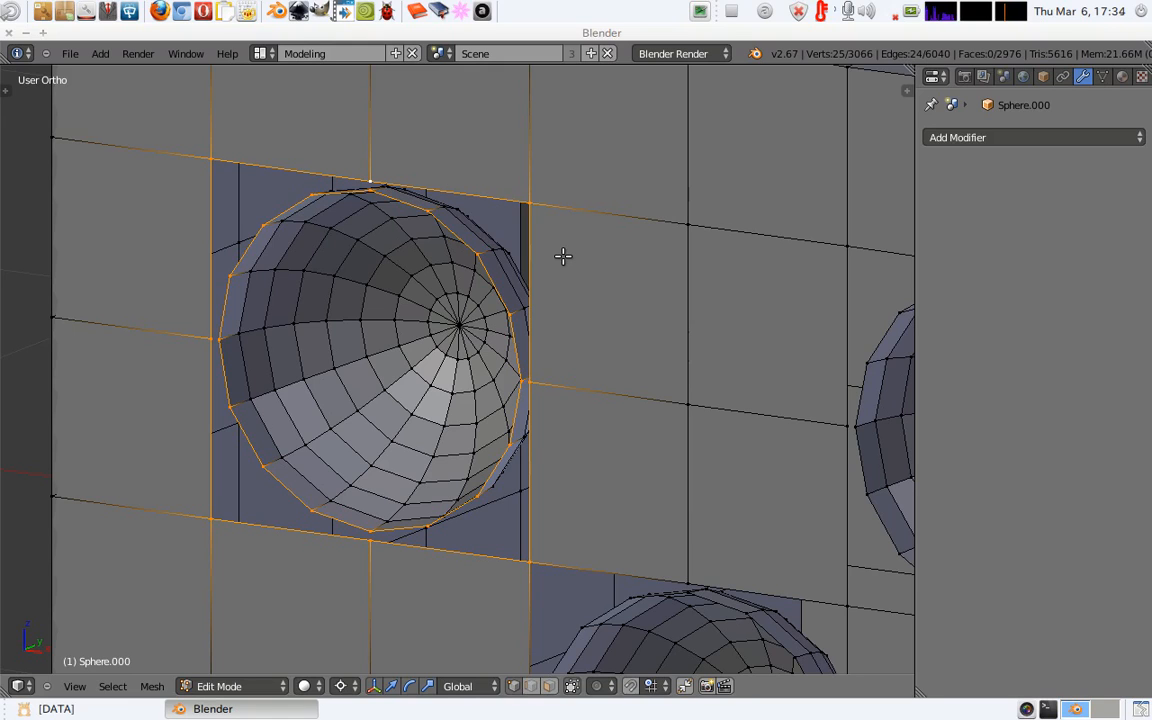
{"action": "key", "text": "alt+f"}
{"action": "key", "text": "a"}
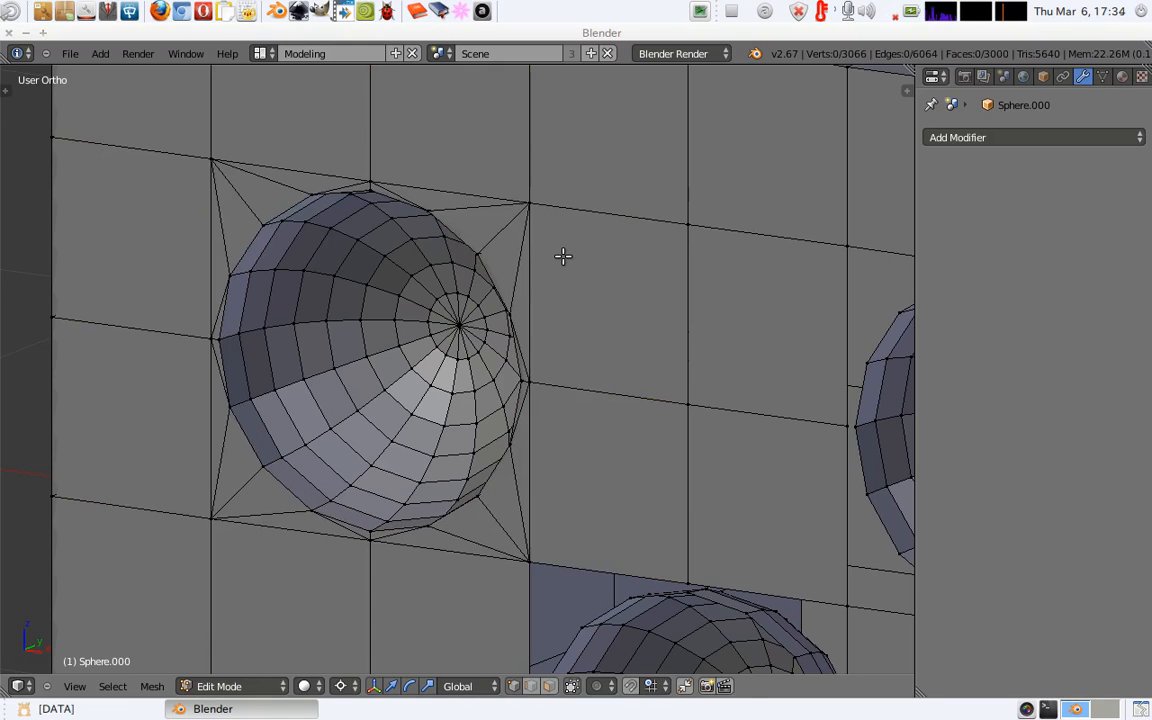
{"action": "key", "text": "Tab"}
Fill the gap between the centre pip's rim loop and its square opening's eight vertices on the five-pip face.
{"action": "scroll", "coordinate": [508, 359], "scroll_direction": "down", "scroll_amount": 4}
{"action": "middle_click_drag", "start_coordinate": [508, 359], "coordinate": [402, 212], "text": "shift"}
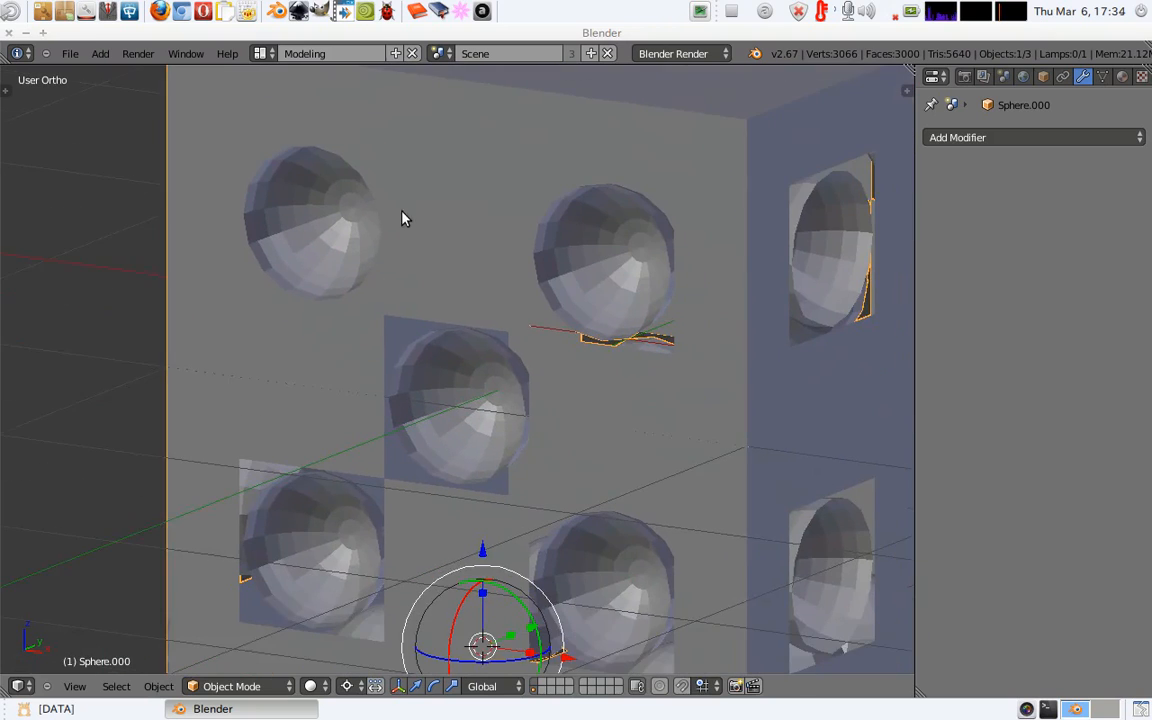
{"action": "scroll", "coordinate": [470, 320], "scroll_direction": "up", "scroll_amount": 4}
{"action": "key", "text": "Tab"}
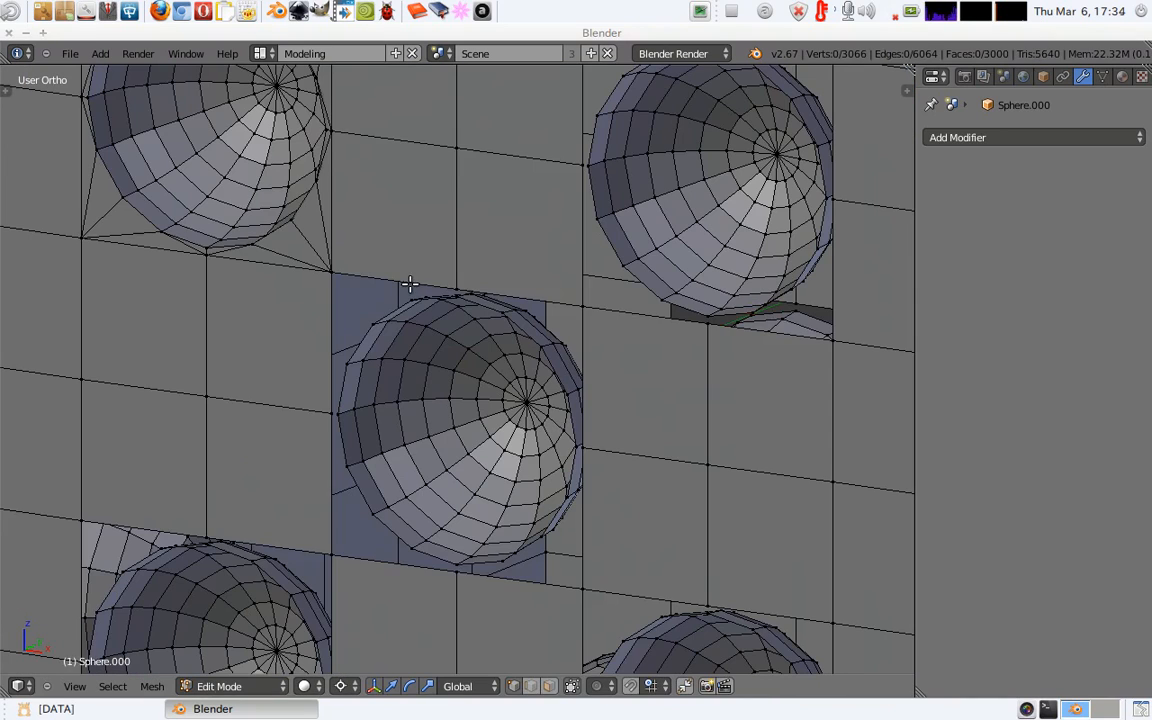
{"action": "right_click", "coordinate": [404, 280], "text": "alt"}
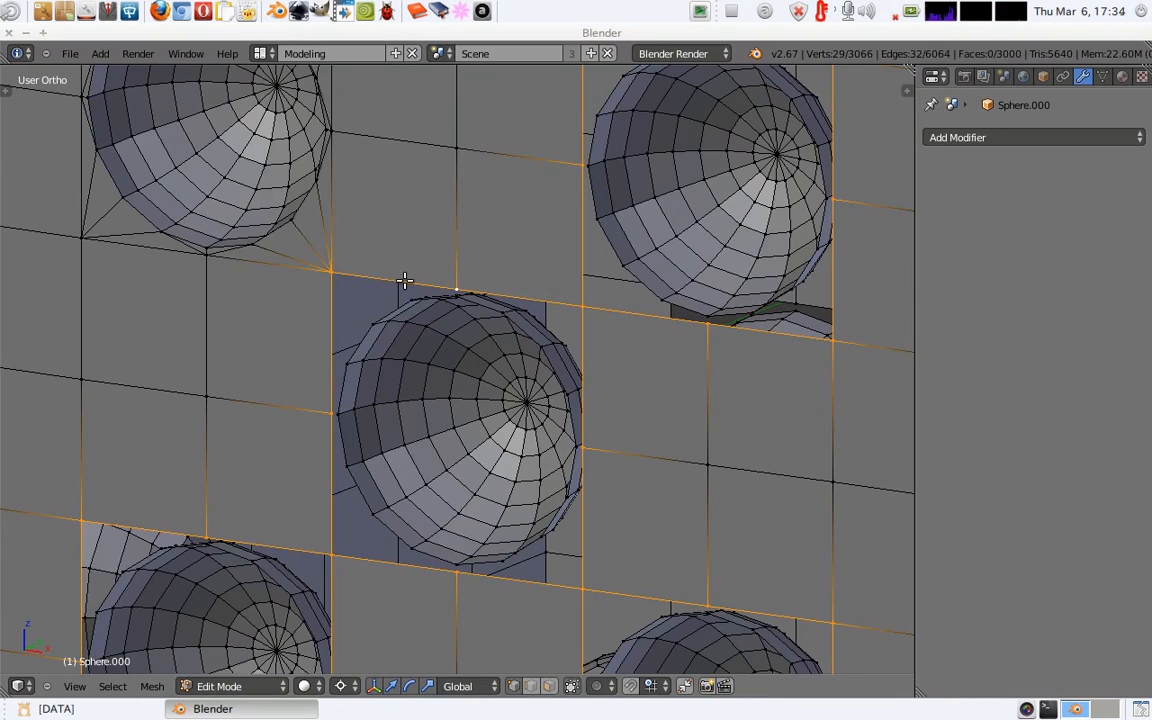
{"action": "key", "text": "a"}
{"action": "middle_click_drag", "start_coordinate": [563, 289], "coordinate": [345, 355]}
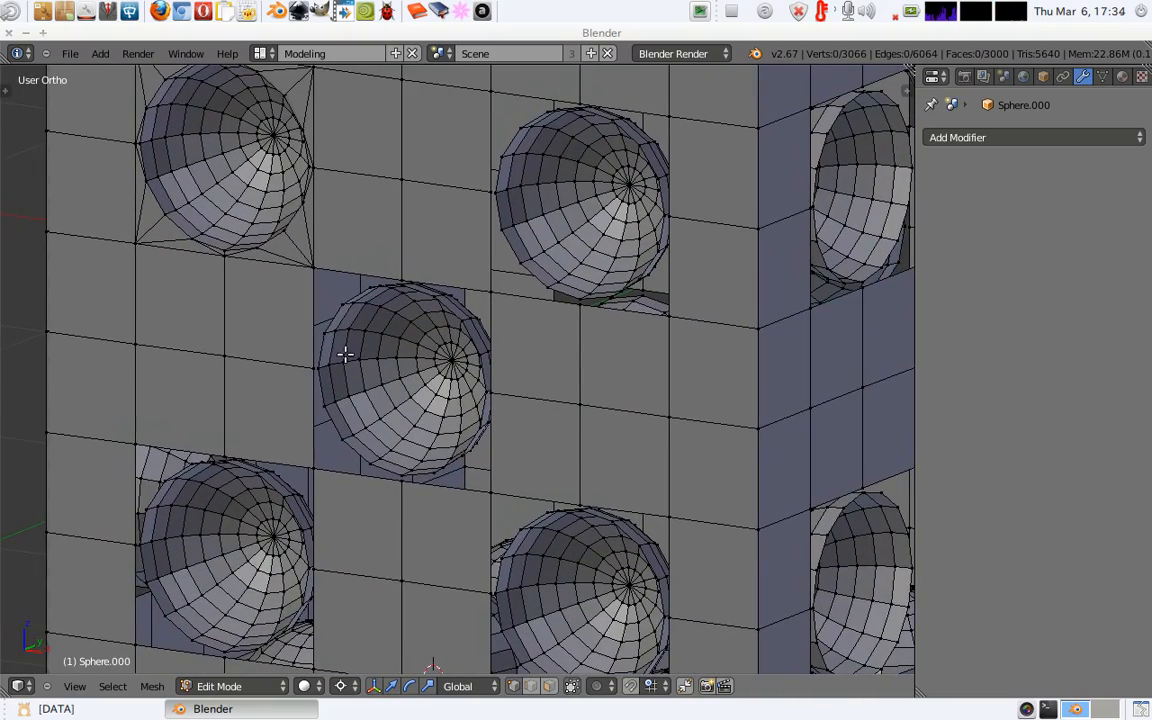
{"action": "right_click", "coordinate": [326, 343], "text": "alt"}
{"action": "scroll", "coordinate": [316, 275], "scroll_direction": "up", "scroll_amount": 3}
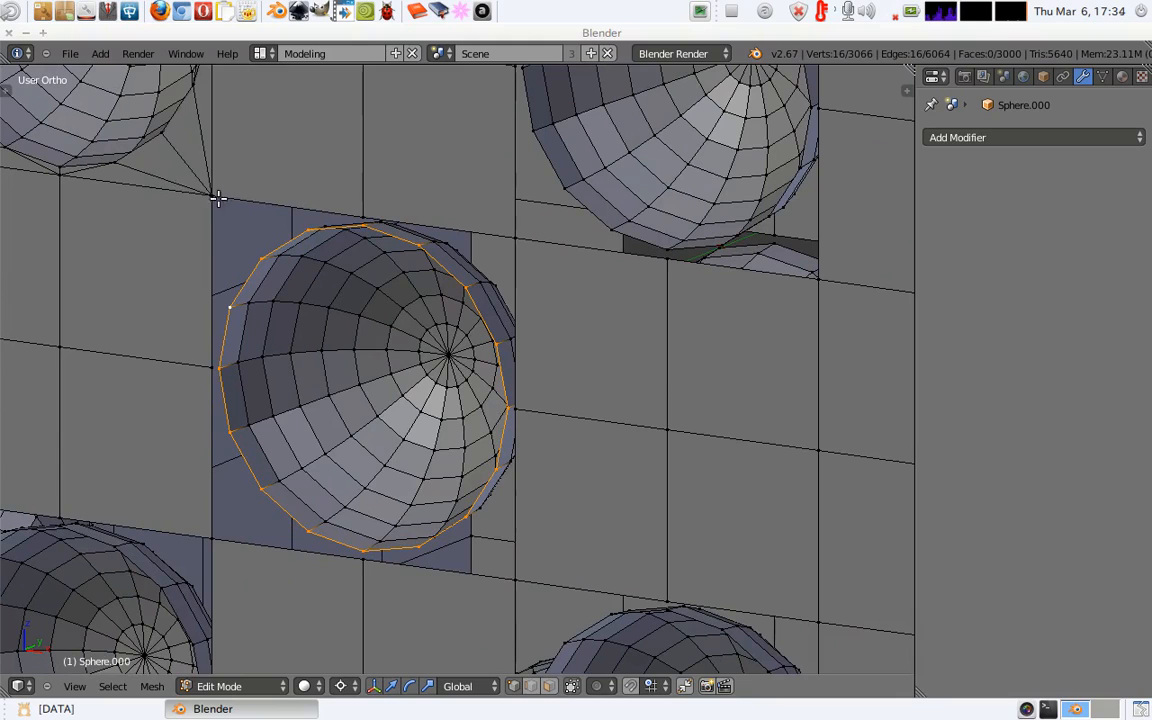
{"action": "right_click", "coordinate": [212, 370], "text": "shift"}
{"action": "right_click", "coordinate": [211, 536], "text": "shift"}
{"action": "right_click", "coordinate": [360, 561], "text": "shift"}
{"action": "right_click", "coordinate": [516, 577], "text": "shift"}
{"action": "right_click", "coordinate": [515, 240], "text": "shift"}
{"action": "right_click", "coordinate": [363, 207], "text": "shift"}
{"action": "right_click", "coordinate": [363, 212], "text": "shift"}
{"action": "key", "text": "alt+f"}
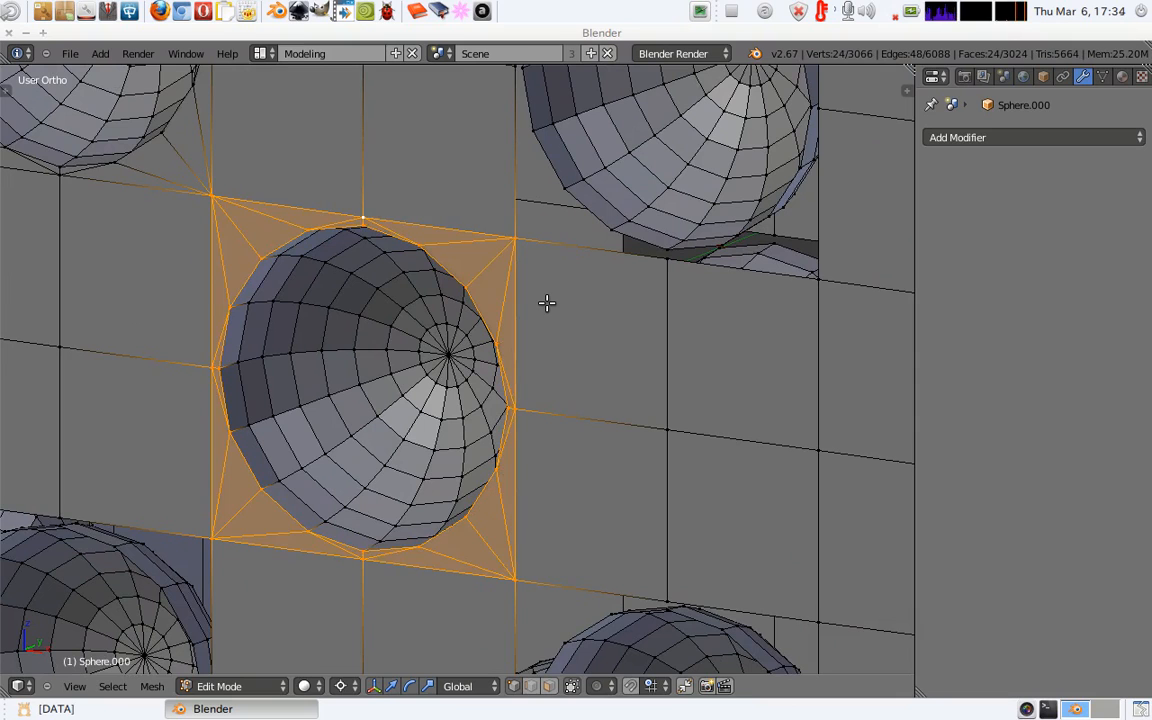
{"action": "key", "text": "a"}
{"action": "key", "text": "Tab"}
Select the rim and opening edge loops of the five-pip face's upper-right pip and fill the gap between them.
{"action": "scroll", "coordinate": [530, 277], "scroll_direction": "down", "scroll_amount": 4}
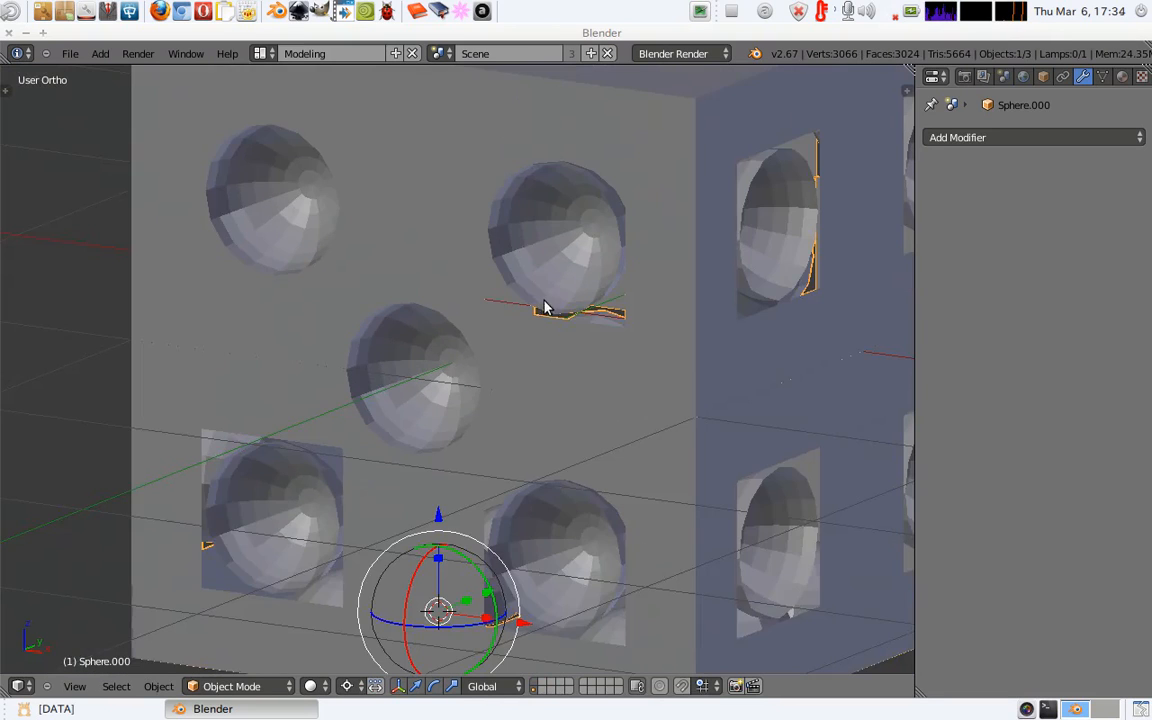
{"action": "middle_click_drag", "start_coordinate": [517, 332], "coordinate": [511, 437], "text": "shift"}
{"action": "scroll", "coordinate": [576, 270], "scroll_direction": "up", "scroll_amount": 2}
{"action": "key", "text": "Tab"}
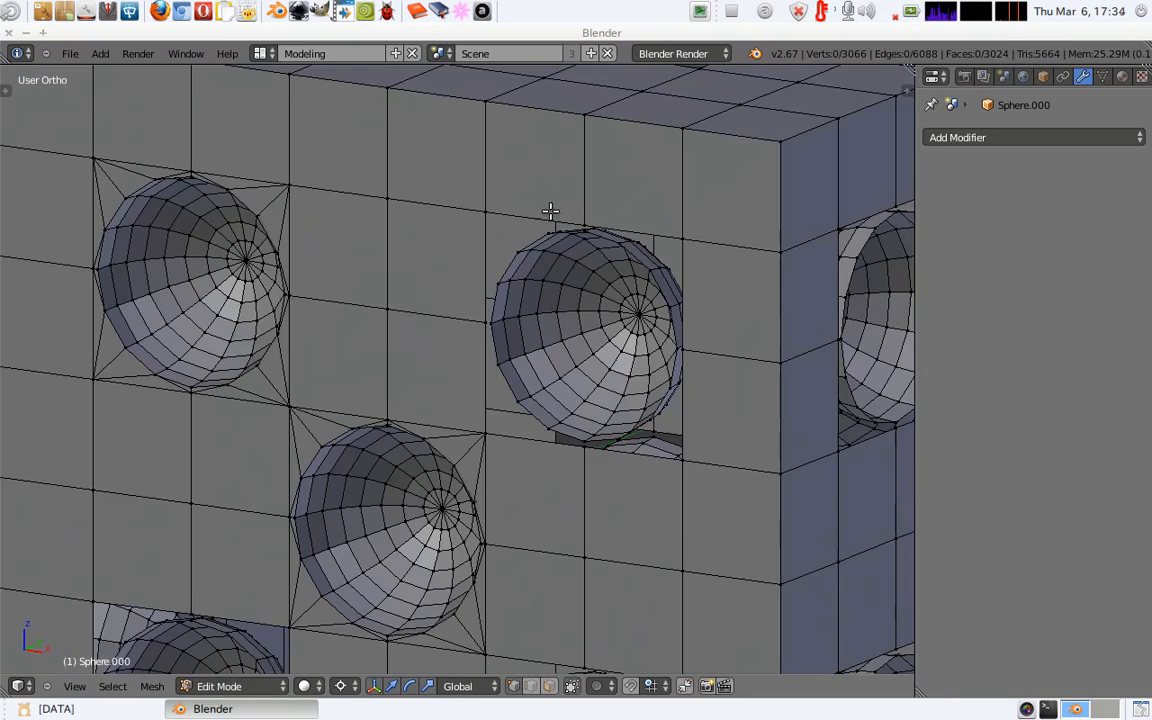
{"action": "right_click", "coordinate": [529, 238], "text": "alt"}
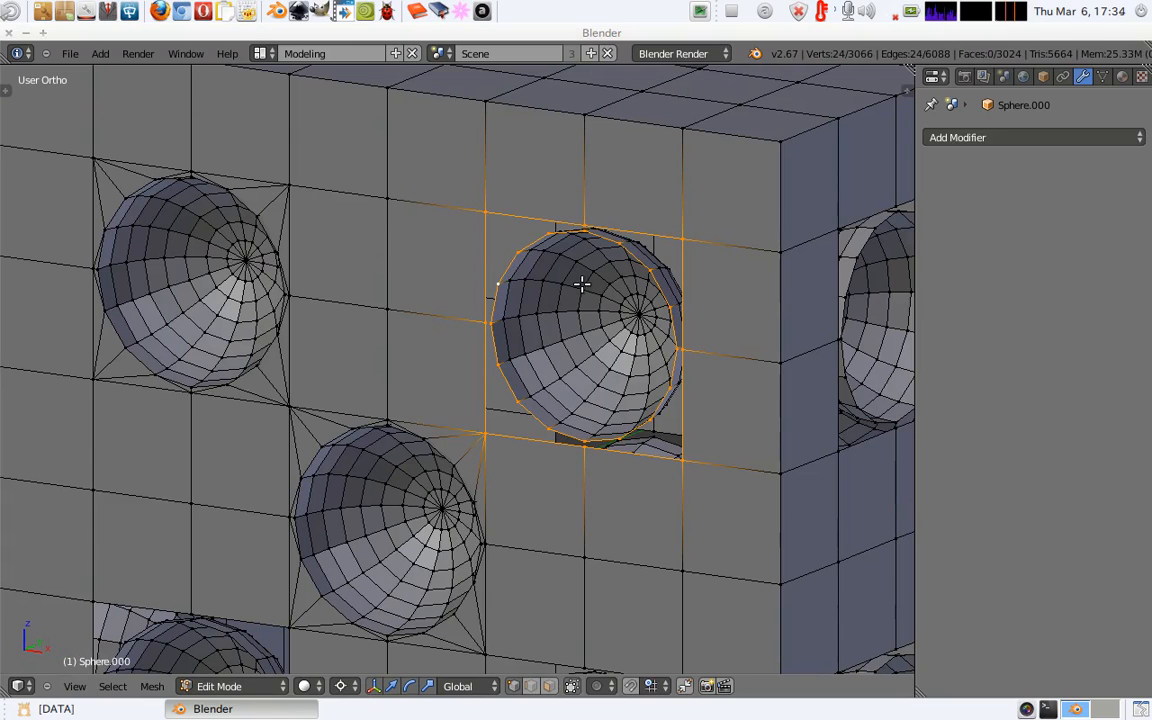
{"action": "key", "text": "alt+f"}
{"action": "key", "text": "a"}
{"action": "key", "text": "Tab"}
Select the rim and opening edge loops of the five-pip face's lower-left pip and fill the gap between them.
{"action": "middle_click_drag", "start_coordinate": [537, 366], "coordinate": [618, 88], "text": "shift"}
{"action": "key", "text": "Tab"}
{"action": "right_click", "coordinate": [305, 332], "text": "alt"}
{"action": "right_click", "coordinate": [305, 332], "text": "alt+shift"}
{"action": "key", "text": "alt+f"}
{"action": "key", "text": "a"}
Select the rim and opening edge loops of the five-pip face's lower-right pip and fill the gap between them.
{"action": "right_click", "coordinate": [538, 372], "text": "alt"}
{"action": "right_click", "coordinate": [645, 395], "text": "alt+shift"}
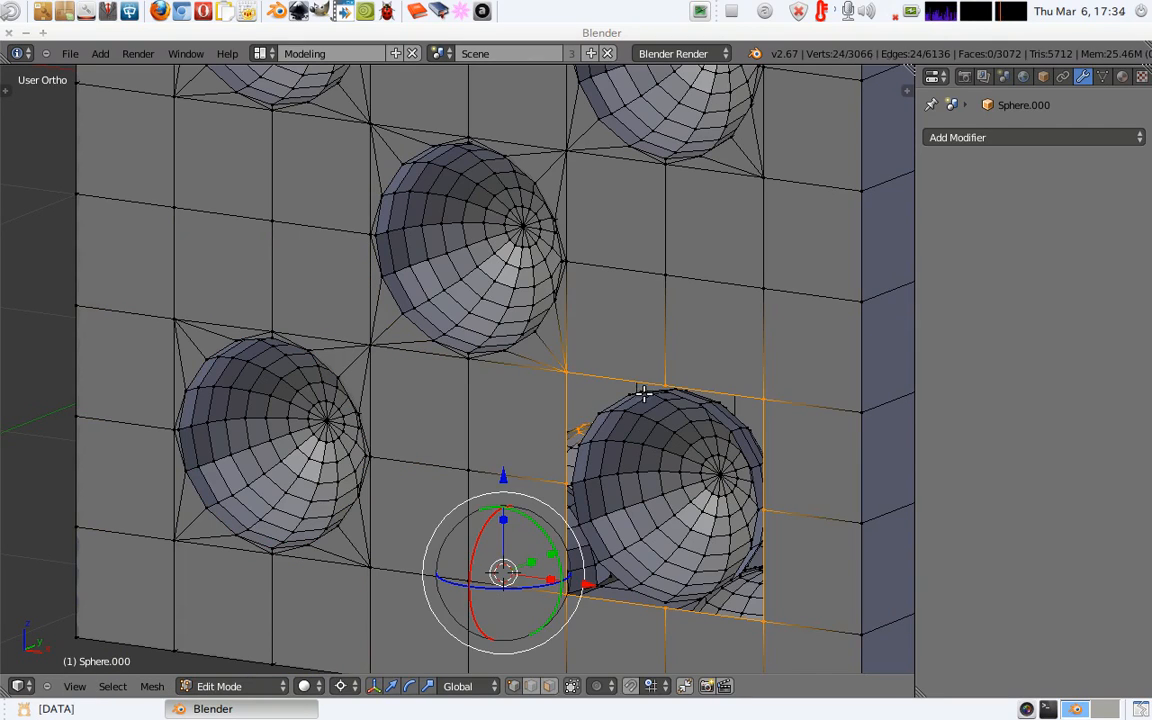
{"action": "right_click", "coordinate": [718, 421], "text": "alt+shift"}
{"action": "right_click", "coordinate": [725, 432], "text": "alt+shift"}
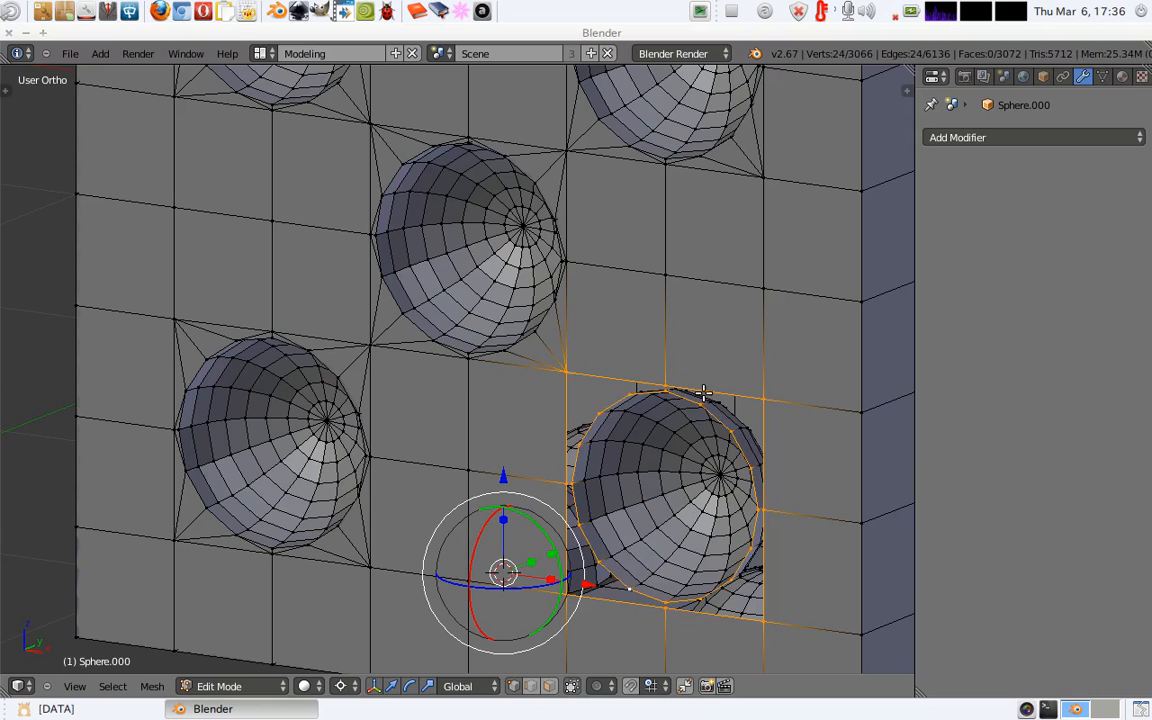
{"action": "key", "text": "alt+f"}
{"action": "key", "text": "Tab"}
Select the opening and rim edge loops of the four-pip face's upper-left pip and fill the gap between them.
{"action": "middle_click_drag", "start_coordinate": [730, 389], "coordinate": [501, 225]}
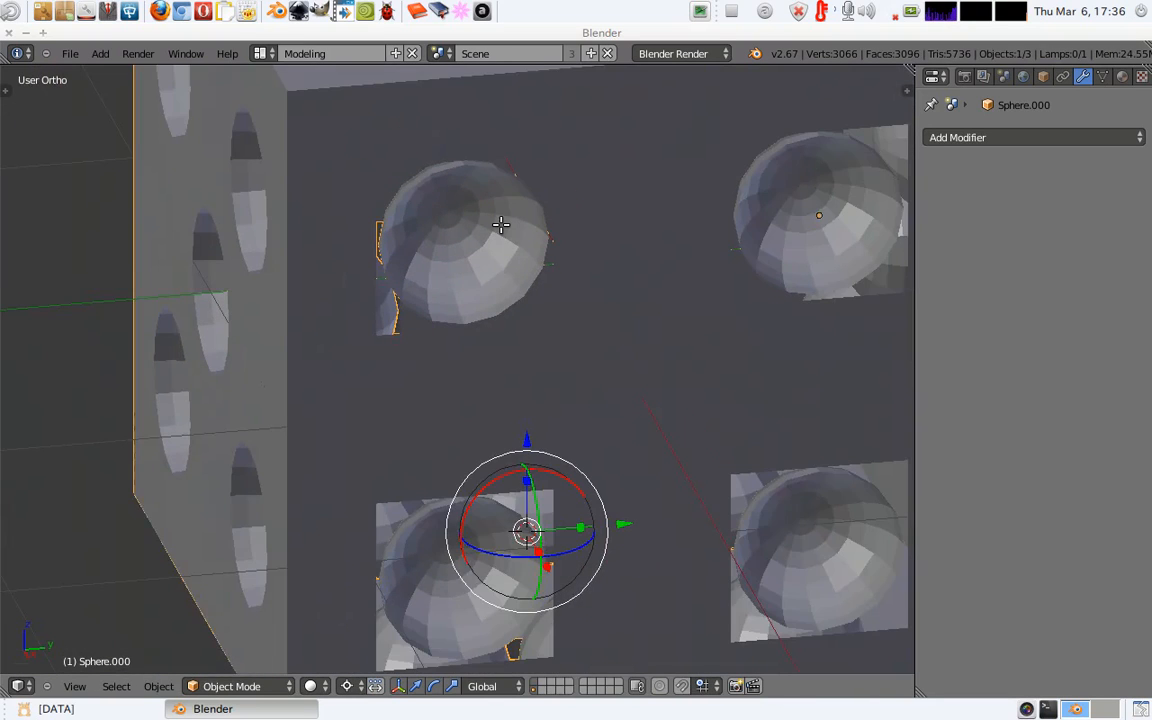
{"action": "key", "text": "Tab"}
{"action": "right_click", "coordinate": [540, 154], "text": "alt"}
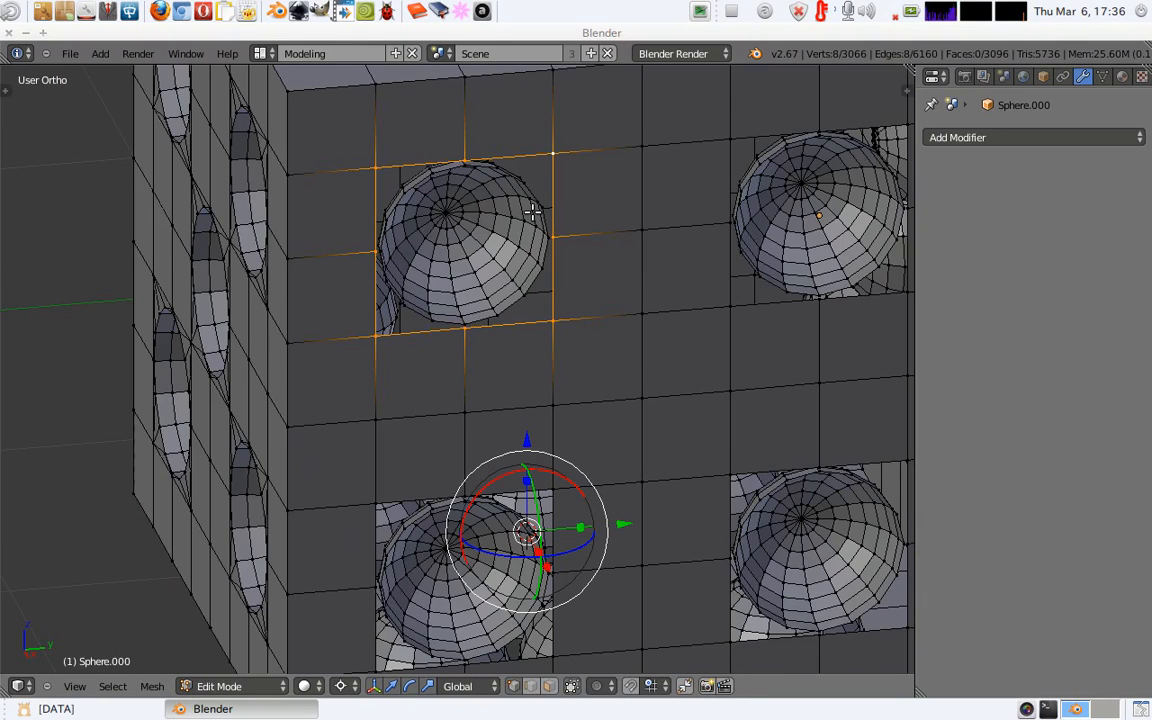
{"action": "right_click", "coordinate": [510, 310], "text": "alt+shift"}
{"action": "key", "text": "alt+f"}
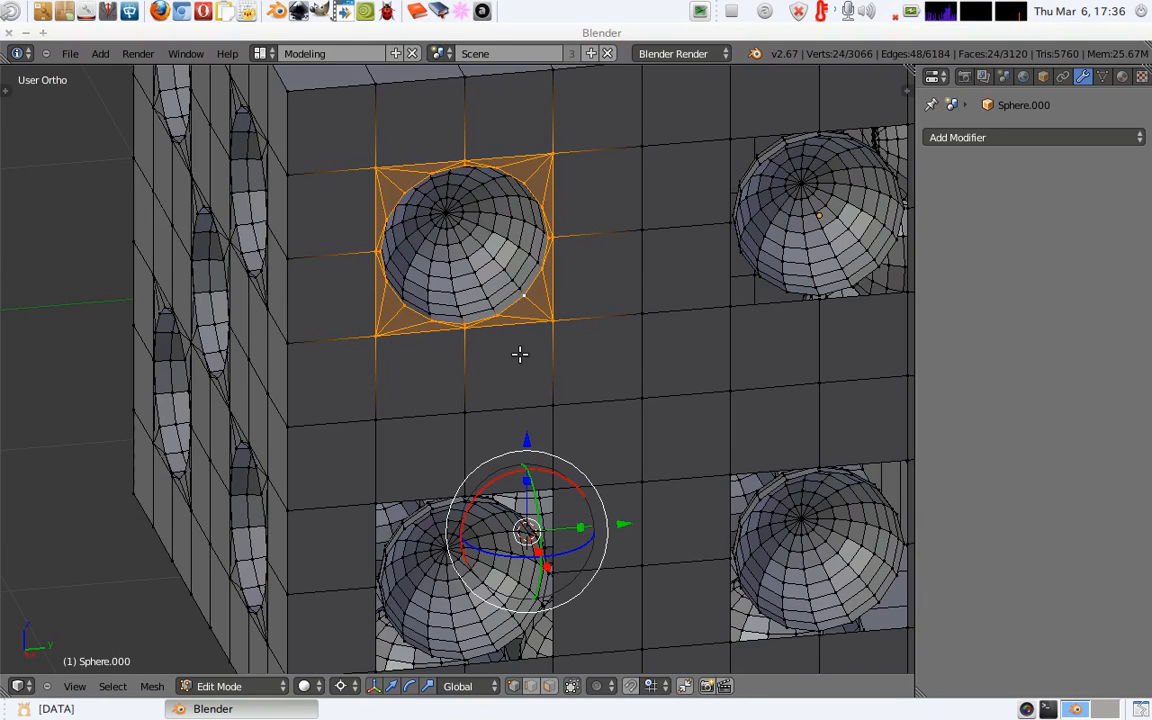
Select the opening and rim edge loops of the four-pip face's lower-left pip and fill the gap between them.
{"action": "key", "text": "a"}
{"action": "right_click", "coordinate": [422, 503], "text": "alt"}
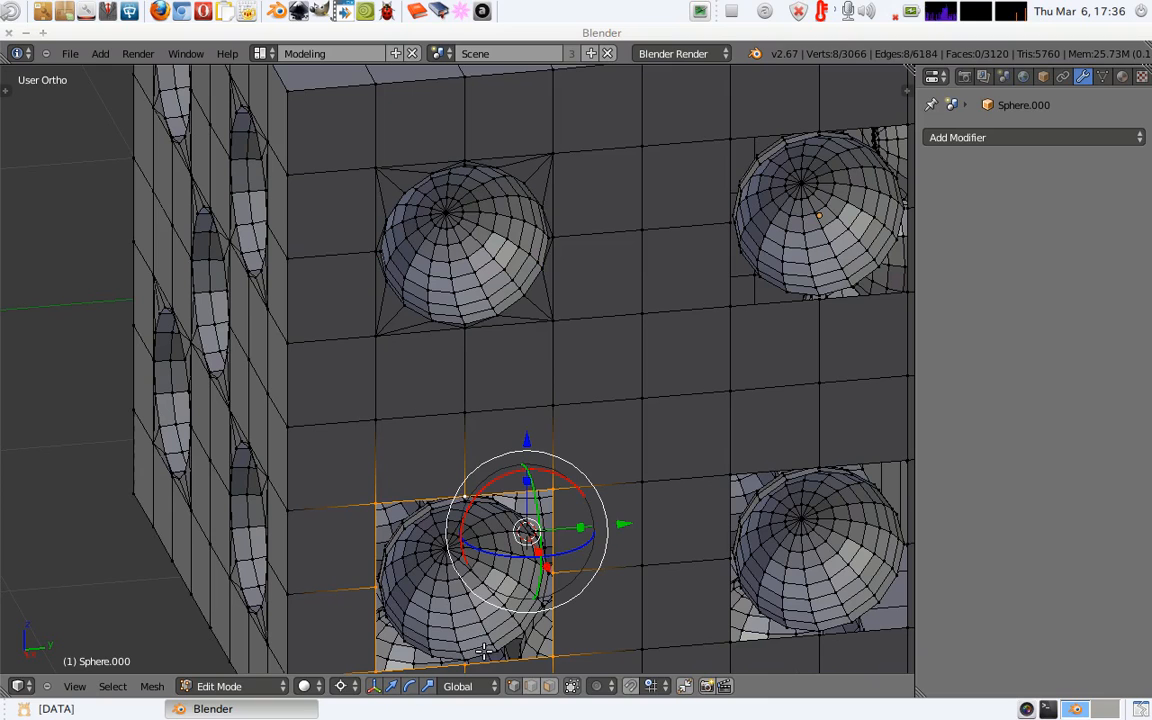
{"action": "right_click", "coordinate": [505, 647], "text": "alt+shift"}
{"action": "middle_click_drag", "start_coordinate": [506, 401], "coordinate": [439, 321], "text": "shift"}
{"action": "key", "text": "alt+f"}
{"action": "key", "text": "a"}
Fill the gaps between rim and opening around the four-pip face's lower-right and upper-right pips.
{"action": "key", "text": "ctrl+z"}
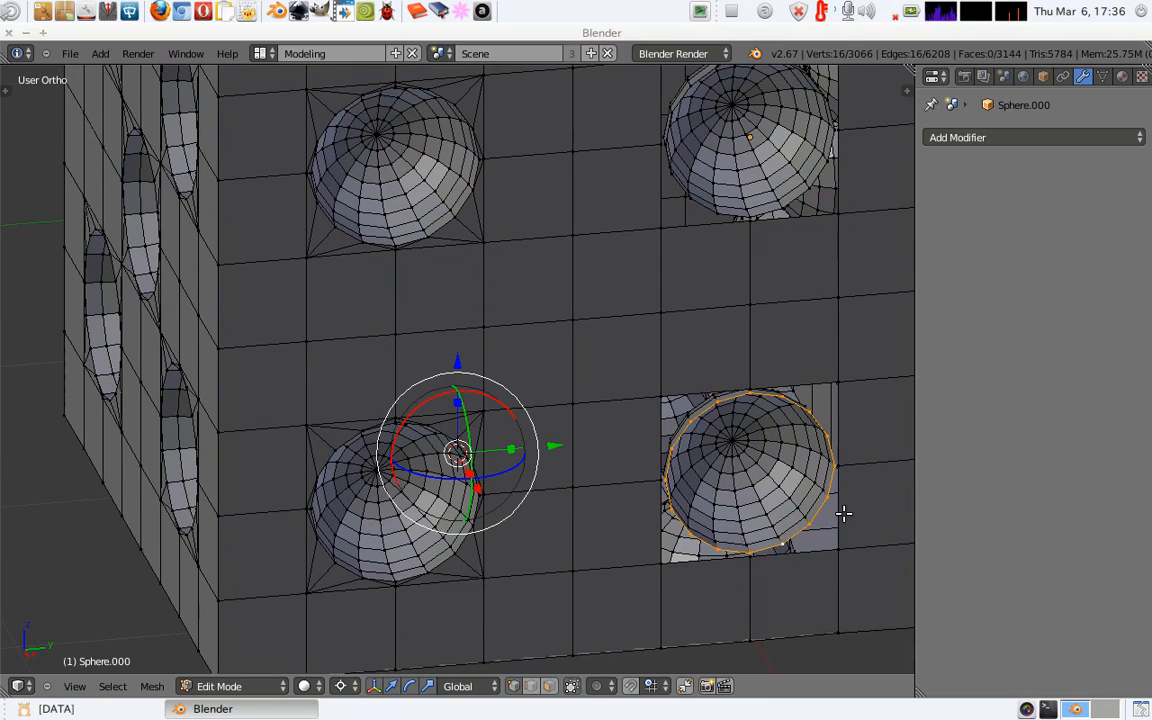
{"action": "key", "text": "alt+f"}
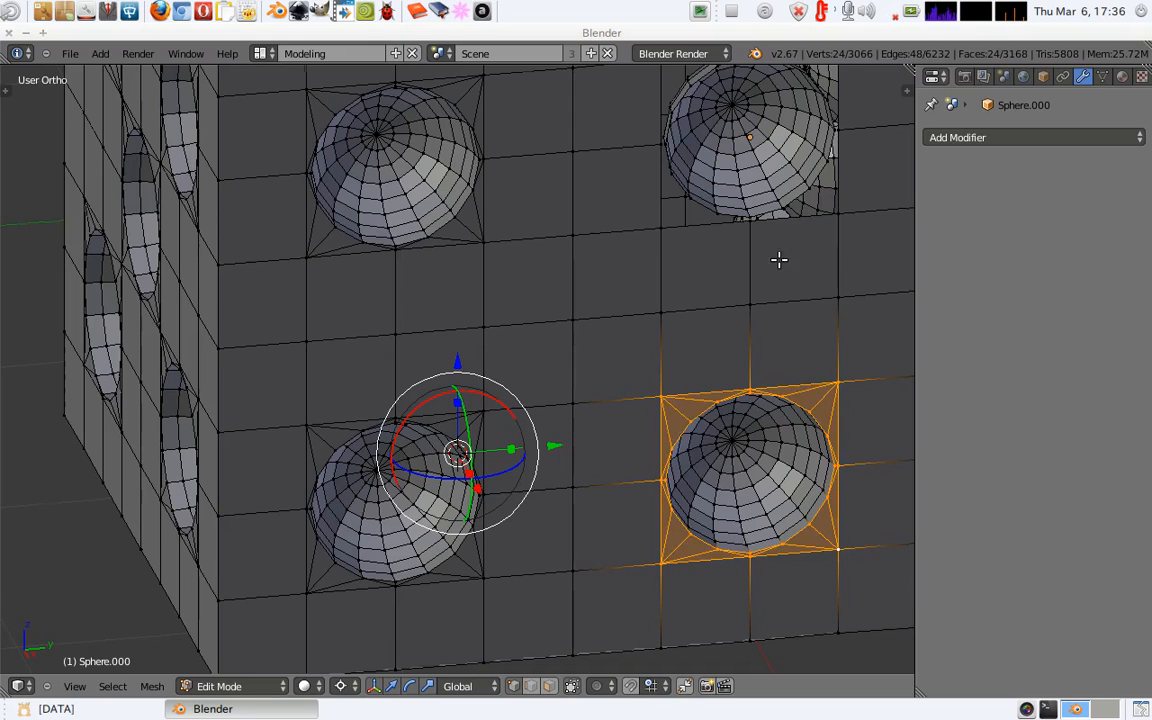
{"action": "middle_click_drag", "start_coordinate": [776, 257], "coordinate": [707, 337], "text": "shift"}
{"action": "key", "text": "a"}
{"action": "key", "text": "ctrl+z"}
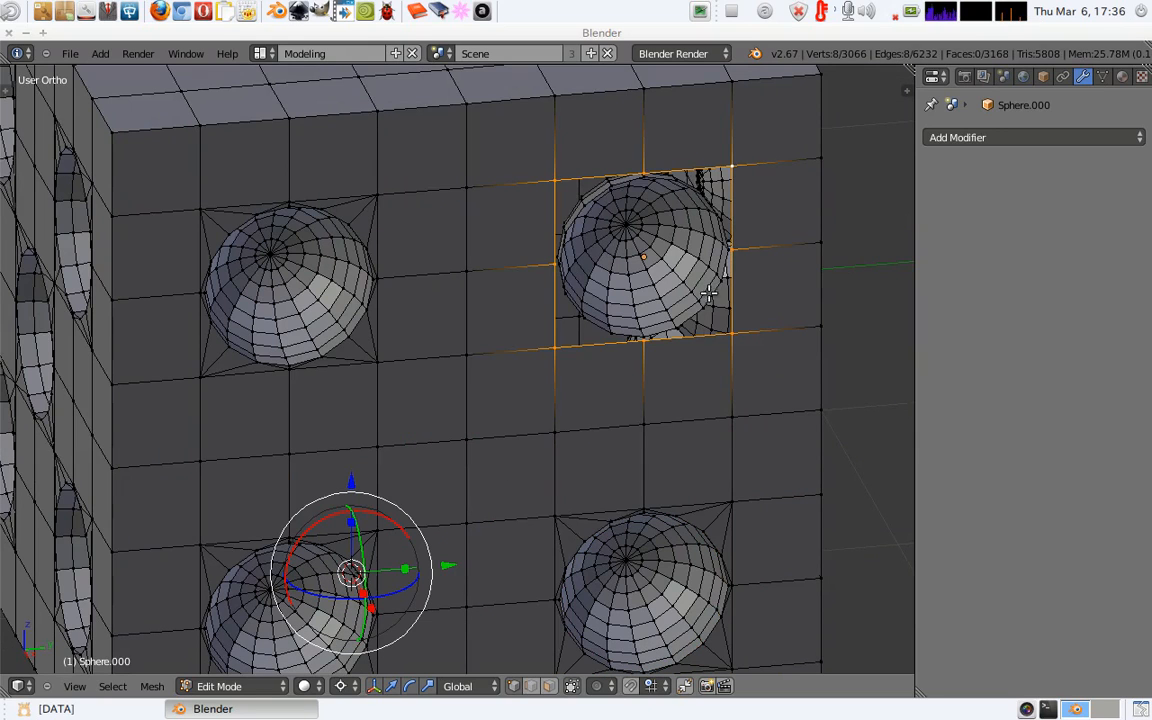
{"action": "key", "text": "alt+f"}
{"action": "key", "text": "a"}
Select the eight opening vertices and the rim loop of the three-pip face's middle pip and fill the gap between them.
{"action": "middle_click_drag", "start_coordinate": [720, 220], "coordinate": [340, 160]}
{"action": "right_click", "coordinate": [418, 285]}
{"action": "right_click", "coordinate": [347, 302], "text": "shift"}
{"action": "right_click", "coordinate": [343, 385], "text": "shift"}
{"action": "right_click", "coordinate": [346, 467], "text": "shift"}
{"action": "scroll", "coordinate": [405, 472], "scroll_direction": "up", "scroll_amount": 2}
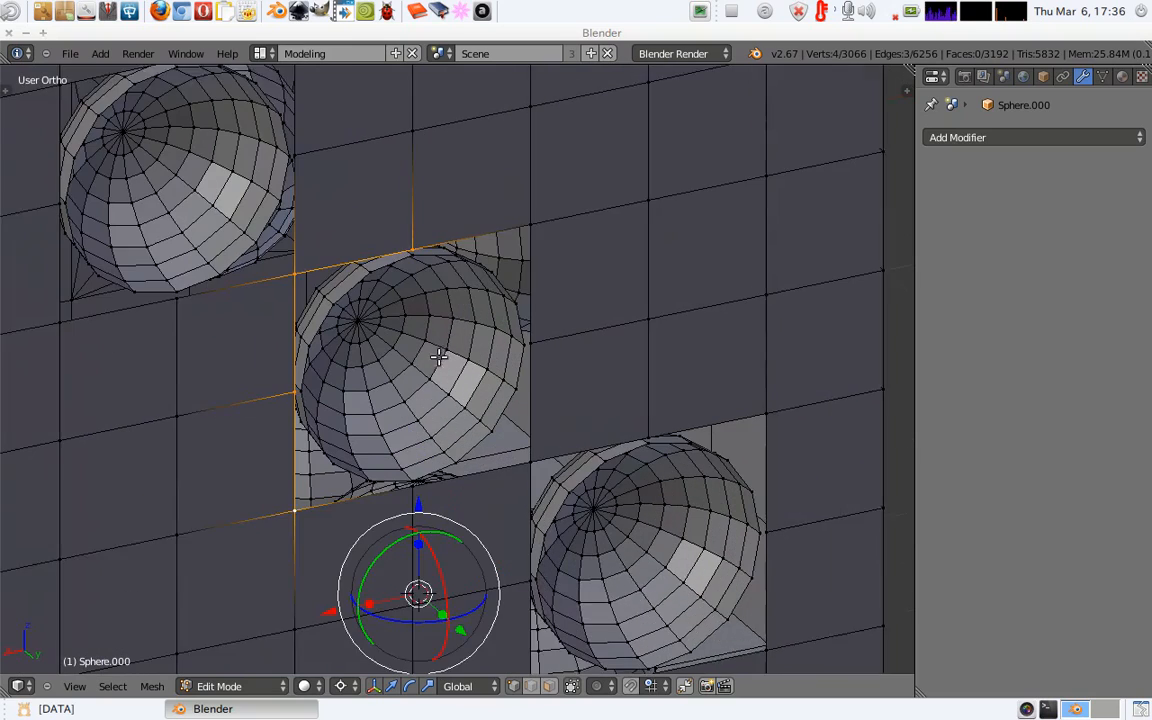
{"action": "right_click", "coordinate": [535, 216], "text": "shift"}
{"action": "right_click", "coordinate": [540, 341], "text": "shift"}
{"action": "right_click", "coordinate": [536, 473], "text": "shift"}
{"action": "right_click", "coordinate": [419, 509], "text": "shift"}
{"action": "right_click", "coordinate": [481, 457], "text": "alt+shift"}
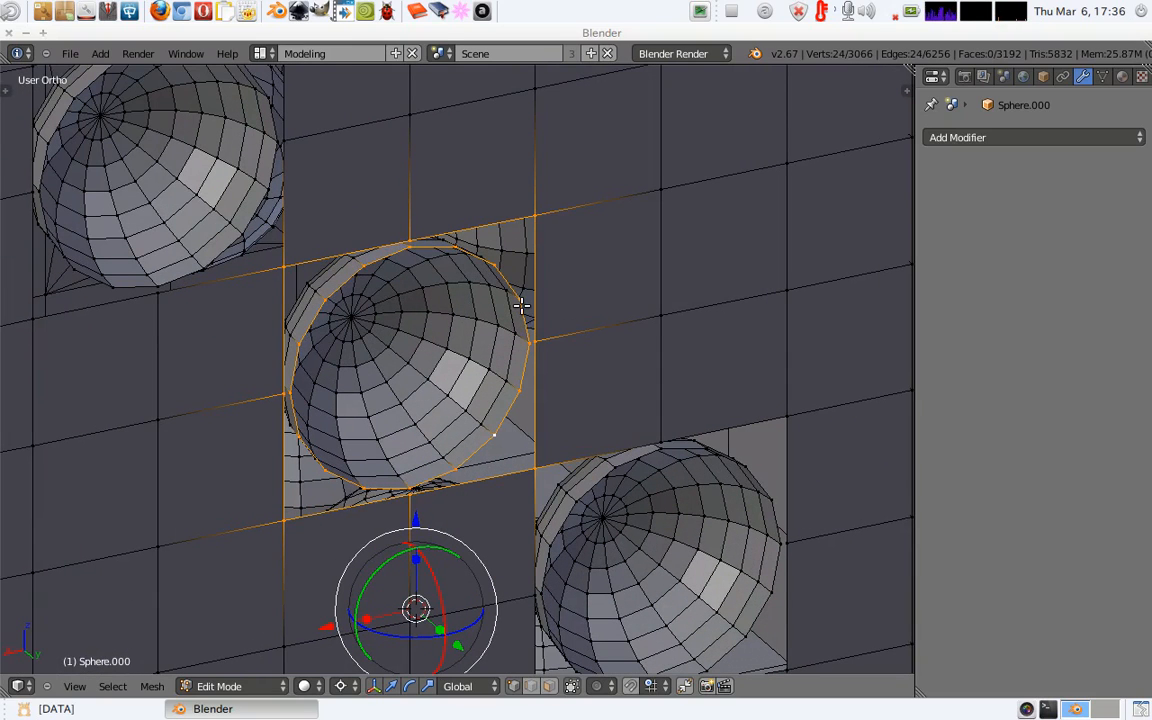
{"action": "key", "text": "alt+f"}
{"action": "key", "text": "a"}
{"action": "middle_click_drag", "start_coordinate": [579, 399], "coordinate": [581, 402], "text": "ctrl"}
{"action": "right_click", "coordinate": [671, 427], "text": "alt"}
{"action": "right_click", "coordinate": [633, 438], "text": "alt+shift"}
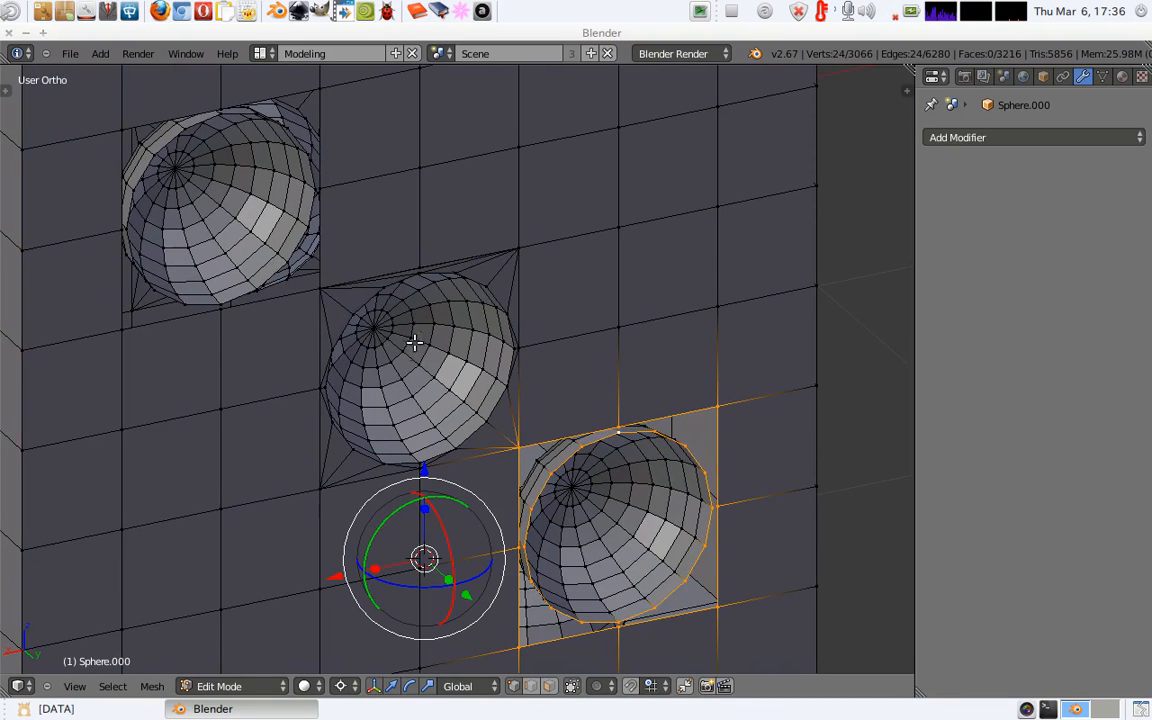
{"action": "middle_click_drag", "start_coordinate": [414, 342], "coordinate": [463, 279], "text": "shift"}
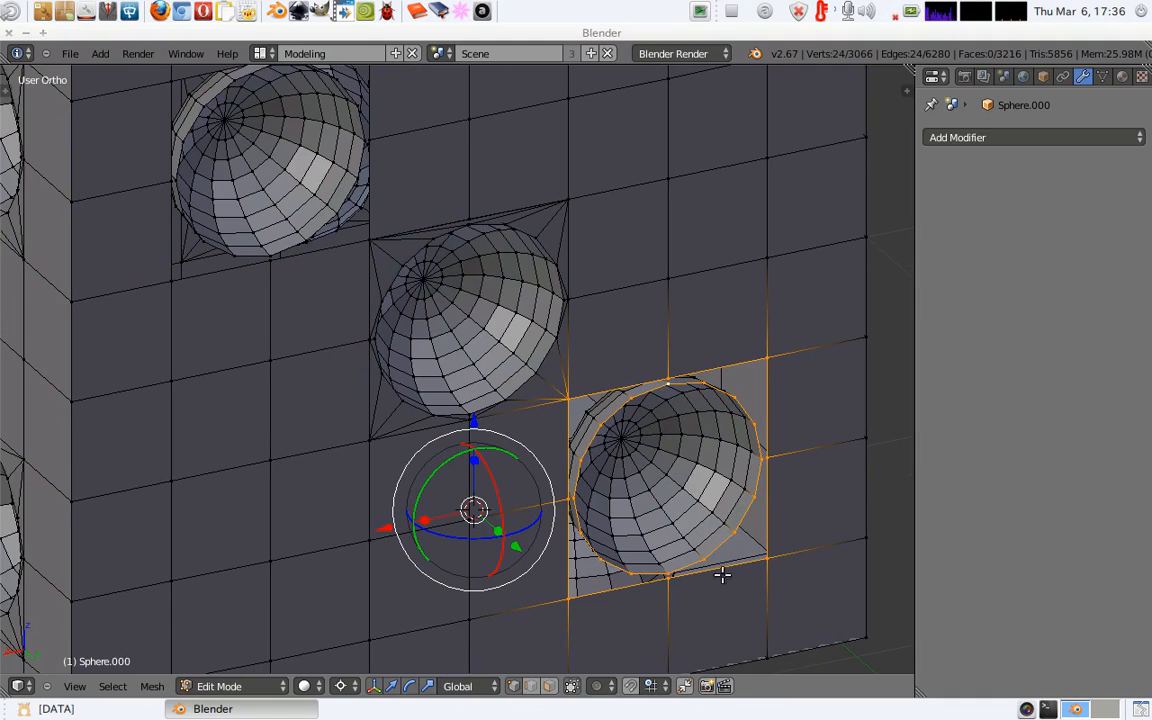
{"action": "key", "text": "a"}
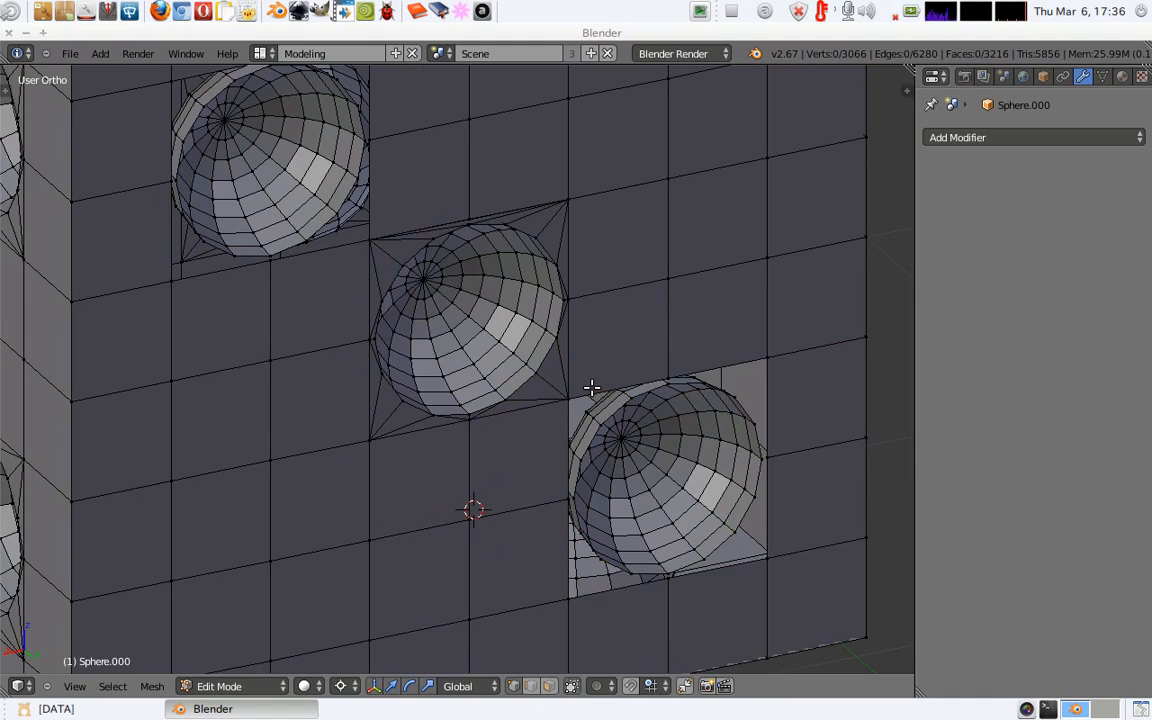
Select the opening and rim edge loops of the three-pip face's lower-right pip and fill the gap between them.
{"action": "right_click", "coordinate": [767, 379], "text": "alt"}
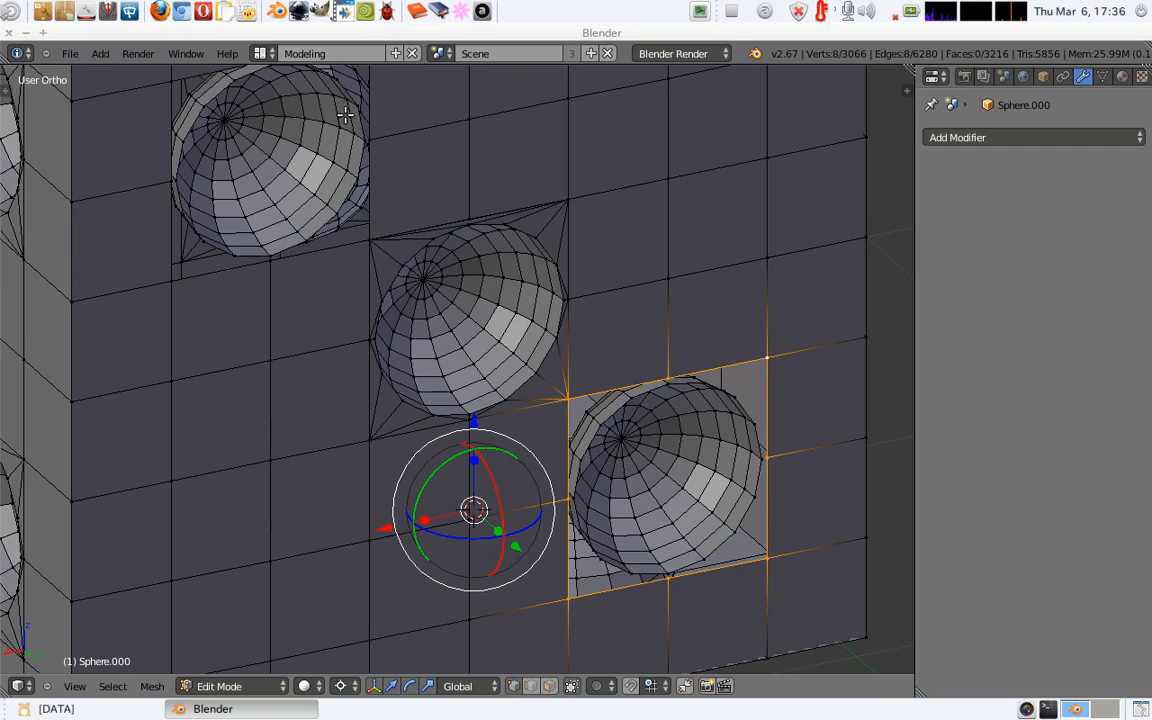
{"action": "left_click", "coordinate": [680, 395], "text": "alt+shift"}
{"action": "key", "text": "alt+f"}
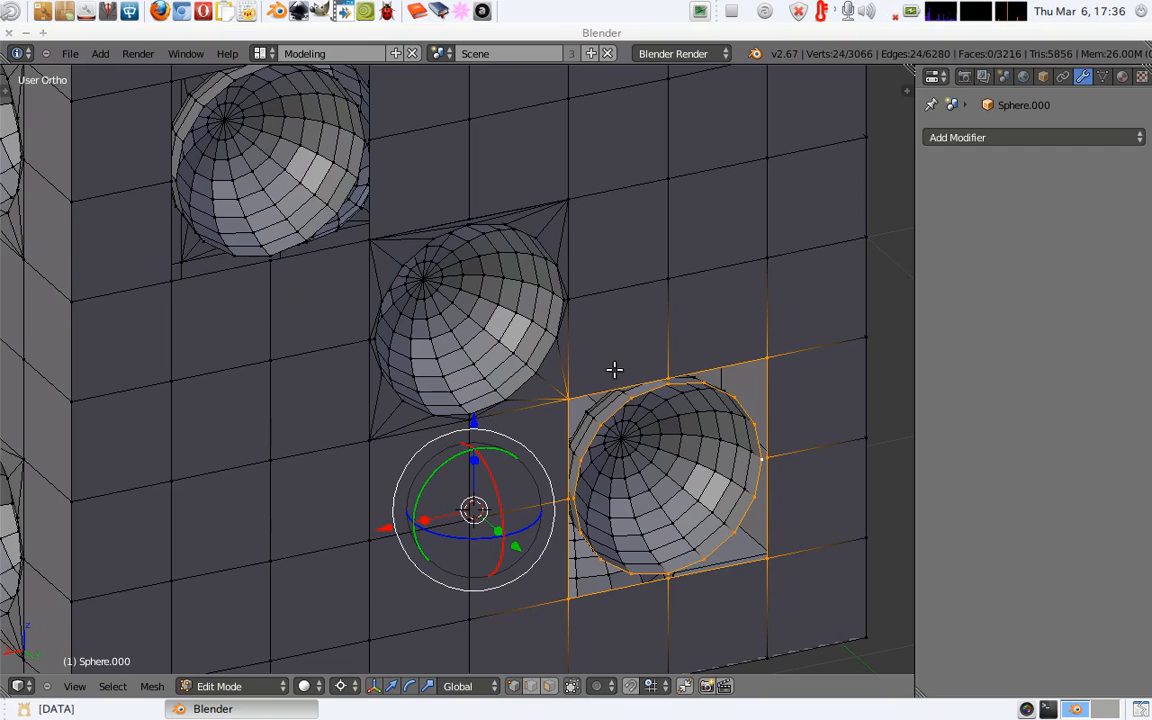
{"action": "key", "text": "a"}
Select the opening and rim edge loops of the three-pip face's upper-left pip and fill the gap between them.
{"action": "middle_click_drag", "start_coordinate": [501, 329], "coordinate": [331, 213]}
{"action": "left_click", "coordinate": [276, 198], "text": "alt"}
{"action": "left_click", "coordinate": [258, 172], "text": "alt+shift"}
{"action": "key", "text": "alt+f"}
{"action": "key", "text": "Tab"}
Select the opening and rim edge loops of the two-pip face's upper-left pip and fill the gap between them.
{"action": "mouse_move", "coordinate": [650, 406]}
{"action": "middle_mouse_down"}
{"action": "mouse_move", "coordinate": [553, 391]}
{"action": "mouse_move", "coordinate": [517, 401]}
{"action": "mouse_move", "coordinate": [454, 260]}
{"action": "middle_mouse_up"}
{"action": "key", "text": "Tab"}
{"action": "right_click", "coordinate": [452, 281], "text": "alt"}
{"action": "right_click", "coordinate": [434, 258], "text": "alt+shift"}
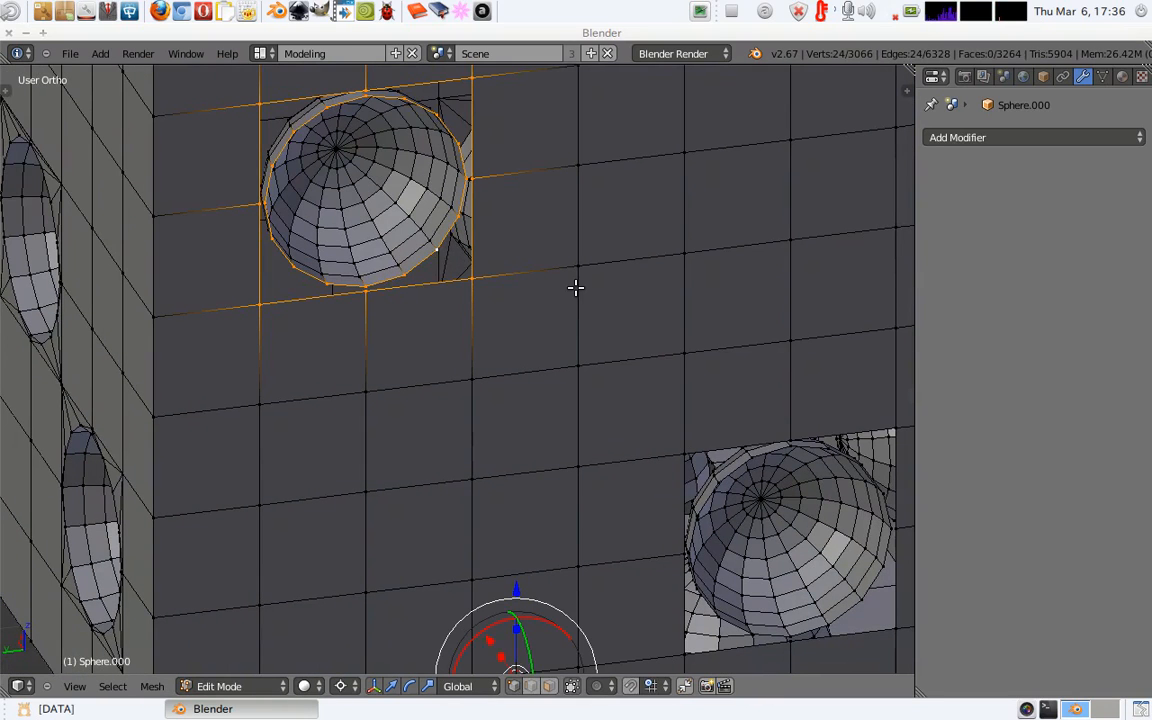
{"action": "key", "text": "alt+f"}
Select the opening and rim edge loops of the two-pip face's lower-right pip and fill the gap between them.
{"action": "middle_click_drag", "start_coordinate": [669, 442], "coordinate": [580, 398], "text": "shift"}
{"action": "key", "text": "a"}
{"action": "right_click", "coordinate": [631, 404], "text": "alt"}
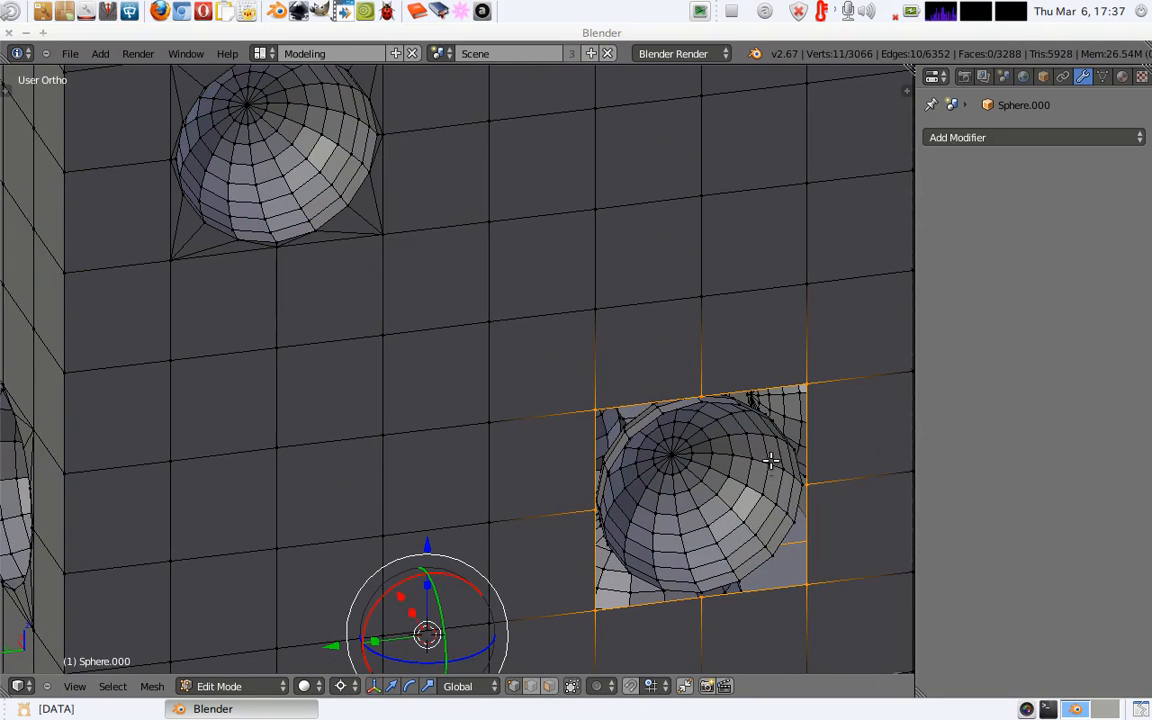
{"action": "right_click", "coordinate": [786, 548], "text": "alt+shift"}
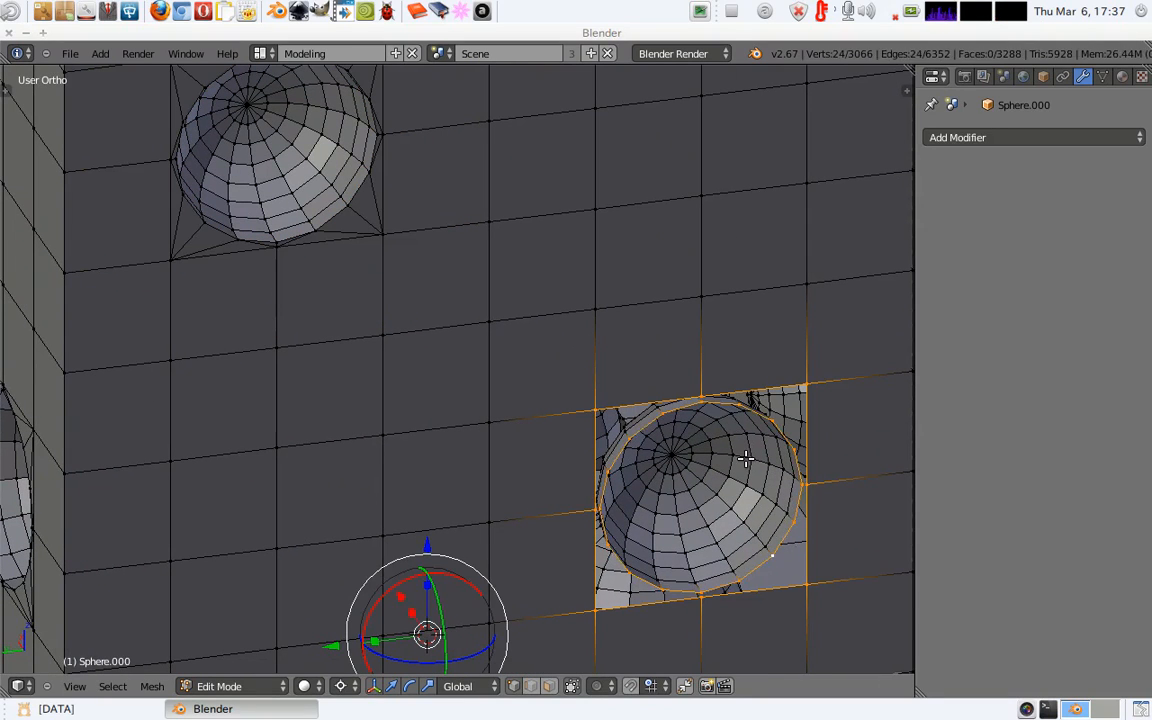
{"action": "key", "text": "alt+f"}
{"action": "key", "text": "a"}
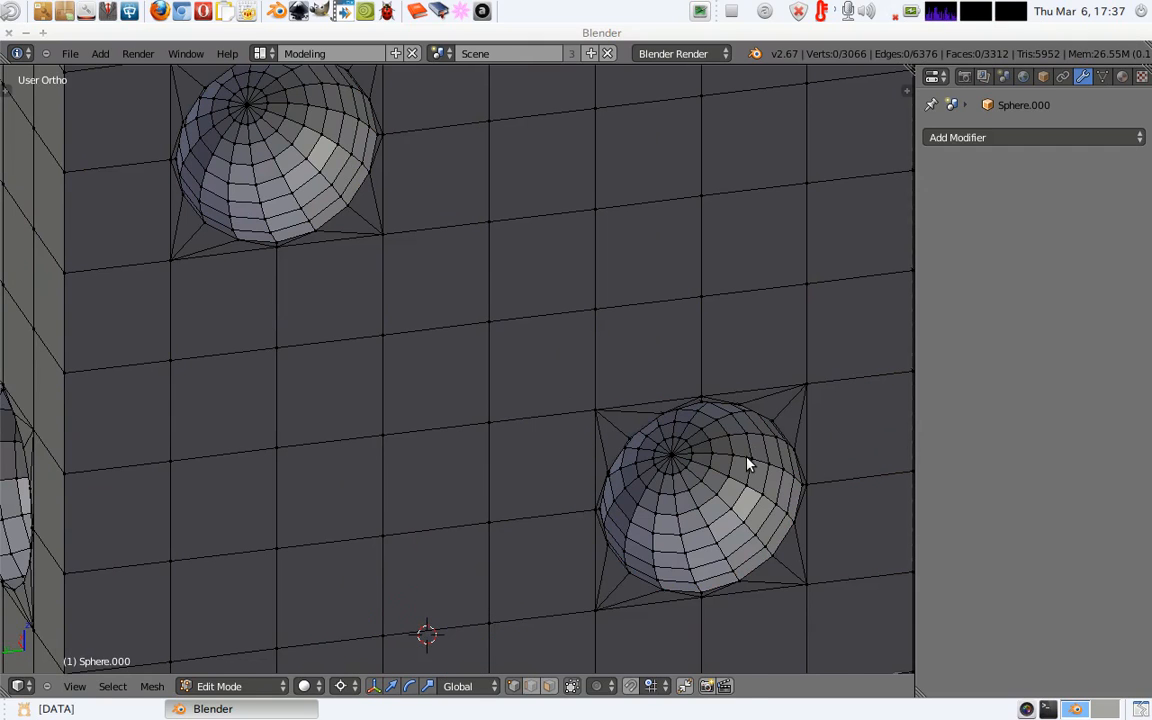
Fill the gap between the large pip's rim and its opening on the one-pip face.
{"action": "key", "text": "Tab"}
{"action": "middle_click_drag", "start_coordinate": [717, 370], "coordinate": [676, 424]}
{"action": "key", "text": "Tab"}
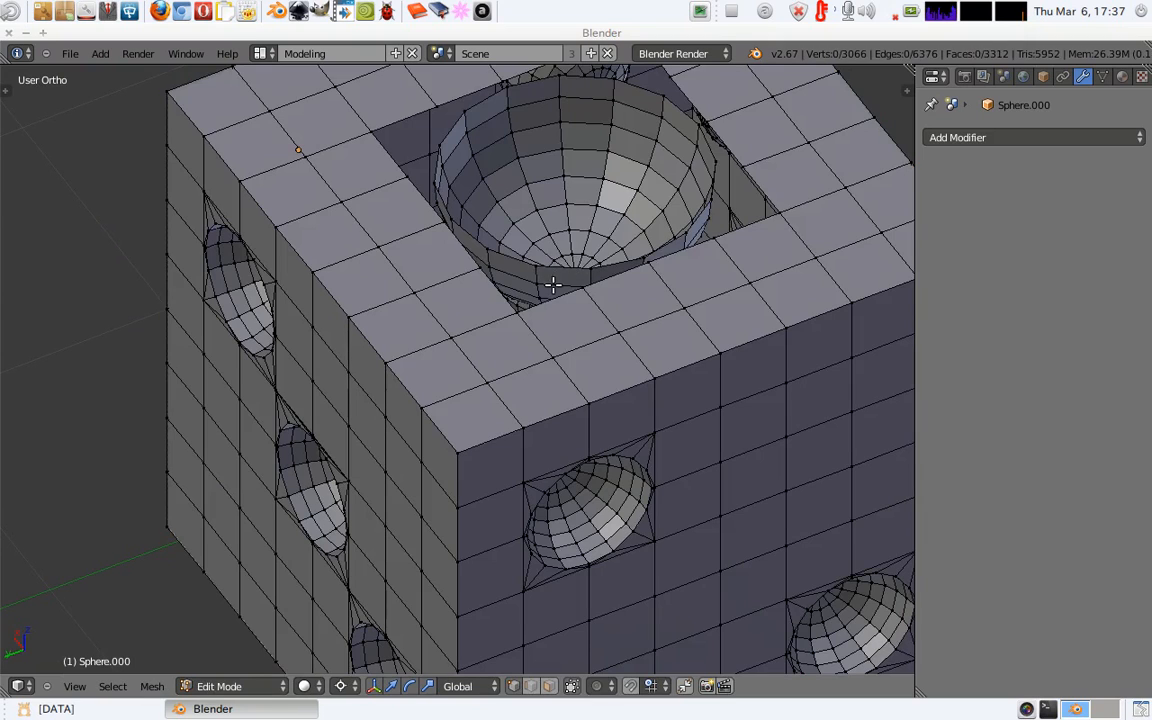
{"action": "right_click", "coordinate": [545, 298], "text": "alt"}
{"action": "key", "text": "alt+f"}
{"action": "key", "text": "a"}
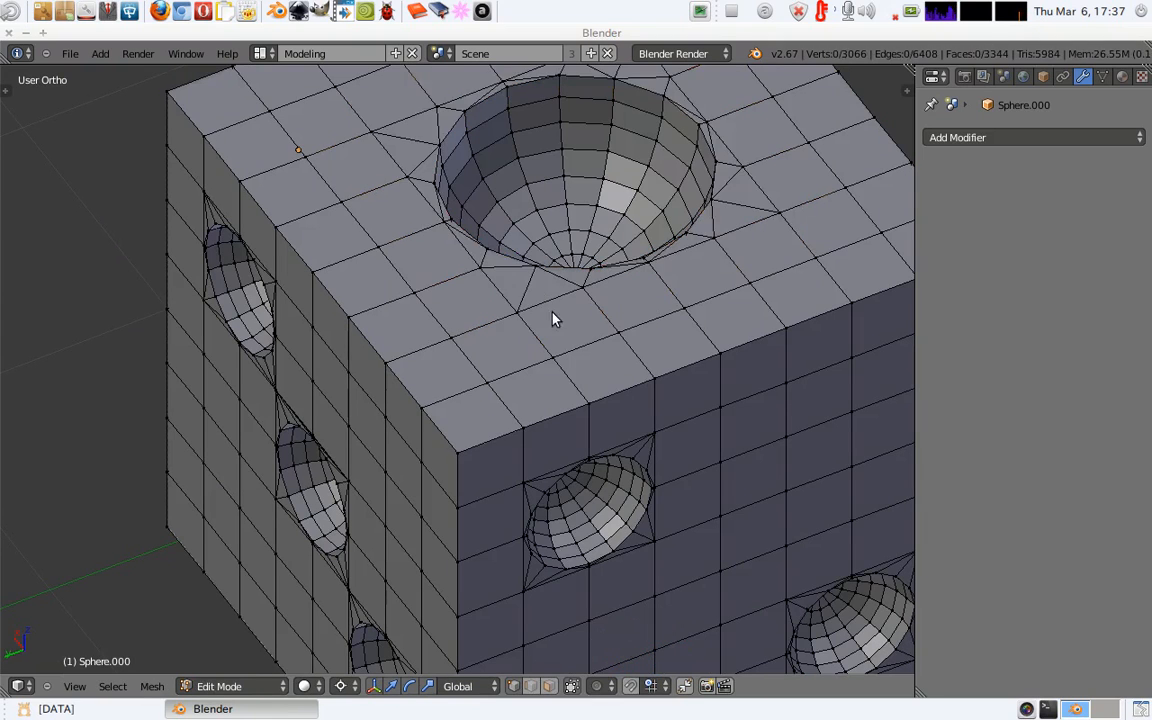
{"action": "key", "text": "Tab"}
{"action": "middle_click_drag", "start_coordinate": [551, 411], "coordinate": [617, 77]}
{"action": "middle_click_drag", "start_coordinate": [496, 255], "coordinate": [553, 296]}
{"action": "scroll", "coordinate": [470, 324], "scroll_direction": "up", "scroll_amount": 5}
{"action": "key", "text": "Tab"}
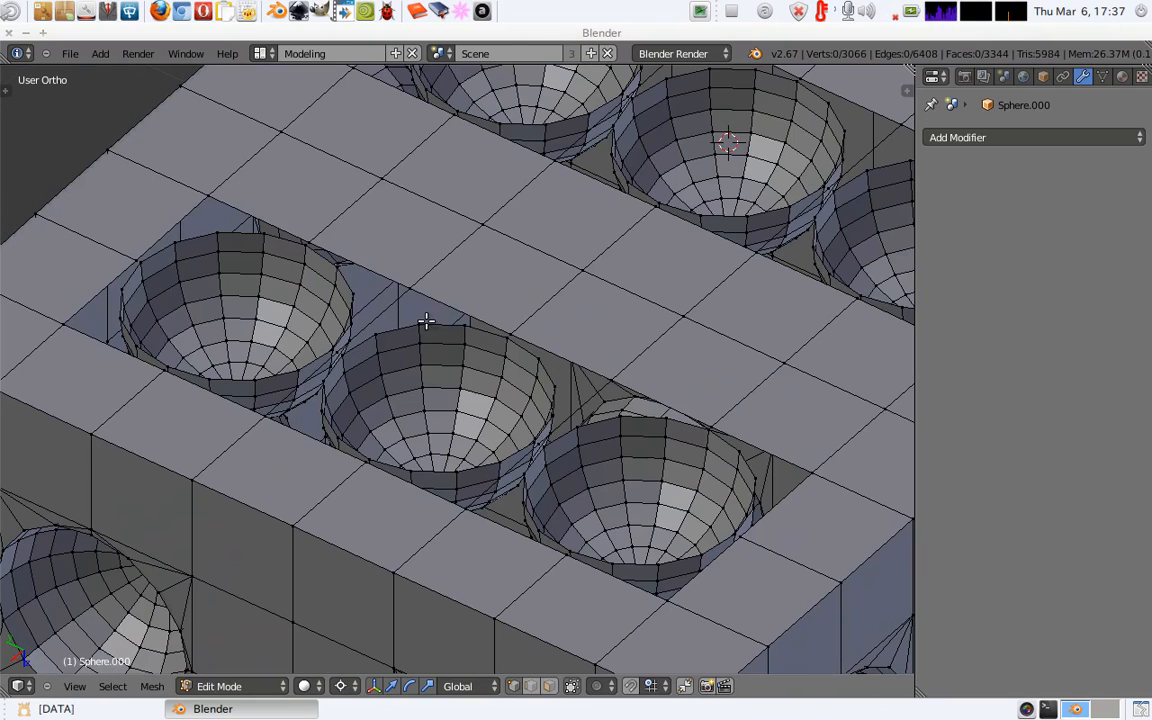
{"action": "right_click", "coordinate": [446, 322], "text": "alt"}
{"action": "right_click", "coordinate": [410, 288], "text": "shift"}
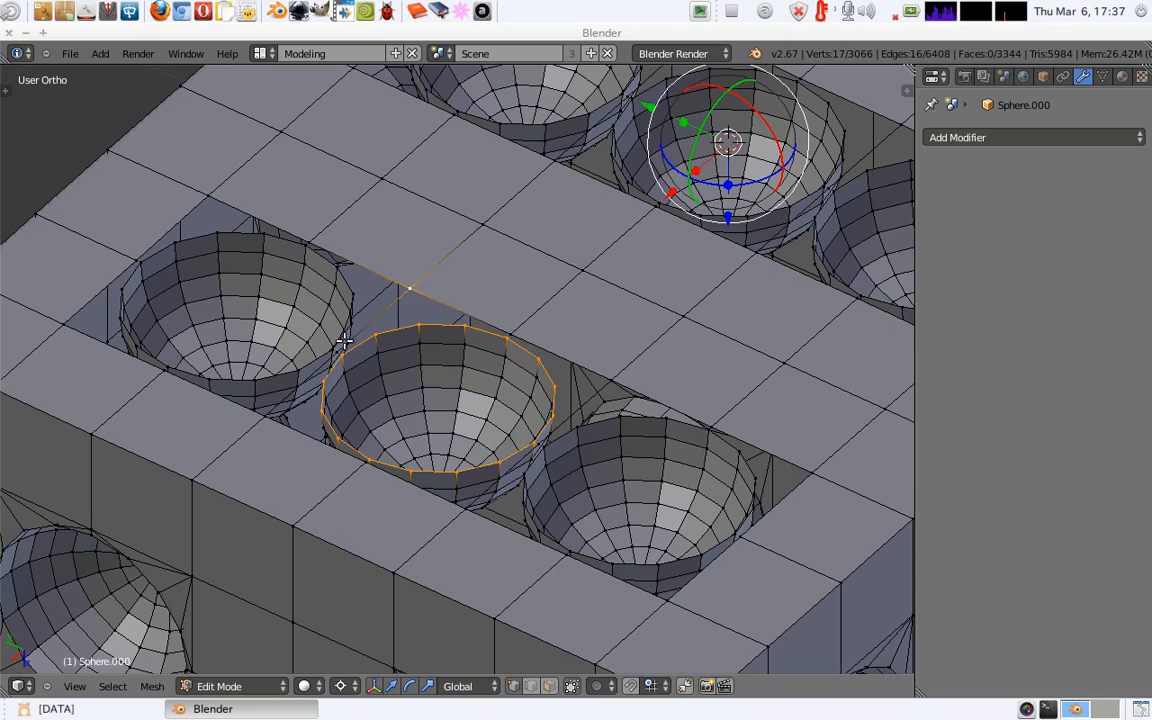
{"action": "right_click", "coordinate": [336, 348], "text": "shift"}
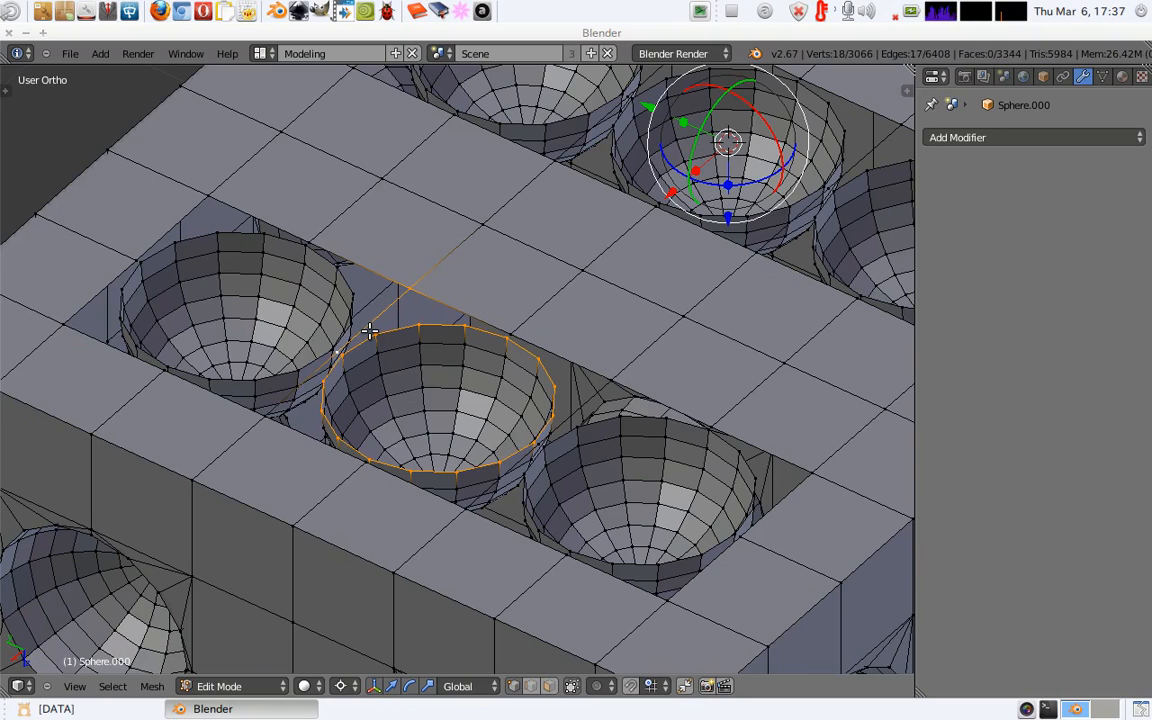
{"action": "key", "text": "a"}
{"action": "right_click", "coordinate": [246, 208], "text": "alt"}
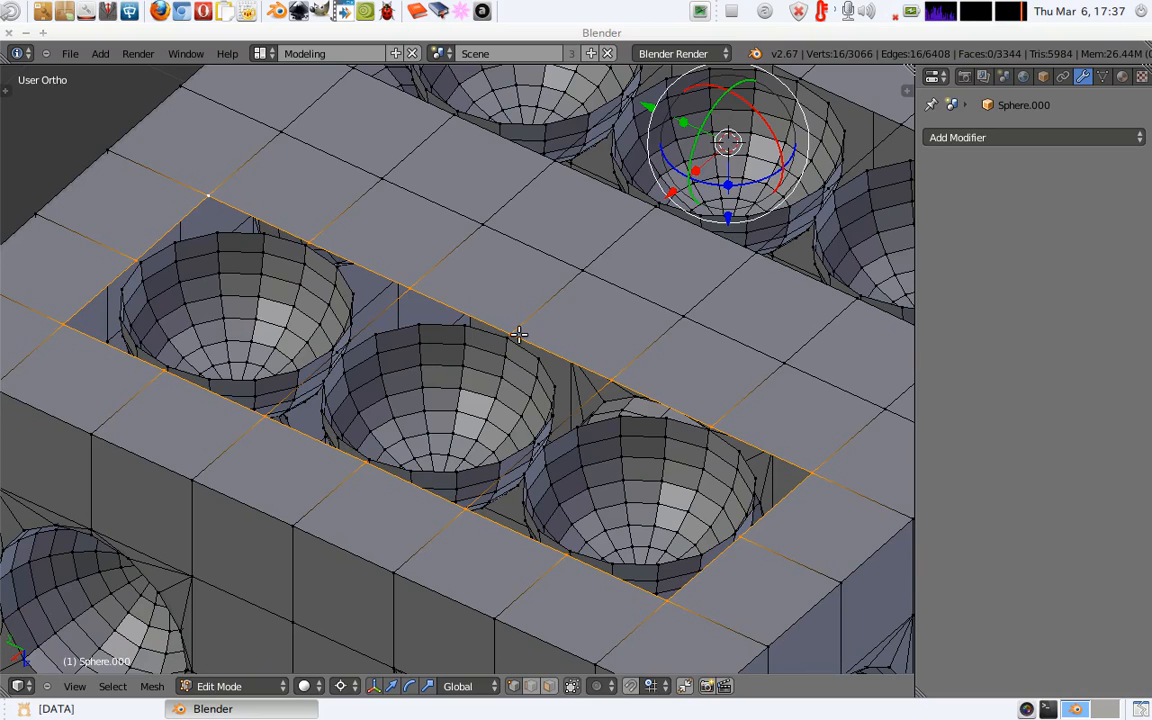
Select the eight opening vertices and the rim of the middle pip in the six-pip face's near row, and fill the gap between them.
{"action": "right_click", "coordinate": [418, 290]}
{"action": "right_click", "coordinate": [335, 355], "text": "shift"}
{"action": "right_click", "coordinate": [280, 419], "text": "shift"}
{"action": "right_click", "coordinate": [370, 467], "text": "shift"}
{"action": "key", "text": "ctrl+z"}
{"action": "key", "text": "ctrl+z"}
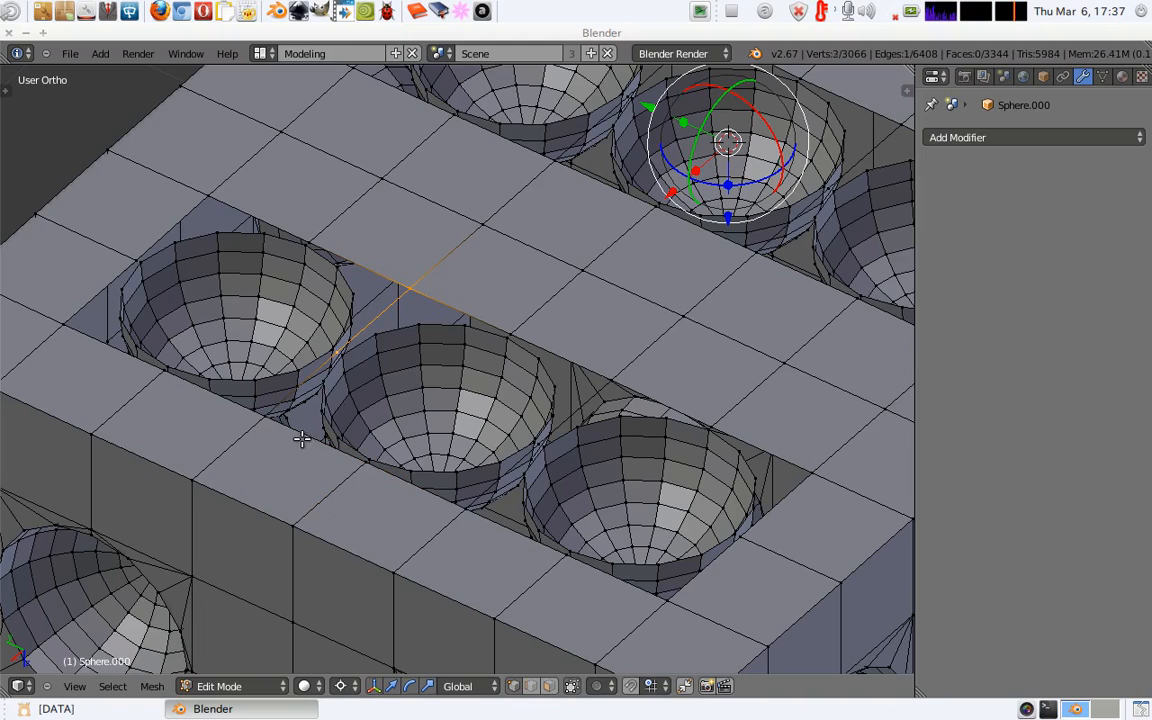
{"action": "right_click", "coordinate": [260, 418], "text": "shift"}
{"action": "right_click", "coordinate": [368, 465], "text": "shift"}
{"action": "right_click", "coordinate": [464, 510], "text": "shift"}
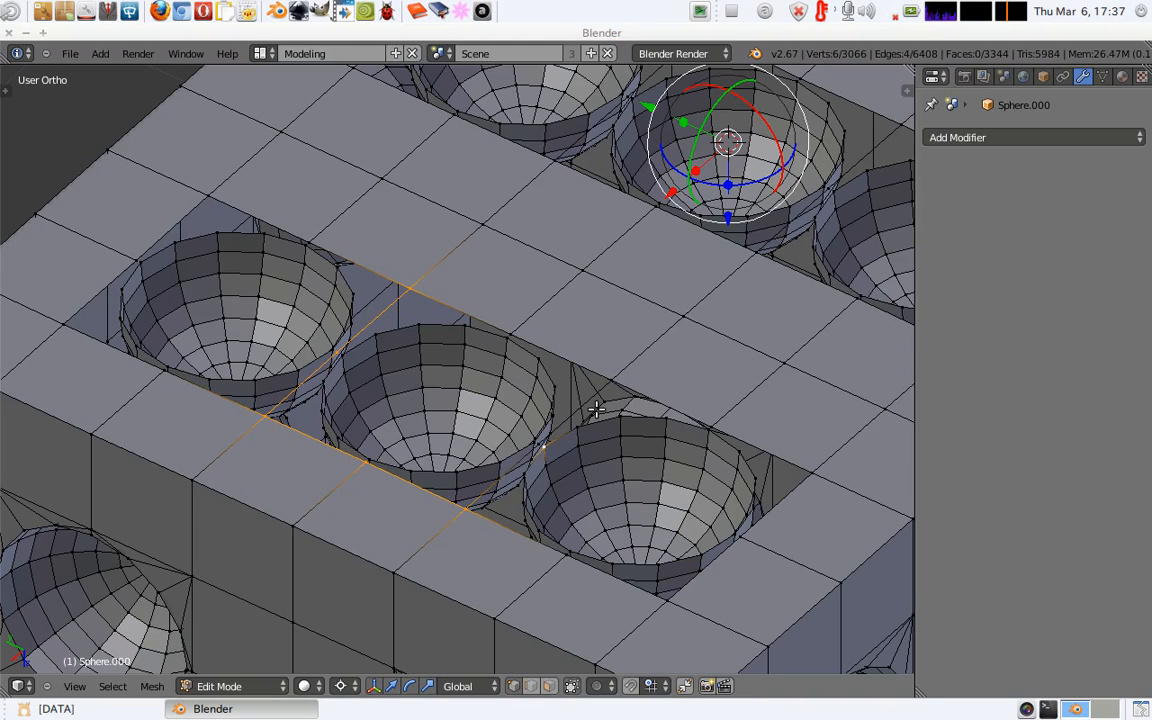
{"action": "right_click", "coordinate": [540, 443], "text": "shift"}
{"action": "right_click", "coordinate": [608, 373], "text": "shift"}
{"action": "right_click", "coordinate": [519, 336], "text": "shift"}
{"action": "right_click", "coordinate": [515, 354], "text": "alt+shift"}
{"action": "right_click", "coordinate": [517, 349], "text": "alt+shift"}
{"action": "right_click", "coordinate": [518, 343], "text": "alt+shift"}
{"action": "key", "text": "alt+f"}
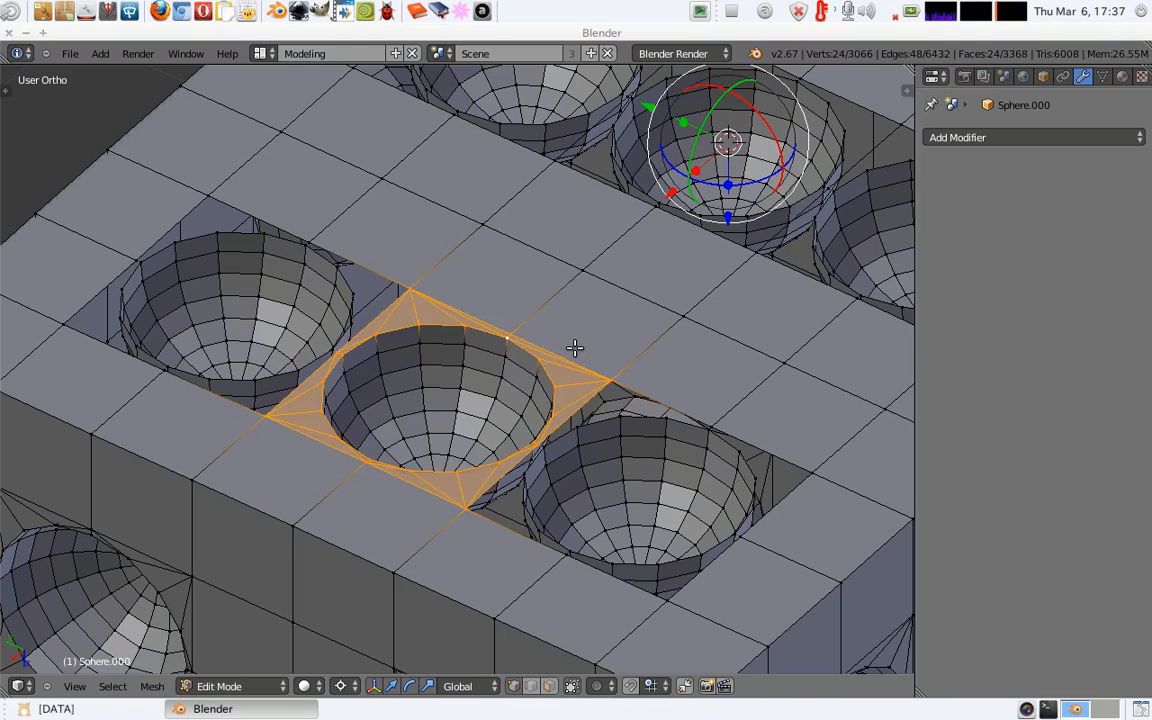
{"action": "key", "text": "a"}
Select the opening and rim edge loops of the right pip in the six-pip face's near row and fill the gap between them.
{"action": "middle_click_drag", "start_coordinate": [589, 334], "coordinate": [570, 349], "text": "shift"}
{"action": "middle_click_drag", "start_coordinate": [568, 423], "coordinate": [633, 379]}
{"action": "right_click", "coordinate": [633, 393], "text": "alt"}
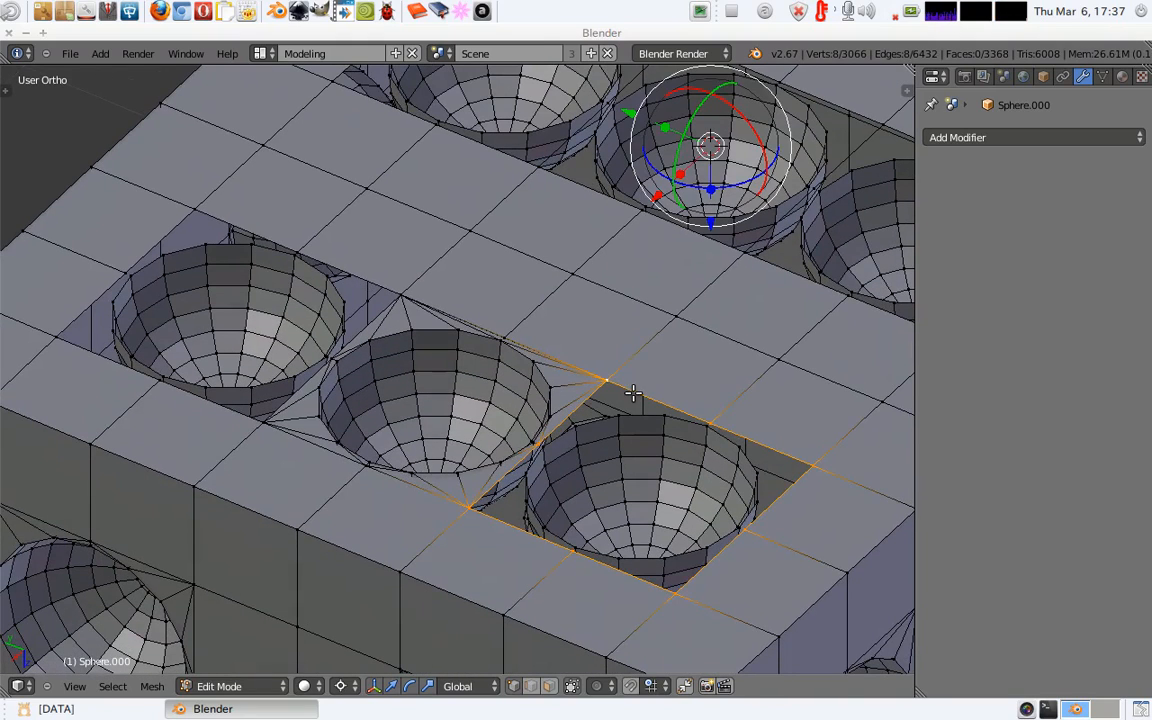
{"action": "key", "text": "z"}
{"action": "key", "text": "z"}
{"action": "right_click", "coordinate": [641, 415], "text": "alt+shift"}
{"action": "key", "text": "alt+f"}
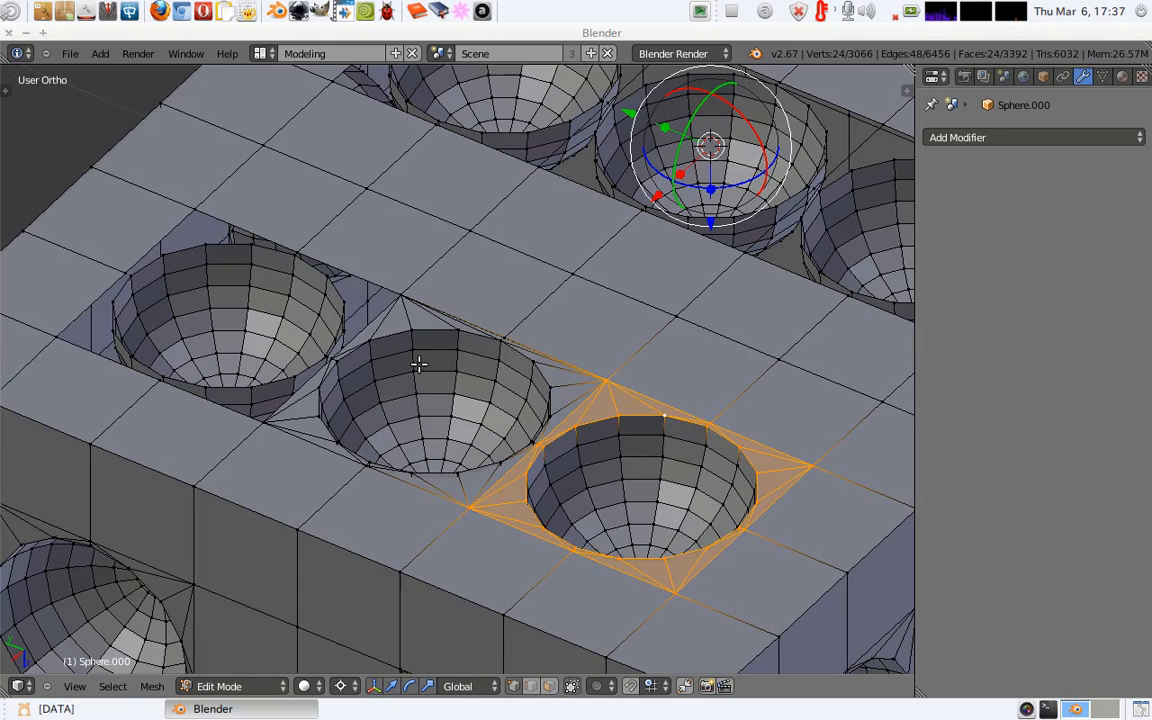
{"action": "key", "text": "a"}
Select the opening and rim edge loops of the left pip in the six-pip face's near row and fill the gap between them.
{"action": "right_click", "coordinate": [280, 238], "text": "alt"}
{"action": "right_click", "coordinate": [313, 228], "text": "alt+shift"}
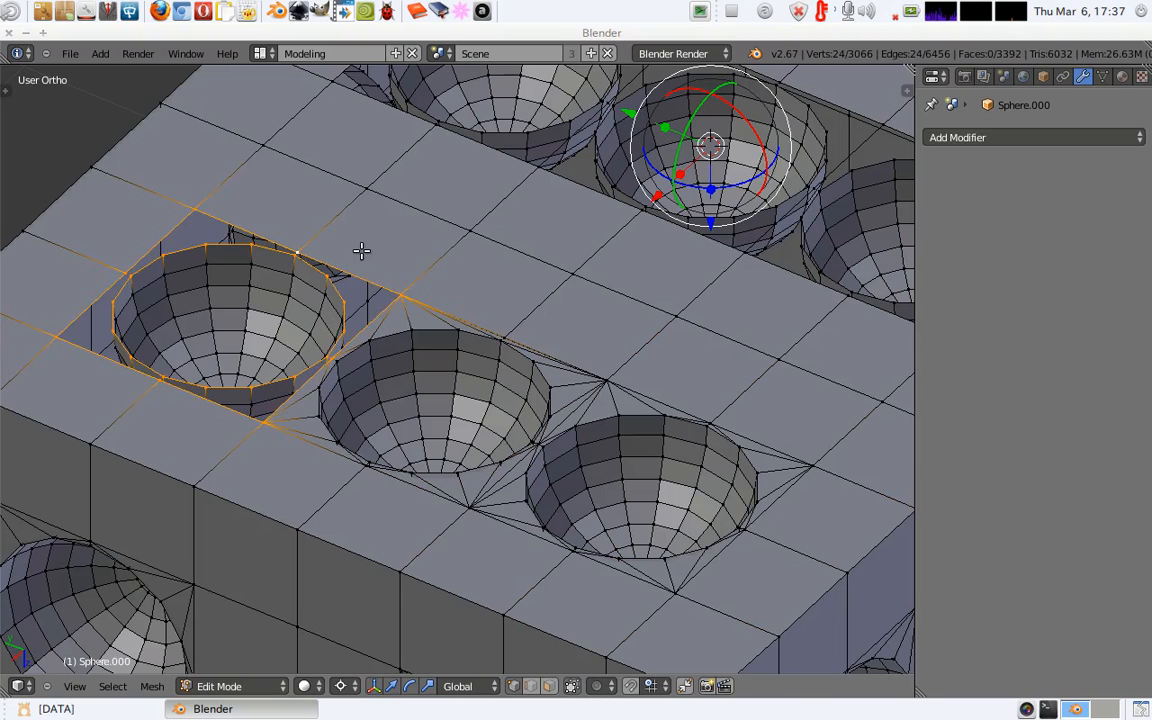
{"action": "key", "text": "alt+f"}
Select the rim and surrounding opening vertices of the middle pip in the six-pip face's far row, and fill the gap between them.
{"action": "middle_click_drag", "start_coordinate": [481, 224], "coordinate": [506, 238]}
{"action": "key", "text": "a"}
{"action": "right_click", "coordinate": [511, 216], "text": "alt"}
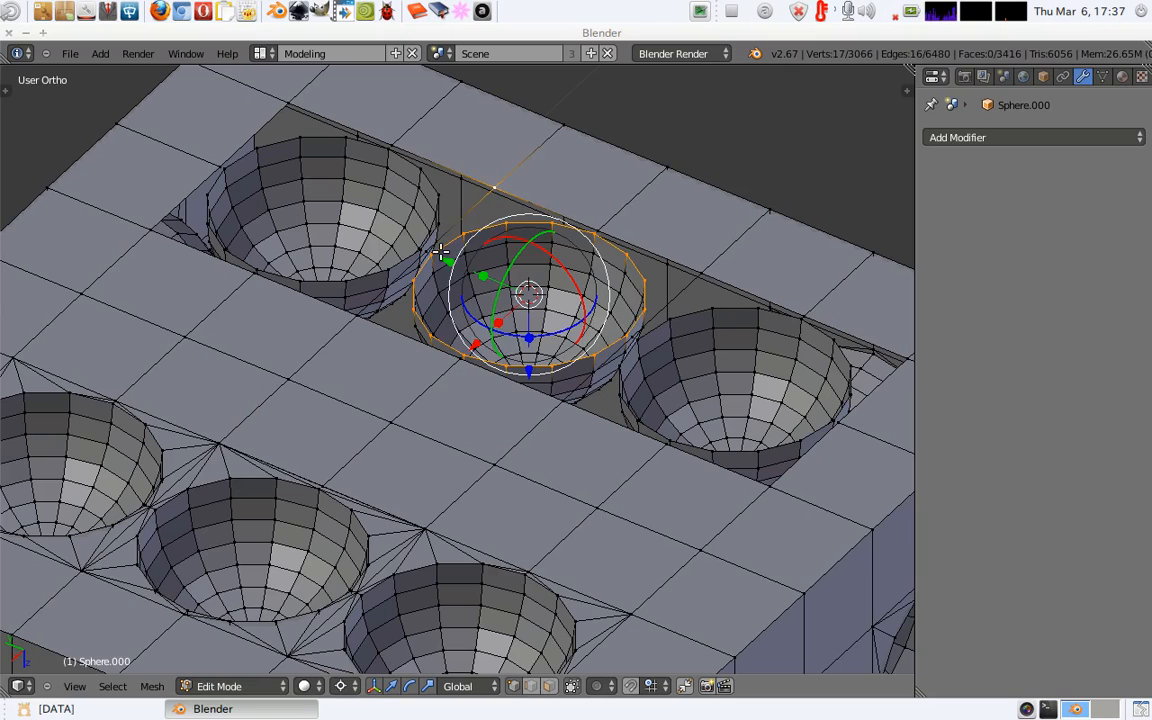
{"action": "right_click", "coordinate": [345, 309], "text": "alt+shift"}
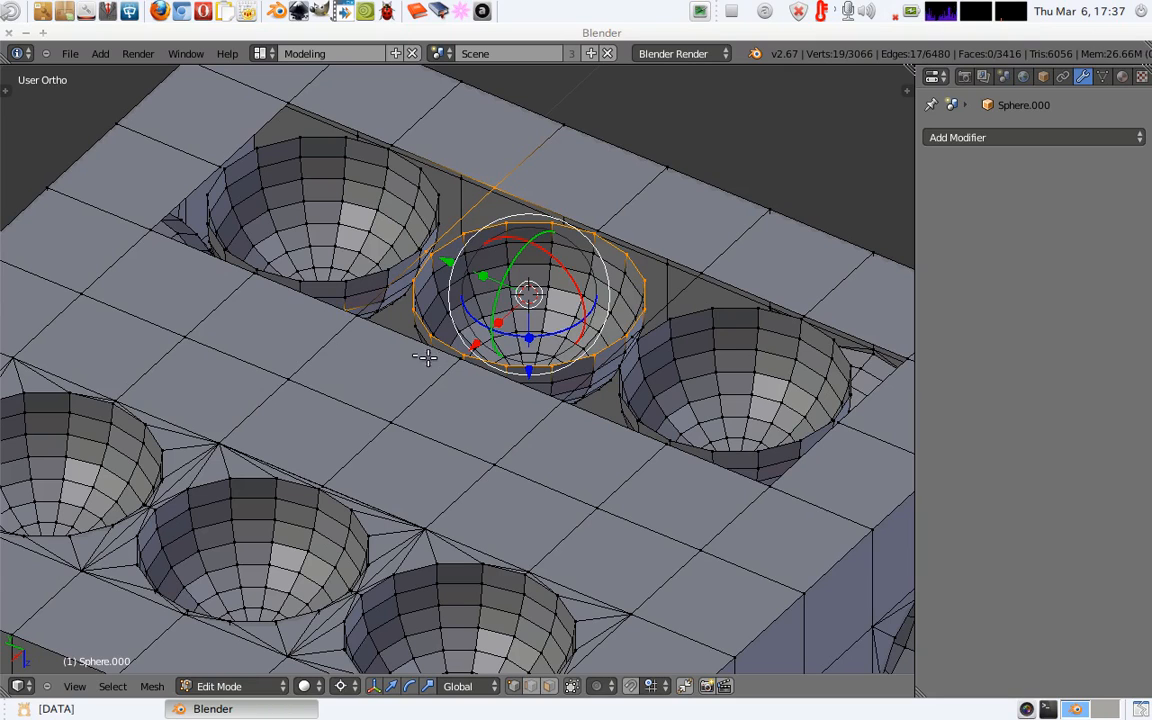
{"action": "right_click", "coordinate": [460, 364], "text": "shift"}
{"action": "right_click", "coordinate": [552, 407], "text": "shift"}
{"action": "right_click", "coordinate": [631, 336], "text": "shift"}
{"action": "right_click", "coordinate": [692, 273], "text": "shift"}
{"action": "right_click", "coordinate": [596, 221], "text": "shift"}
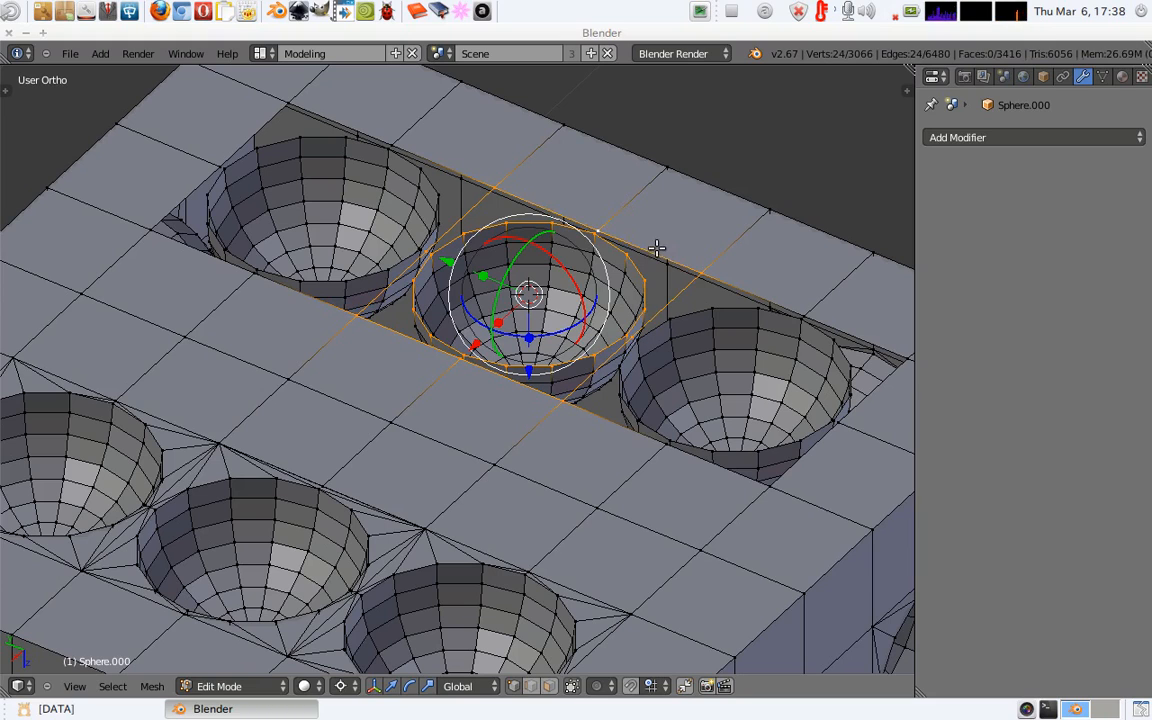
{"action": "key", "text": "alt+f"}
{"action": "key", "text": "a"}
Select the opening and rim edge loops of the right pip in the six-pip face's far row and fill the gap between them.
{"action": "middle_click_drag", "start_coordinate": [661, 266], "coordinate": [661, 314]}
{"action": "right_click", "coordinate": [661, 314], "text": "alt"}
{"action": "right_click", "coordinate": [661, 314], "text": "alt+shift"}
{"action": "key", "text": "alt+f"}
{"action": "key", "text": "a"}
Fill the gap around the left pip in the six-pip face's far row and return to Object Mode.
{"action": "right_click", "coordinate": [275, 175], "text": "alt"}
{"action": "right_click", "coordinate": [282, 178], "text": "alt+shift"}
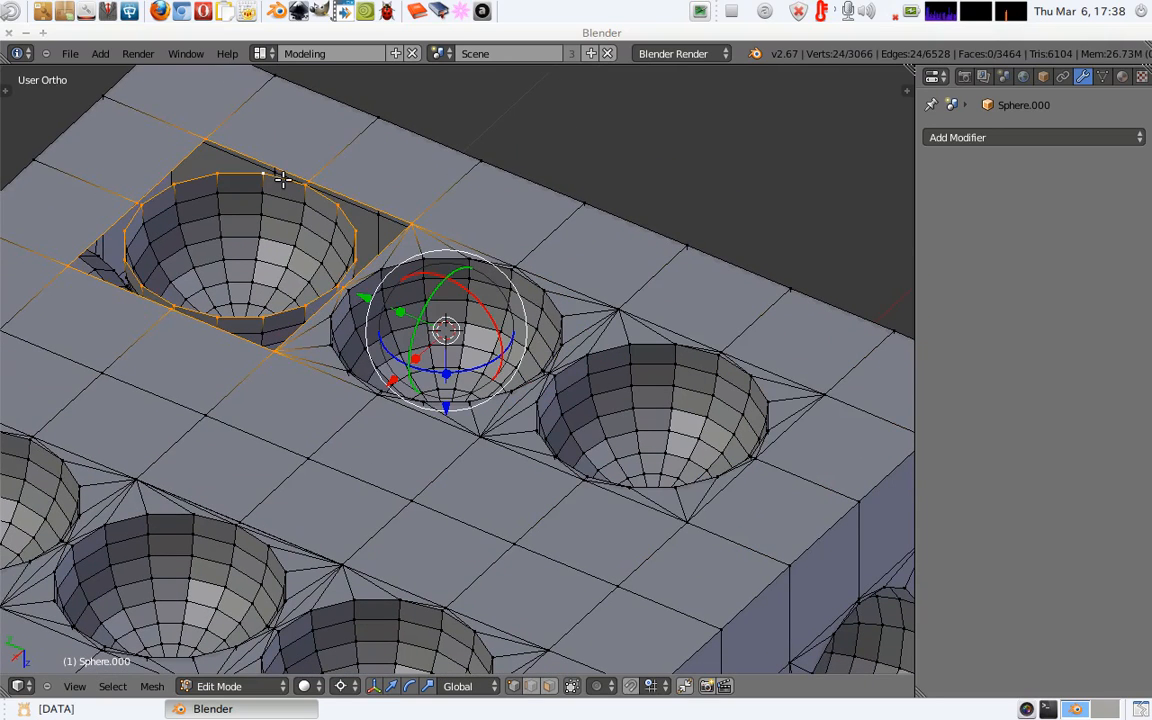
{"action": "key", "text": "alt+f"}
{"action": "key", "text": "a"}
{"action": "key", "text": "Tab"}
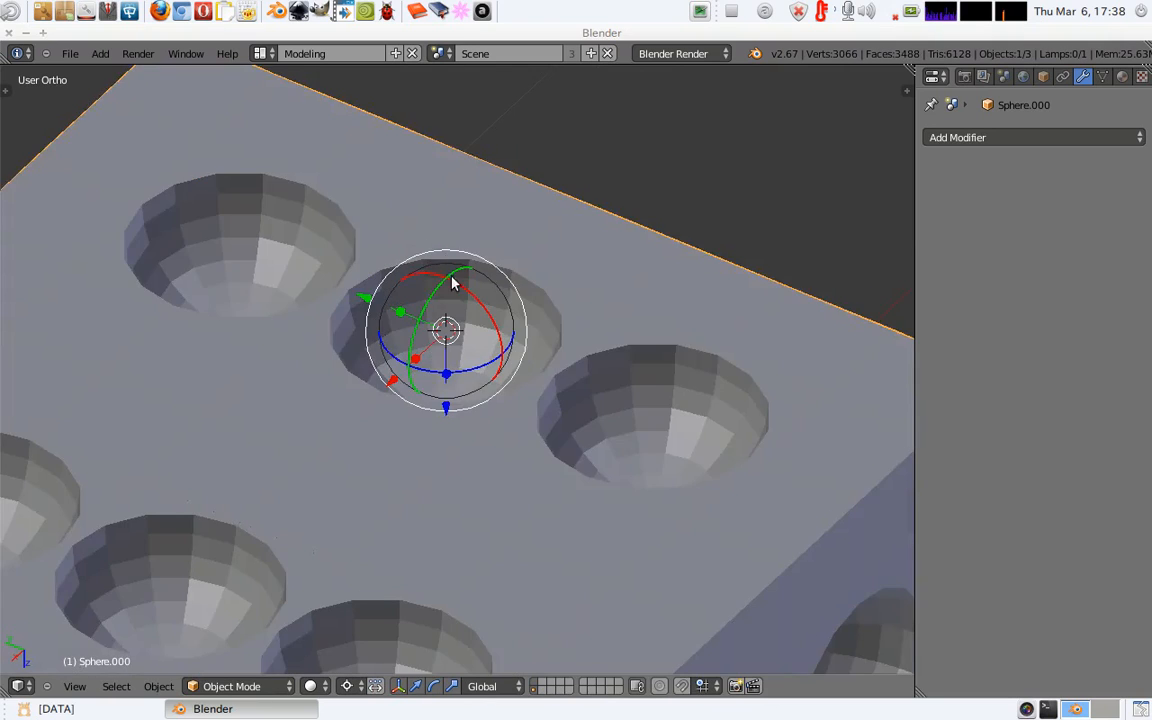
Apply smooth shading to the whole die.
{"action": "scroll", "coordinate": [518, 390], "scroll_direction": "down", "scroll_amount": 5}
{"action": "key", "text": "KP_1"}
{"action": "middle_click_drag", "start_coordinate": [575, 226], "coordinate": [504, 324]}
{"action": "key", "text": "t"}
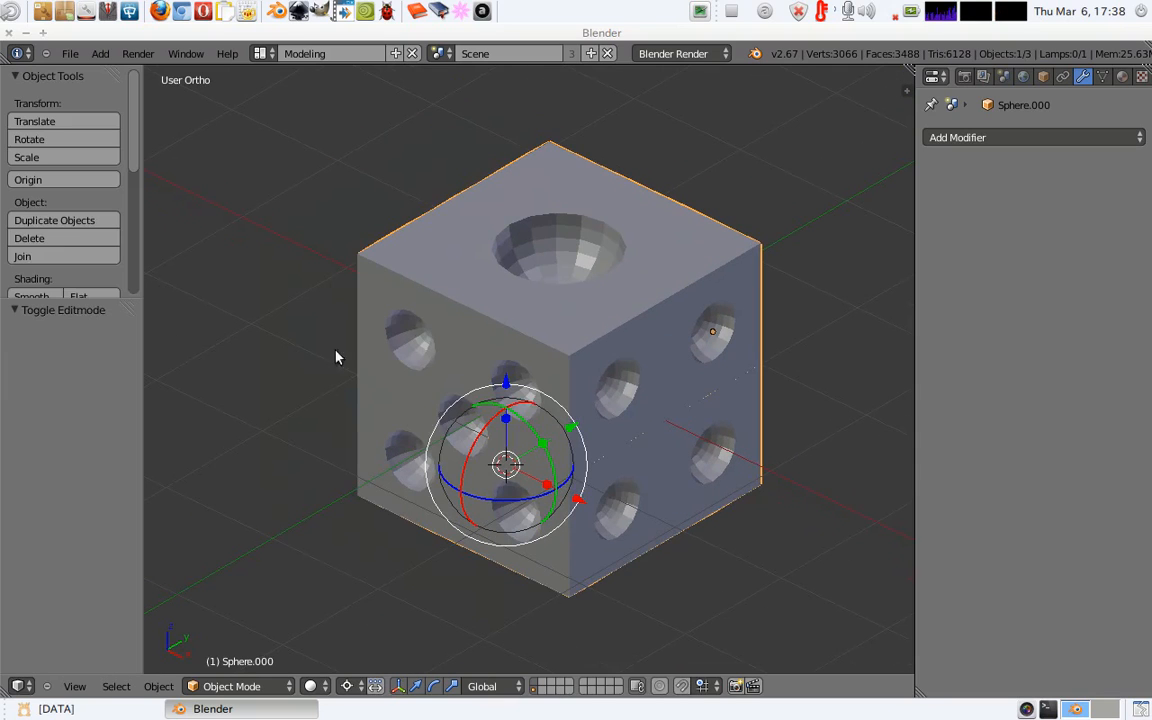
{"action": "left_click", "coordinate": [50, 296]}
Select the die's entire mesh in Edit Mode and return to Object Mode.
{"action": "key", "text": "Tab"}
{"action": "key", "text": "a"}
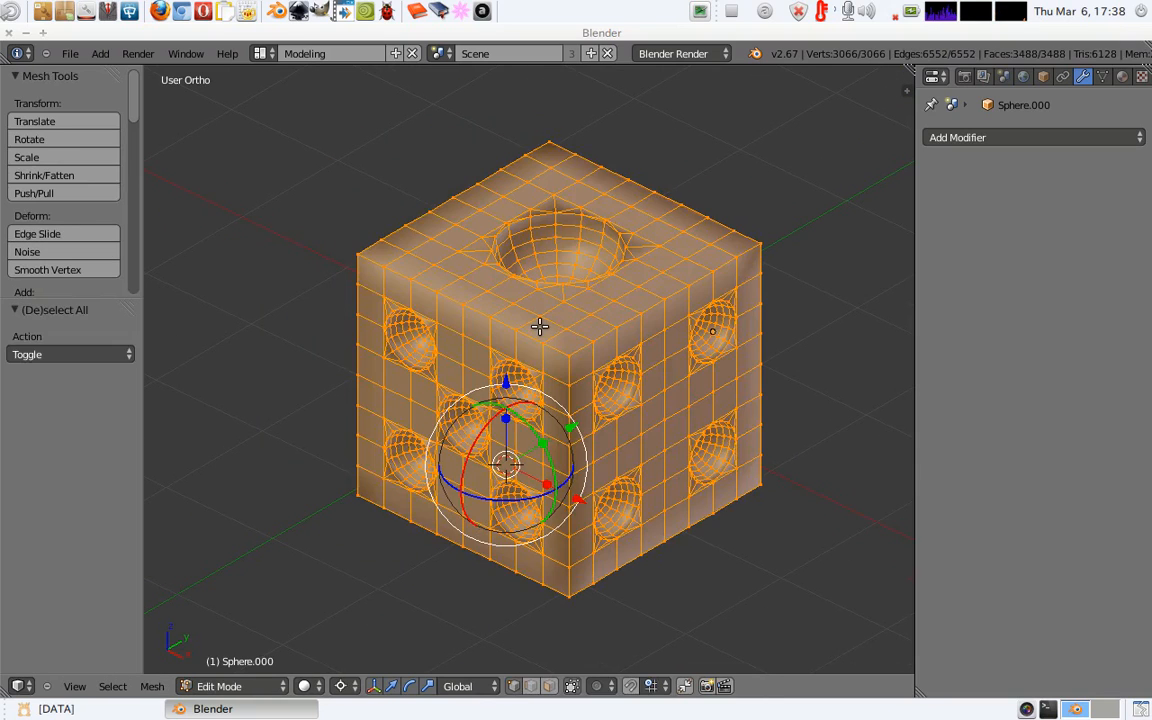
{"action": "key", "text": "Tab"}
{"action": "key", "text": "t"}
{"action": "middle_click_drag", "start_coordinate": [555, 311], "coordinate": [500, 230]}
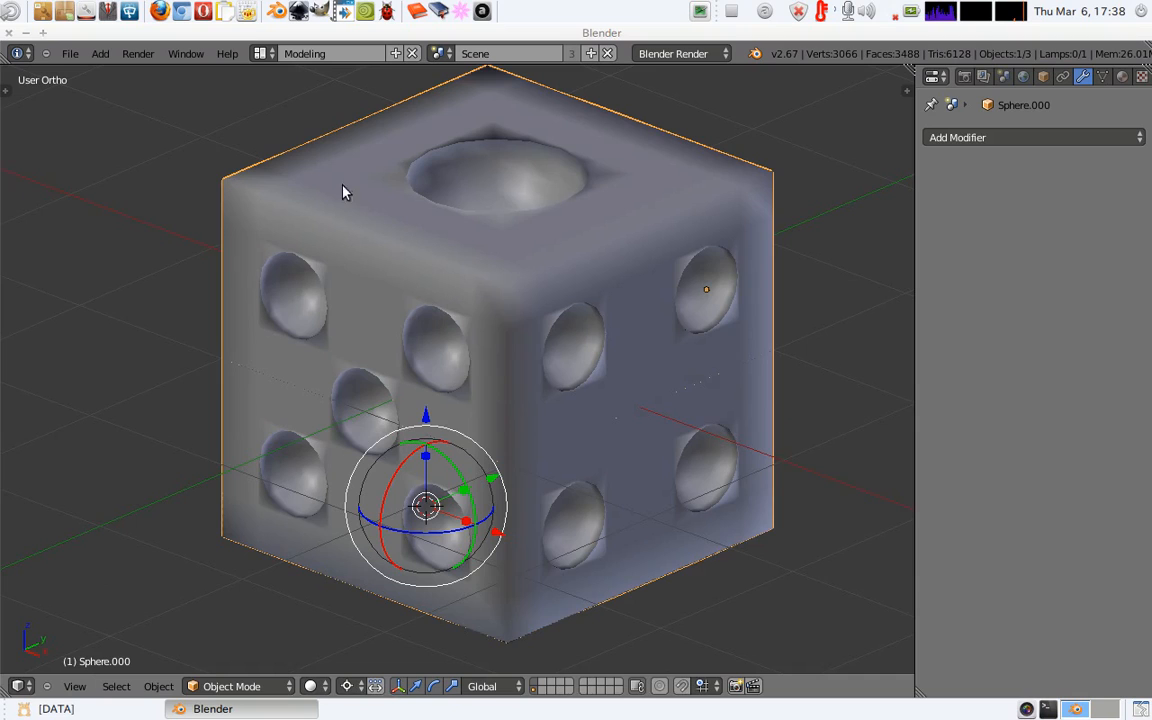
Enter Edit Mode on the die and select the outer edge loop between the one-pip and five-pip faces.
{"action": "middle_click_drag", "start_coordinate": [393, 222], "coordinate": [396, 260], "text": "shift"}
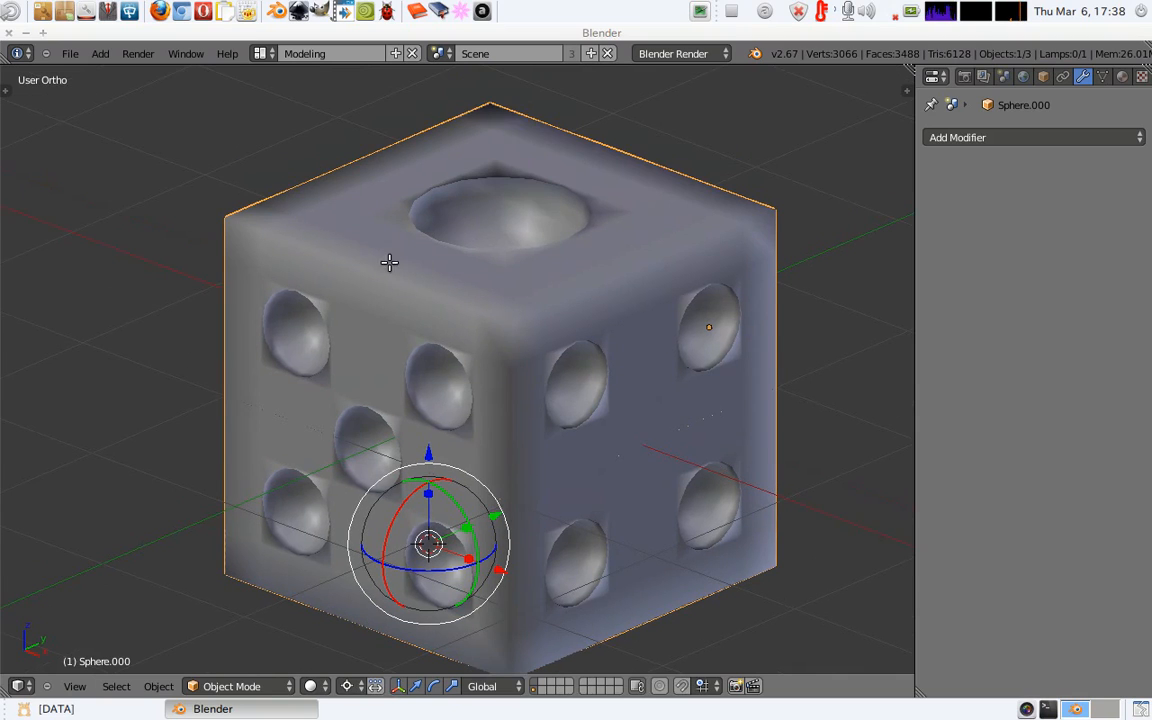
{"action": "key", "text": "Tab"}
{"action": "key", "text": "a"}
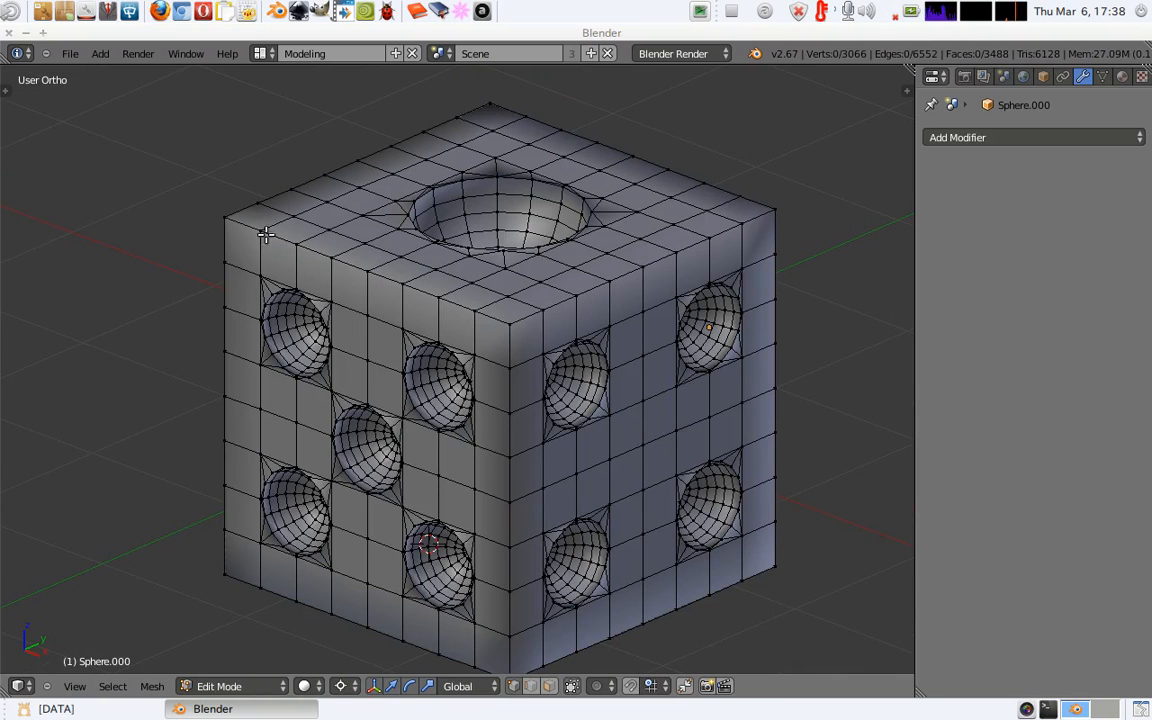
{"action": "right_click", "coordinate": [632, 269]}
{"action": "key", "text": "a"}
{"action": "key", "text": "z"}
{"action": "key", "text": "z"}
{"action": "right_click", "coordinate": [285, 237], "text": "alt"}
{"action": "key", "text": "a"}
{"action": "right_click", "coordinate": [354, 267], "text": "alt"}
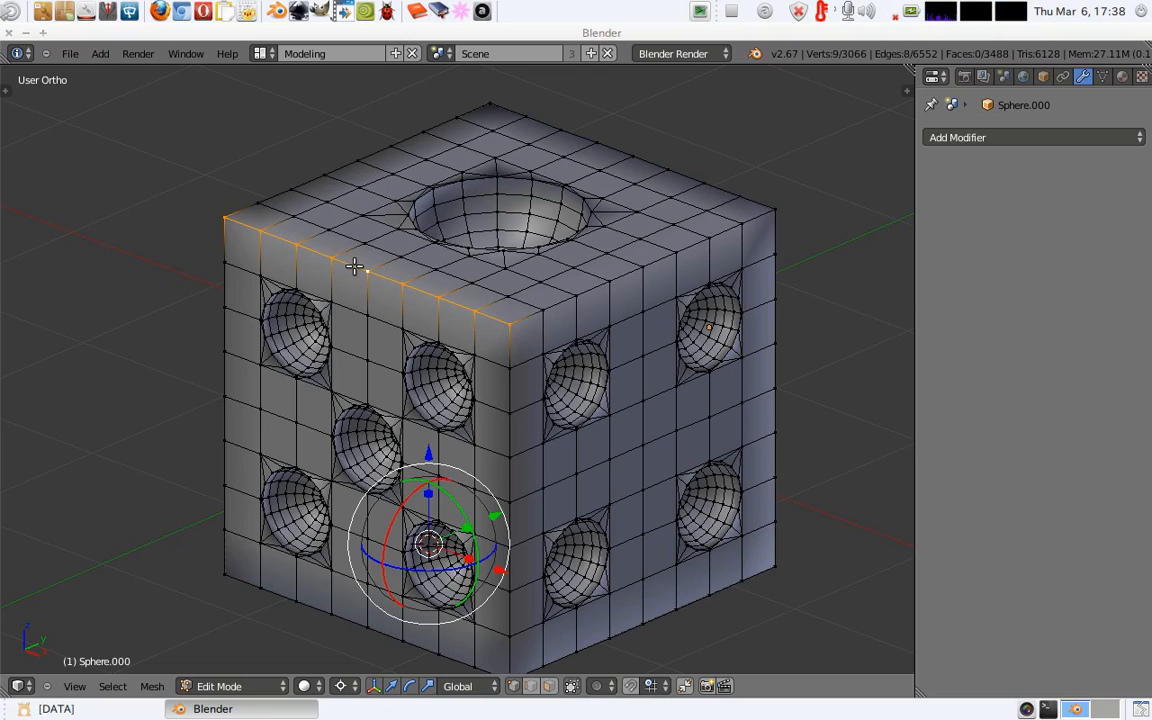
Add the other visible outer edges of the die to the edge selection.
{"action": "right_click", "coordinate": [388, 146], "text": "alt+shift"}
{"action": "right_click", "coordinate": [530, 118], "text": "alt+shift"}
{"action": "right_click", "coordinate": [692, 254], "text": "alt+shift"}
{"action": "right_click", "coordinate": [775, 277], "text": "alt+shift"}
{"action": "right_click", "coordinate": [498, 376], "text": "alt+shift"}
{"action": "right_click", "coordinate": [228, 318], "text": "alt+shift"}
{"action": "middle_click_drag", "start_coordinate": [425, 616], "coordinate": [413, 554], "text": "shift"}
{"action": "right_click", "coordinate": [348, 561], "text": "alt+shift"}
{"action": "right_click", "coordinate": [598, 580], "text": "alt+shift"}
Add the three hidden back edges of the die to the selection using wireframe display, and restore solid display.
{"action": "key", "text": "z"}
{"action": "right_click", "coordinate": [540, 423], "text": "alt+shift"}
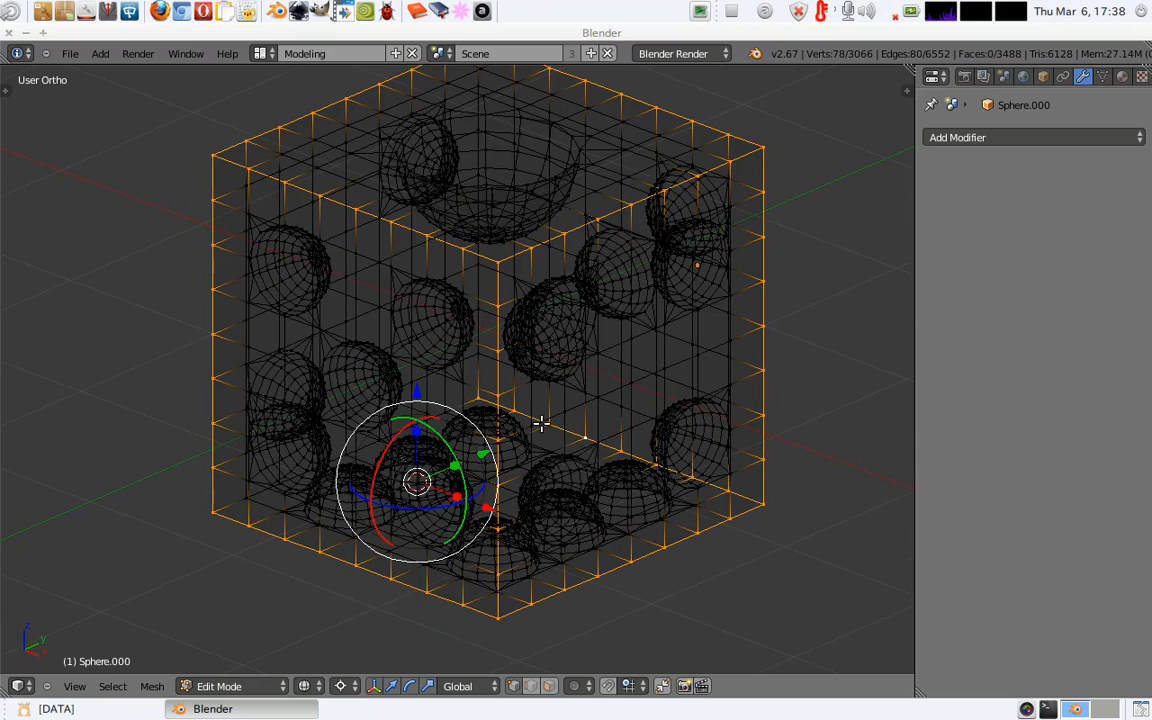
{"action": "right_click", "coordinate": [443, 410], "text": "alt+shift"}
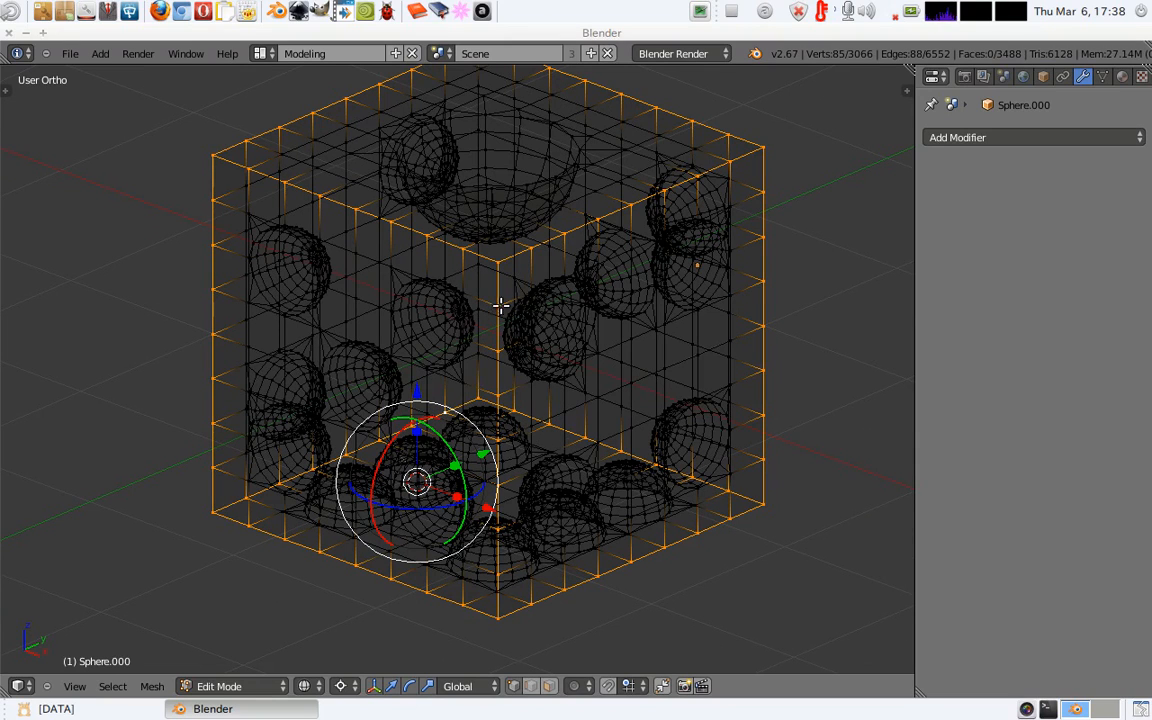
{"action": "right_click", "coordinate": [478, 283], "text": "alt+shift"}
{"action": "key", "text": "z"}
Smooth the vertices of the selected outer edges once and return to Object Mode.
{"action": "middle_click_drag", "start_coordinate": [630, 282], "coordinate": [611, 310], "text": "shift"}
{"action": "key", "text": "w"}
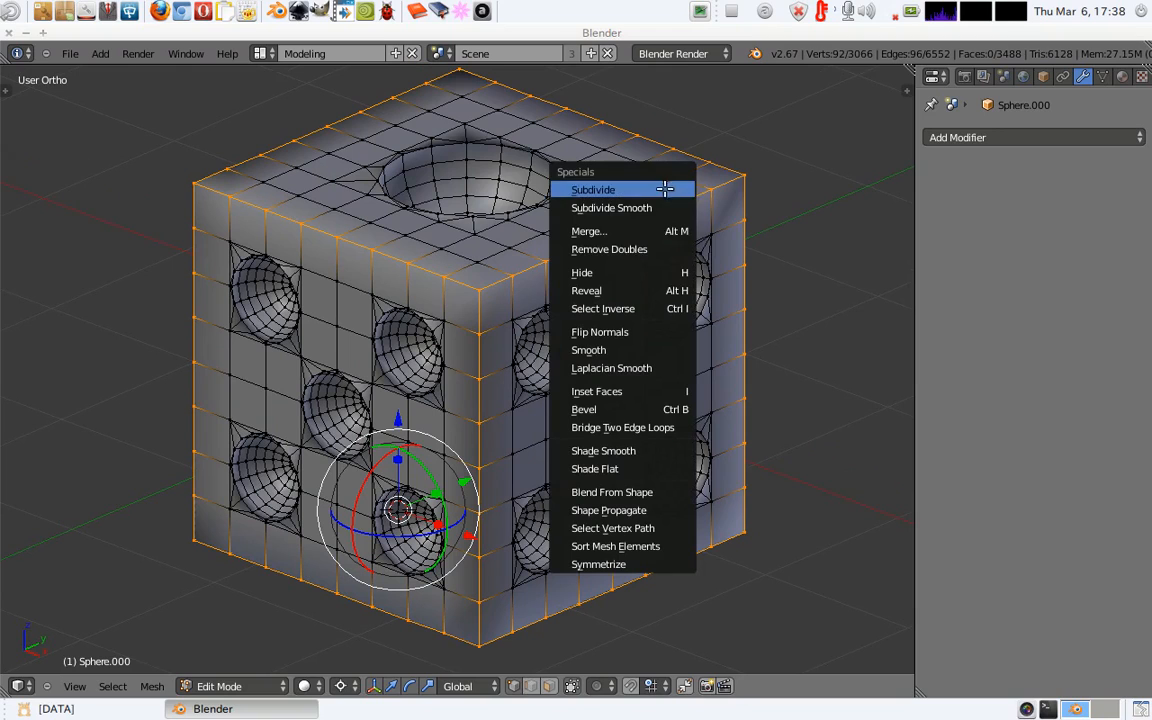
{"action": "left_click", "coordinate": [637, 349]}
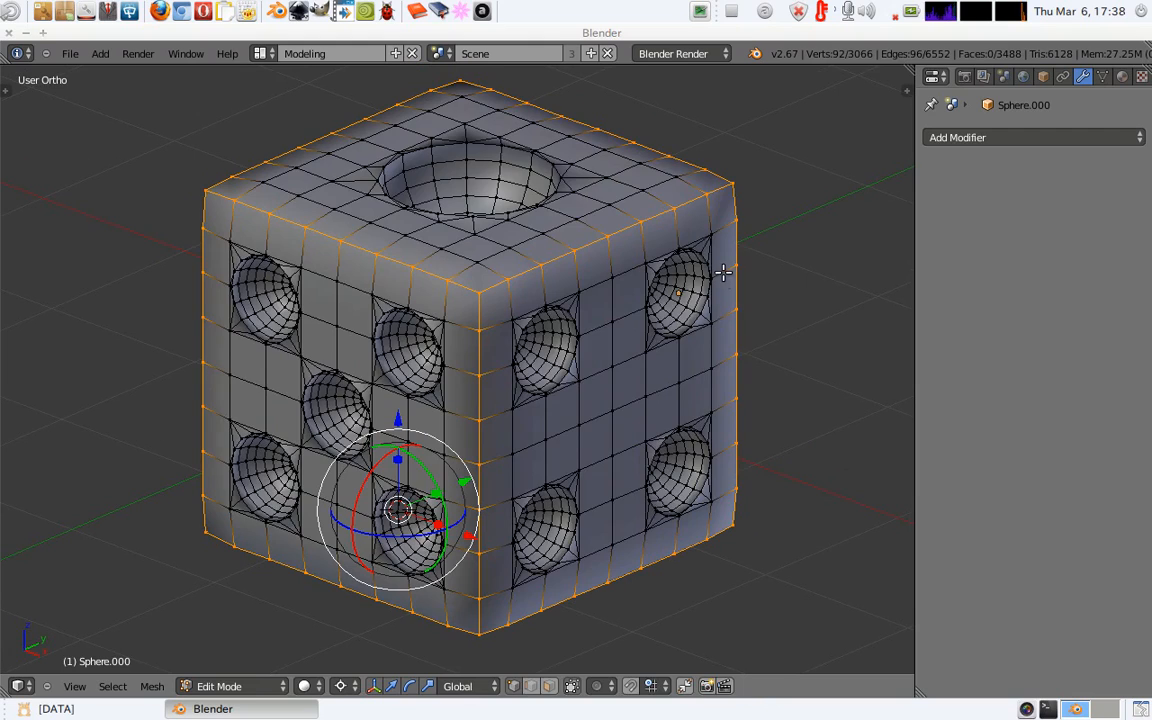
{"action": "key", "text": "Tab"}
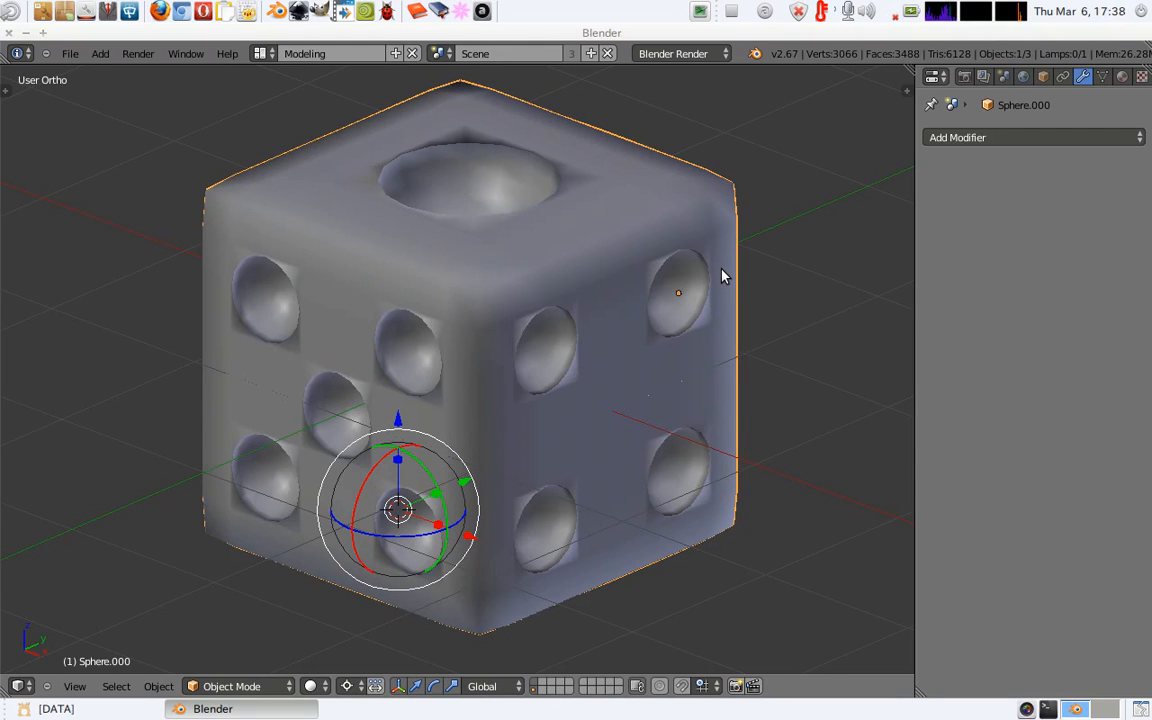
Deselect the die's mesh in Edit Mode and return to Object Mode to inspect the rounded edges.
{"action": "mouse_move", "coordinate": [710, 261]}
{"action": "middle_mouse_down"}
{"action": "mouse_move", "coordinate": [687, 194]}
{"action": "mouse_move", "coordinate": [697, 251]}
{"action": "middle_mouse_up"}
{"action": "key", "text": "Tab"}
{"action": "middle_click_drag", "start_coordinate": [415, 310], "coordinate": [455, 290], "text": "ctrl"}
{"action": "key", "text": "a"}
{"action": "key", "text": "Tab"}
{"action": "middle_click_drag", "start_coordinate": [540, 335], "coordinate": [334, 317]}
{"action": "middle_click_drag", "start_coordinate": [472, 340], "coordinate": [427, 342]}
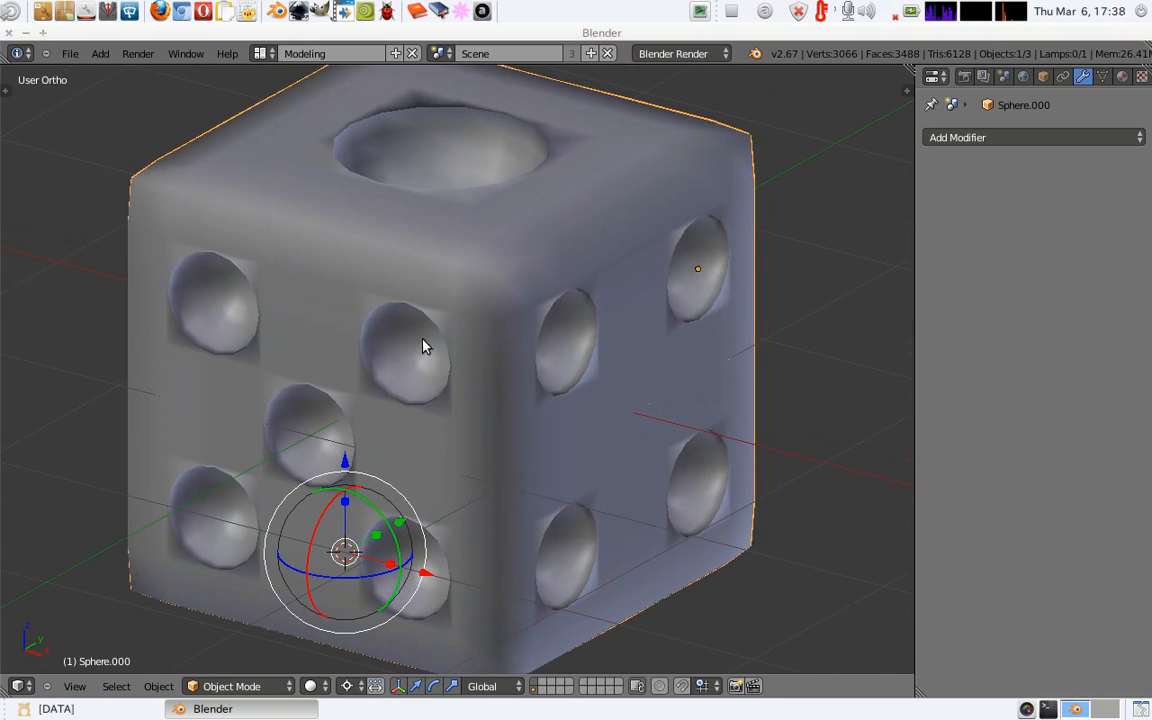
Create a new material for the die and name it merah.
{"action": "left_click", "coordinate": [1123, 78]}
{"action": "left_click", "coordinate": [1002, 193]}
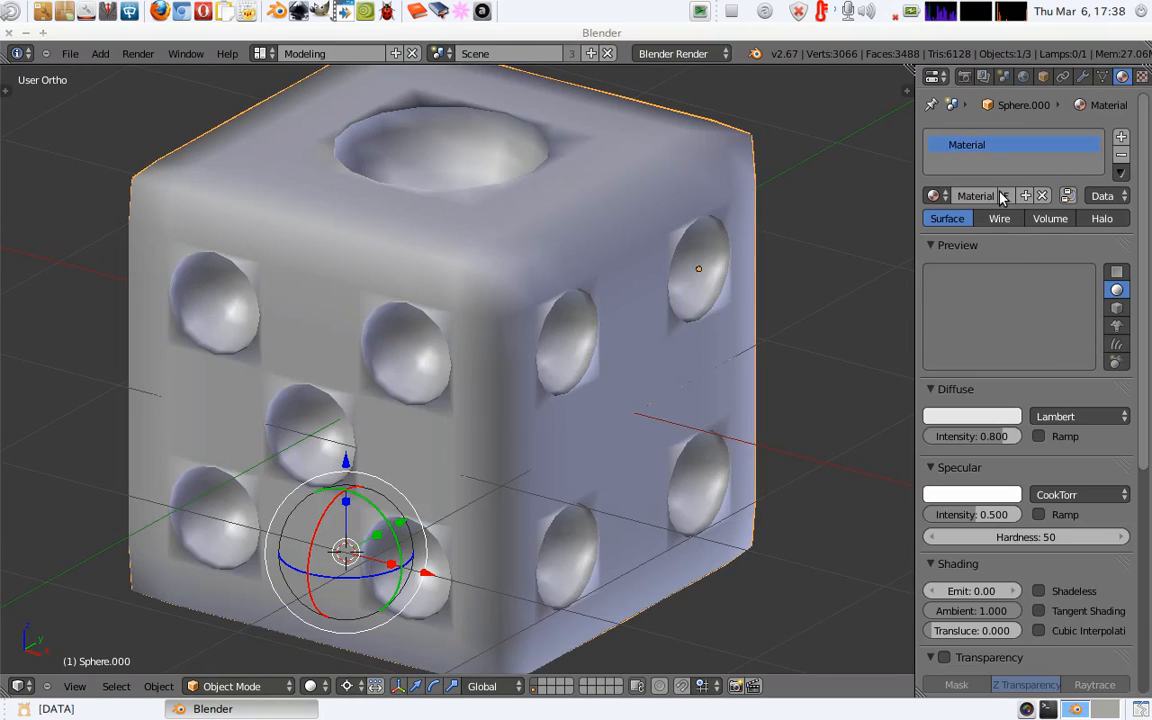
{"action": "left_click", "coordinate": [976, 196]}
{"action": "type", "text": "merah"}
{"action": "key", "text": "Return"}
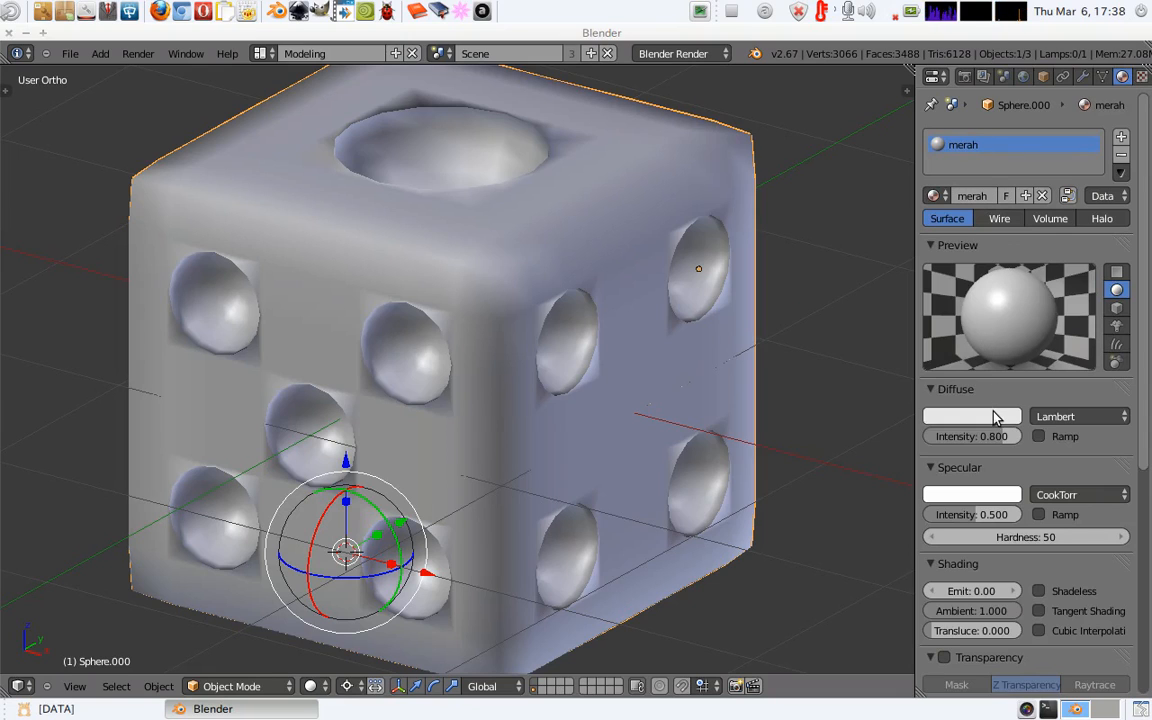
Add a second material slot to the die with a new material named putih.
{"action": "left_click", "coordinate": [1121, 136]}
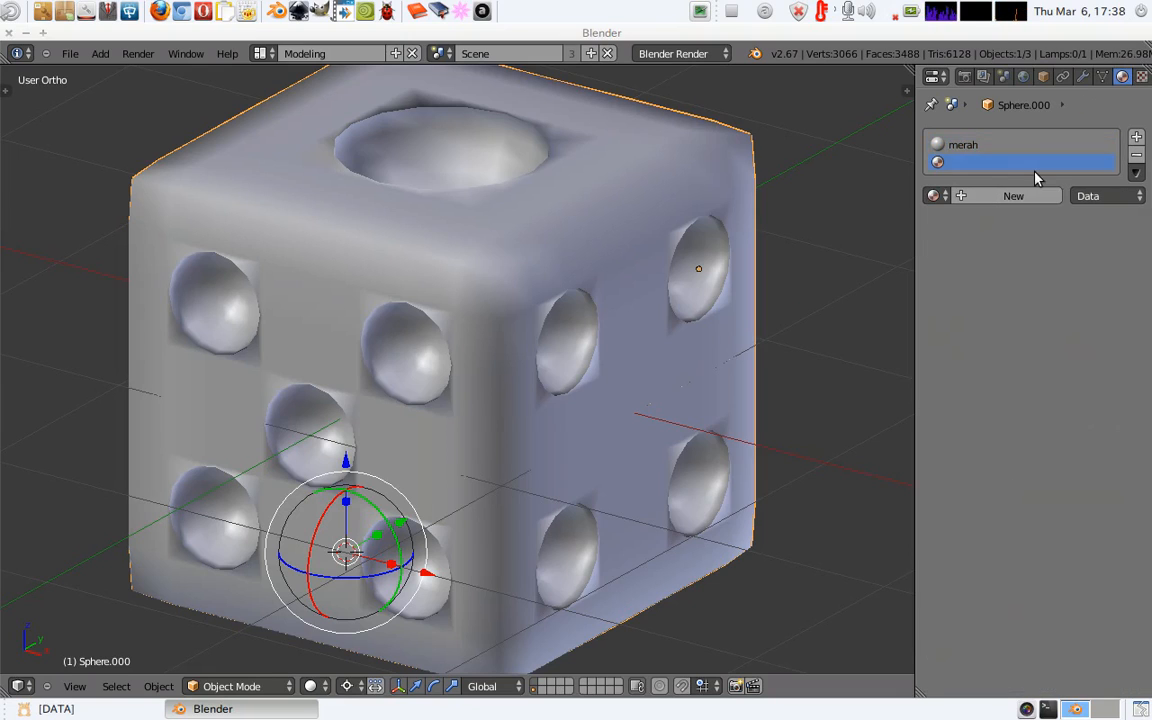
{"action": "left_click", "coordinate": [1010, 196]}
{"action": "left_click", "coordinate": [982, 195]}
{"action": "type", "text": "p"}
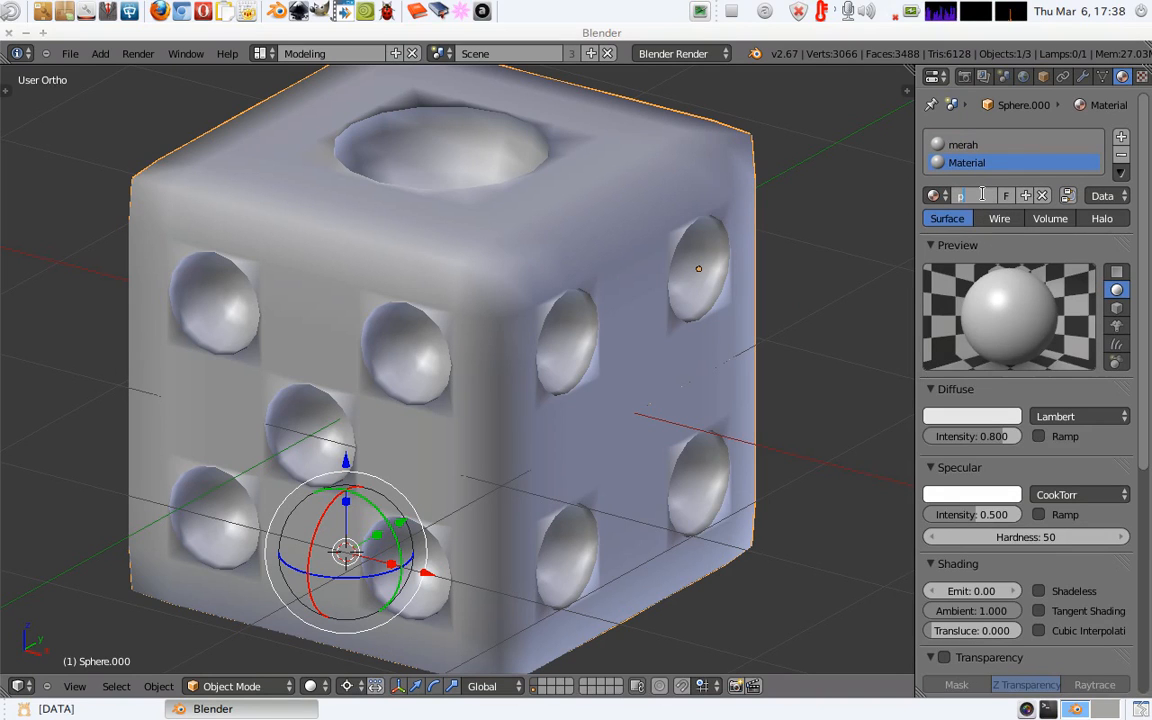
{"action": "type", "text": "utih"}
{"action": "key", "text": "Return"}
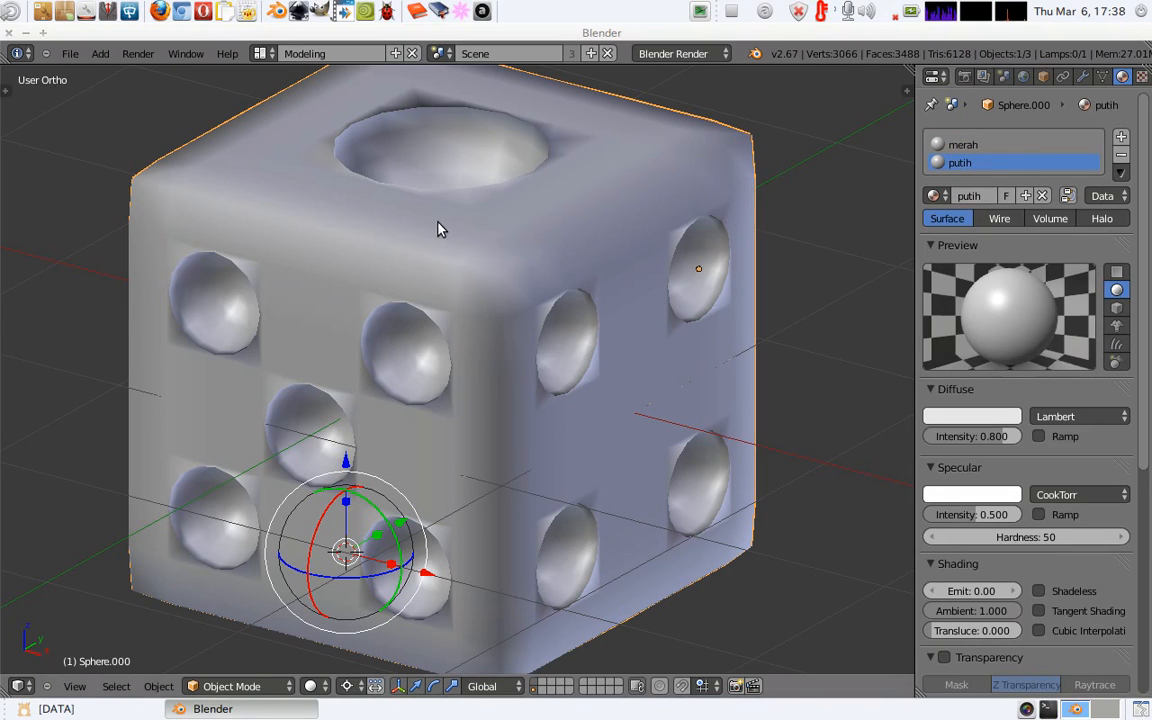
{"action": "key", "text": "Tab"}
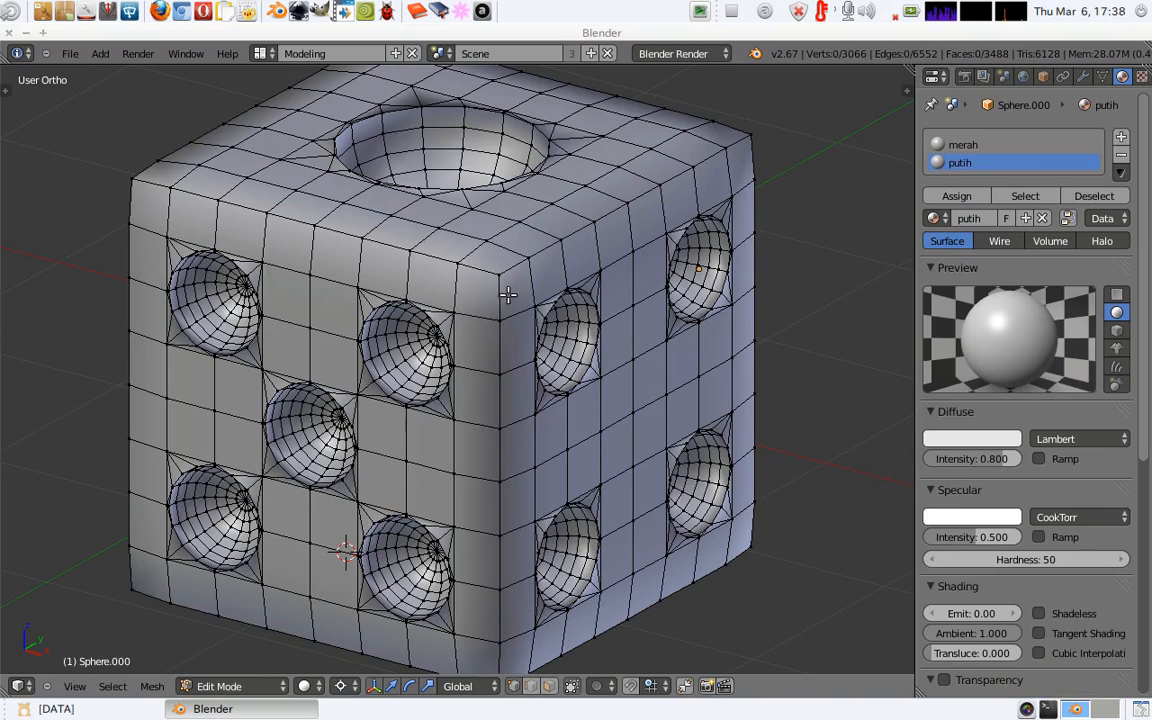
{"action": "key", "text": "Tab"}
Set the merah material's diffuse colour to pure red with R 1.000, G 0.000 and B 0.000.
{"action": "left_click", "coordinate": [946, 147]}
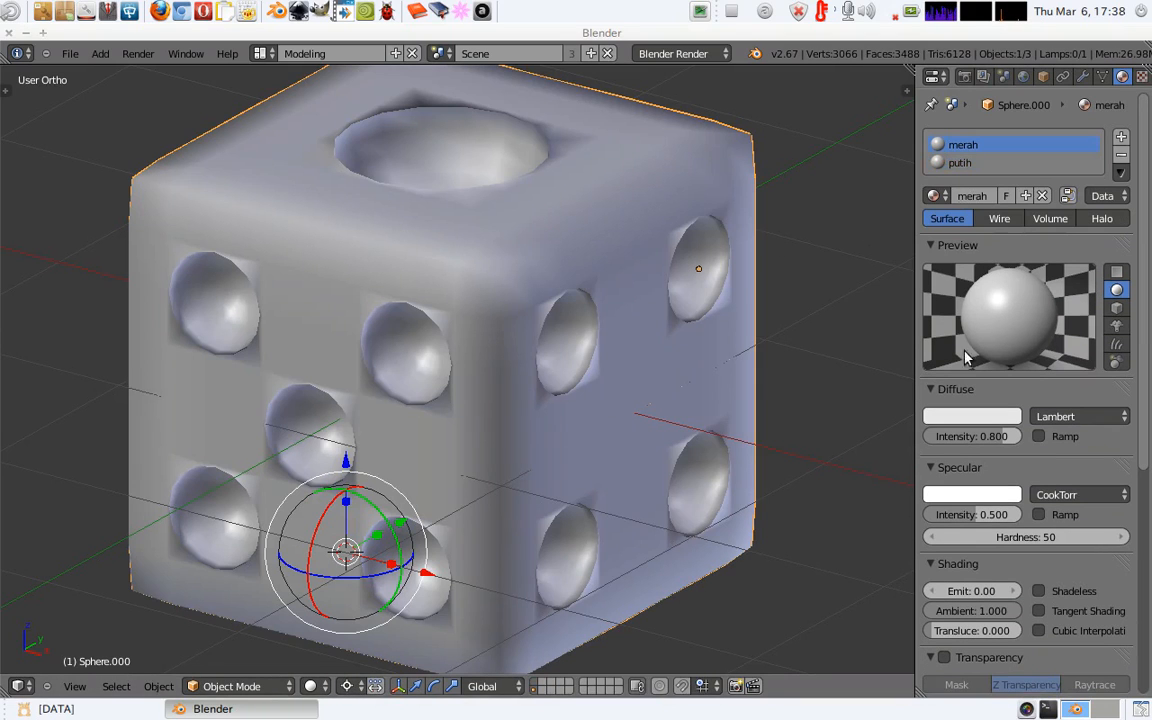
{"action": "left_click", "coordinate": [978, 418]}
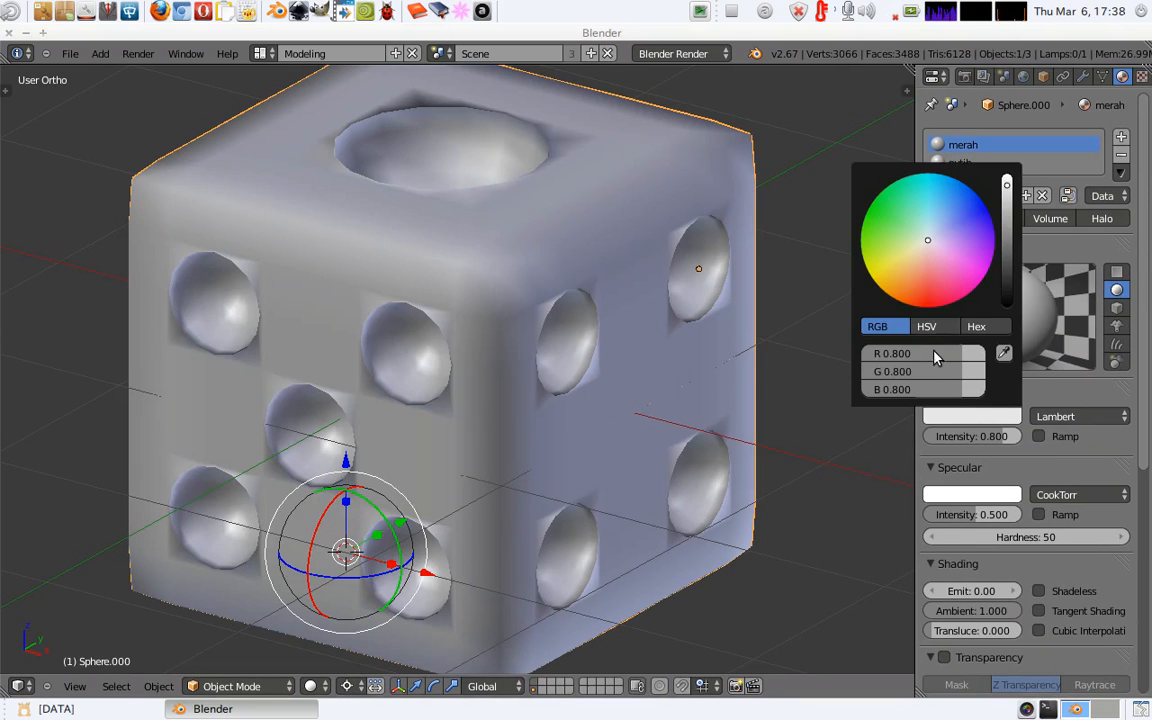
{"action": "left_click_drag", "start_coordinate": [934, 352], "coordinate": [954, 366]}
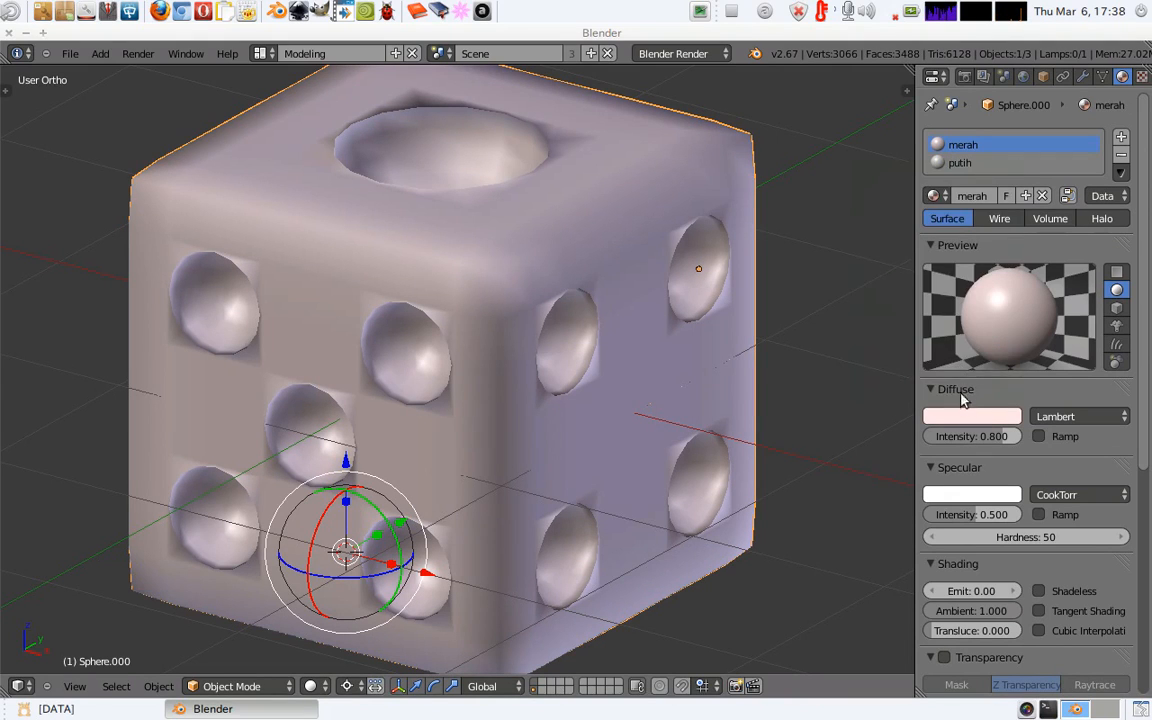
{"action": "left_click", "coordinate": [962, 411]}
{"action": "left_click", "coordinate": [958, 371]}
{"action": "type", "text": "0"}
{"action": "key", "text": "Return"}
{"action": "left_click", "coordinate": [951, 389]}
{"action": "type", "text": "0"}
{"action": "key", "text": "Return"}
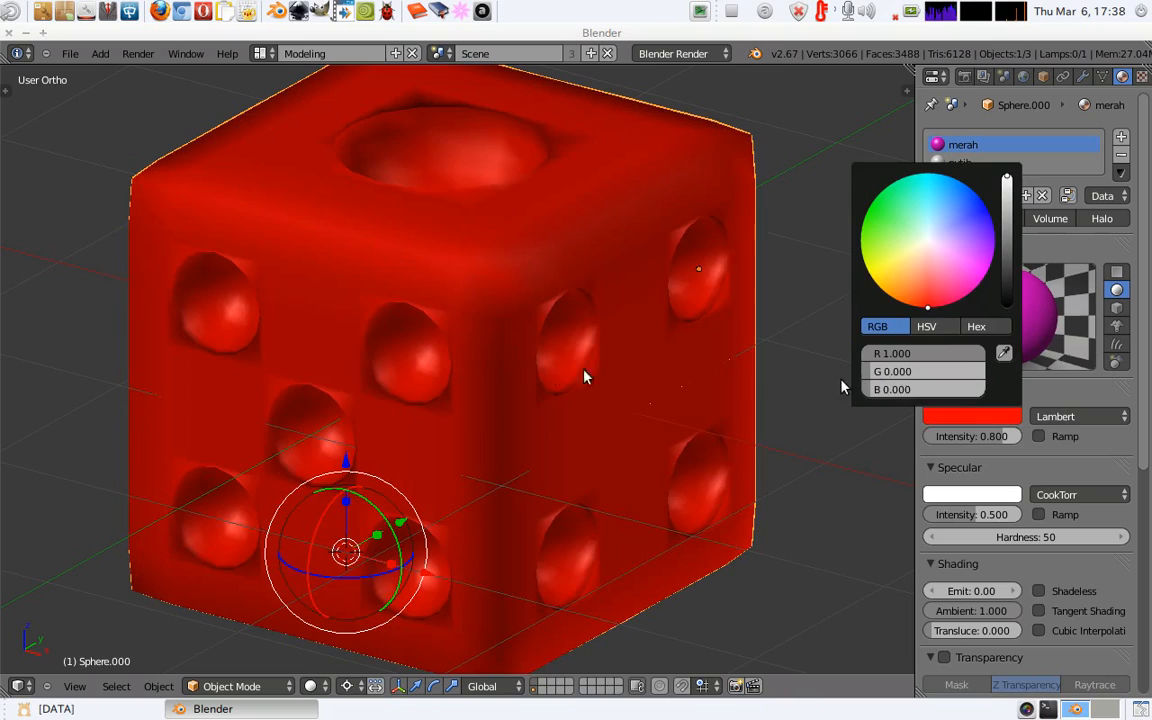
Enter Edit Mode close to the five-pip face's centre pip and use vertex selection.
{"action": "key", "text": "Tab"}
{"action": "middle_click_drag", "start_coordinate": [353, 307], "coordinate": [413, 336]}
{"action": "key", "text": "KP_1"}
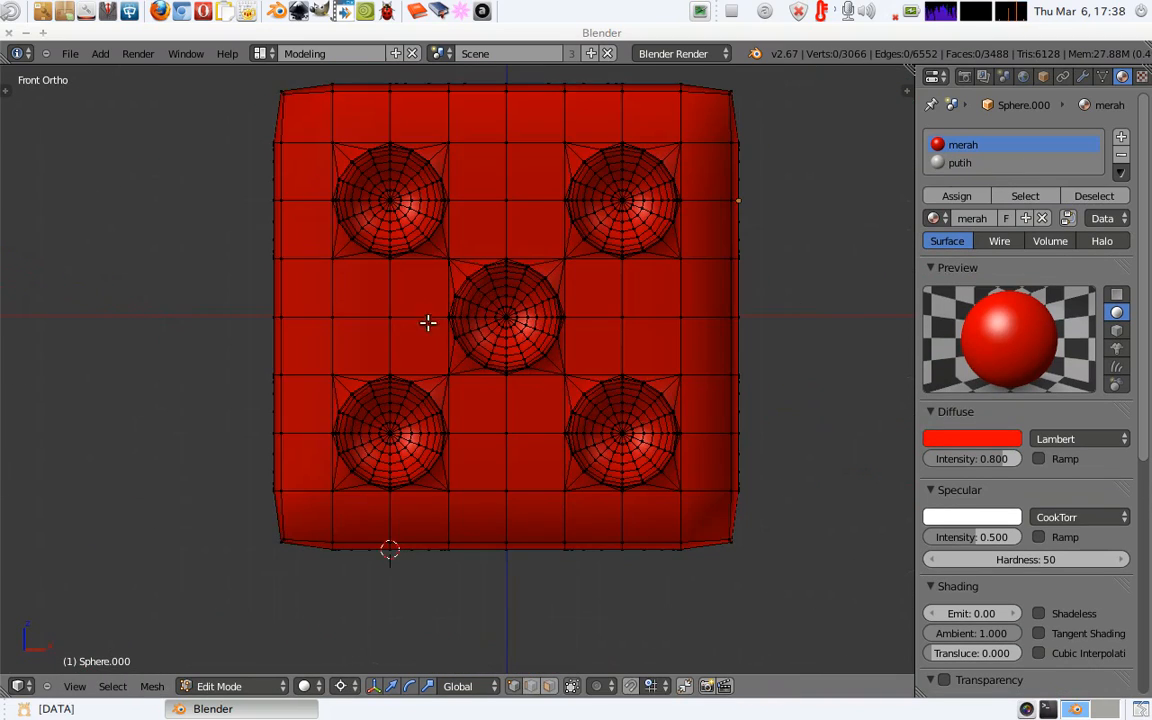
{"action": "scroll", "coordinate": [489, 321], "scroll_direction": "up", "scroll_amount": 2}
{"action": "scroll", "coordinate": [461, 382], "scroll_direction": "up", "scroll_amount": 1}
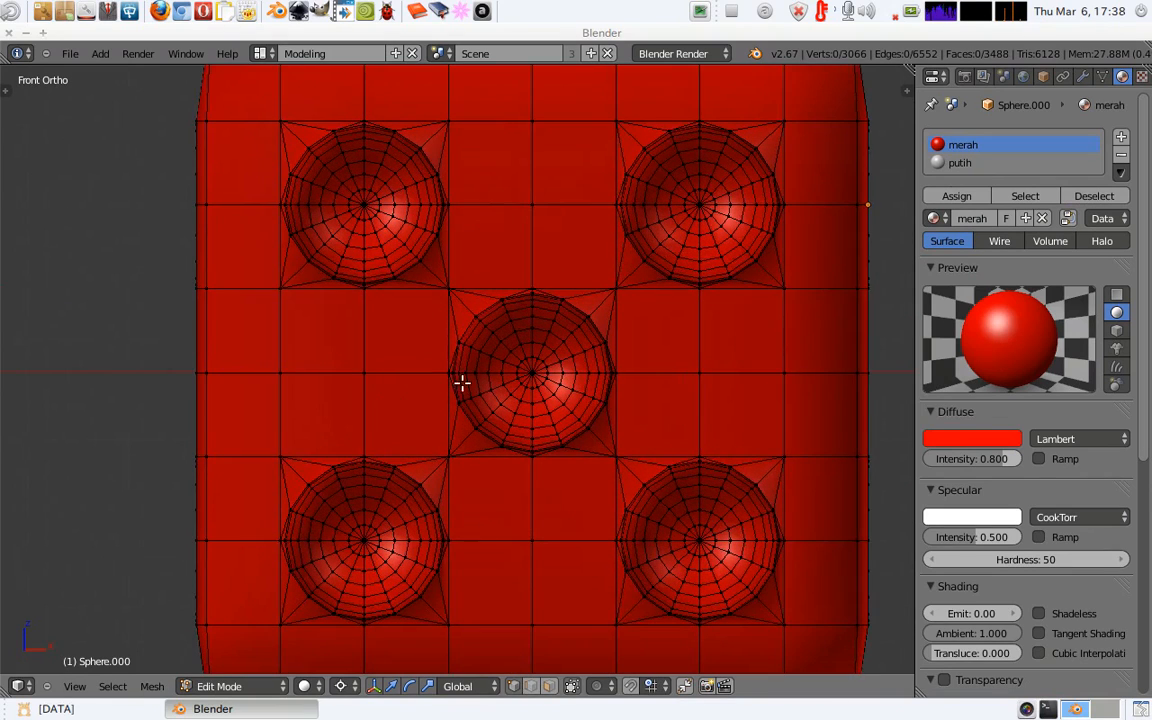
{"action": "middle_click_drag", "start_coordinate": [460, 367], "coordinate": [440, 383]}
{"action": "key", "text": "ctrl+Tab"}
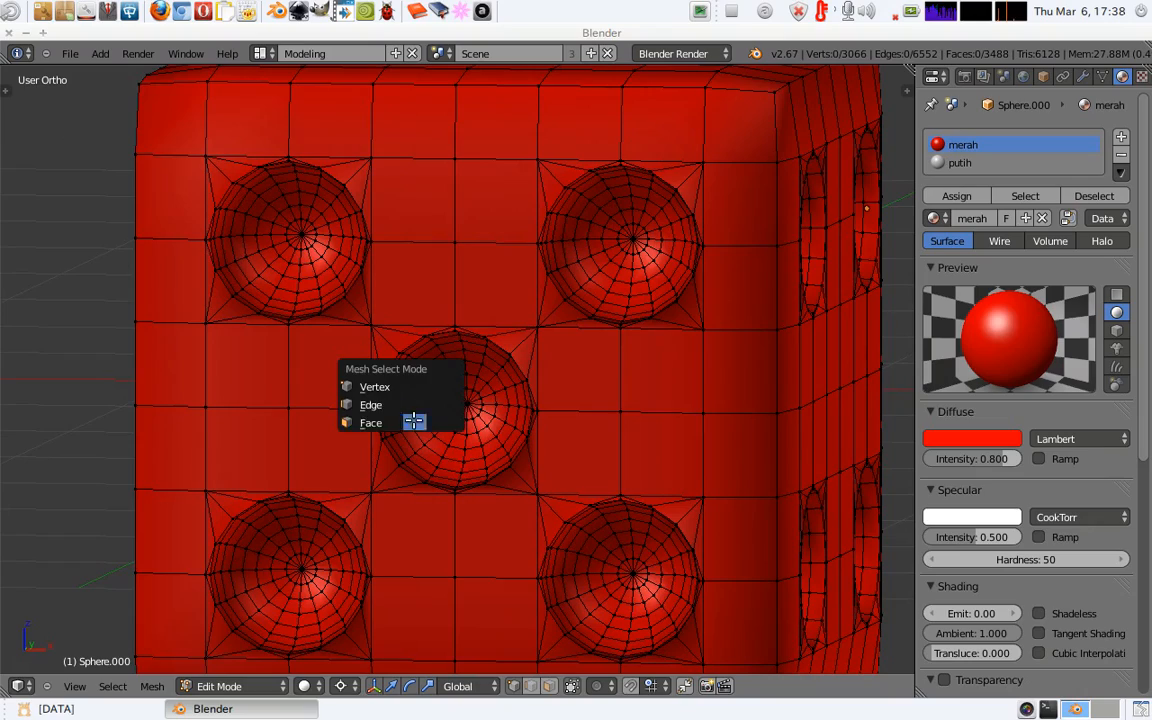
{"action": "key", "text": "Return"}
{"action": "scroll", "coordinate": [455, 325], "scroll_direction": "up", "scroll_amount": 4}
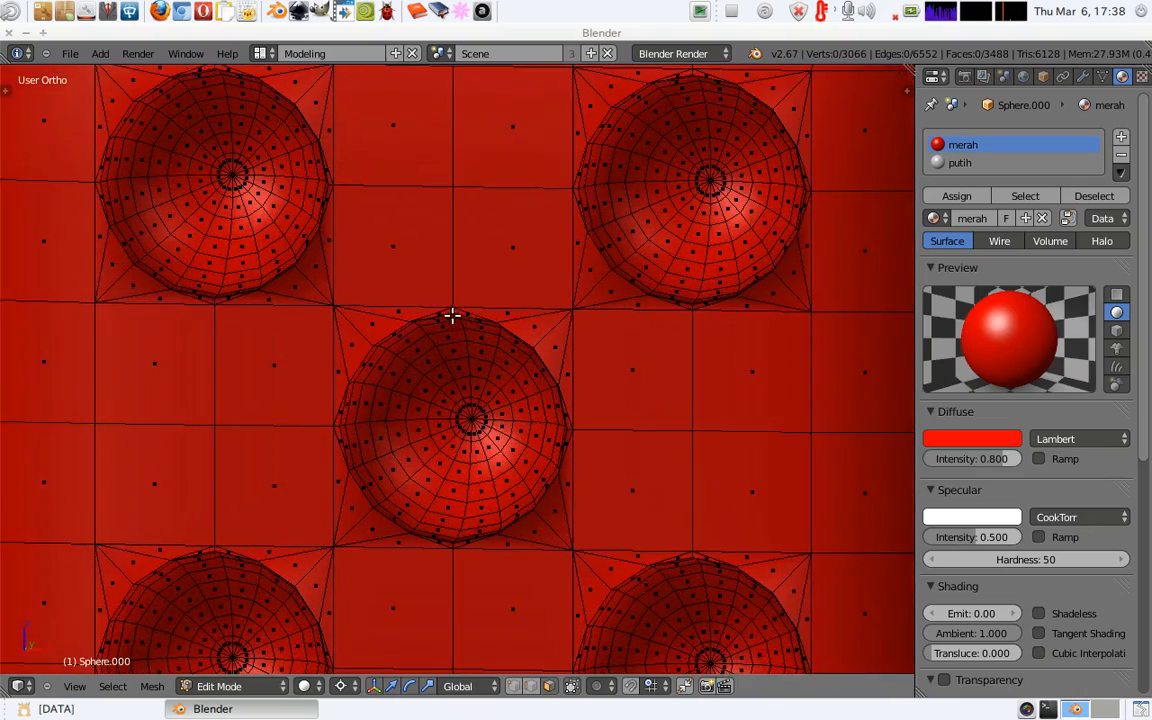
{"action": "key", "text": "ctrl+Tab"}
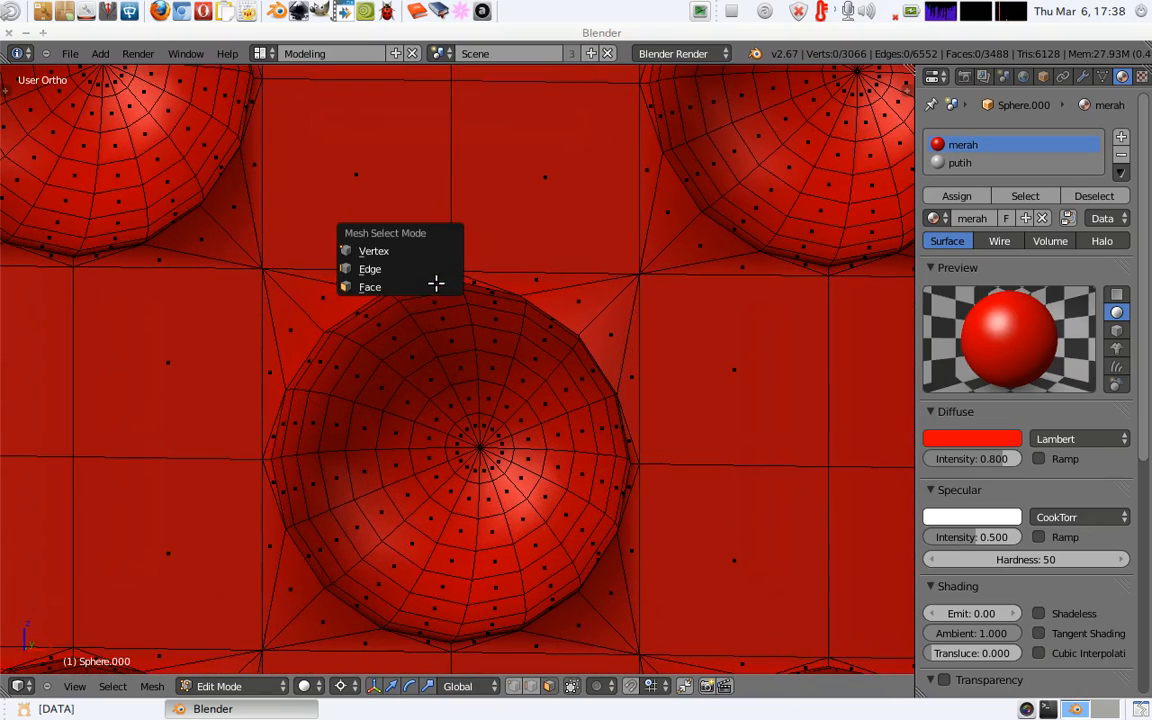
{"action": "left_click", "coordinate": [405, 251]}
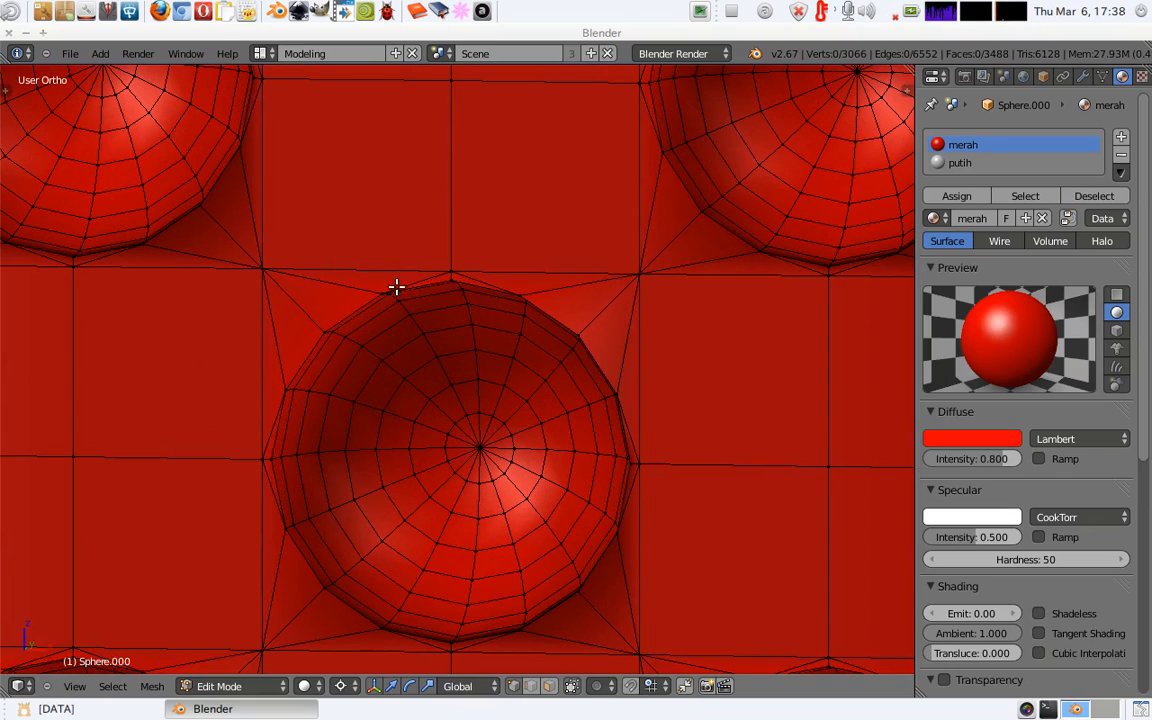
Select a ring inside the five-pip face's centre pip and grow the selection over the bowl, including its centre vertex.
{"action": "right_click", "coordinate": [333, 357], "text": "ctrl+alt"}
{"action": "key", "text": "ctrl+KP_Add"}
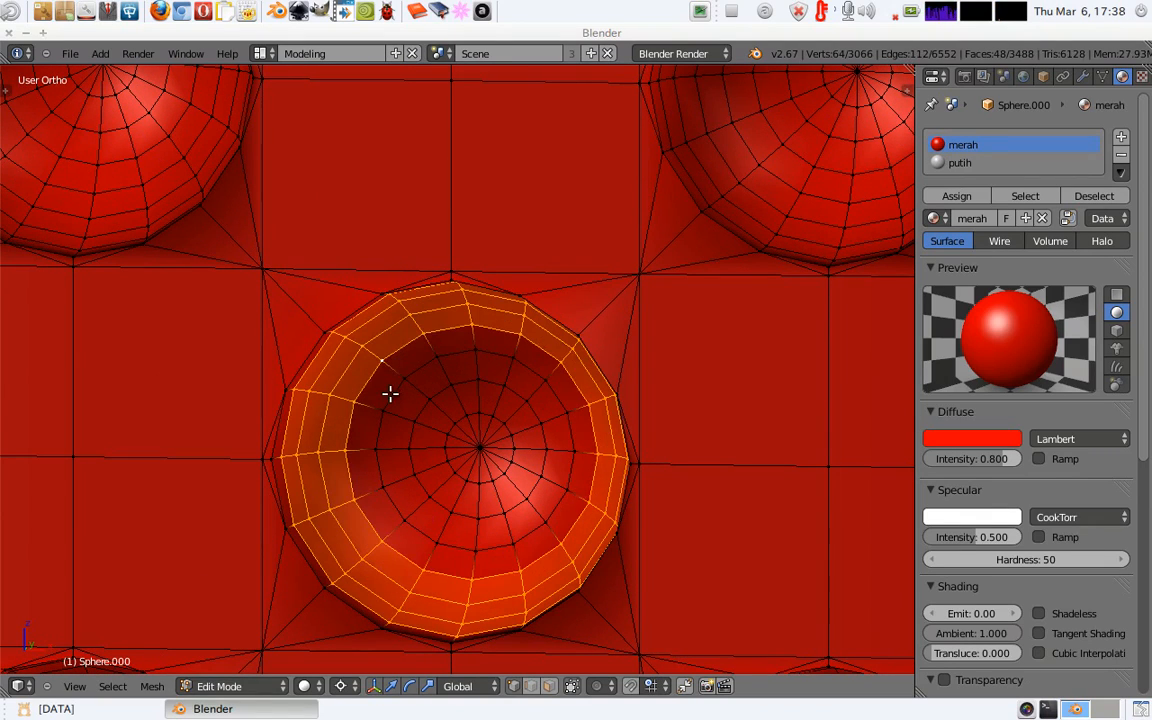
{"action": "key", "text": "ctrl+KP_Add"}
{"action": "key", "text": "ctrl+KP_Add"}
{"action": "key", "text": "ctrl+KP_Add"}
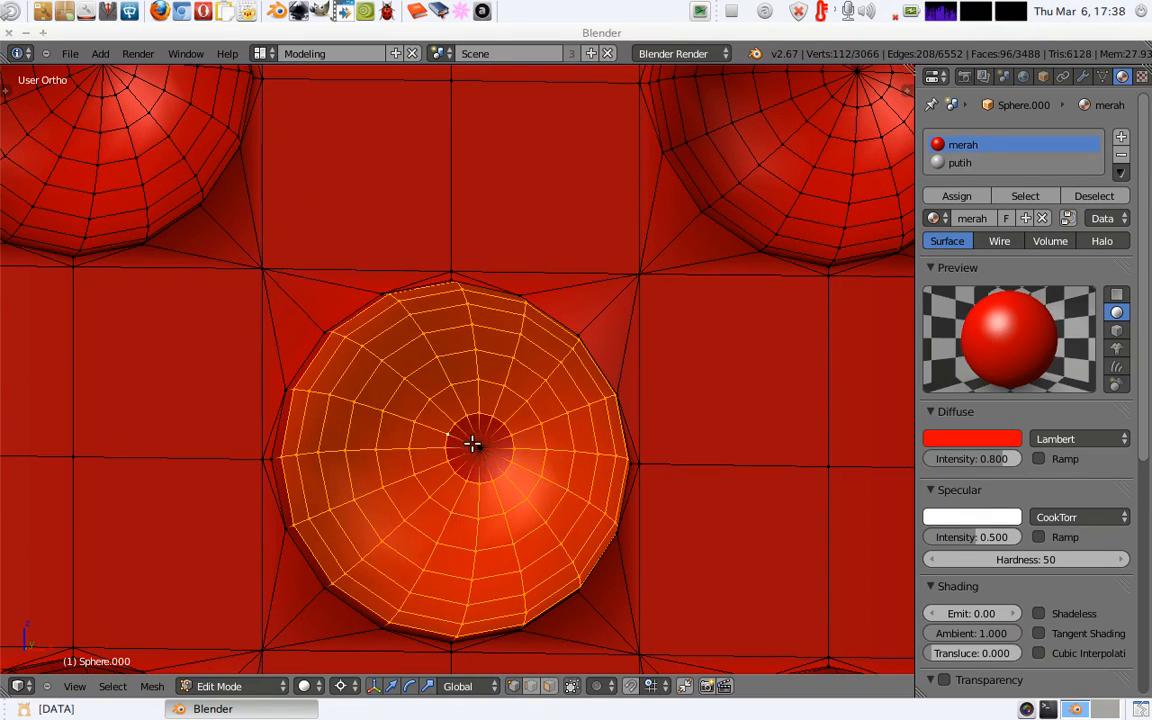
{"action": "right_click", "coordinate": [475, 447], "text": "shift"}
Add the missing rim vertices around the top, left and bottom of the centre pip to the selection.
{"action": "right_click", "coordinate": [374, 304], "text": "alt+shift"}
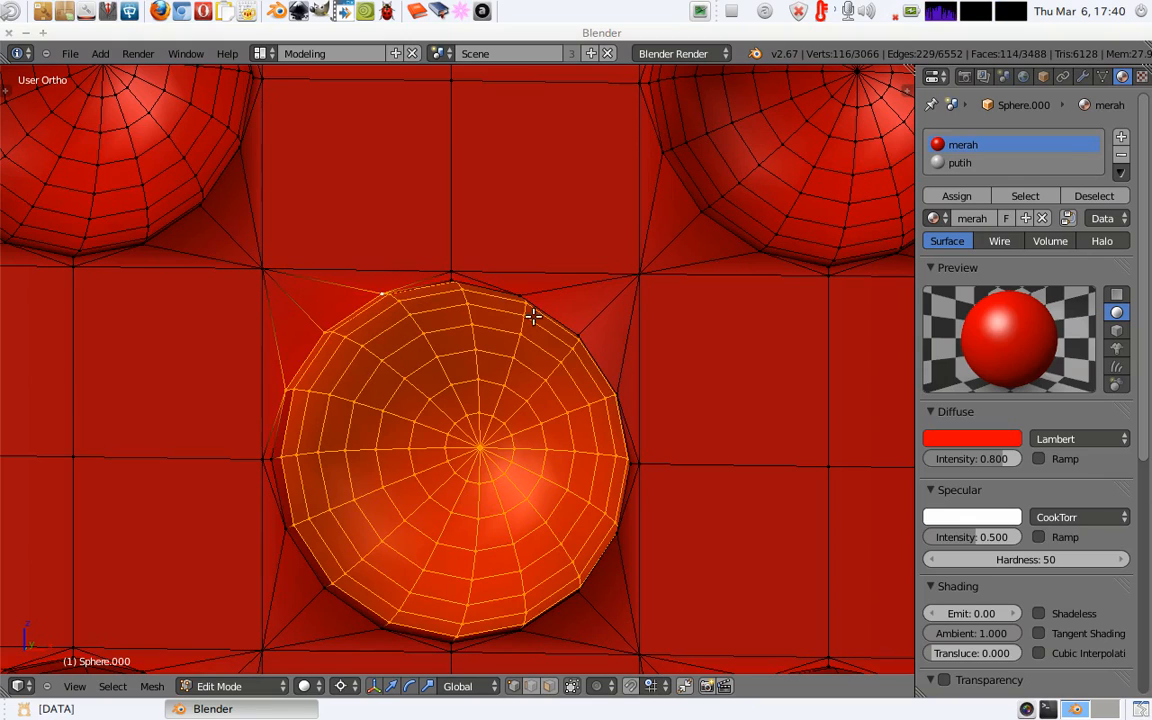
{"action": "right_click", "coordinate": [470, 283], "text": "alt+shift"}
{"action": "right_click", "coordinate": [452, 278], "text": "shift"}
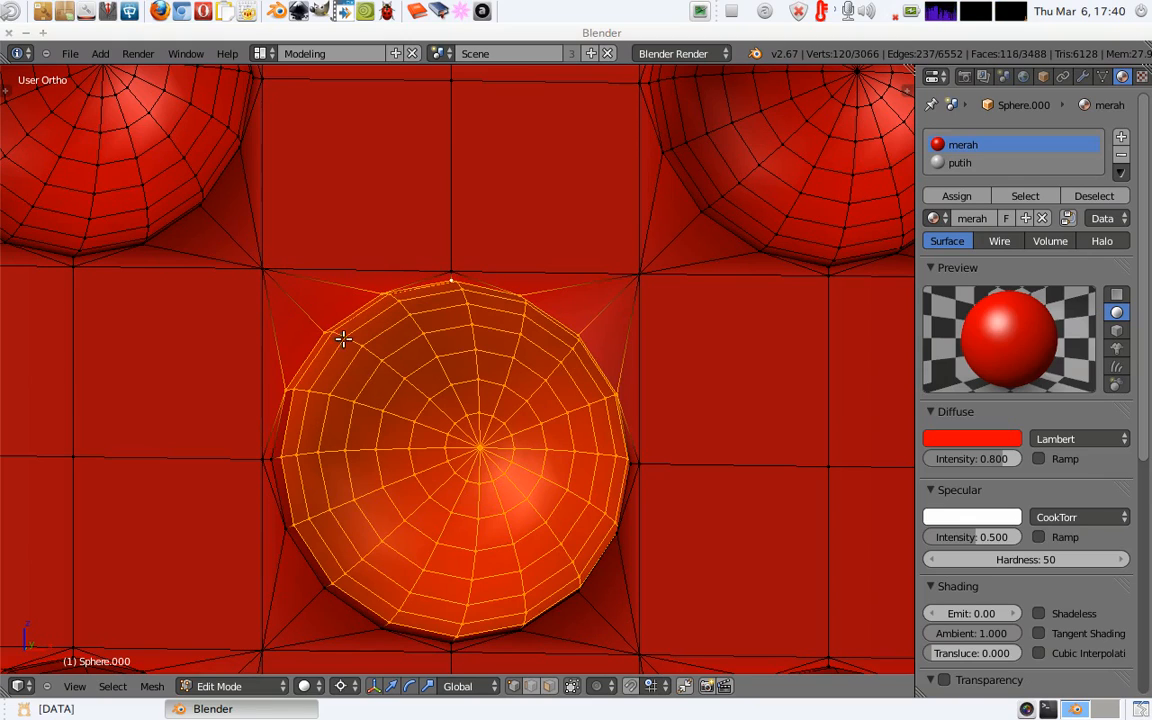
{"action": "right_click", "coordinate": [264, 466], "text": "shift"}
{"action": "right_click", "coordinate": [287, 525], "text": "shift"}
{"action": "right_click", "coordinate": [322, 562], "text": "shift"}
{"action": "right_click", "coordinate": [385, 624], "text": "shift"}
{"action": "right_click", "coordinate": [452, 648], "text": "shift"}
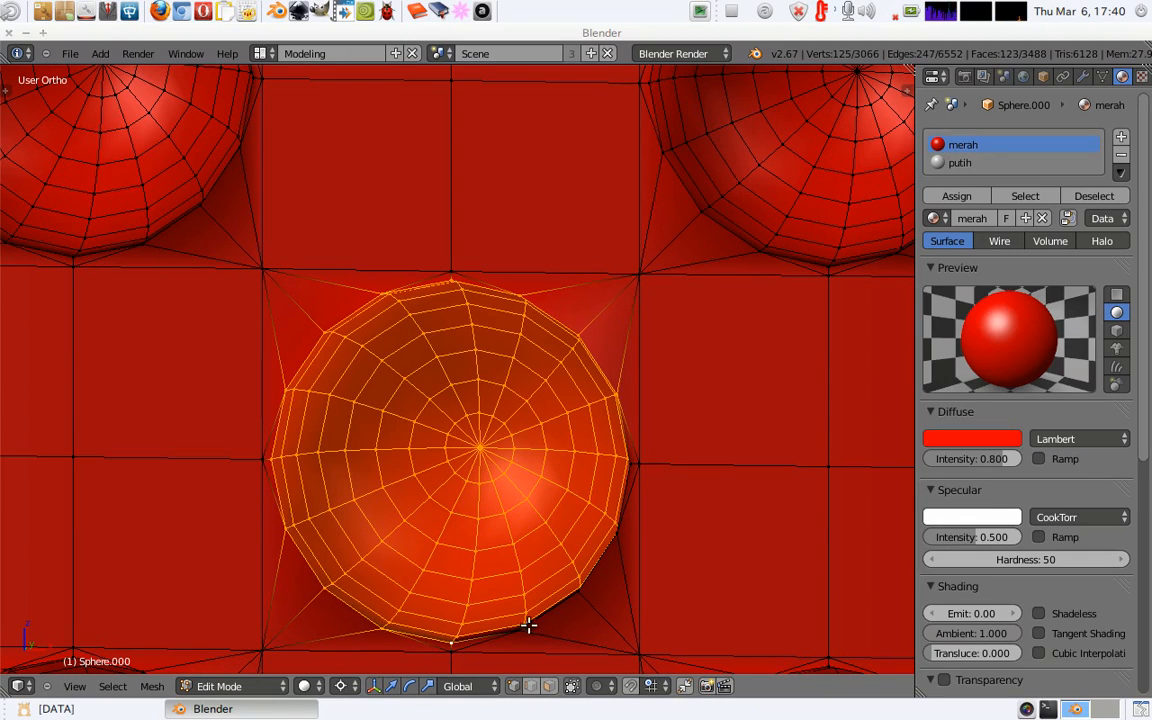
{"action": "right_click", "coordinate": [617, 534], "text": "shift"}
{"action": "right_click", "coordinate": [522, 615], "text": "shift"}
{"action": "right_click", "coordinate": [521, 617], "text": "shift"}
Complete the centre pip's selection by box-selecting the remaining vertices at its right rim.
{"action": "middle_click_drag", "start_coordinate": [596, 470], "coordinate": [799, 454]}
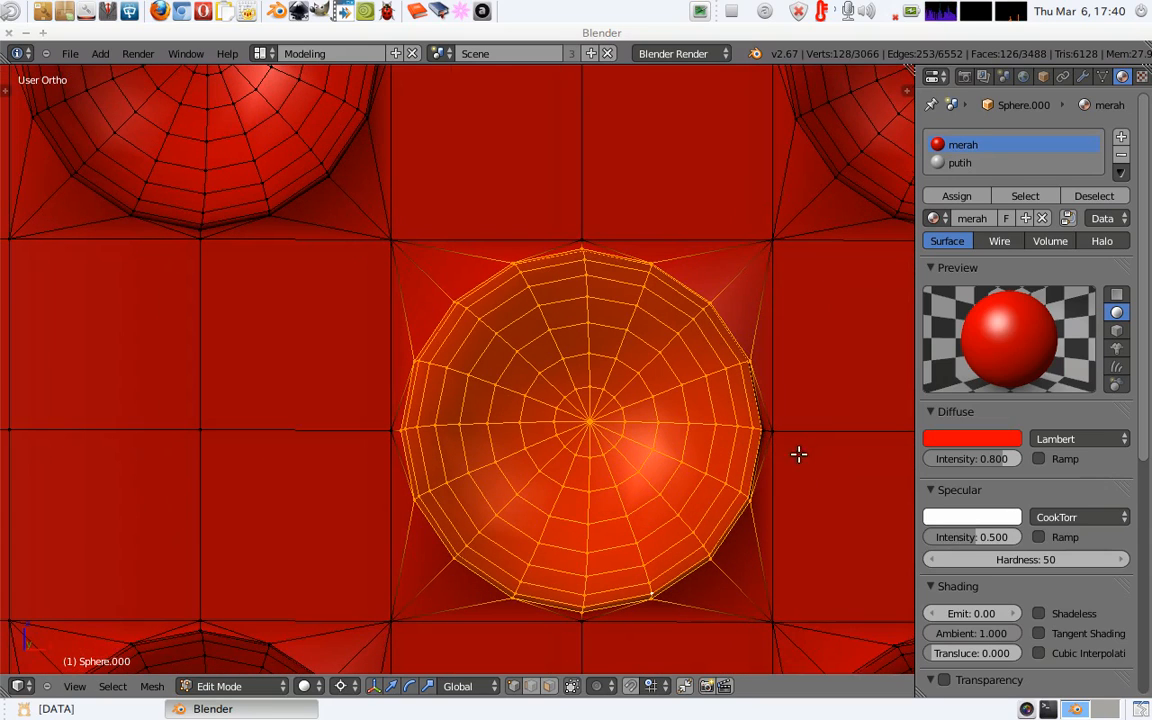
{"action": "right_click", "coordinate": [760, 428], "text": "shift"}
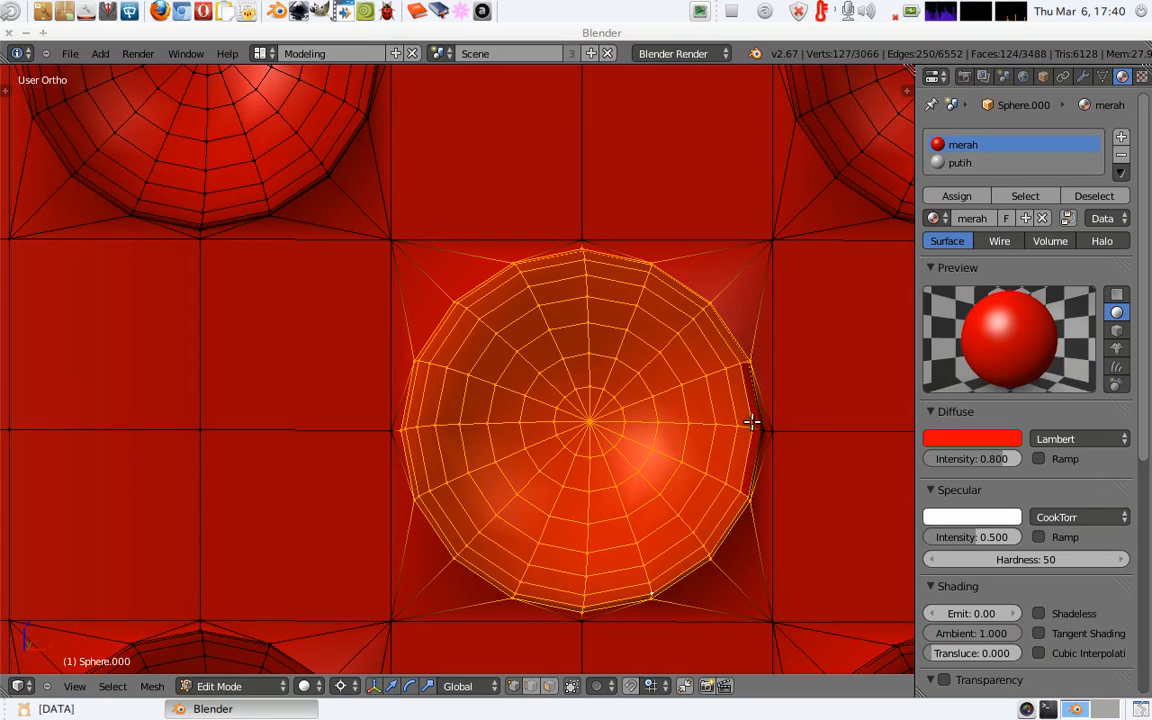
{"action": "key", "text": "b"}
{"action": "left_click_drag", "start_coordinate": [763, 421], "coordinate": [726, 467]}
{"action": "middle_click_drag", "start_coordinate": [621, 391], "coordinate": [515, 313], "text": "ctrl"}
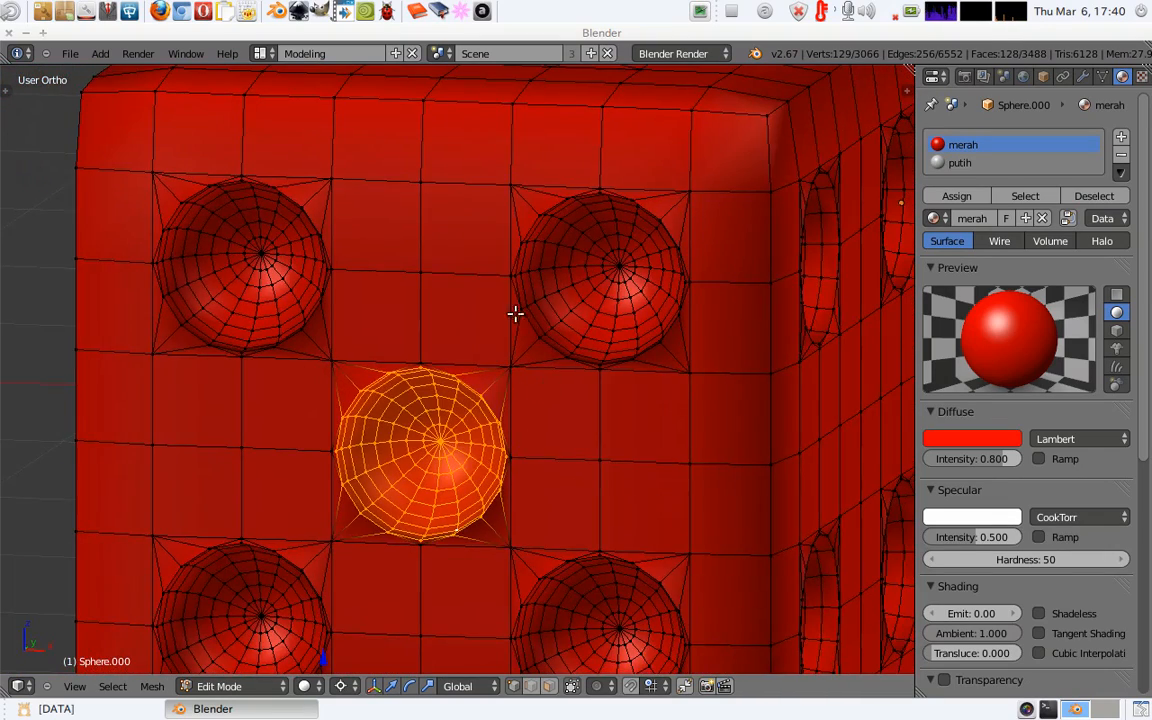
Switch the mesh selection to faces, keeping the centre pip selected.
{"action": "key", "text": "ctrl+Tab"}
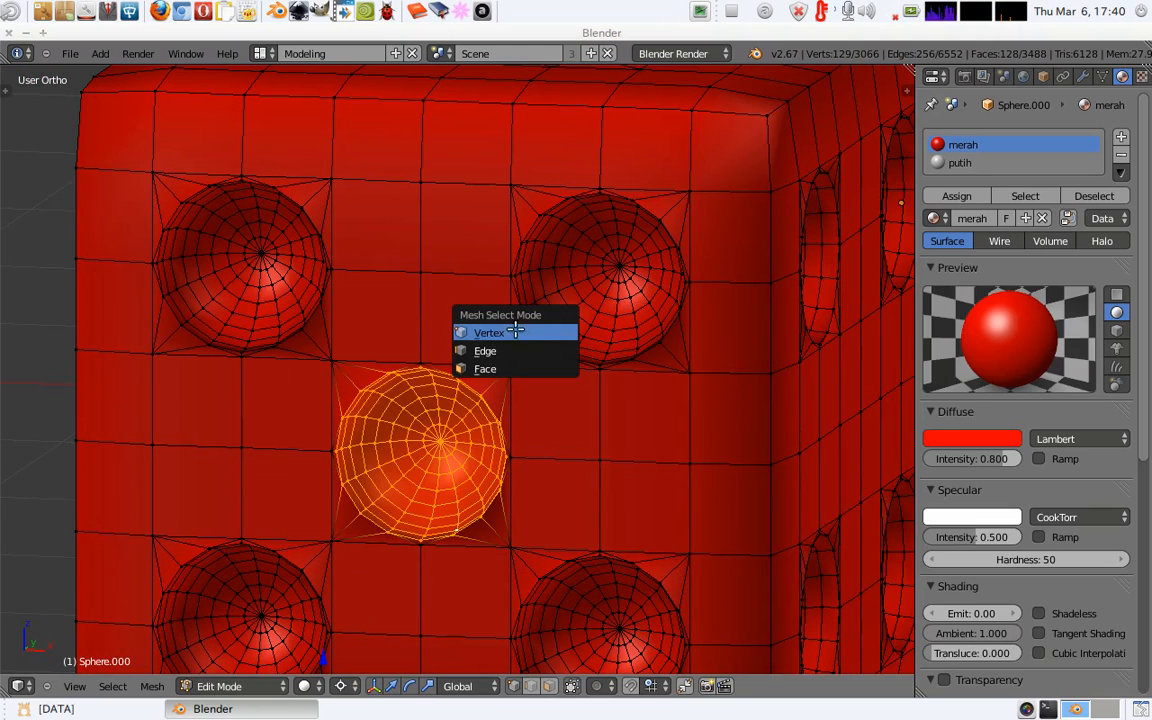
{"action": "left_click", "coordinate": [517, 367]}
{"action": "scroll", "coordinate": [473, 341], "scroll_direction": "down", "scroll_amount": 2}
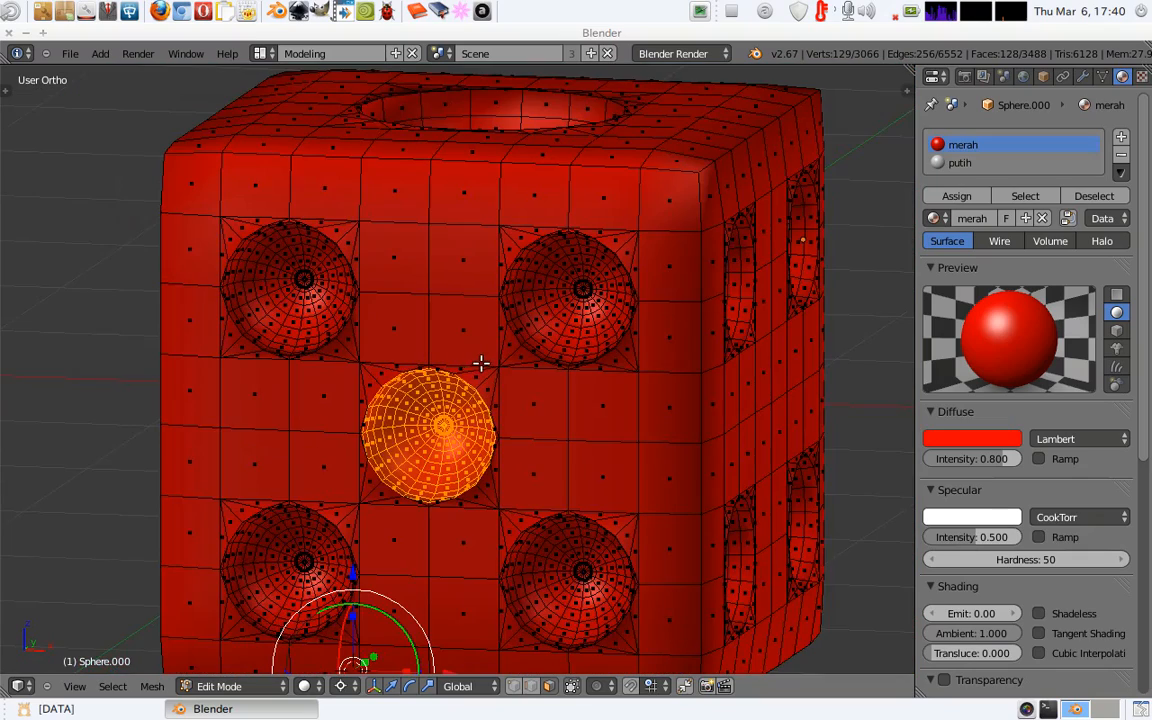
Select all faces with a perimeter similar to the centre pip's, covering the small pips on every side.
{"action": "middle_click_drag", "start_coordinate": [494, 309], "coordinate": [484, 272], "text": "shift"}
{"action": "middle_click_drag", "start_coordinate": [624, 253], "coordinate": [458, 134]}
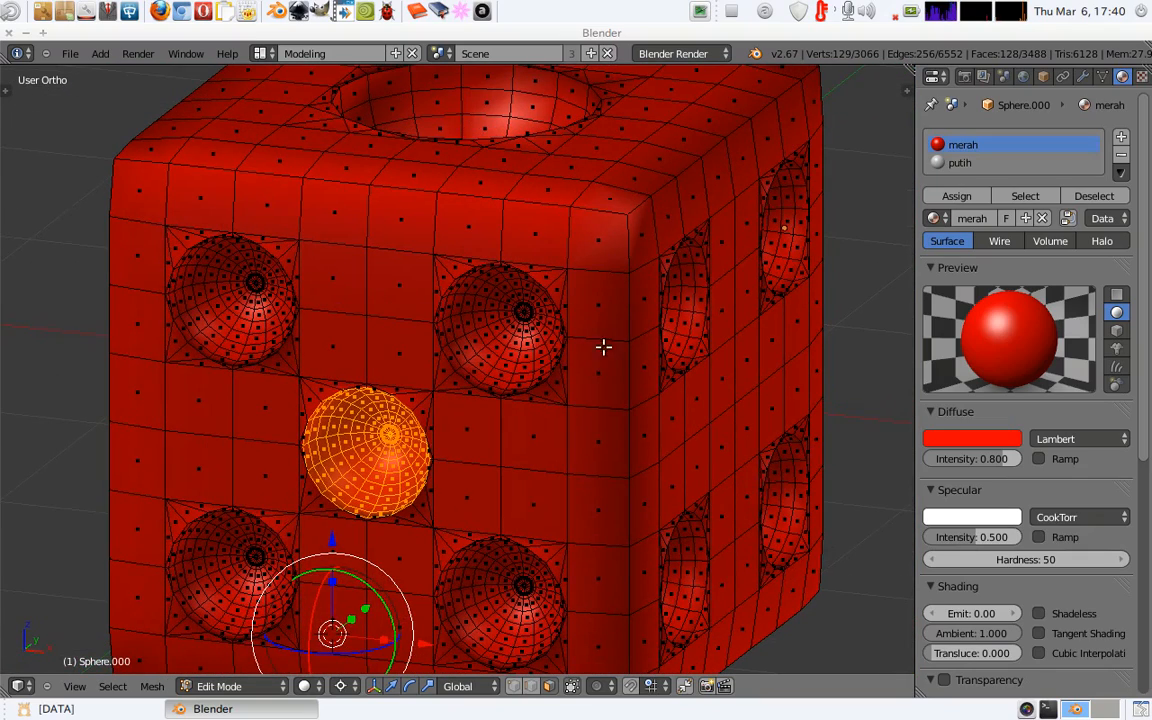
{"action": "key", "text": "shift+g"}
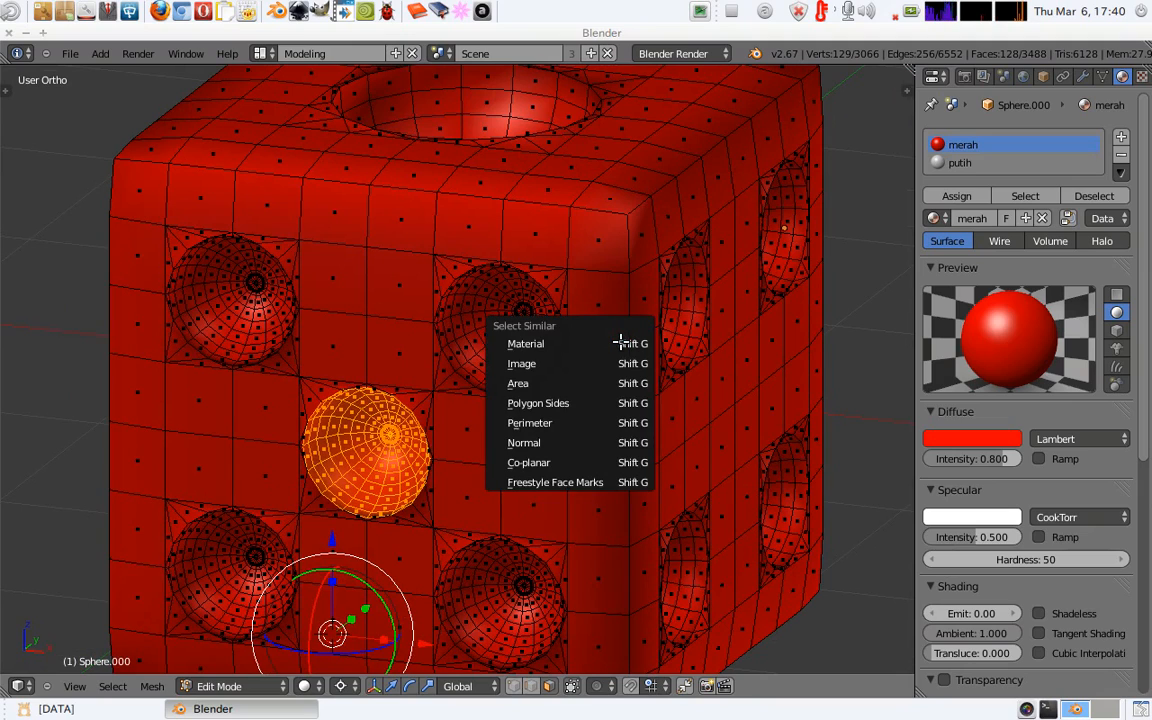
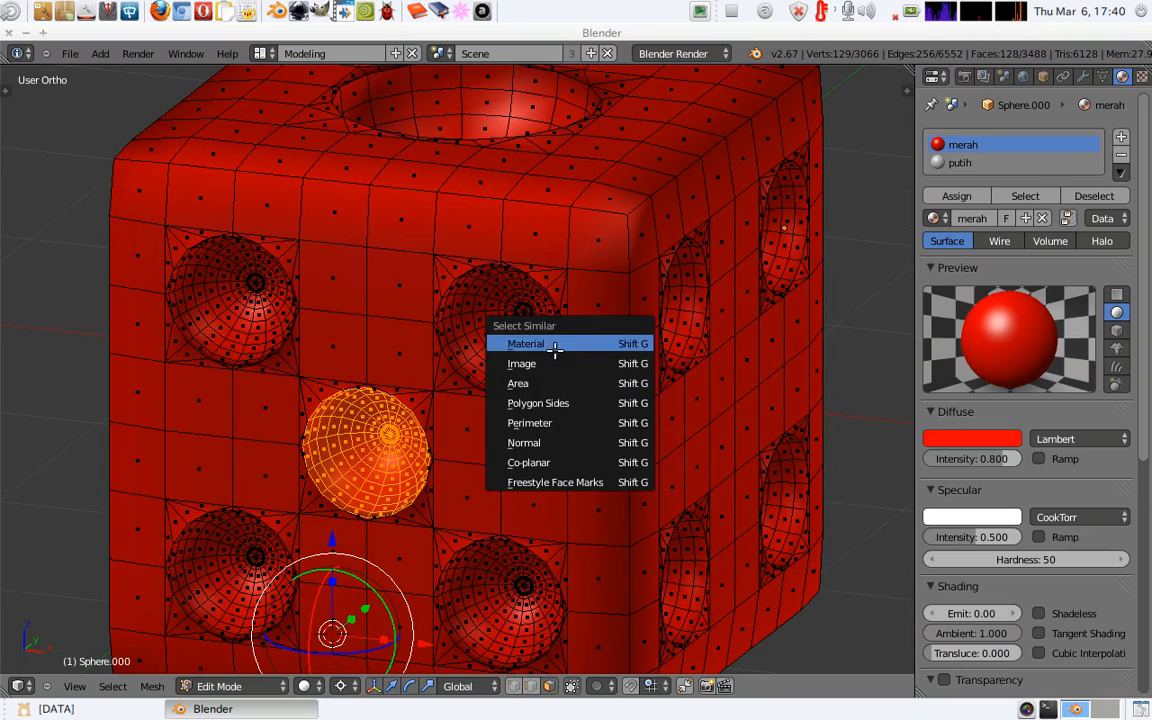
{"action": "left_click", "coordinate": [546, 423]}
{"action": "mouse_move", "coordinate": [607, 314]}
{"action": "middle_mouse_down"}
{"action": "mouse_move", "coordinate": [607, 229]}
{"action": "mouse_move", "coordinate": [624, 310]}
{"action": "mouse_move", "coordinate": [710, 370]}
{"action": "mouse_move", "coordinate": [758, 357]}
{"action": "mouse_move", "coordinate": [609, 350]}
{"action": "mouse_move", "coordinate": [594, 332]}
{"action": "middle_mouse_up"}
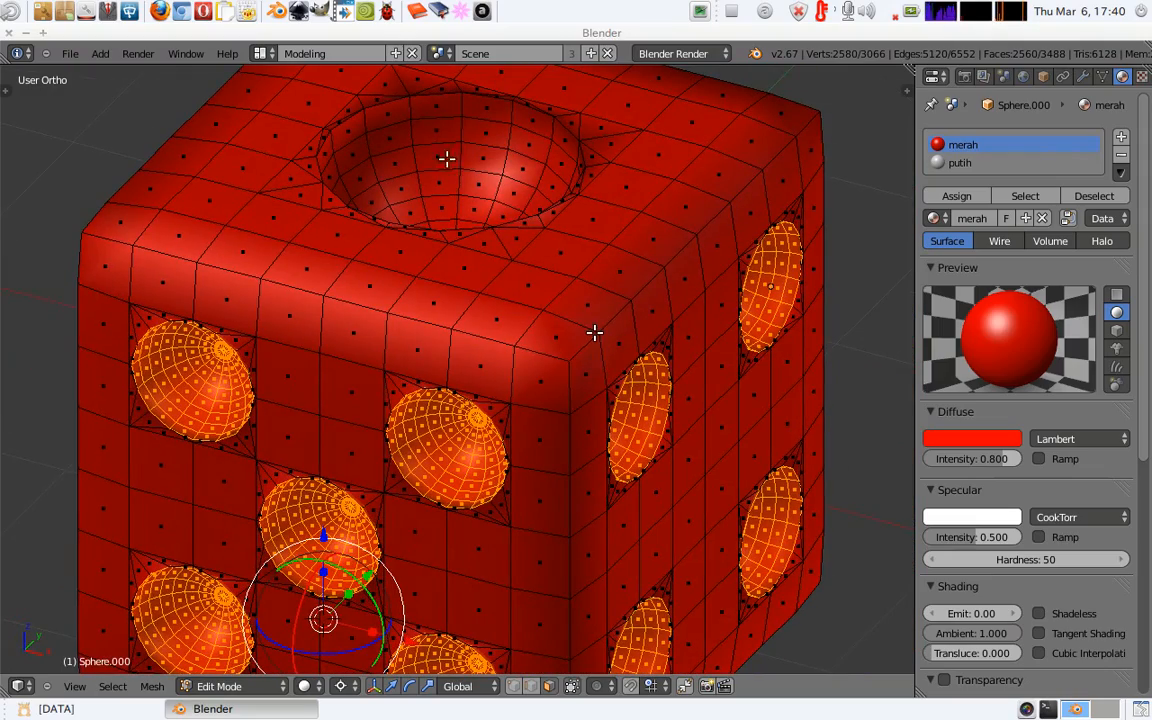
{"action": "middle_click_drag", "start_coordinate": [460, 190], "coordinate": [535, 255], "text": "shift"}
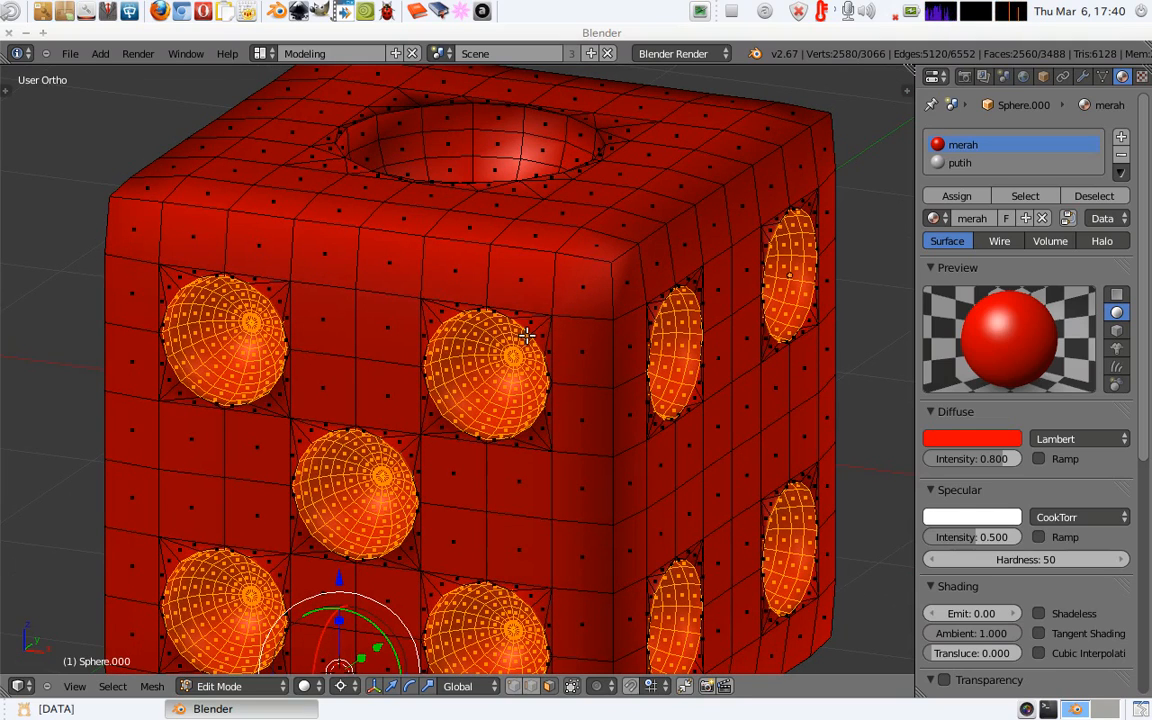
Invert the selection, assign the putih material to the die's body faces and leave mesh editing.
{"action": "key", "text": "ctrl+i"}
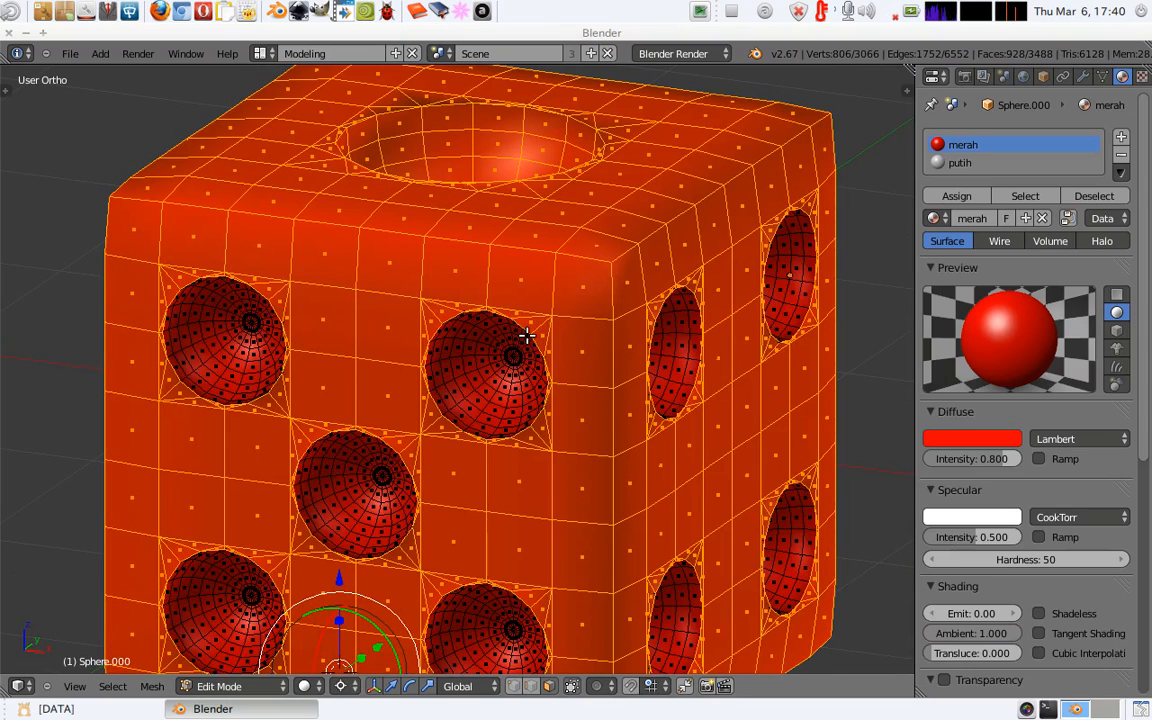
{"action": "left_click", "coordinate": [962, 164]}
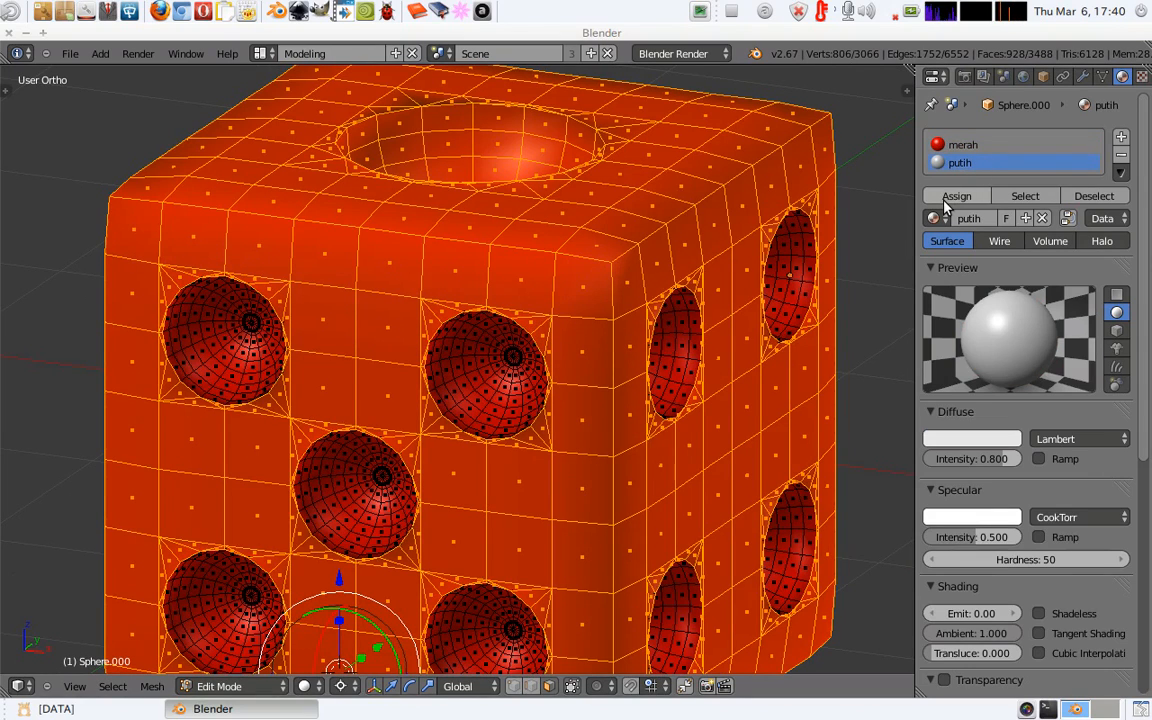
{"action": "left_click", "coordinate": [950, 197]}
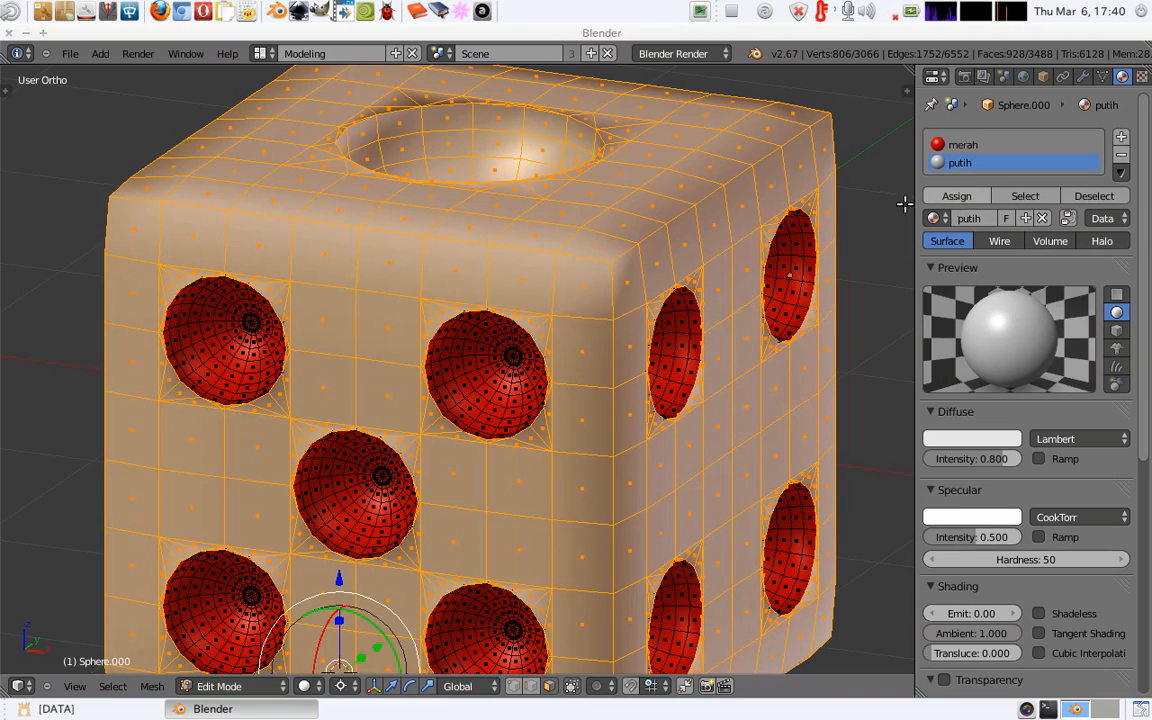
{"action": "key", "text": "Tab"}
Edit the mesh in vertex selection, clear the selection and pick the vertex at the bottom centre of the large top pip.
{"action": "middle_click_drag", "start_coordinate": [465, 175], "coordinate": [478, 257]}
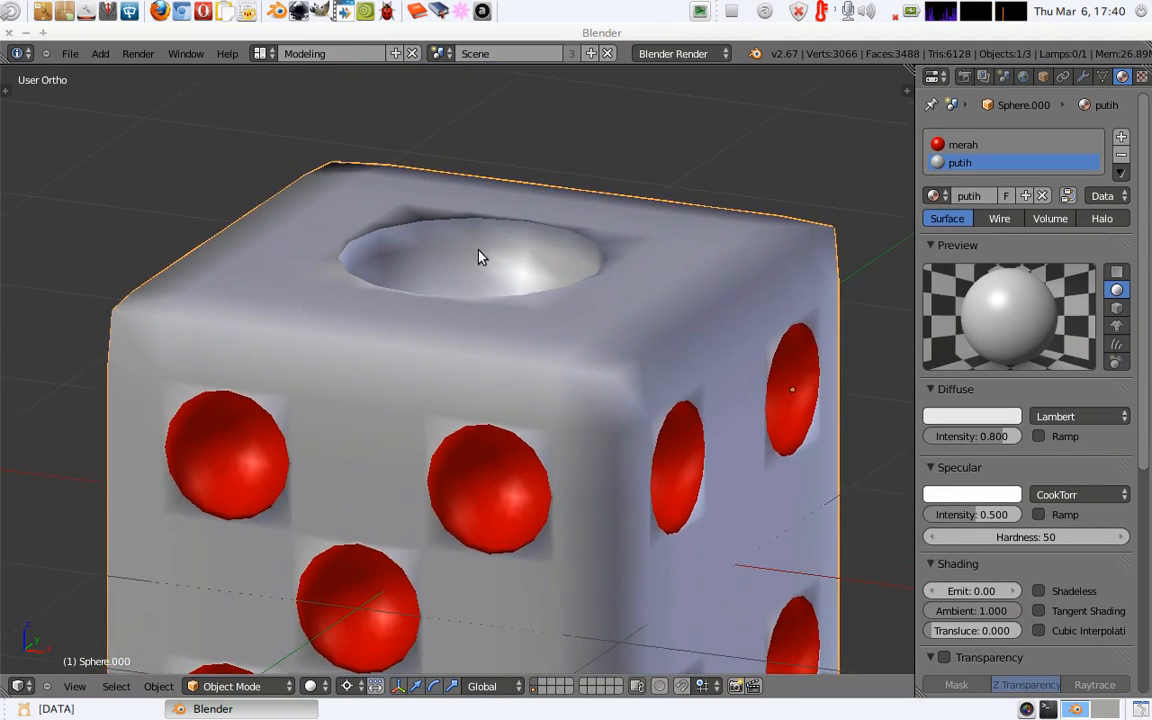
{"action": "scroll", "coordinate": [478, 257], "scroll_direction": "up", "scroll_amount": 4}
{"action": "key", "text": "Tab"}
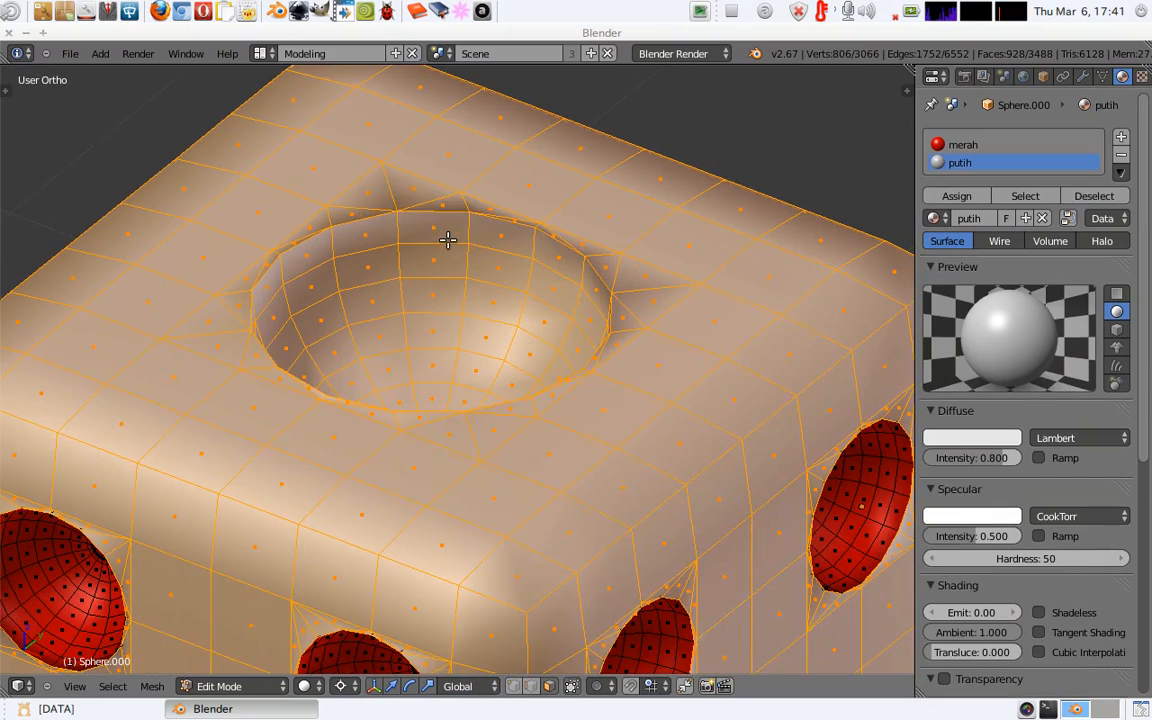
{"action": "key", "text": "ctrl+Tab"}
{"action": "left_click", "coordinate": [437, 203]}
{"action": "key", "text": "a"}
{"action": "middle_click_drag", "start_coordinate": [435, 210], "coordinate": [367, 221]}
{"action": "right_click", "coordinate": [383, 483]}
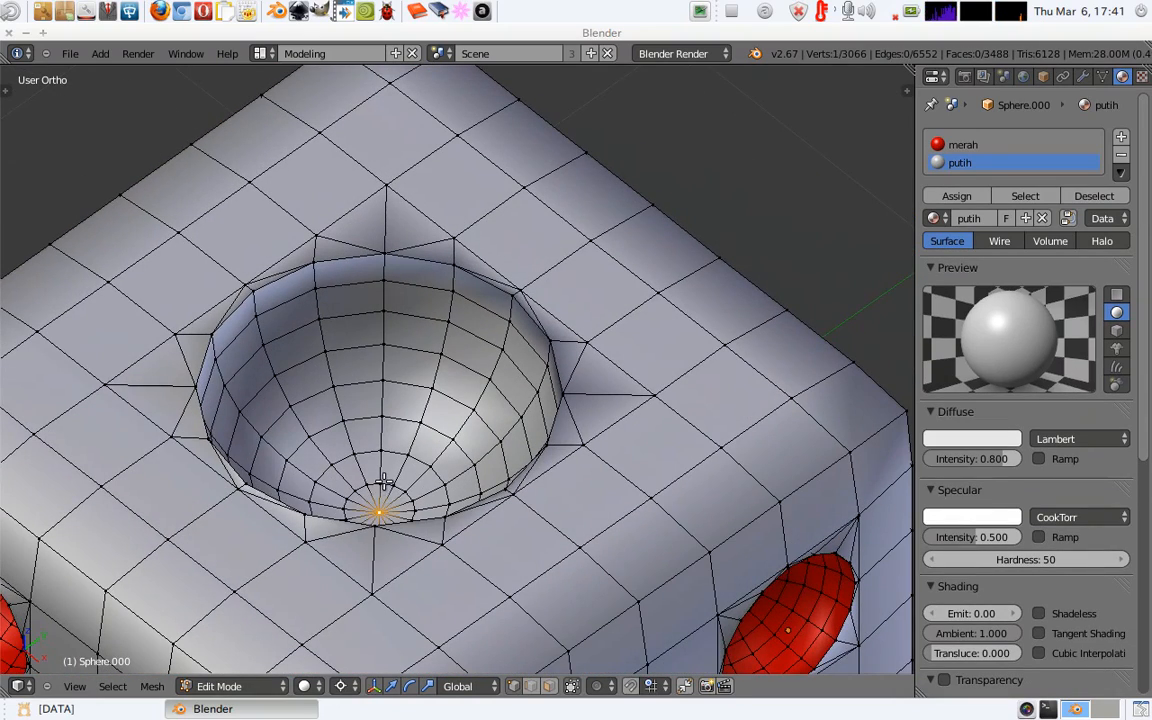
Extend the selection ring by ring over the large top pip's bowl, from its centre up to the rim.
{"action": "right_click", "coordinate": [384, 470], "text": "alt+shift"}
{"action": "right_click", "coordinate": [389, 452], "text": "alt+shift"}
{"action": "right_click", "coordinate": [399, 418], "text": "alt+shift"}
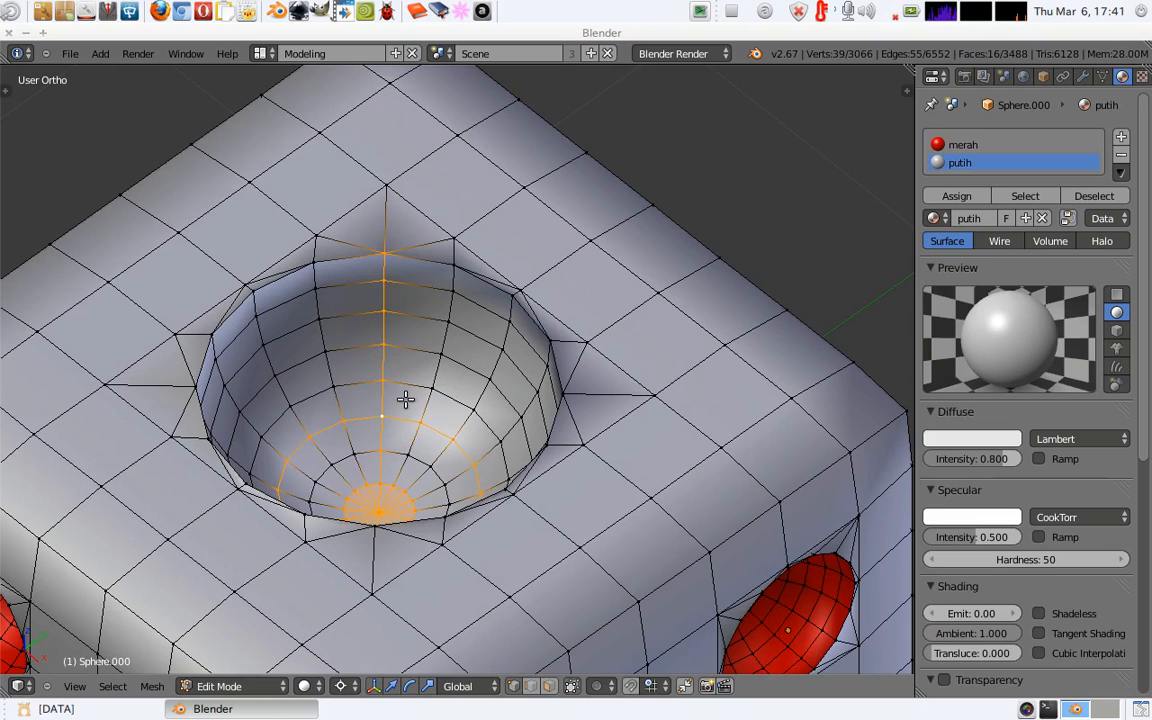
{"action": "right_click", "coordinate": [417, 354], "text": "alt+shift"}
{"action": "right_click", "coordinate": [417, 335], "text": "alt+shift"}
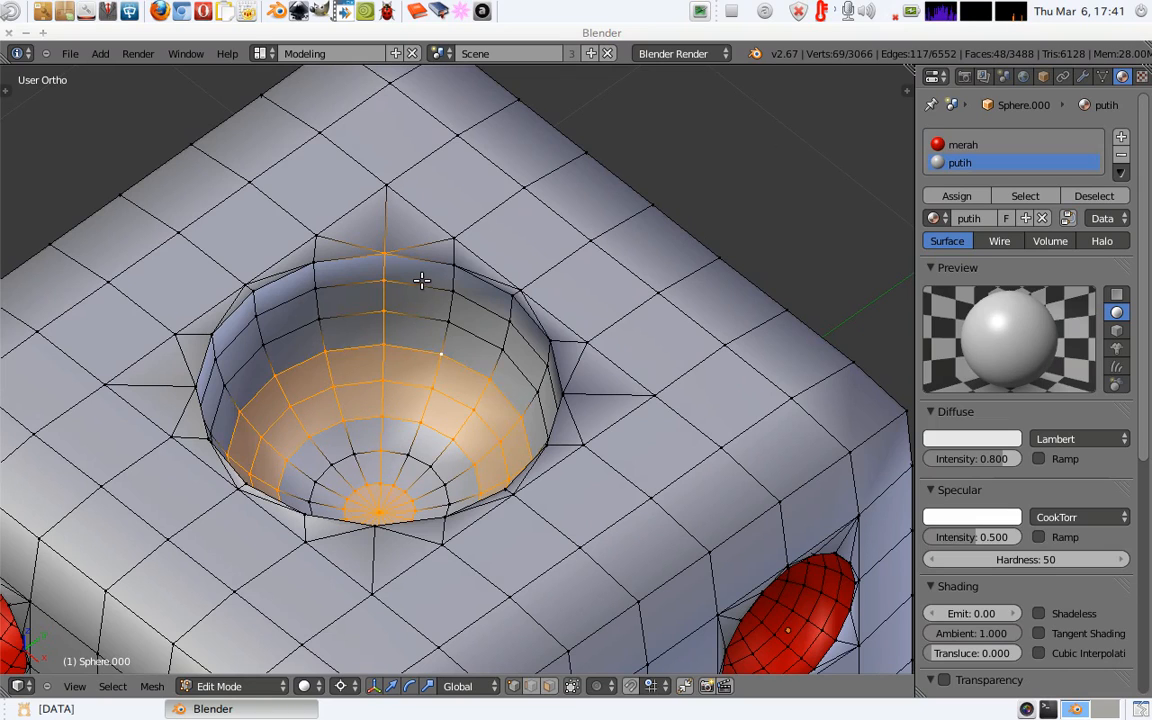
{"action": "right_click", "coordinate": [421, 284], "text": "alt+shift"}
{"action": "right_click", "coordinate": [419, 276], "text": "alt+shift"}
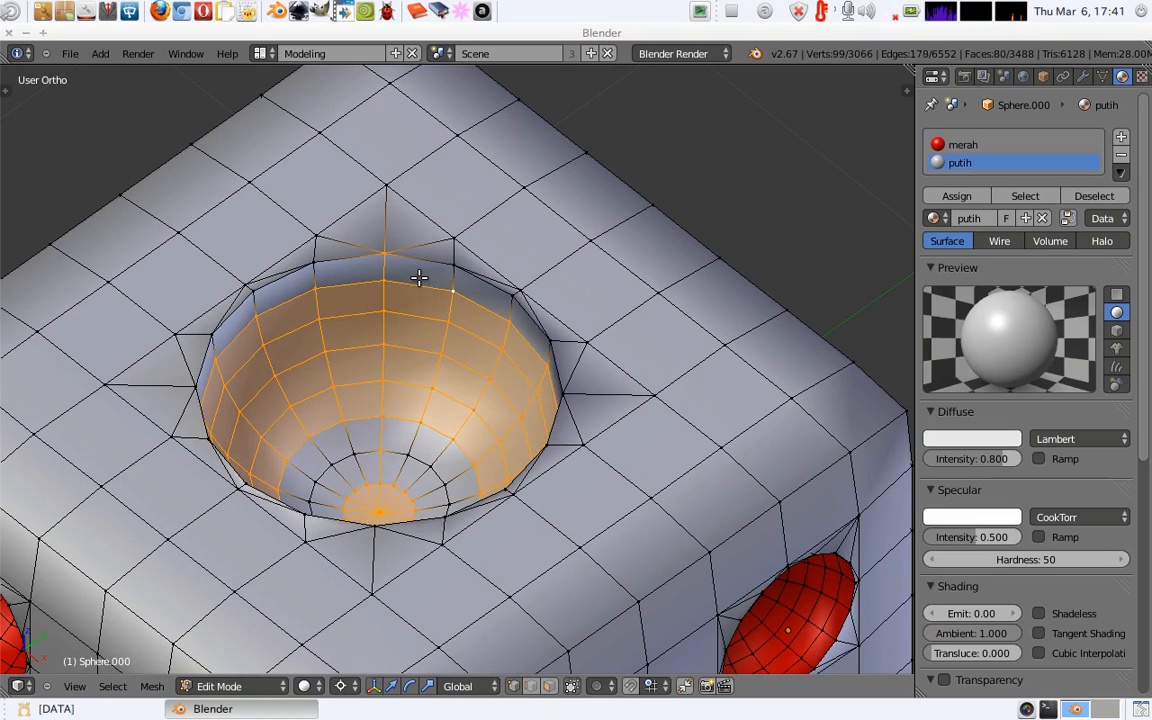
{"action": "right_click", "coordinate": [393, 452], "text": "alt+shift"}
{"action": "right_click", "coordinate": [422, 256], "text": "alt+shift"}
{"action": "right_click", "coordinate": [276, 284], "text": "alt+shift"}
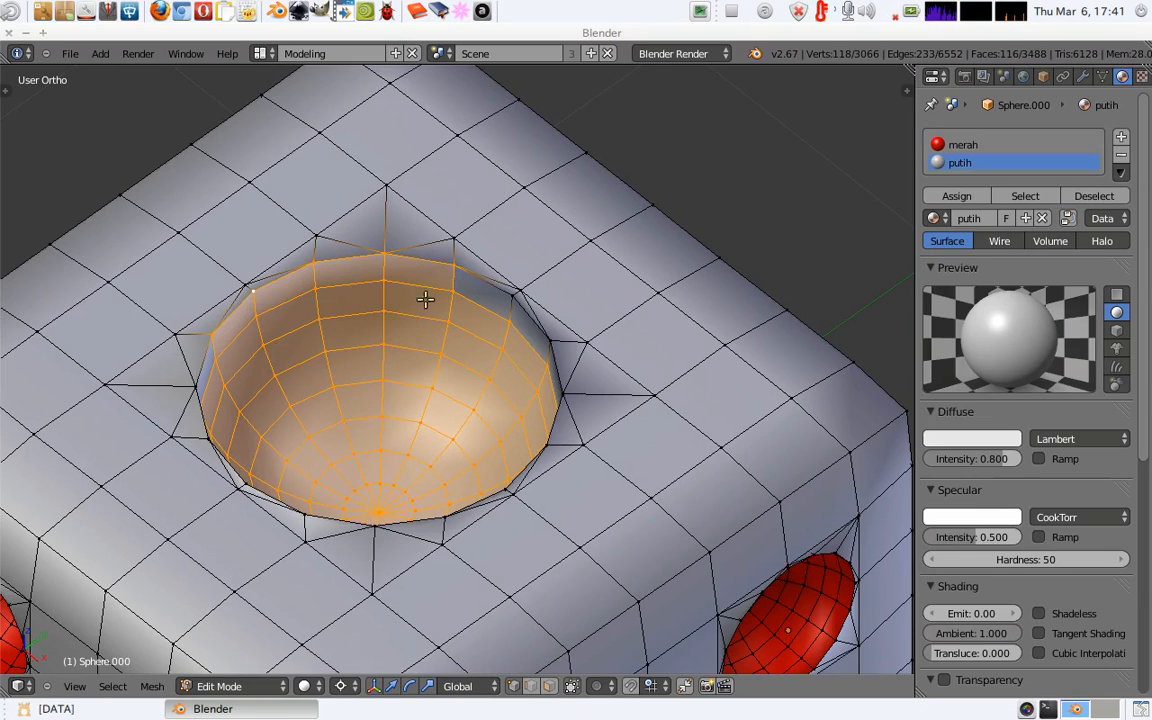
Add the missing rim vertices around the large top pip so that the whole bowl is selected.
{"action": "right_click", "coordinate": [515, 302], "text": "alt+shift"}
{"action": "right_click", "coordinate": [551, 424], "text": "alt+shift"}
{"action": "right_click", "coordinate": [231, 472], "text": "alt+shift"}
{"action": "right_click", "coordinate": [206, 378], "text": "alt+shift"}
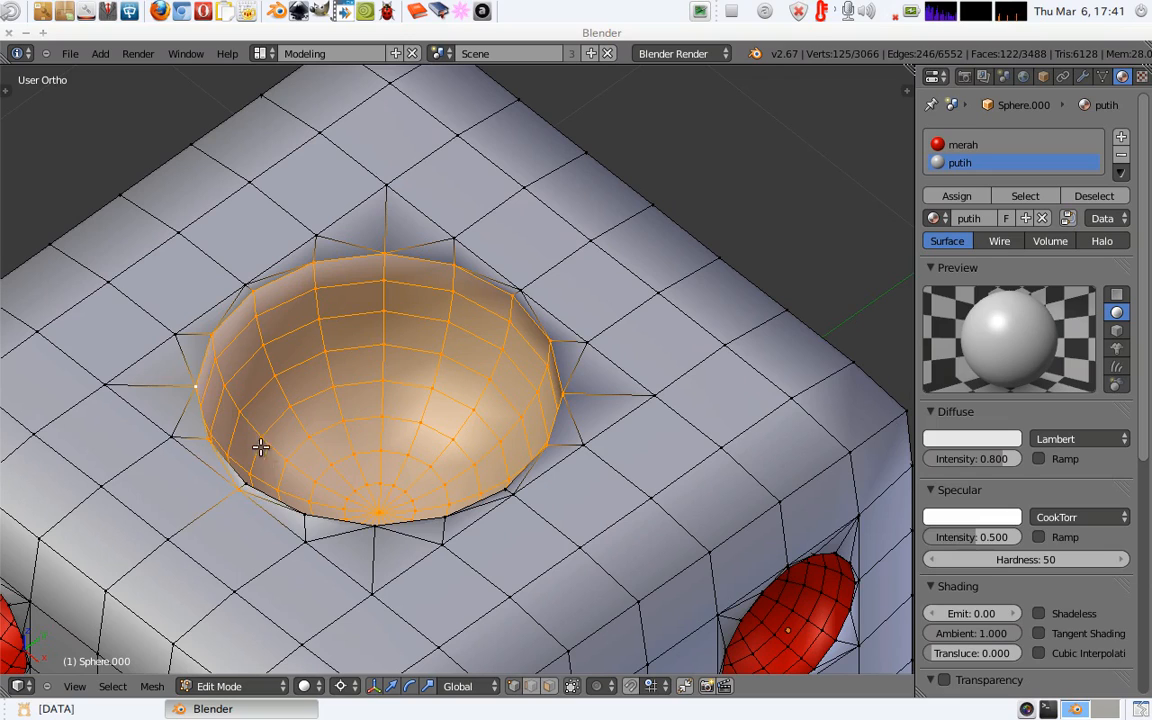
{"action": "right_click", "coordinate": [239, 490], "text": "shift"}
{"action": "right_click", "coordinate": [248, 478], "text": "shift"}
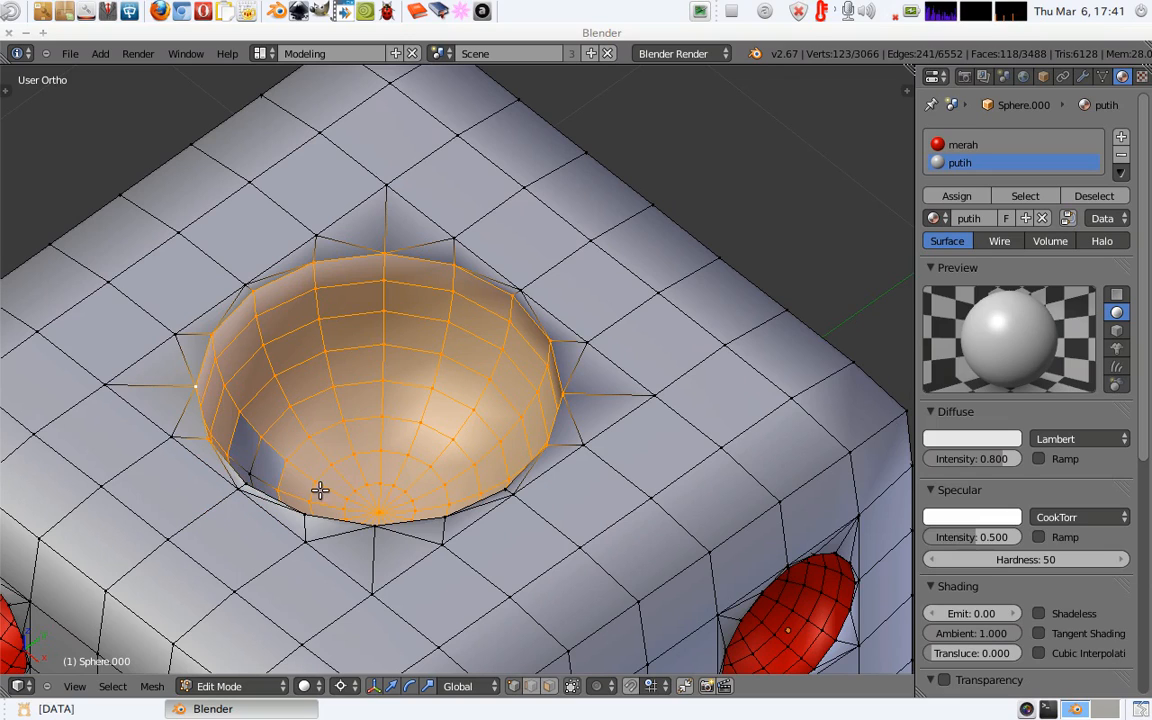
{"action": "right_click", "coordinate": [272, 486], "text": "alt+shift"}
{"action": "right_click", "coordinate": [322, 514], "text": "alt+shift"}
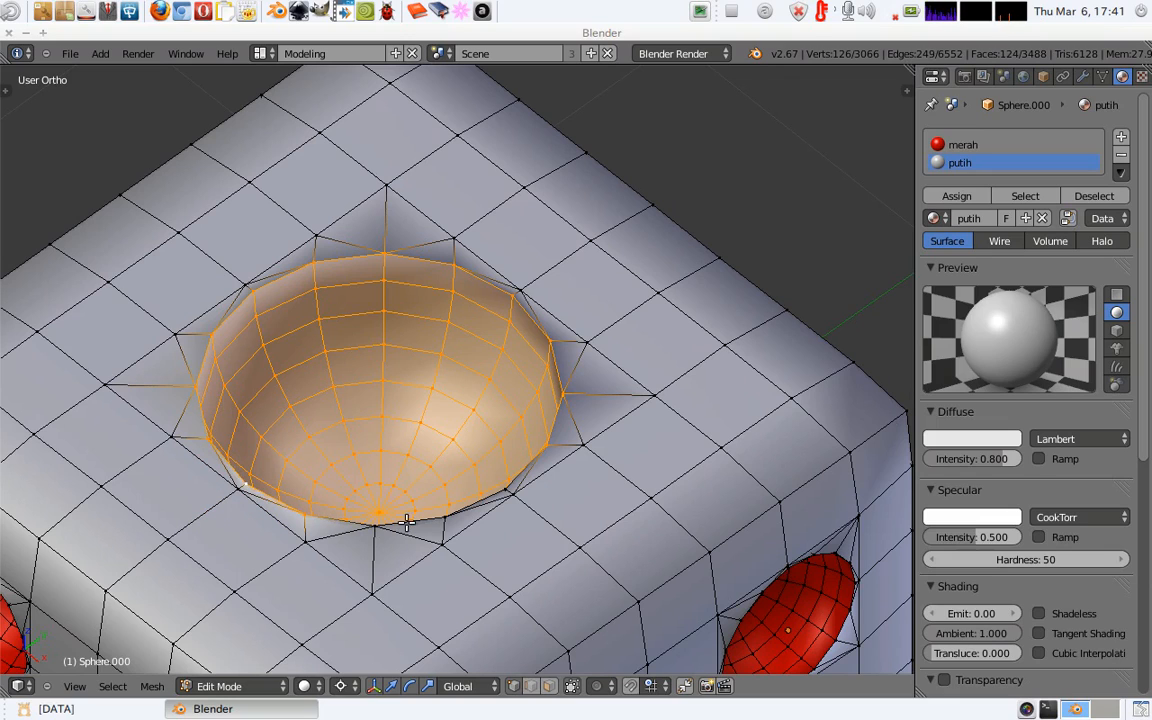
{"action": "right_click", "coordinate": [484, 504], "text": "alt+shift"}
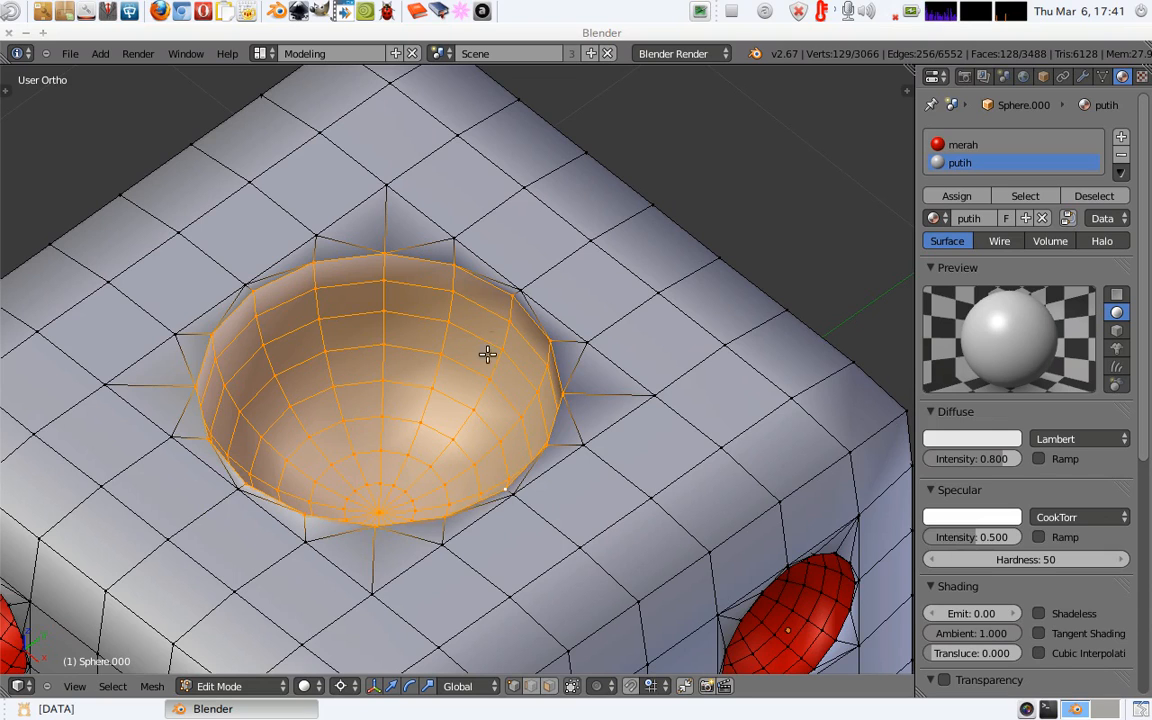
Assign the merah material to the large top pip and leave mesh editing.
{"action": "key", "text": "Tab"}
{"action": "key", "text": "Tab"}
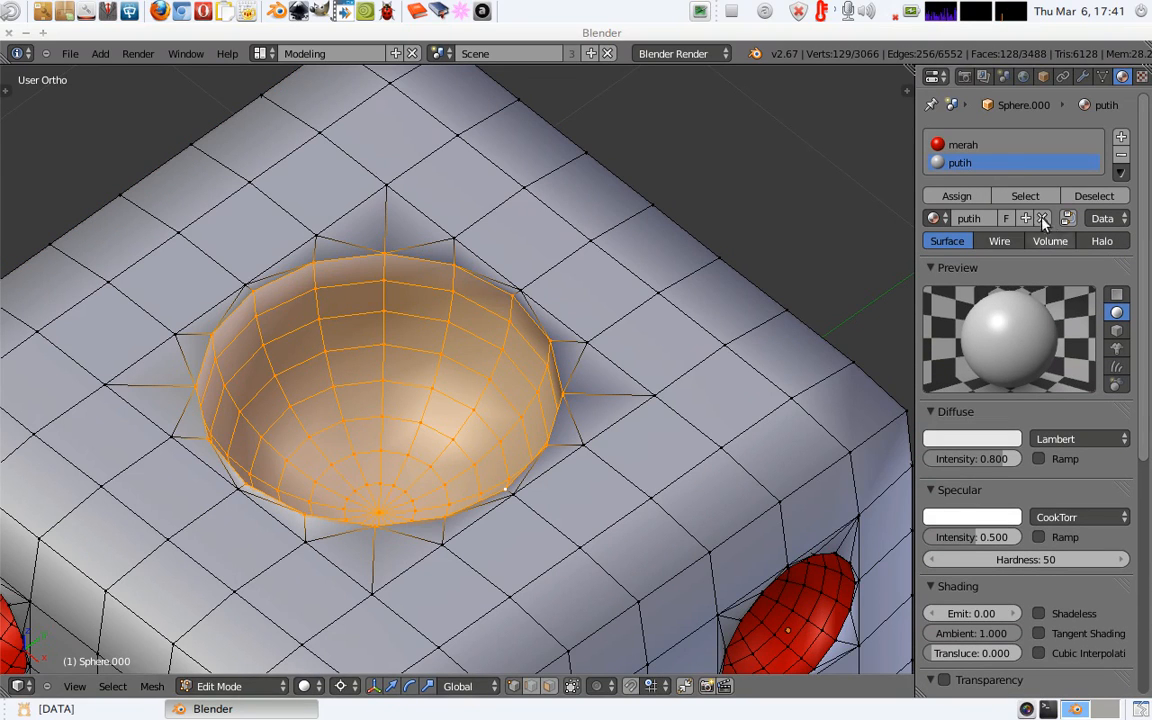
{"action": "left_click", "coordinate": [975, 145]}
{"action": "left_click", "coordinate": [978, 196]}
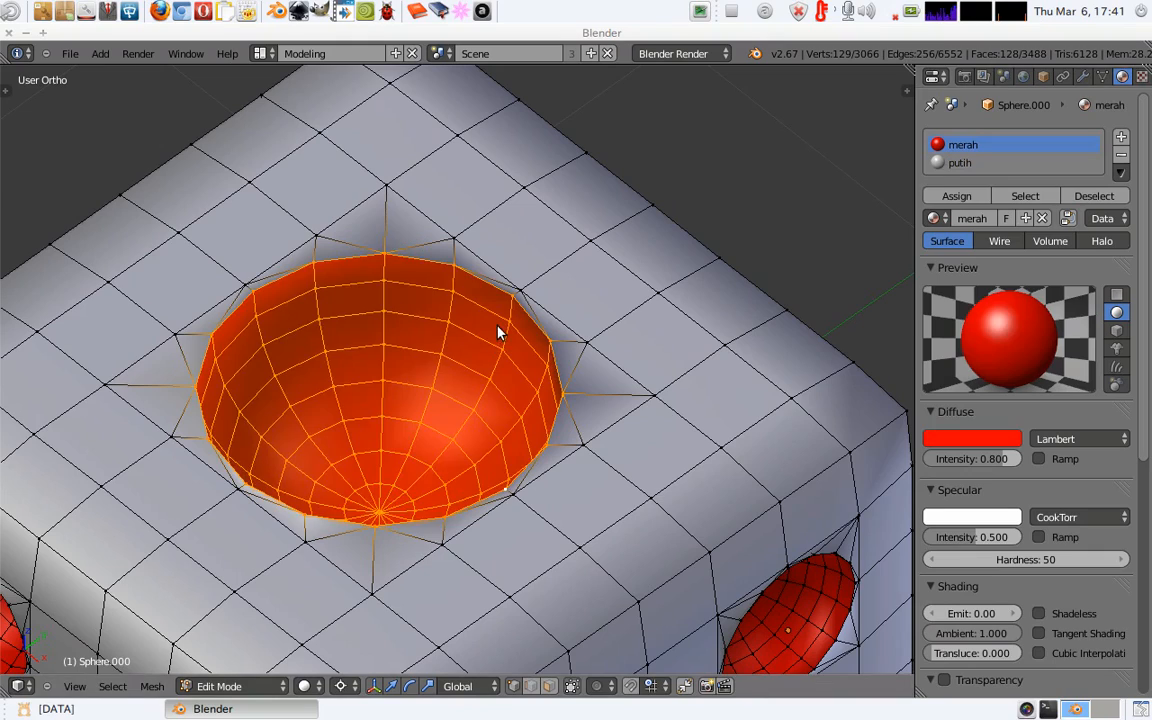
{"action": "key", "text": "Tab"}
Add a Subdivision Surface modifier to the die.
{"action": "scroll", "coordinate": [509, 314], "scroll_direction": "down", "scroll_amount": 5}
{"action": "middle_click_drag", "start_coordinate": [496, 463], "coordinate": [509, 347]}
{"action": "scroll", "coordinate": [521, 366], "scroll_direction": "up", "scroll_amount": 2}
{"action": "left_click", "coordinate": [1083, 77]}
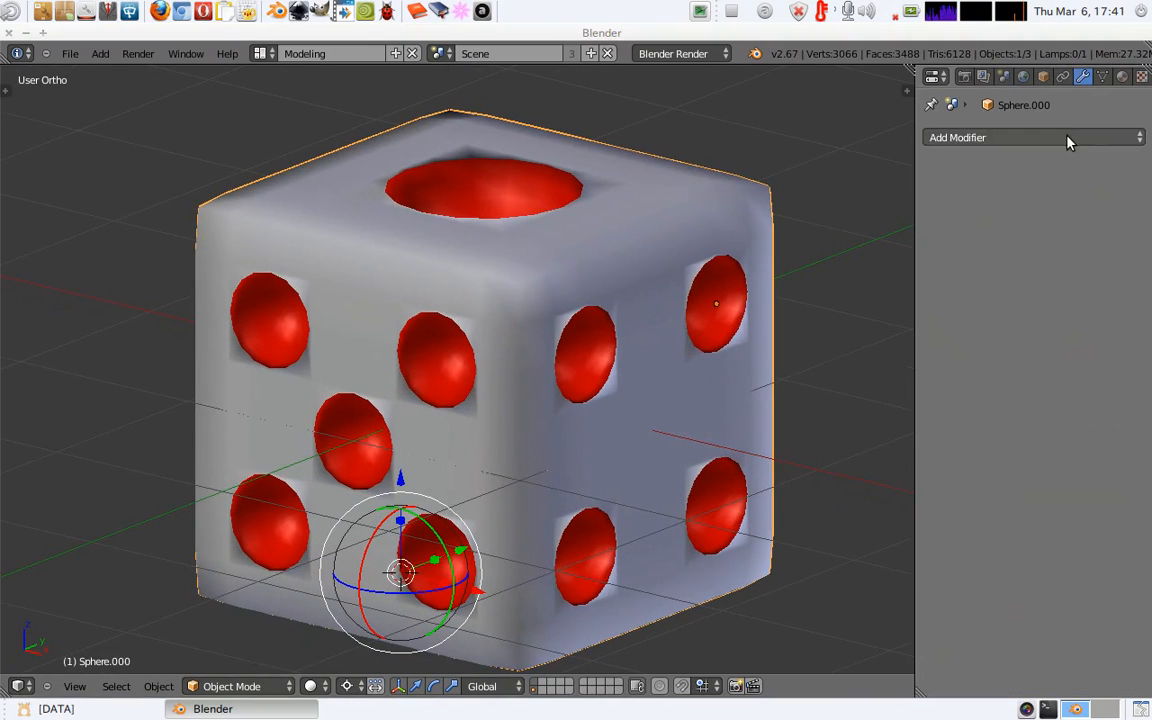
{"action": "left_click", "coordinate": [1068, 139]}
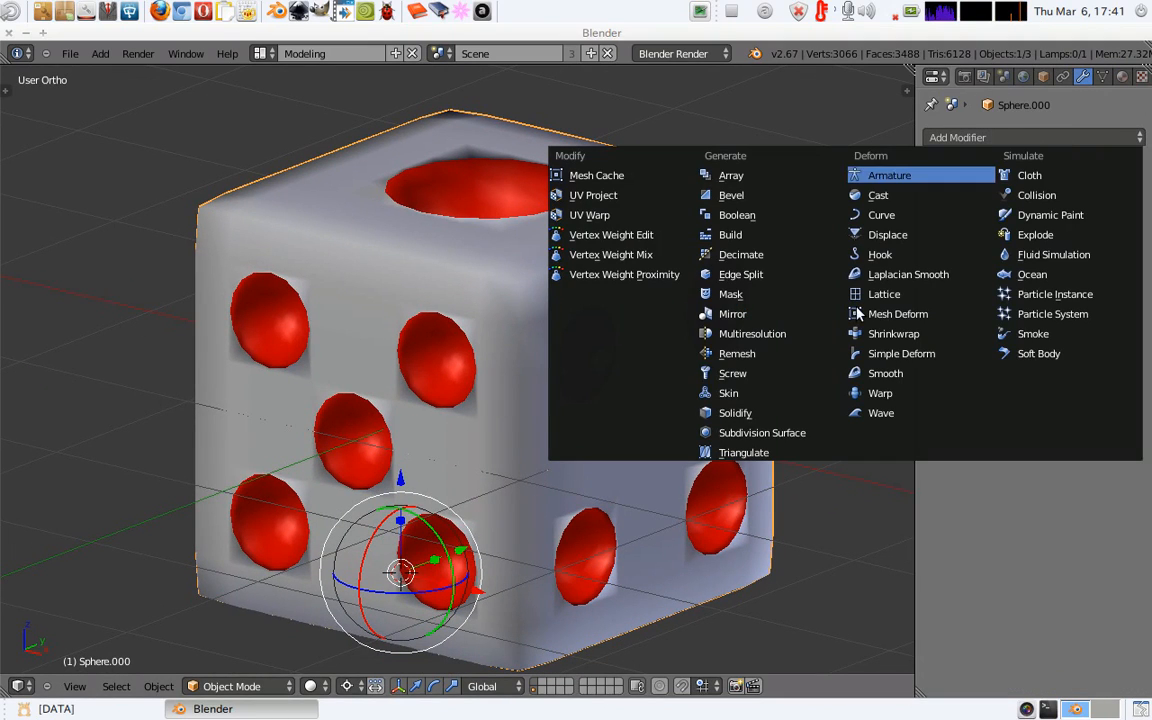
{"action": "left_click", "coordinate": [762, 433]}
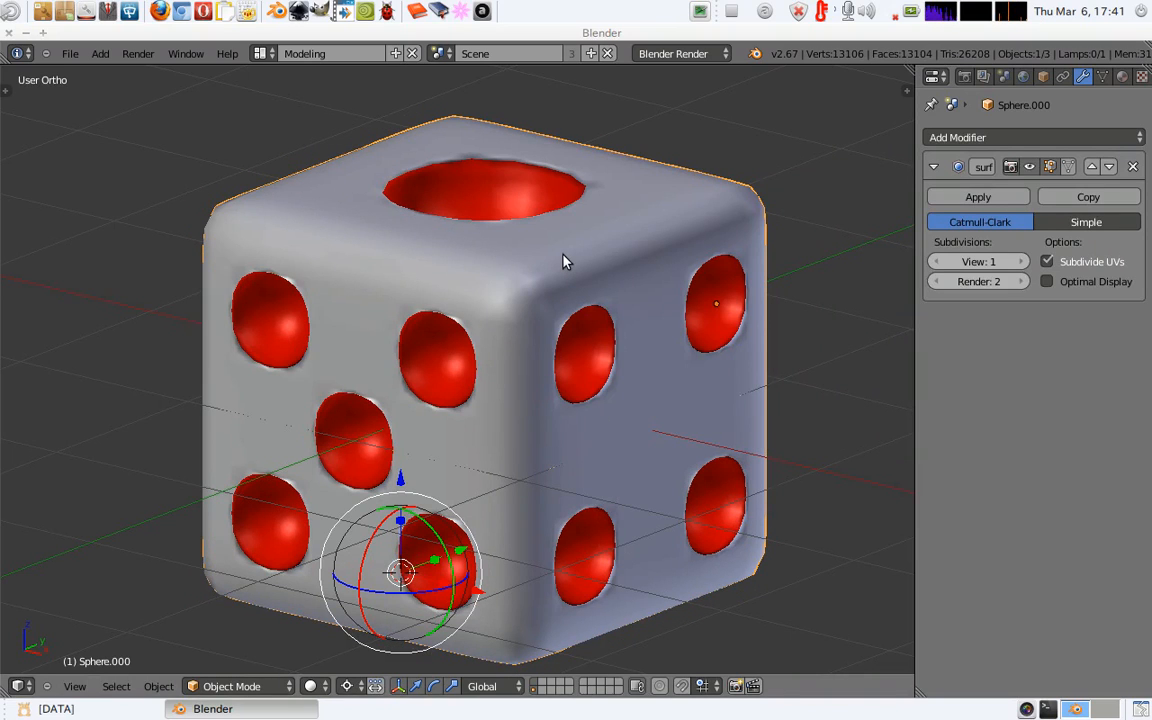
View the die through the camera in perspective and switch the display to wireframe.
{"action": "mouse_move", "coordinate": [551, 290]}
{"action": "middle_mouse_down"}
{"action": "mouse_move", "coordinate": [563, 275]}
{"action": "mouse_move", "coordinate": [543, 288]}
{"action": "middle_mouse_up"}
{"action": "key", "text": "KP_5"}
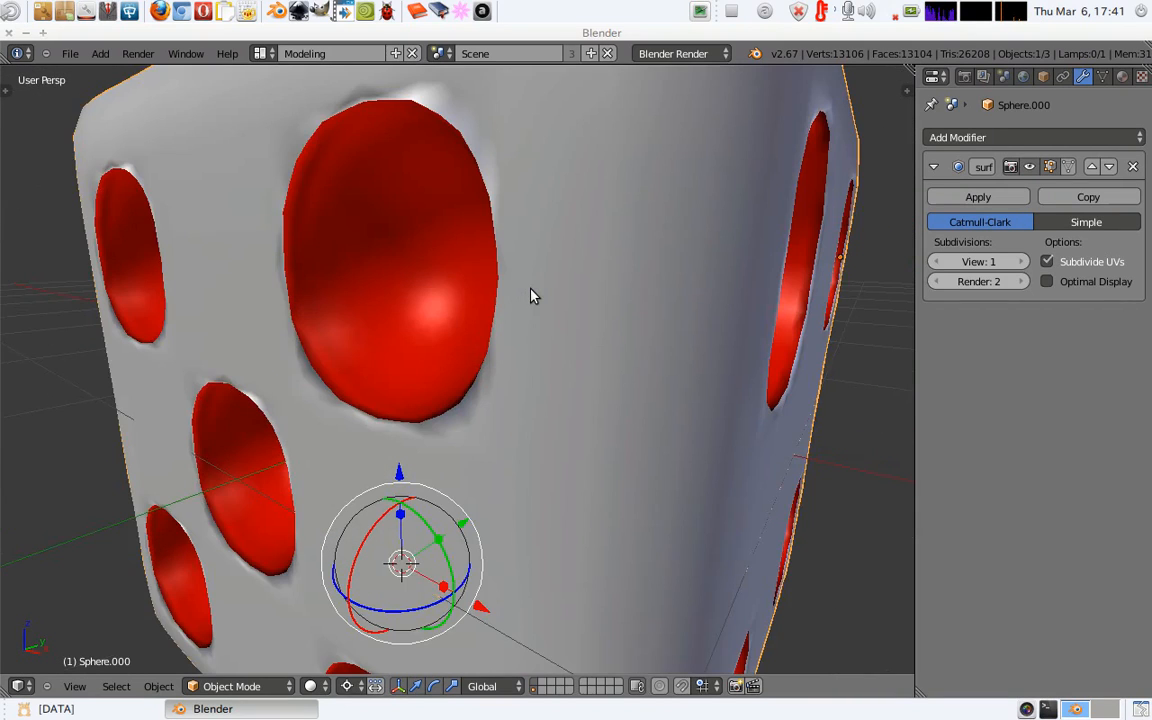
{"action": "key", "text": "KP_0"}
{"action": "key", "text": "z"}
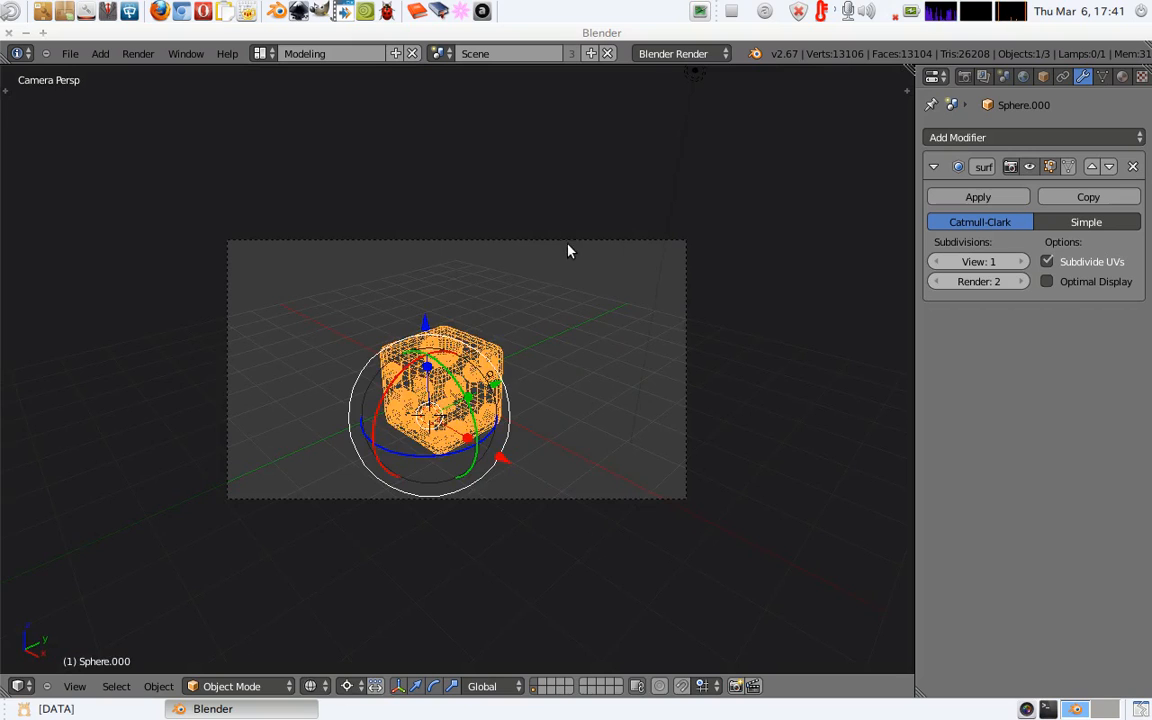
Duplicate the lamp twice, placing one copy beside the die and the other in front near X 5.08, Y -4.05, Z 0.72.
{"action": "key", "text": "KP_5"}
{"action": "mouse_move", "coordinate": [566, 233]}
{"action": "middle_mouse_down"}
{"action": "mouse_move", "coordinate": [555, 249]}
{"action": "mouse_move", "coordinate": [548, 242]}
{"action": "mouse_move", "coordinate": [563, 282]}
{"action": "mouse_move", "coordinate": [581, 237]}
{"action": "middle_mouse_up"}
{"action": "right_click", "coordinate": [593, 252]}
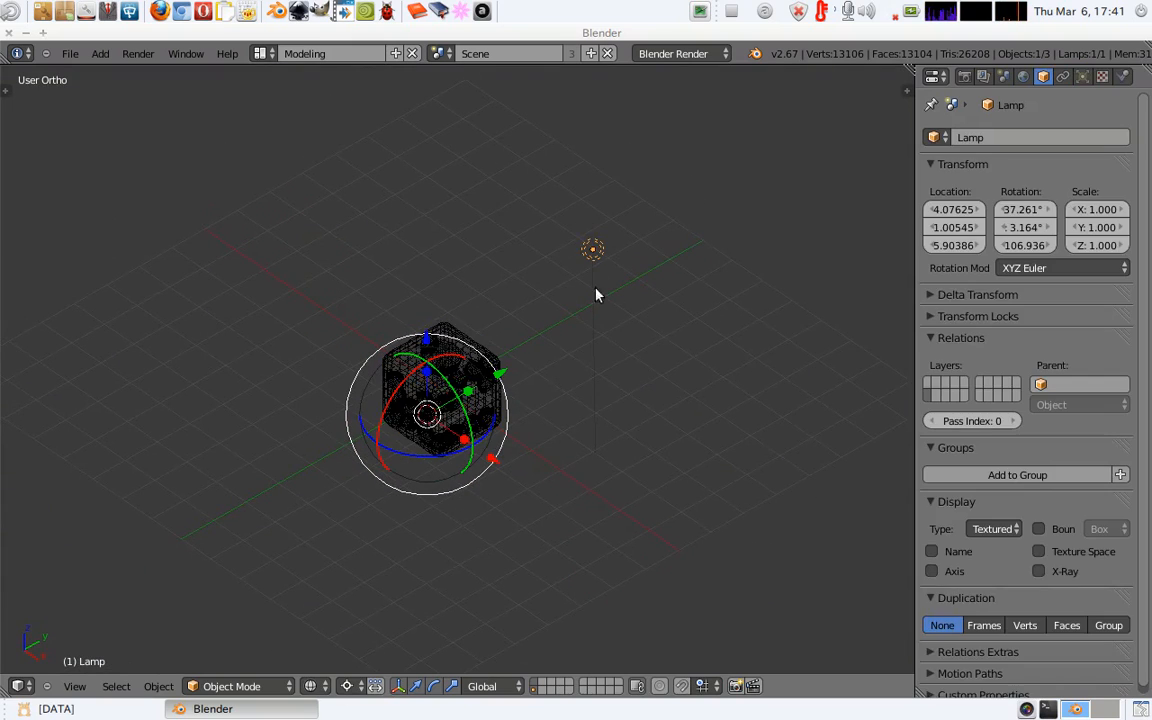
{"action": "key", "text": "shift+d"}
{"action": "left_click", "coordinate": [216, 409]}
{"action": "key", "text": "shift+d"}
{"action": "left_click", "coordinate": [486, 594]}
{"action": "middle_click_drag", "start_coordinate": [484, 365], "coordinate": [386, 260]}
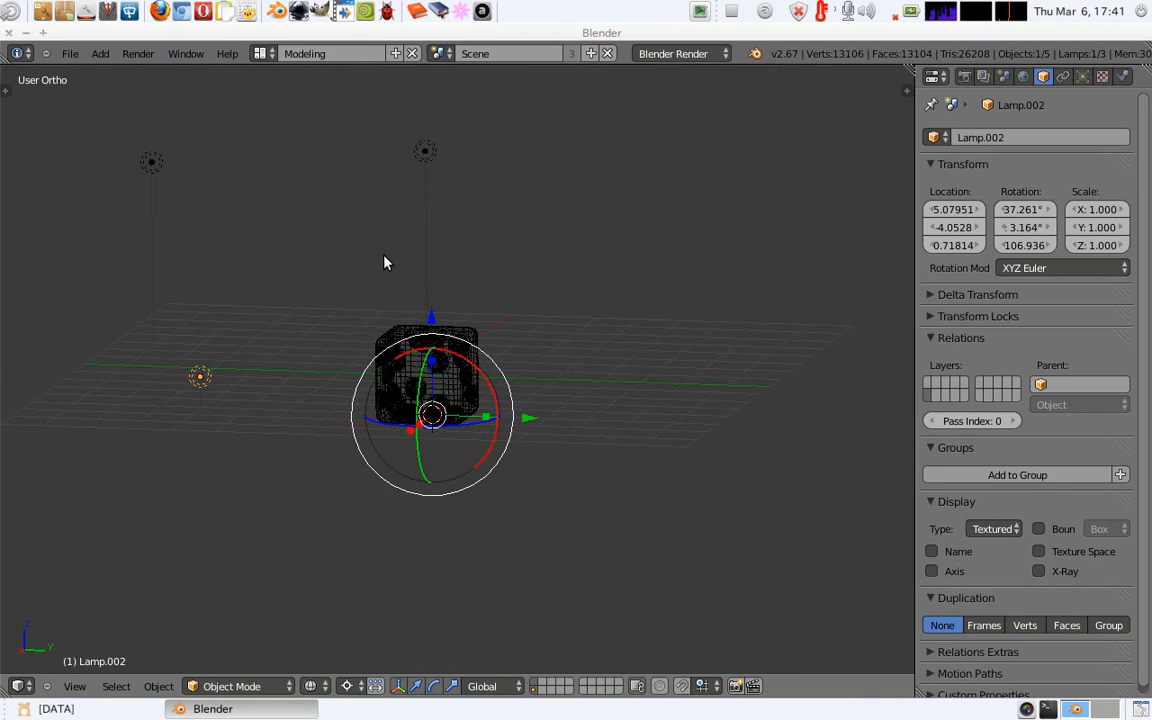
Move the original lamp down closer to the die, to about X 4.15, Y 1.99, Z 4.19.
{"action": "right_click", "coordinate": [425, 153]}
{"action": "key", "text": "g"}
{"action": "left_click", "coordinate": [471, 234]}
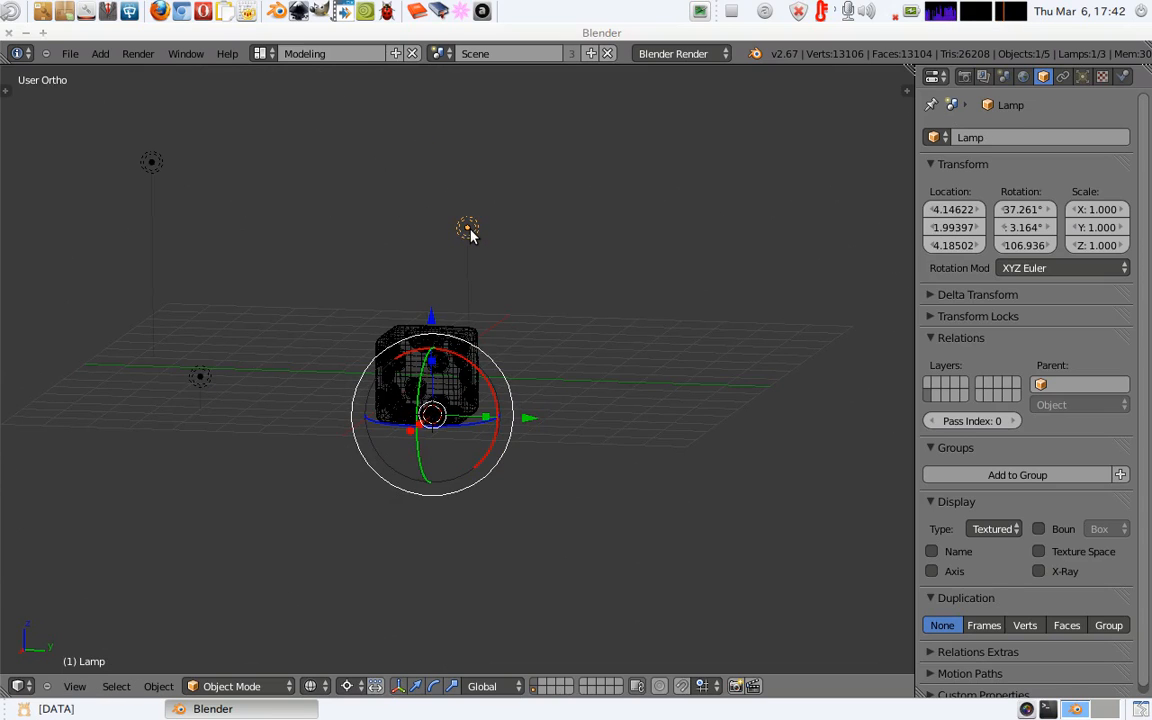
Render the die through the camera, examine its lighting and colours, and close the render.
{"action": "key", "text": "KP_5"}
{"action": "key", "text": "KP_0"}
{"action": "key", "text": "F12"}
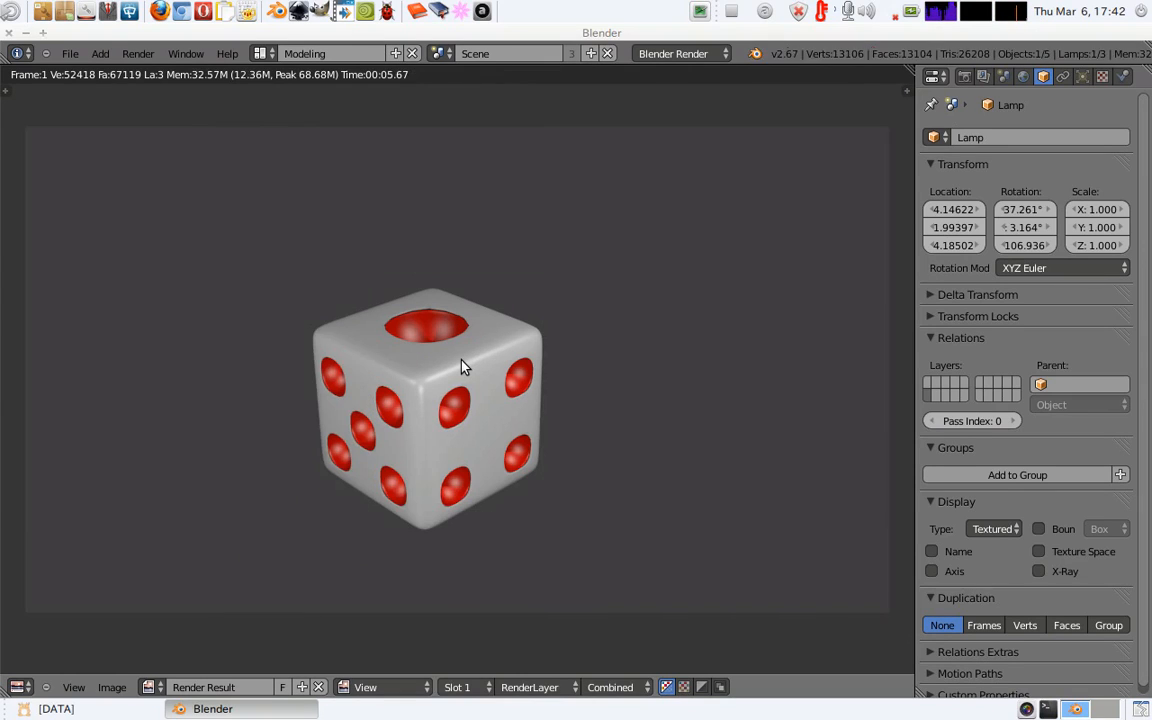
{"action": "key", "text": "Escape"}
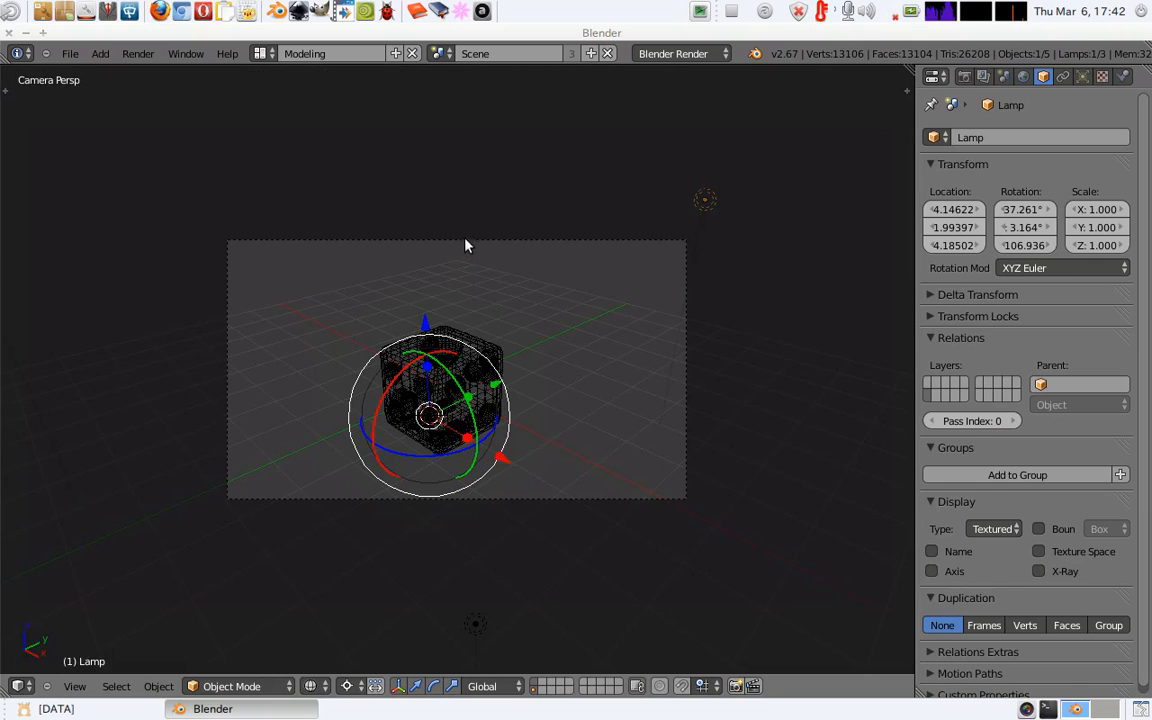
Fly the camera closer to the die so the whole die sits centred and larger in the frame.
{"action": "key", "text": "g"}
{"action": "key", "text": "Escape"}
{"action": "scroll", "coordinate": [450, 270], "scroll_direction": "up", "scroll_amount": 1}
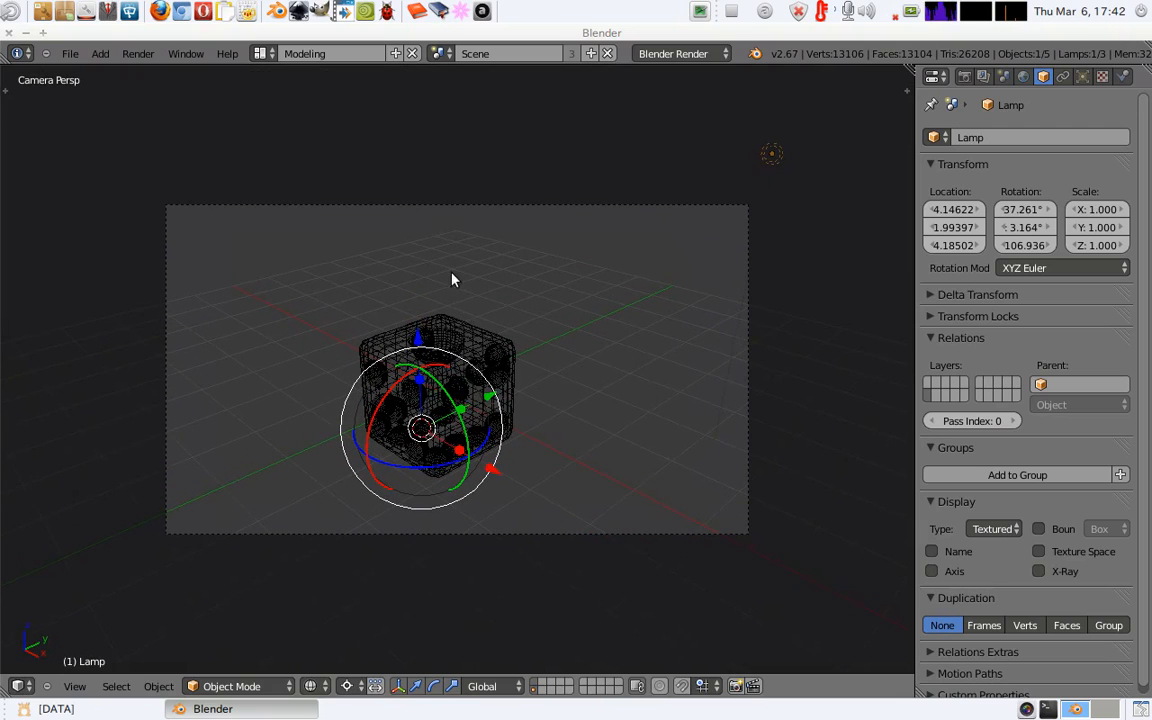
{"action": "key", "text": "shift+f"}
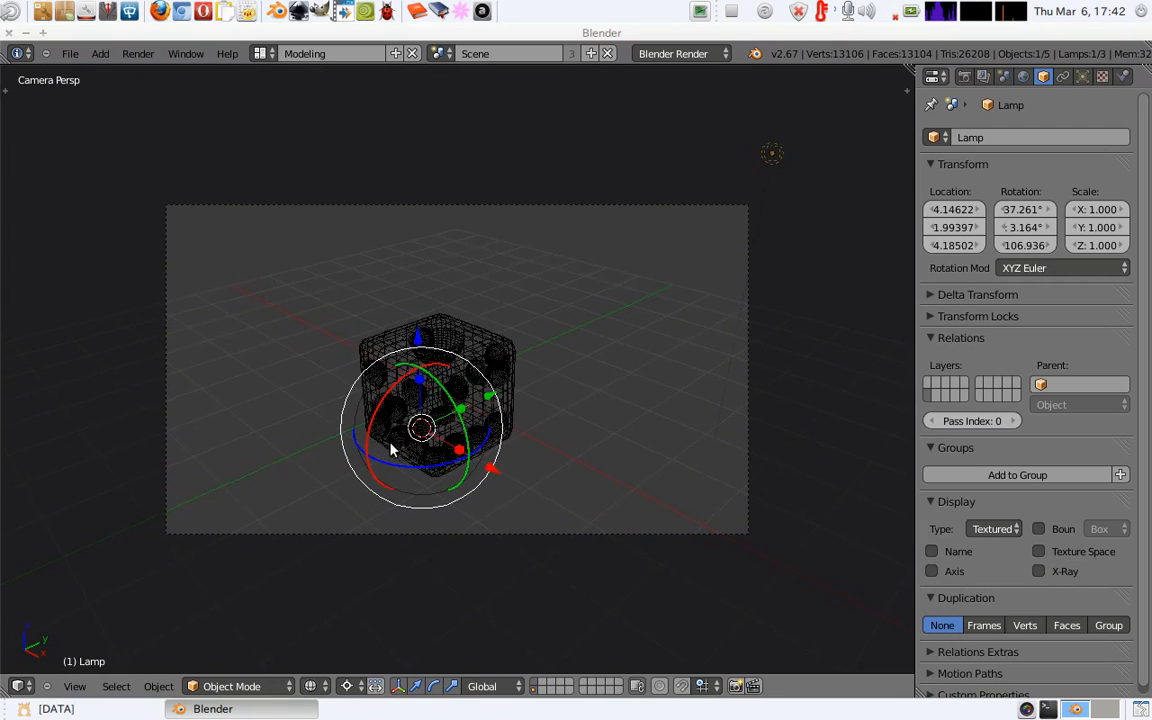
{"action": "left_click", "coordinate": [327, 464]}
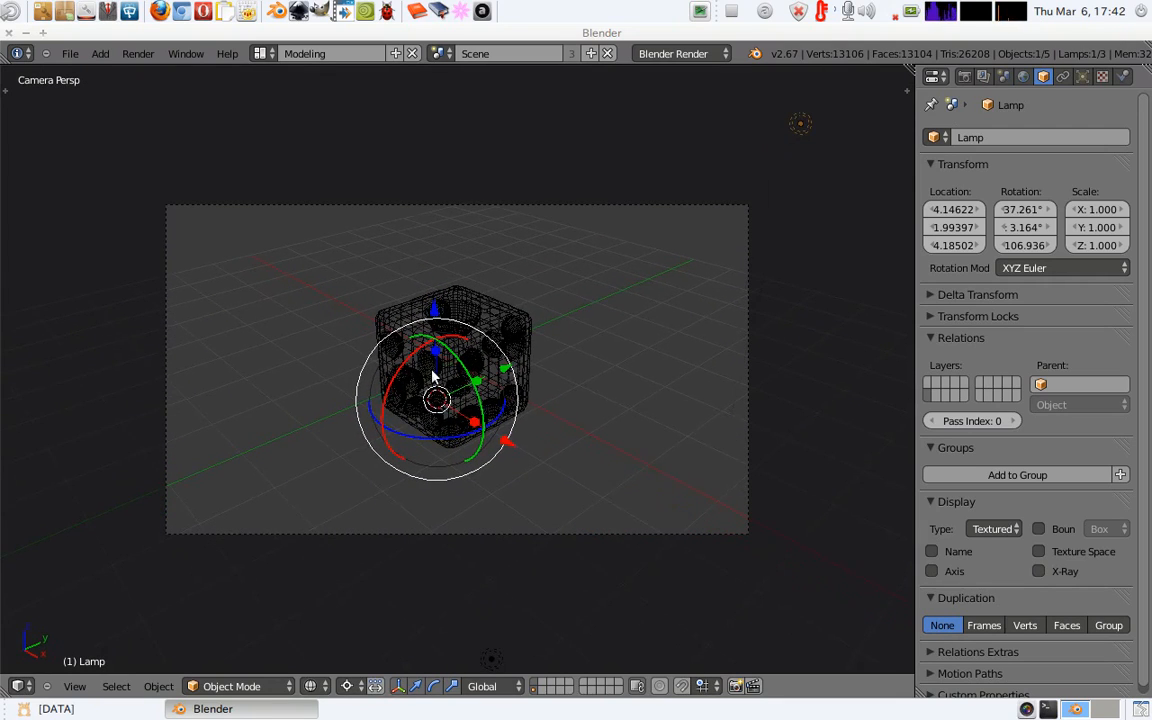
{"action": "scroll", "coordinate": [457, 375], "scroll_direction": "up", "scroll_amount": 3}
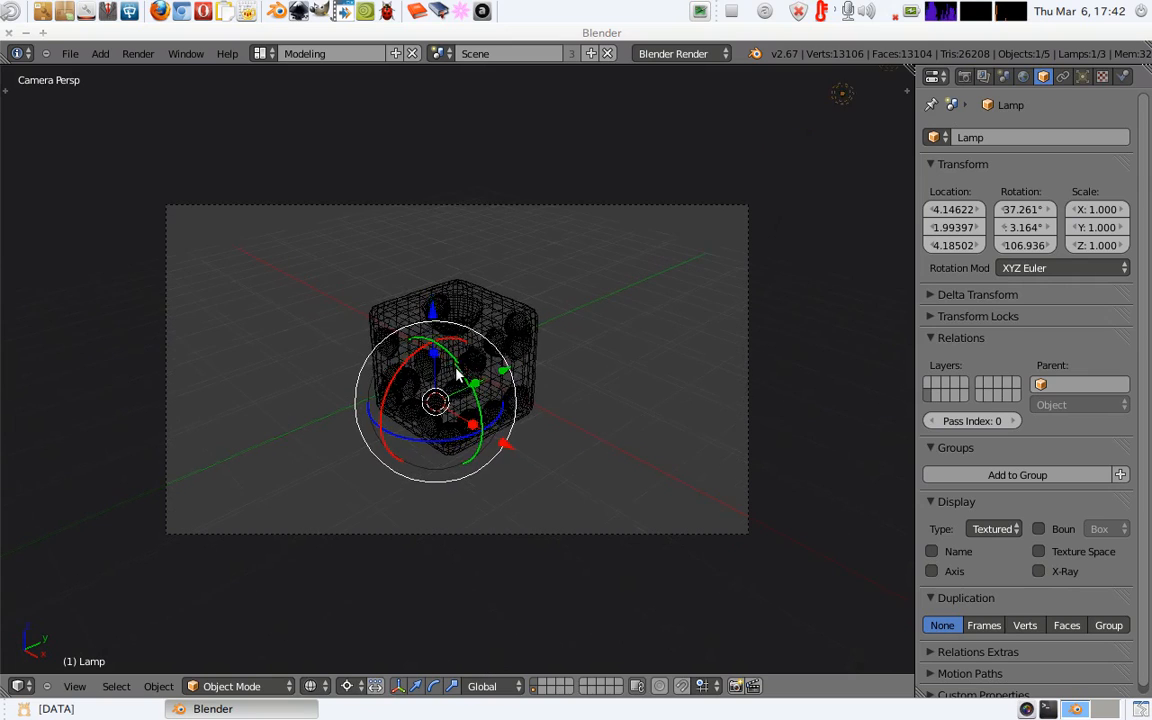
Render the die from the closer camera, examine the edges of its pips, and close the render.
{"action": "key", "text": "F12"}
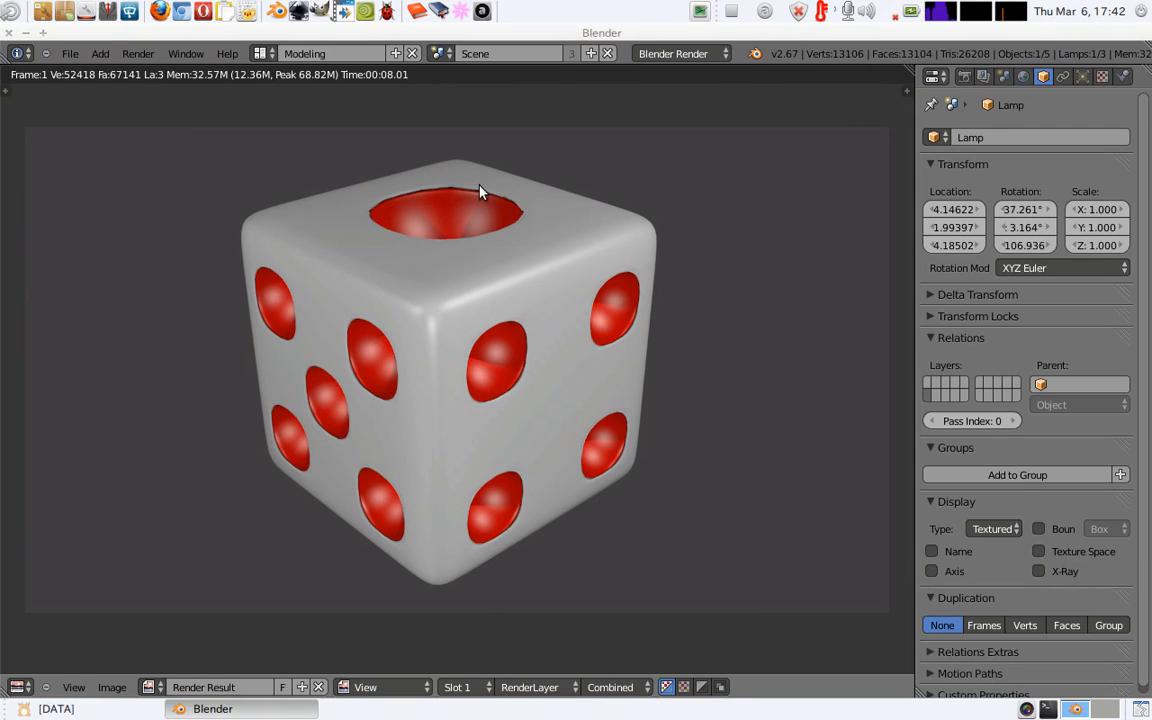
{"action": "left_click", "coordinate": [731, 11]}
{"action": "left_click", "coordinate": [758, 46]}
{"action": "key", "text": "Escape"}
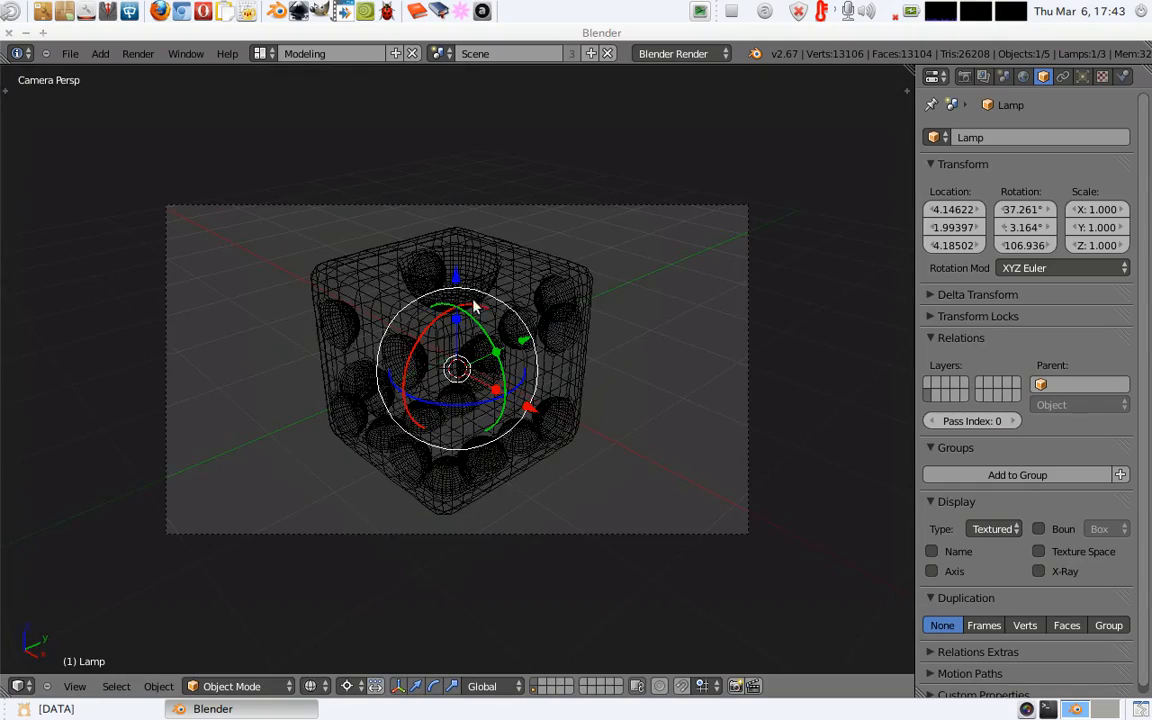
Leave the camera view for a close solid-shaded view of the die and select the die.
{"action": "key", "text": "KP_0"}
{"action": "scroll", "coordinate": [480, 285], "scroll_direction": "up", "scroll_amount": 5}
{"action": "key", "text": "z"}
{"action": "mouse_move", "coordinate": [431, 313]}
{"action": "middle_mouse_down", "text": "shift"}
{"action": "mouse_move", "coordinate": [465, 297]}
{"action": "mouse_move", "coordinate": [431, 263]}
{"action": "middle_mouse_up", "text": "shift"}
{"action": "key", "text": "z"}
{"action": "right_click", "coordinate": [430, 263]}
{"action": "key", "text": "z"}
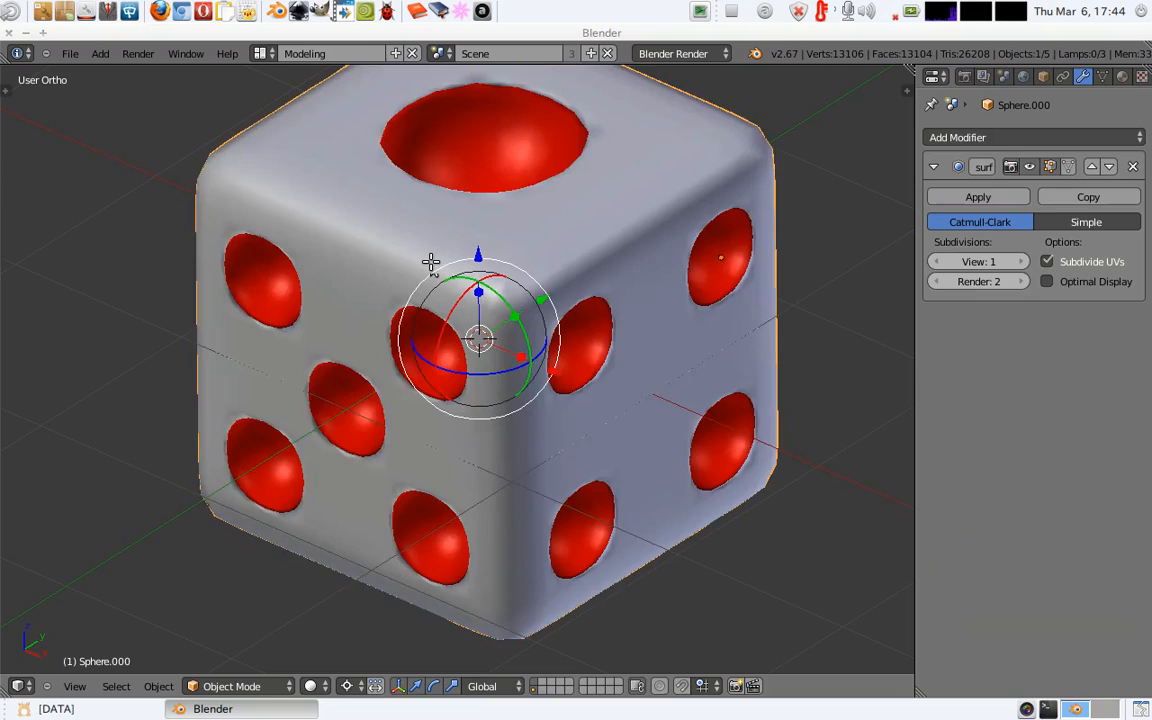
In Edit Mode with face selection, select all of the die's faces that use the merah material.
{"action": "key", "text": "Tab"}
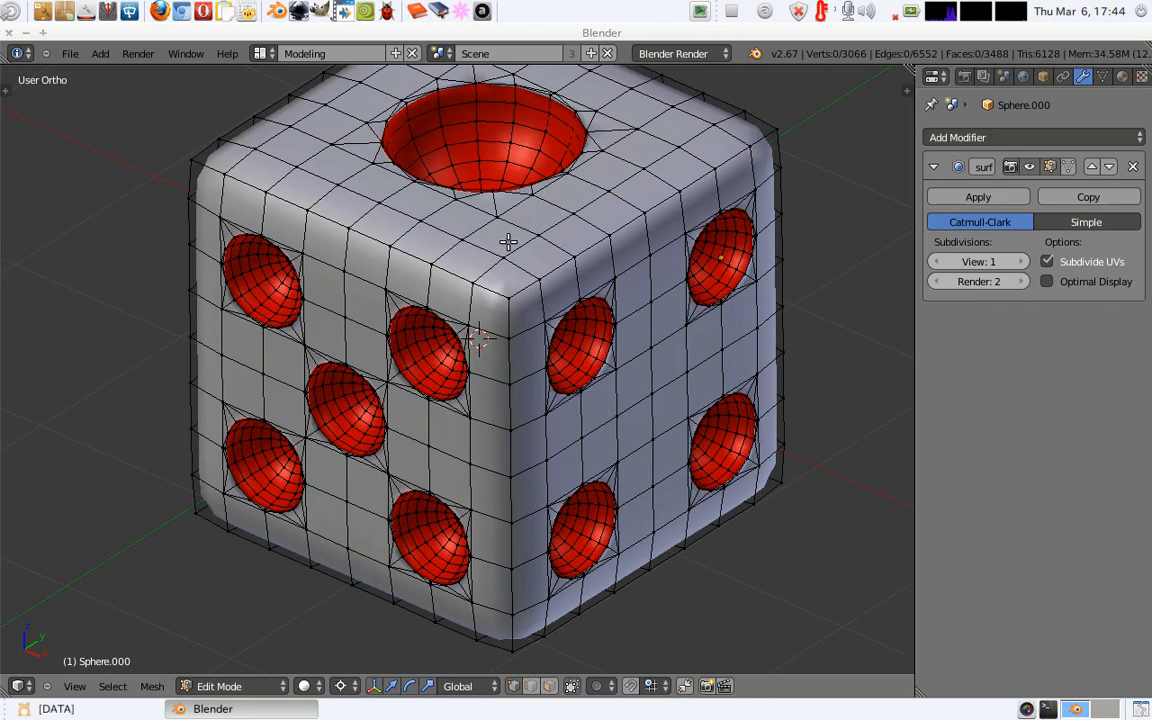
{"action": "key", "text": "ctrl+Tab"}
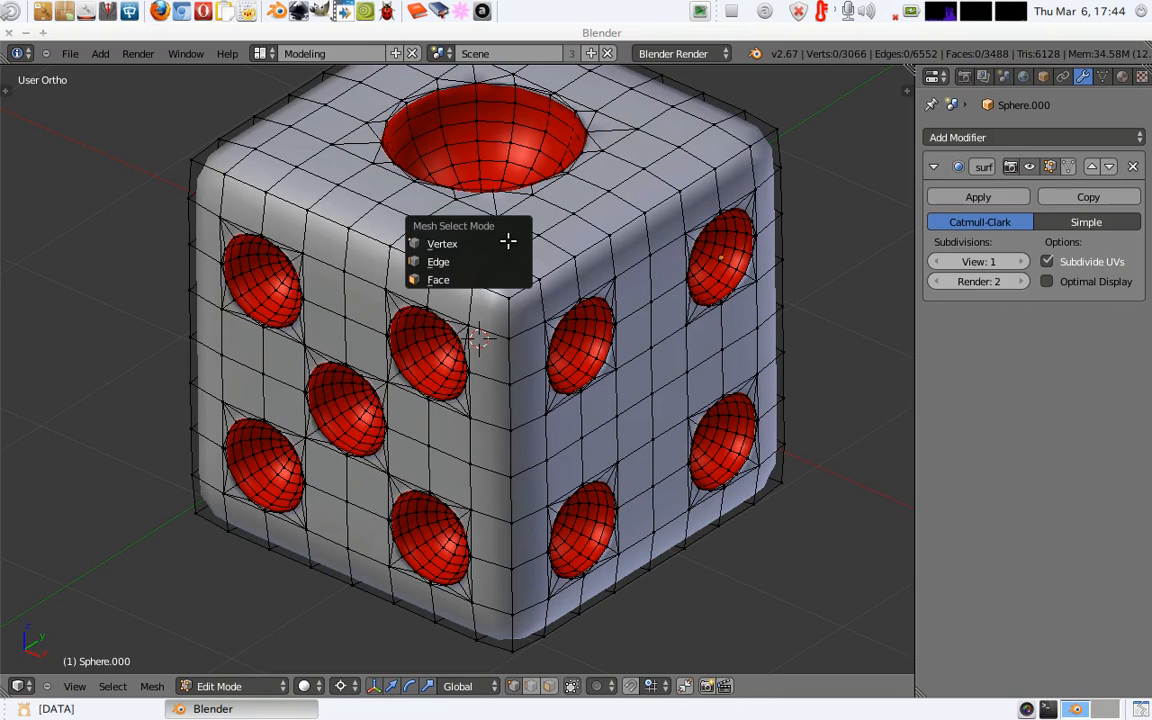
{"action": "left_click", "coordinate": [470, 280]}
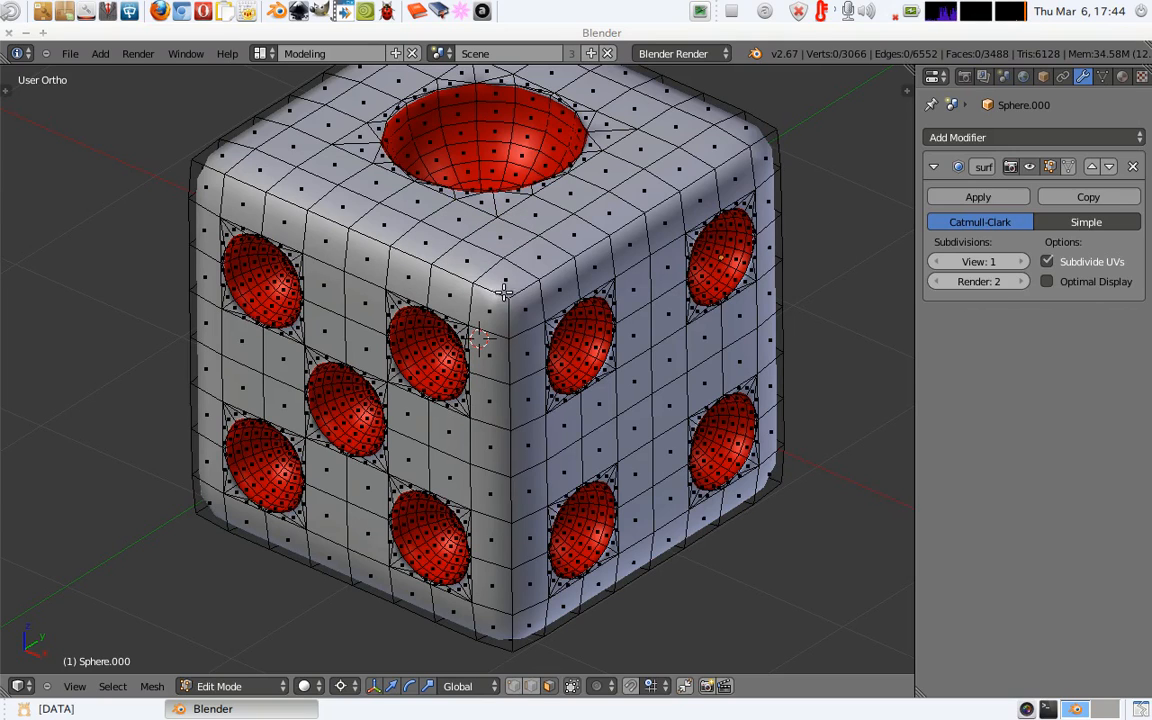
{"action": "left_click", "coordinate": [1122, 76]}
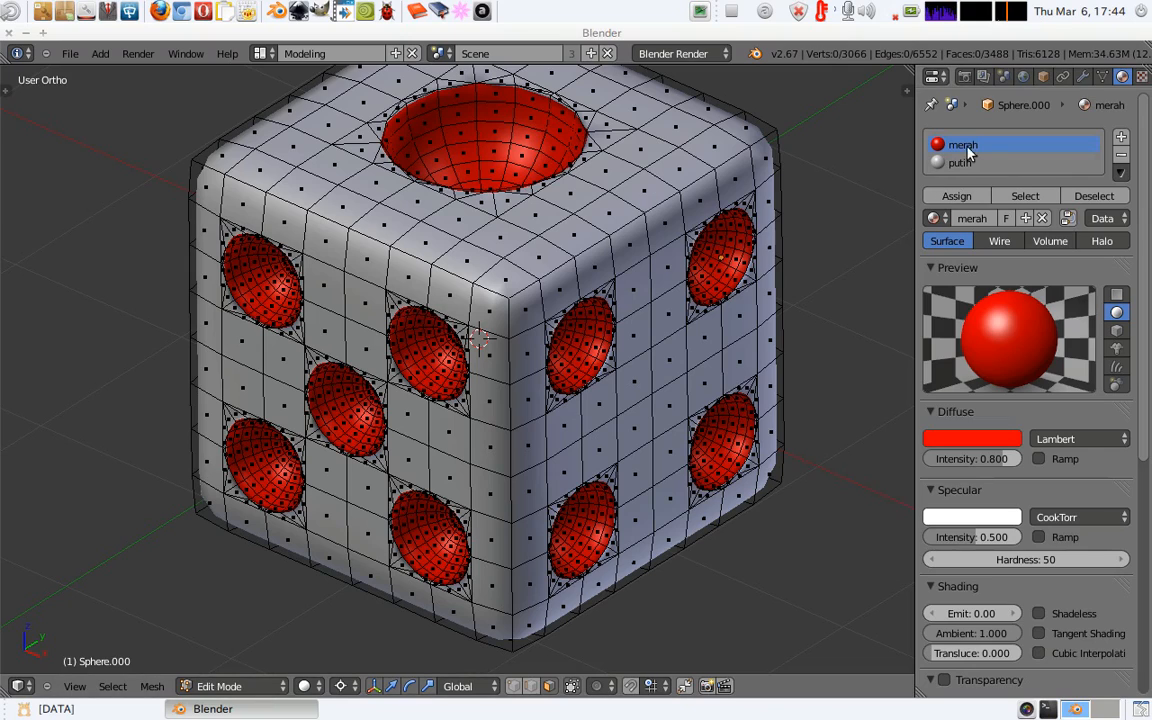
{"action": "left_click", "coordinate": [1027, 196]}
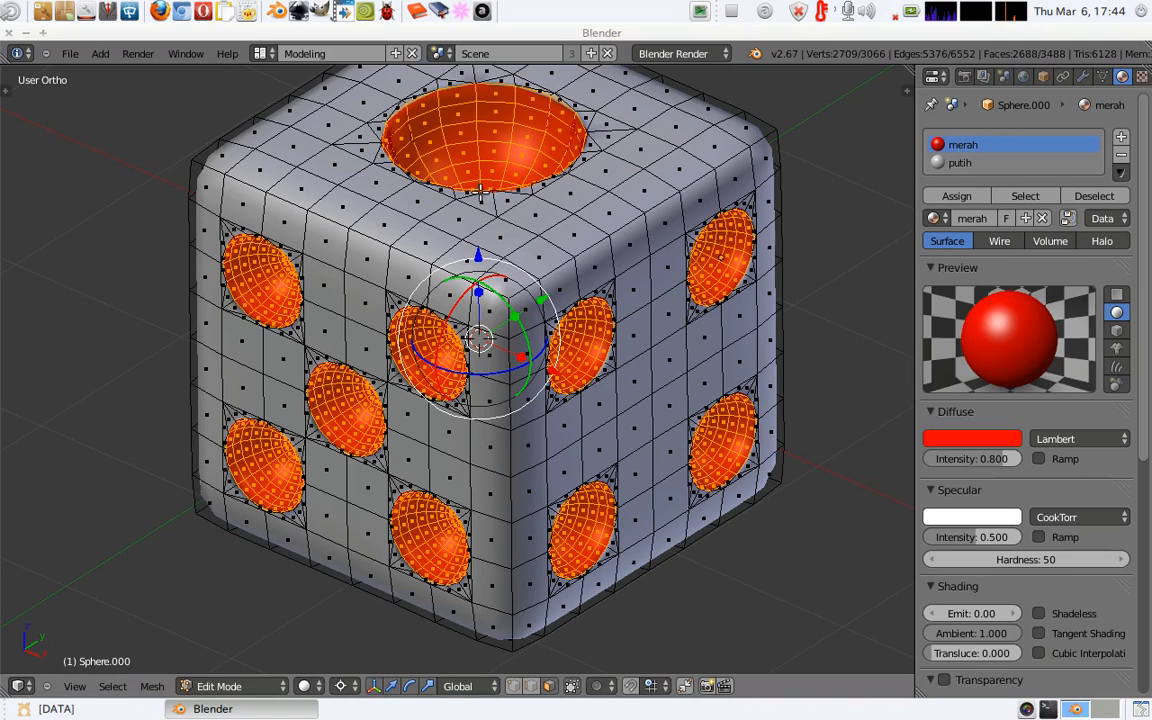
Set the pivot point to Individual Origins and extrude the selected pip faces by about 0.006.
{"action": "left_click", "coordinate": [343, 686]}
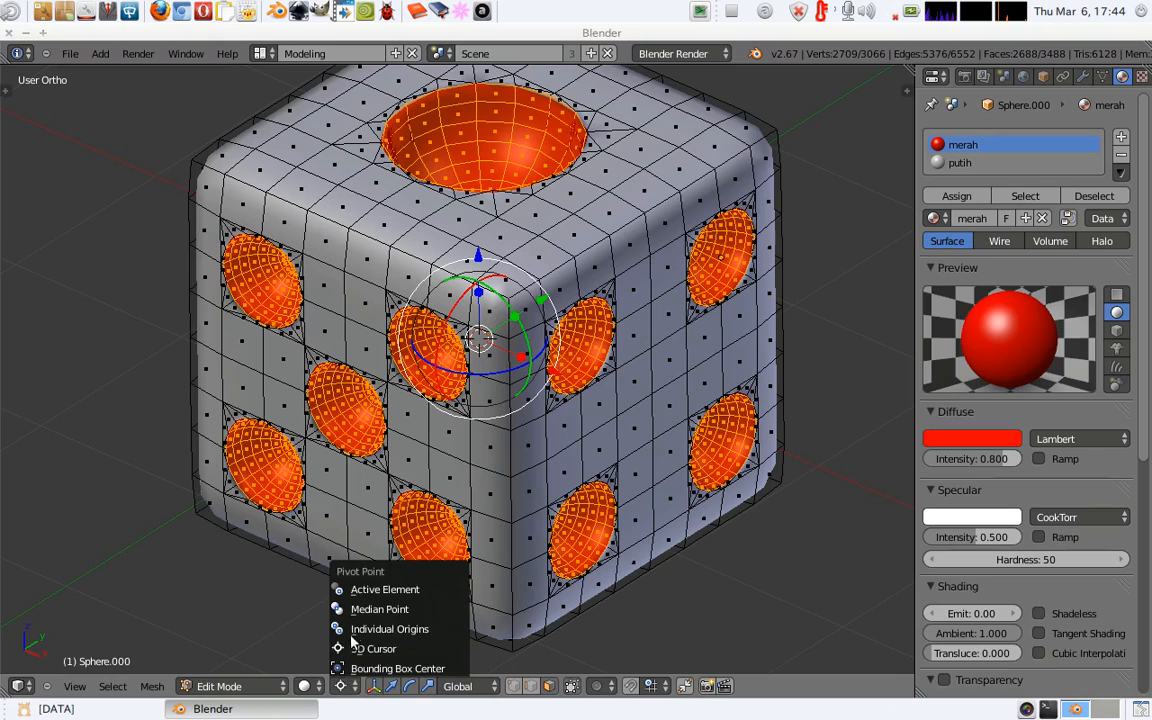
{"action": "left_click", "coordinate": [350, 648]}
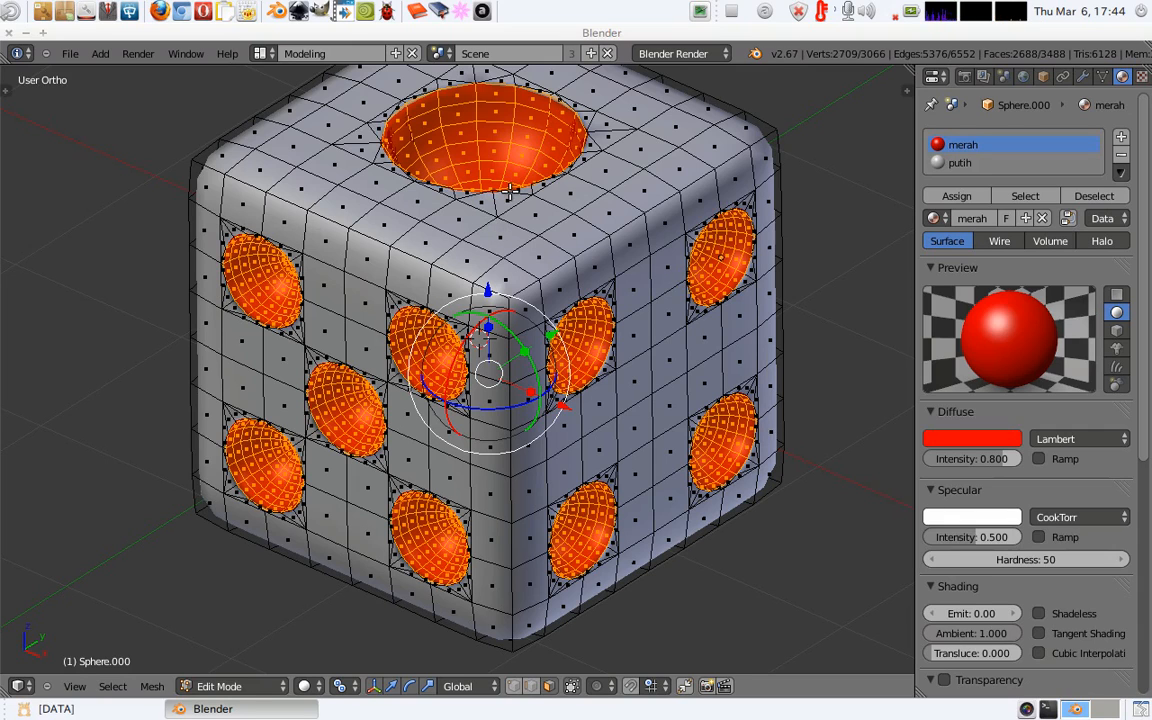
{"action": "middle_click_drag", "start_coordinate": [502, 173], "coordinate": [537, 187], "text": "ctrl"}
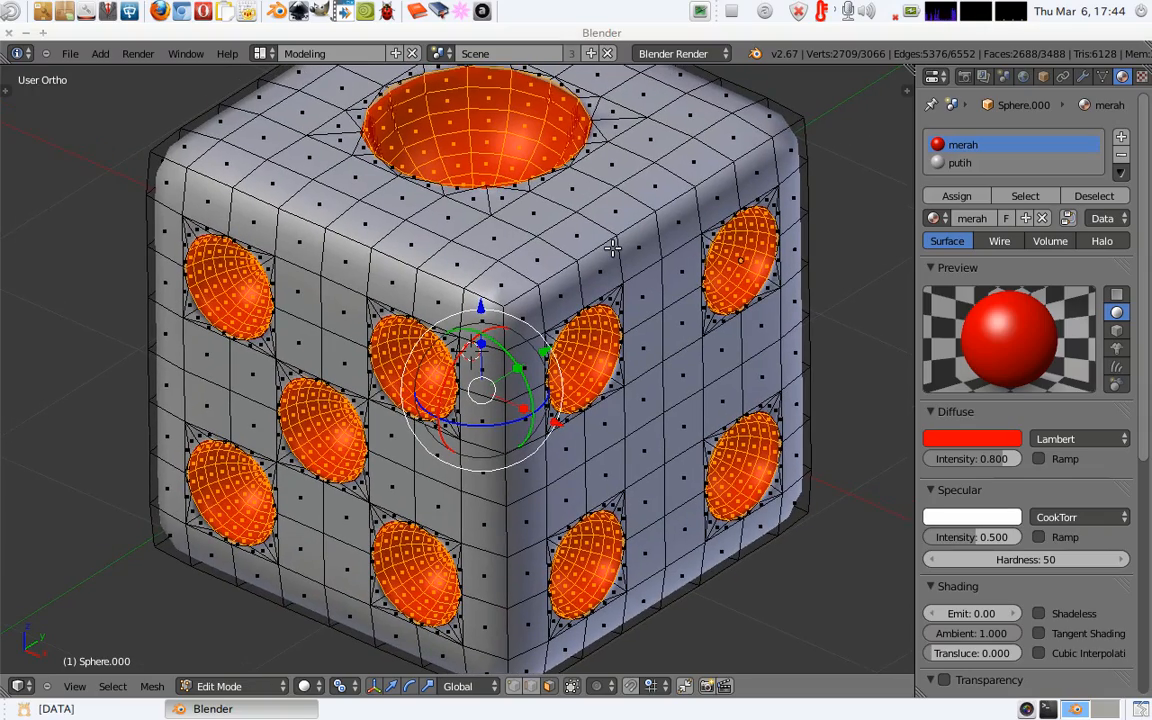
{"action": "key", "text": "e"}
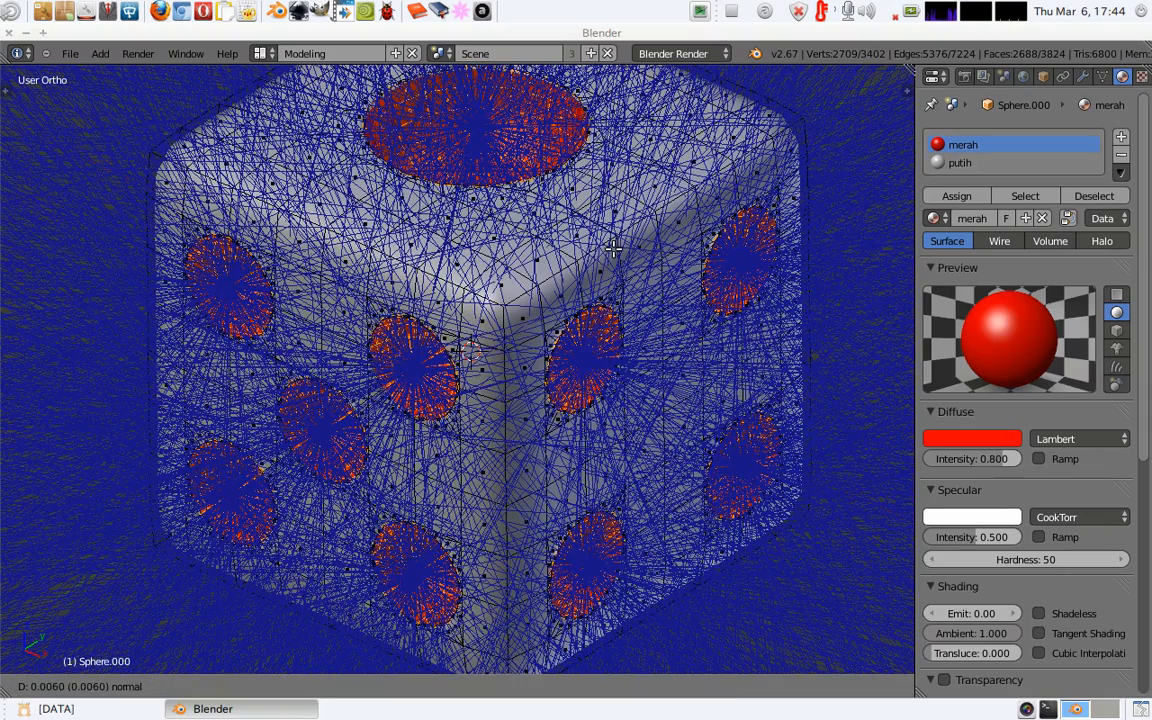
{"action": "left_click", "coordinate": [613, 248]}
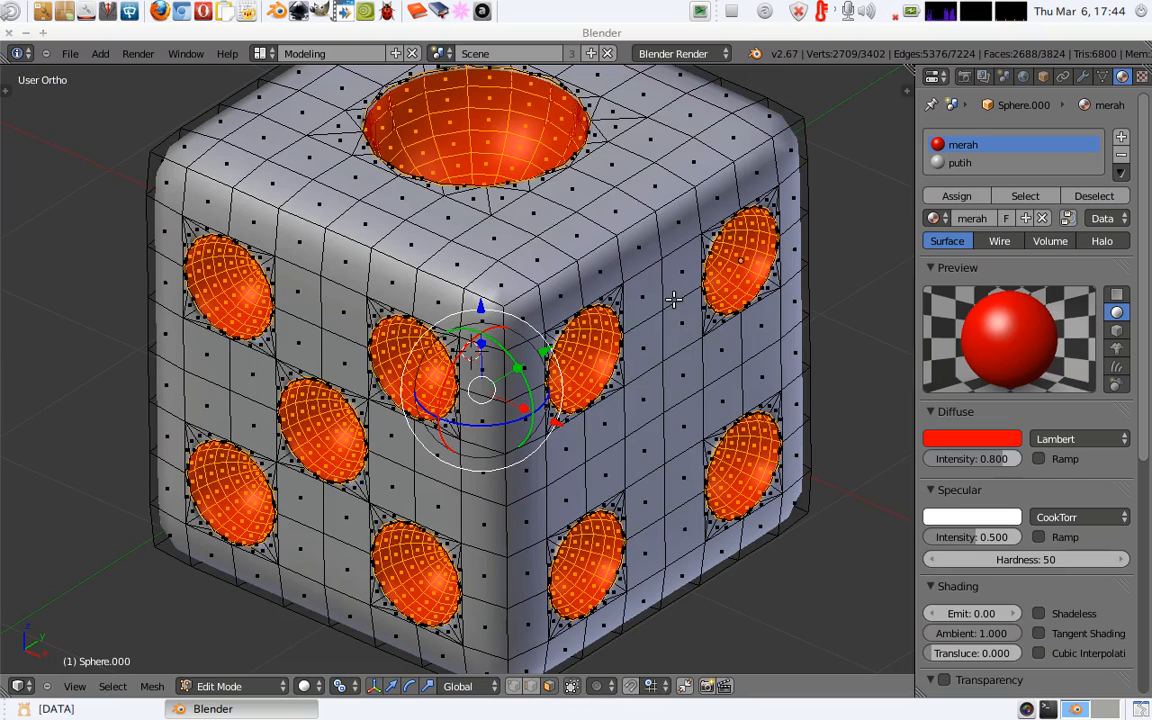
{"action": "right_click", "coordinate": [731, 11]}
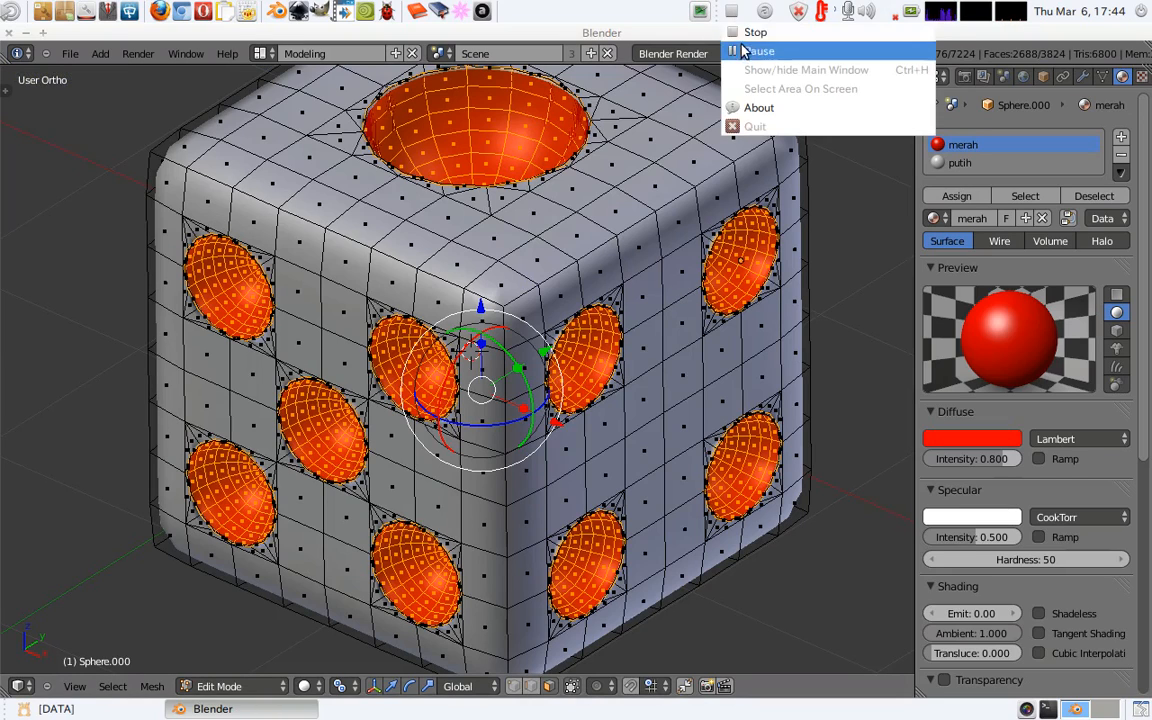
{"action": "left_click", "coordinate": [742, 50]}
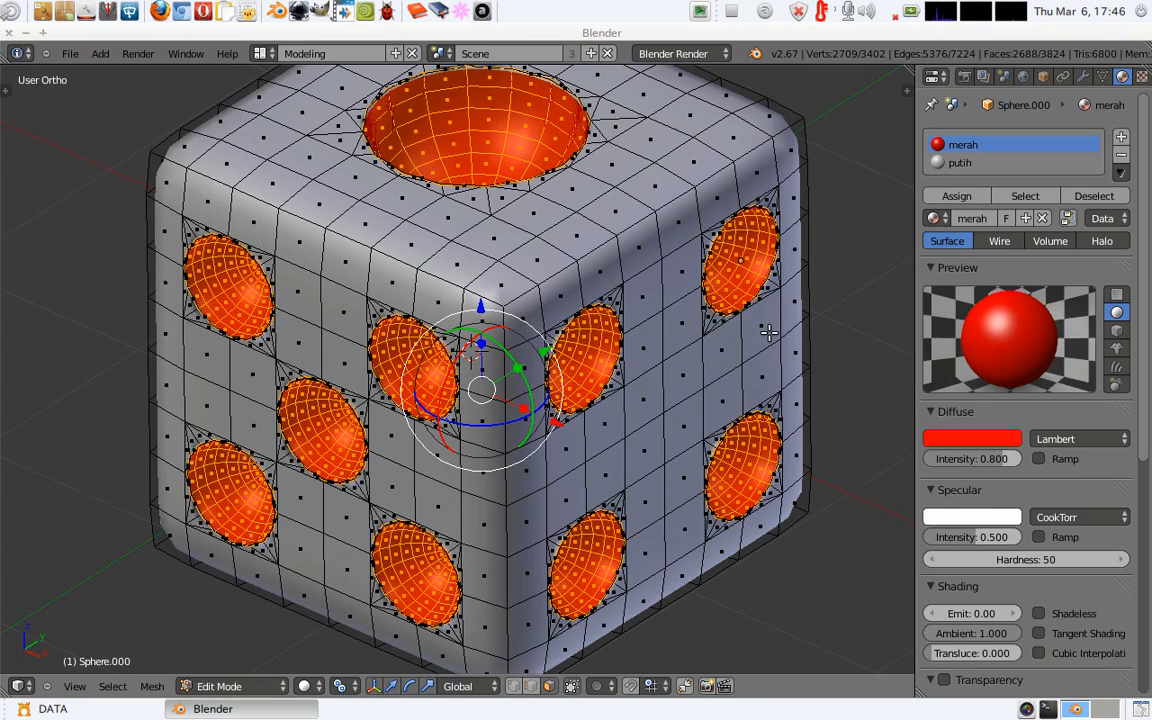
Shrink the extruded pip faces slightly with Shrink/Fatten, deselect them and return to Object Mode to inspect the rims.
{"action": "key", "text": "alt+s"}
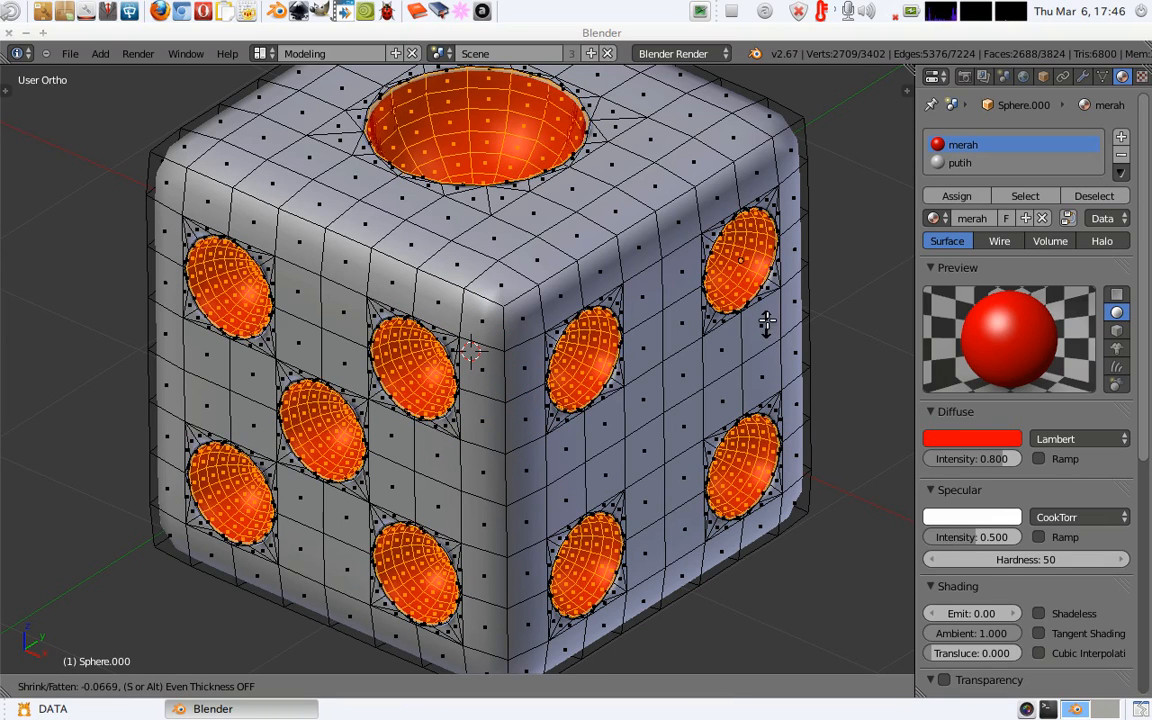
{"action": "left_click", "coordinate": [766, 320]}
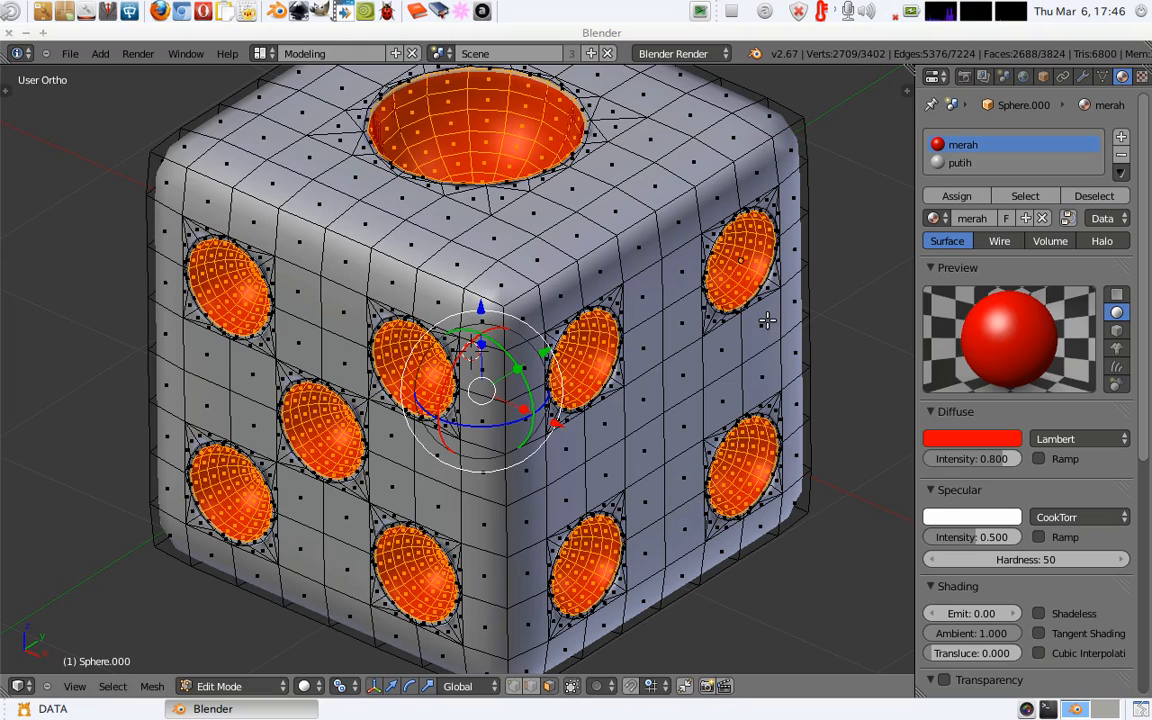
{"action": "key", "text": "a"}
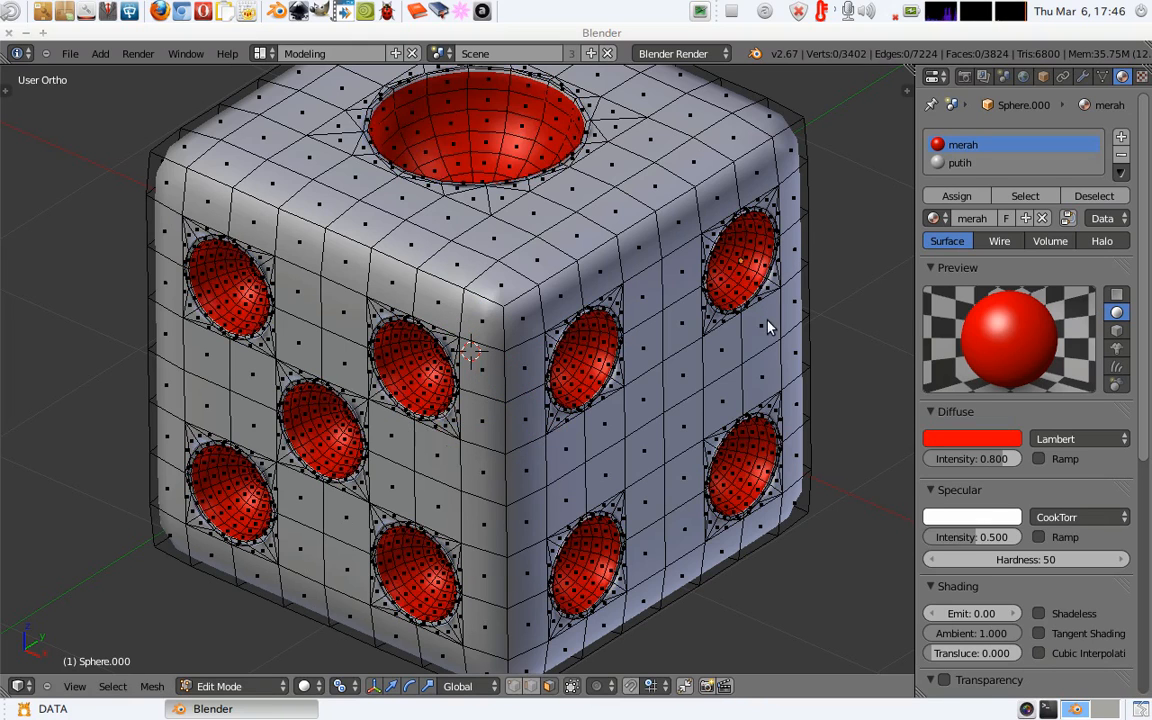
{"action": "key", "text": "Tab"}
{"action": "middle_click_drag", "start_coordinate": [542, 374], "coordinate": [543, 351]}
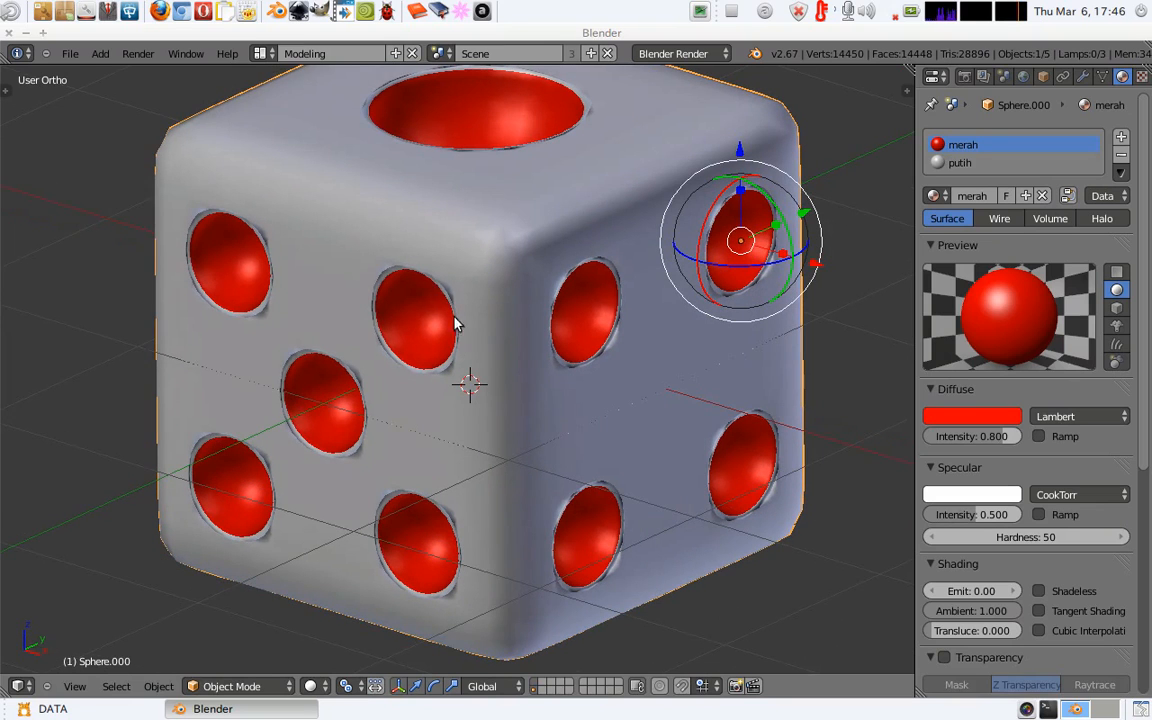
Select the die's whole mesh in Edit Mode, recalculate its normals to clean up the rim shading, and return to Object Mode.
{"action": "key", "text": "Tab"}
{"action": "key", "text": "a"}
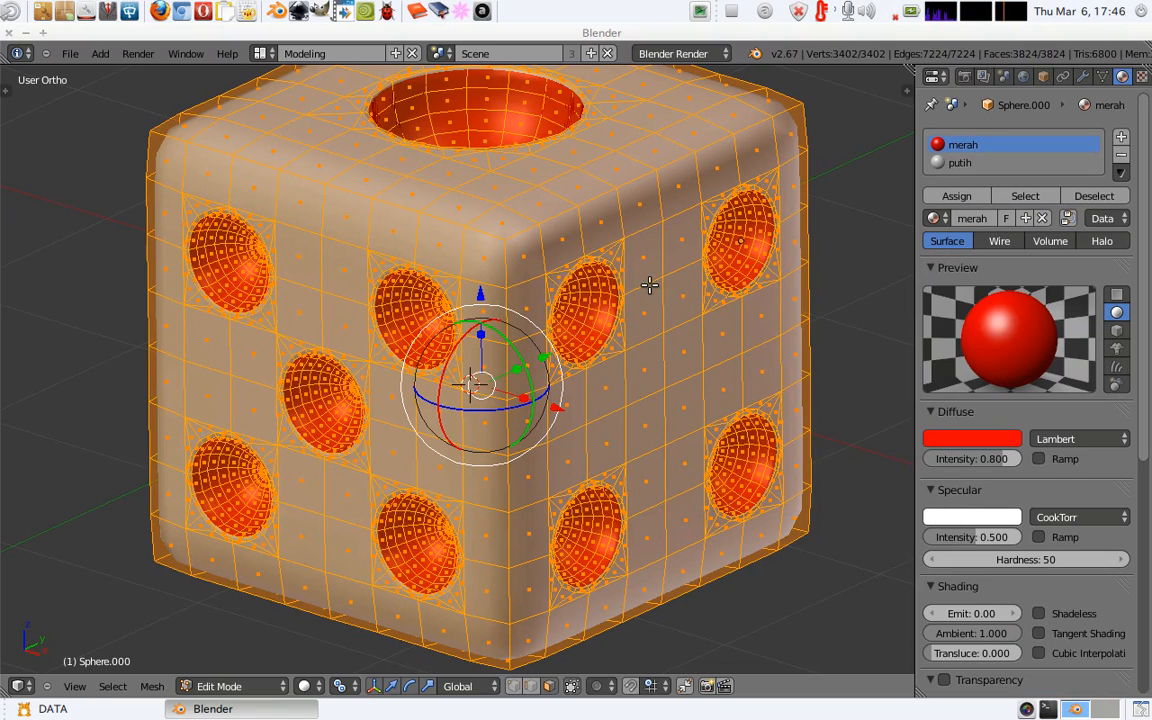
{"action": "key", "text": "Tab"}
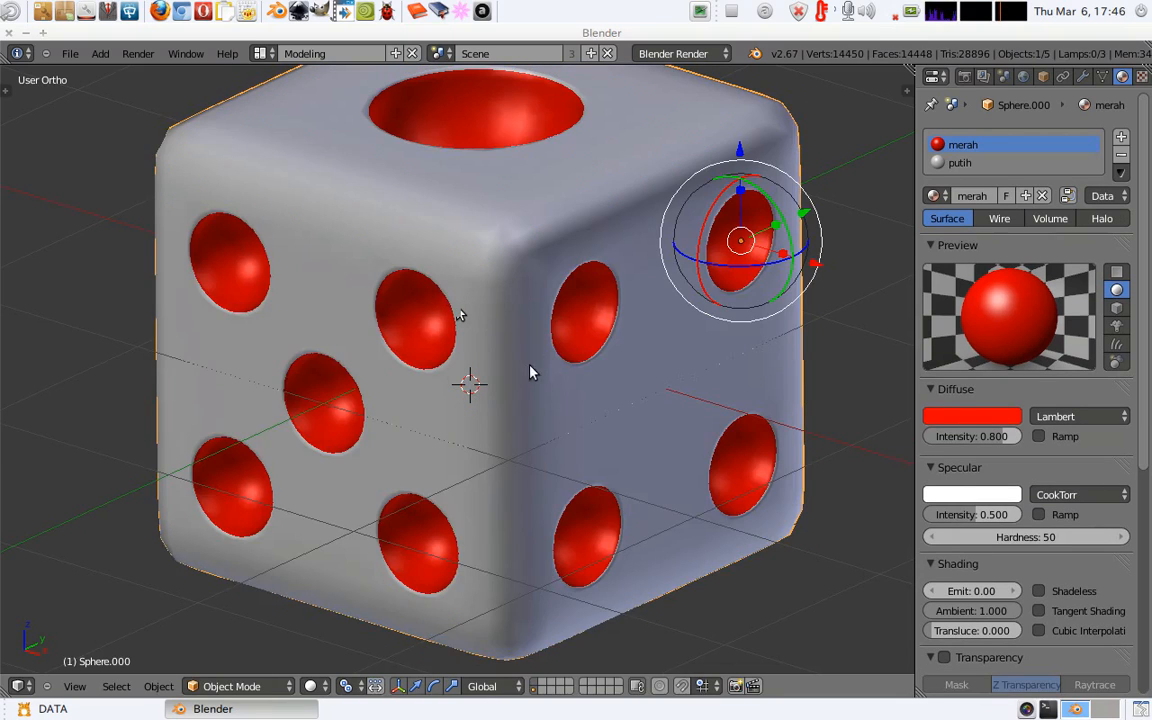
Render the die through the camera with its refined pip rims.
{"action": "middle_click_drag", "start_coordinate": [504, 364], "coordinate": [512, 359]}
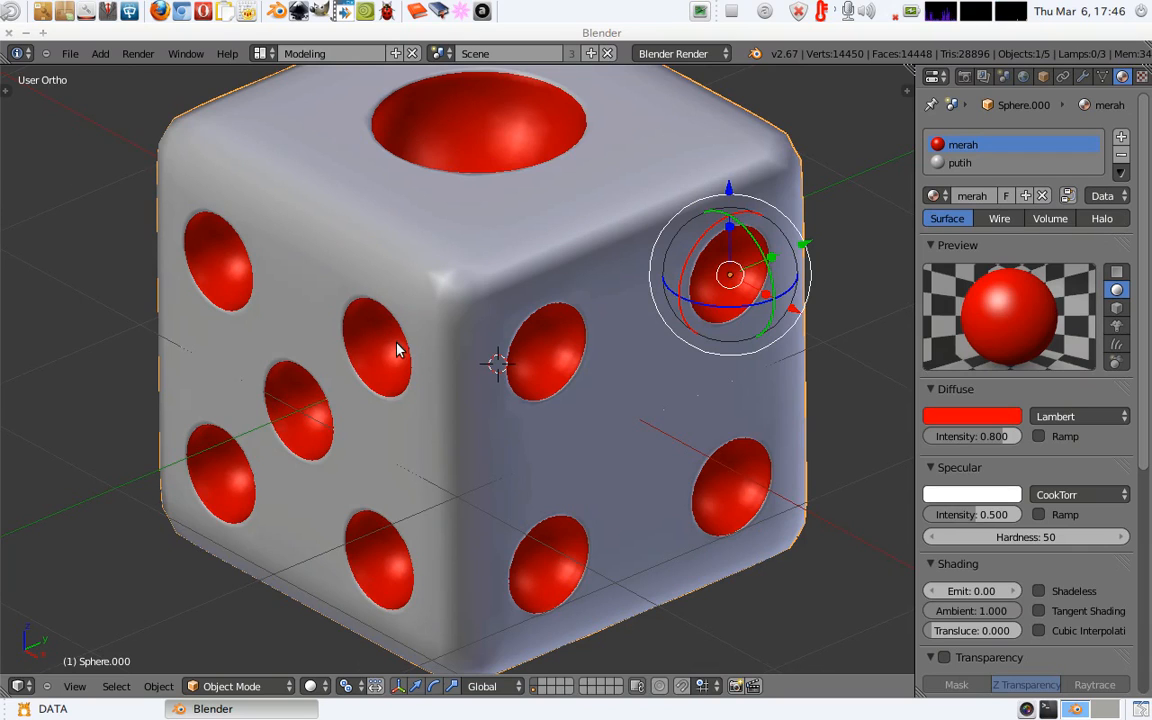
{"action": "key", "text": "F12"}
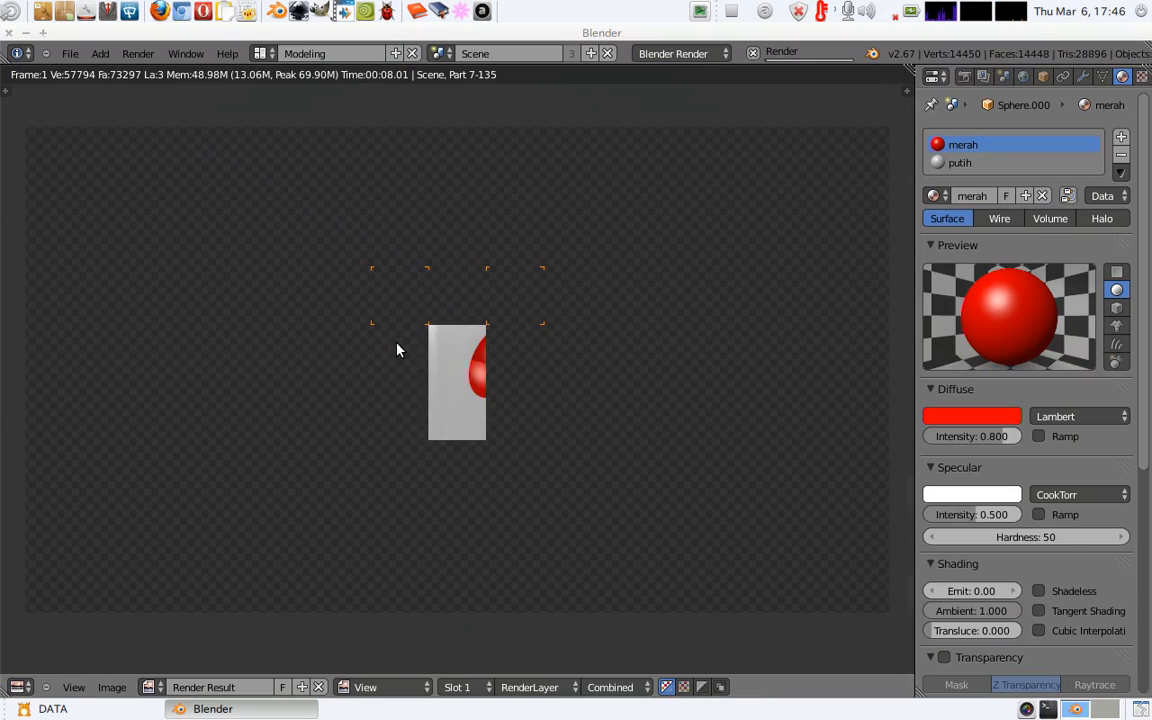